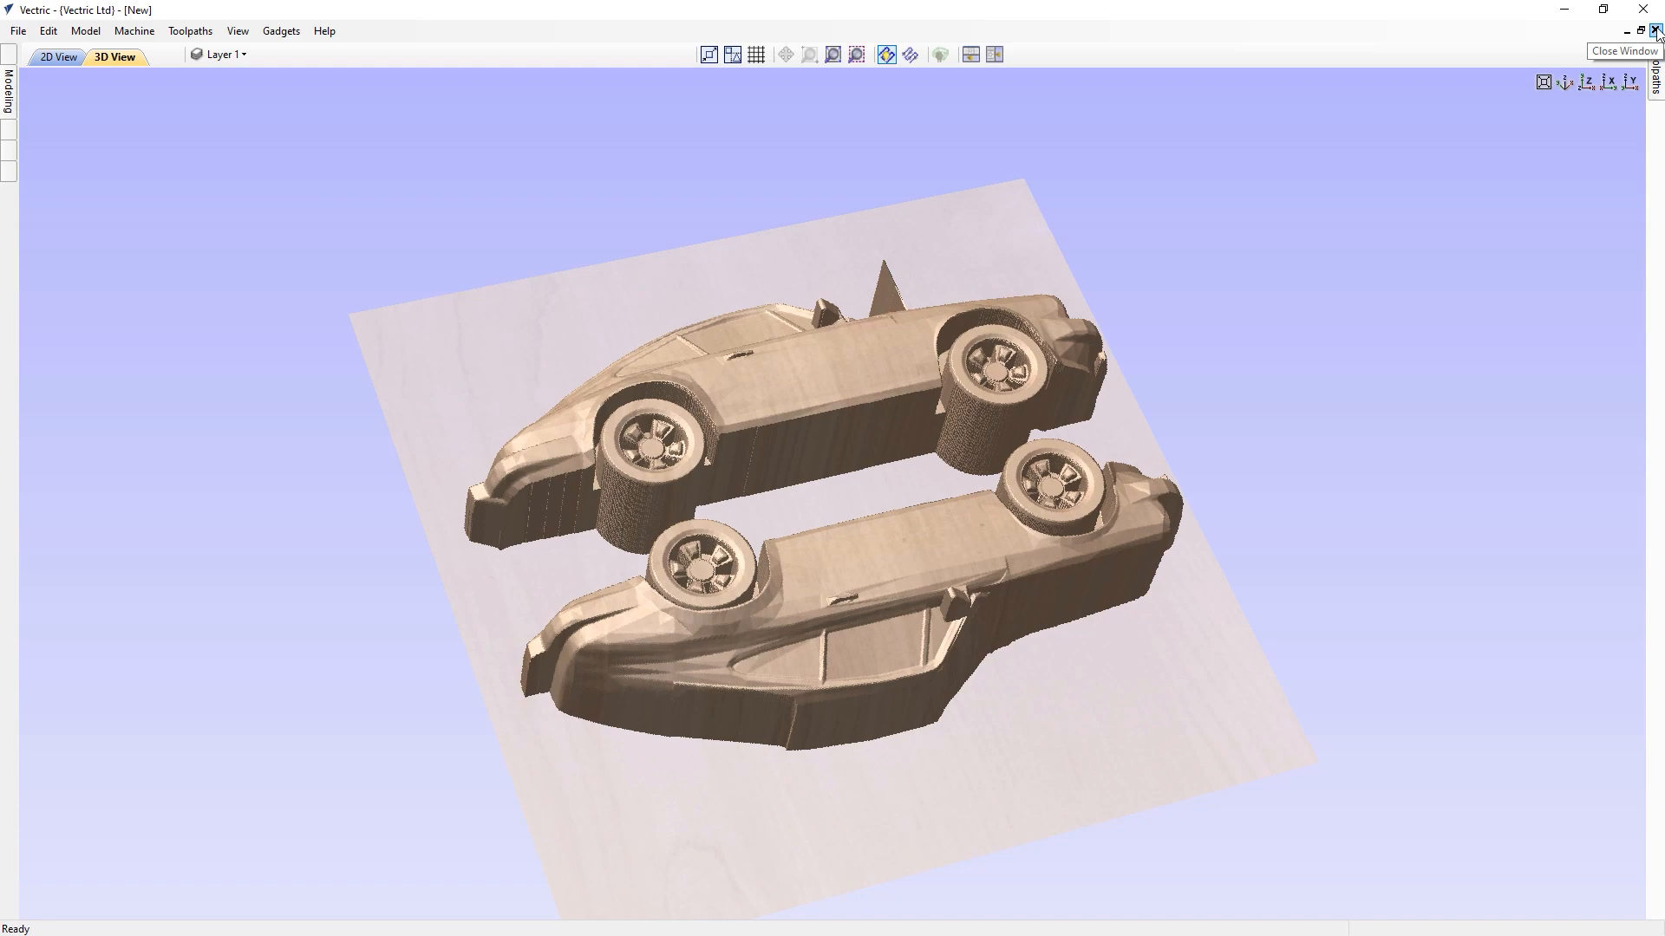
Close the open job and start a new single-sided one sized 10 by 10 inches with a 0.5 inch thickness.
left_click(1655, 30)
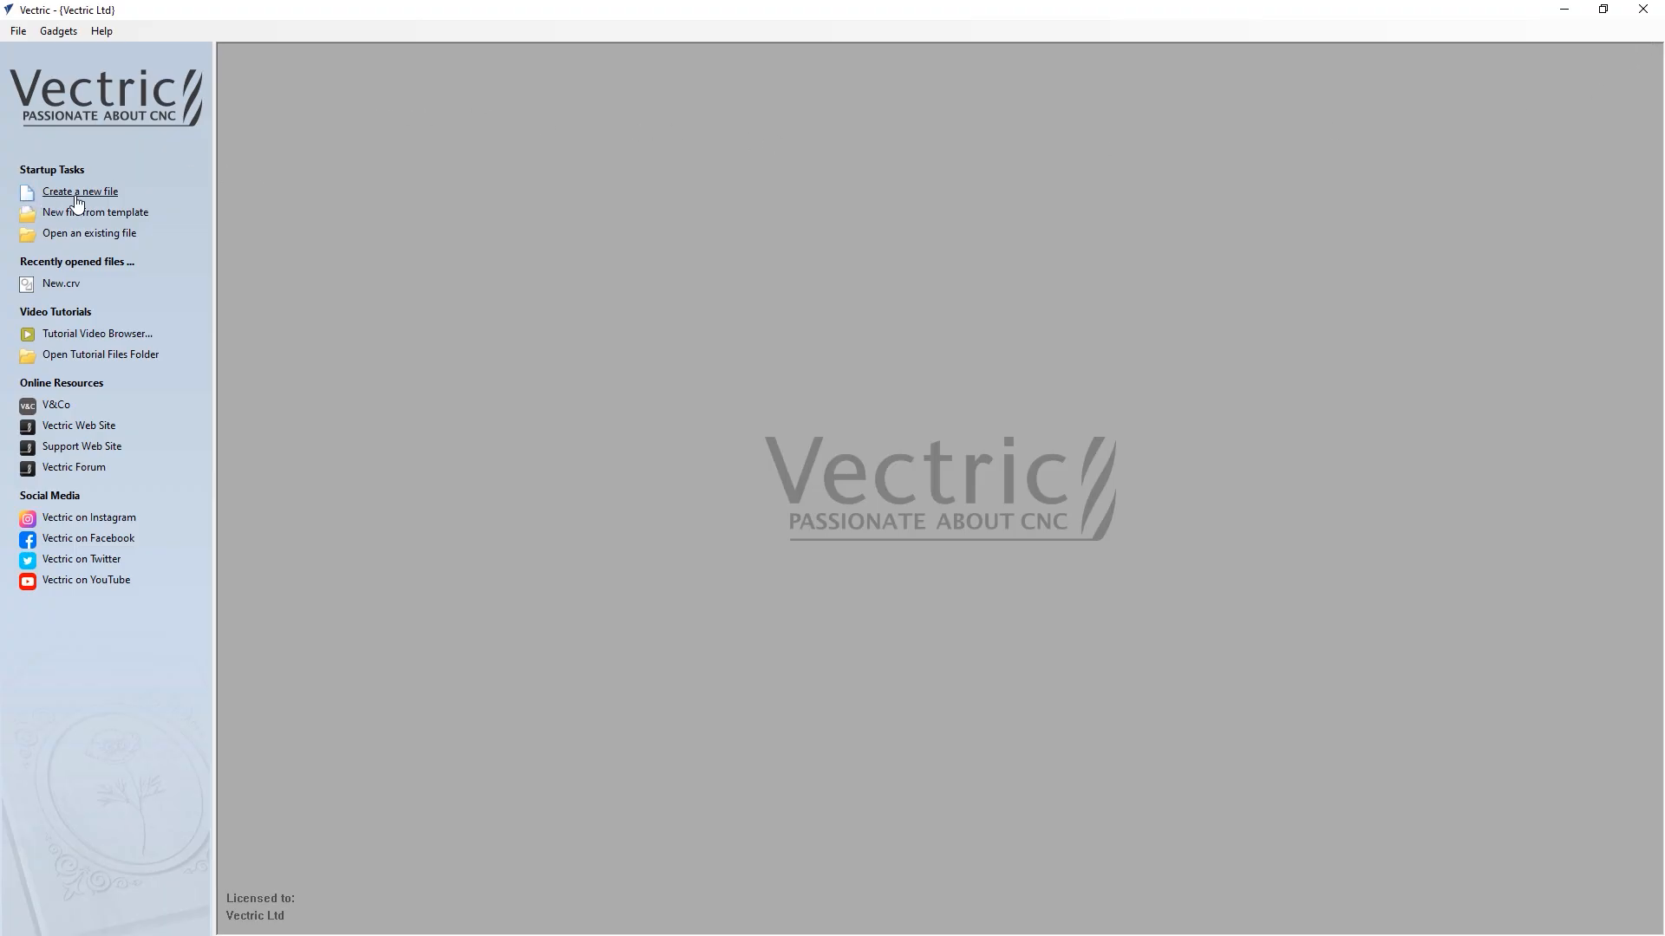
left_click(130, 195)
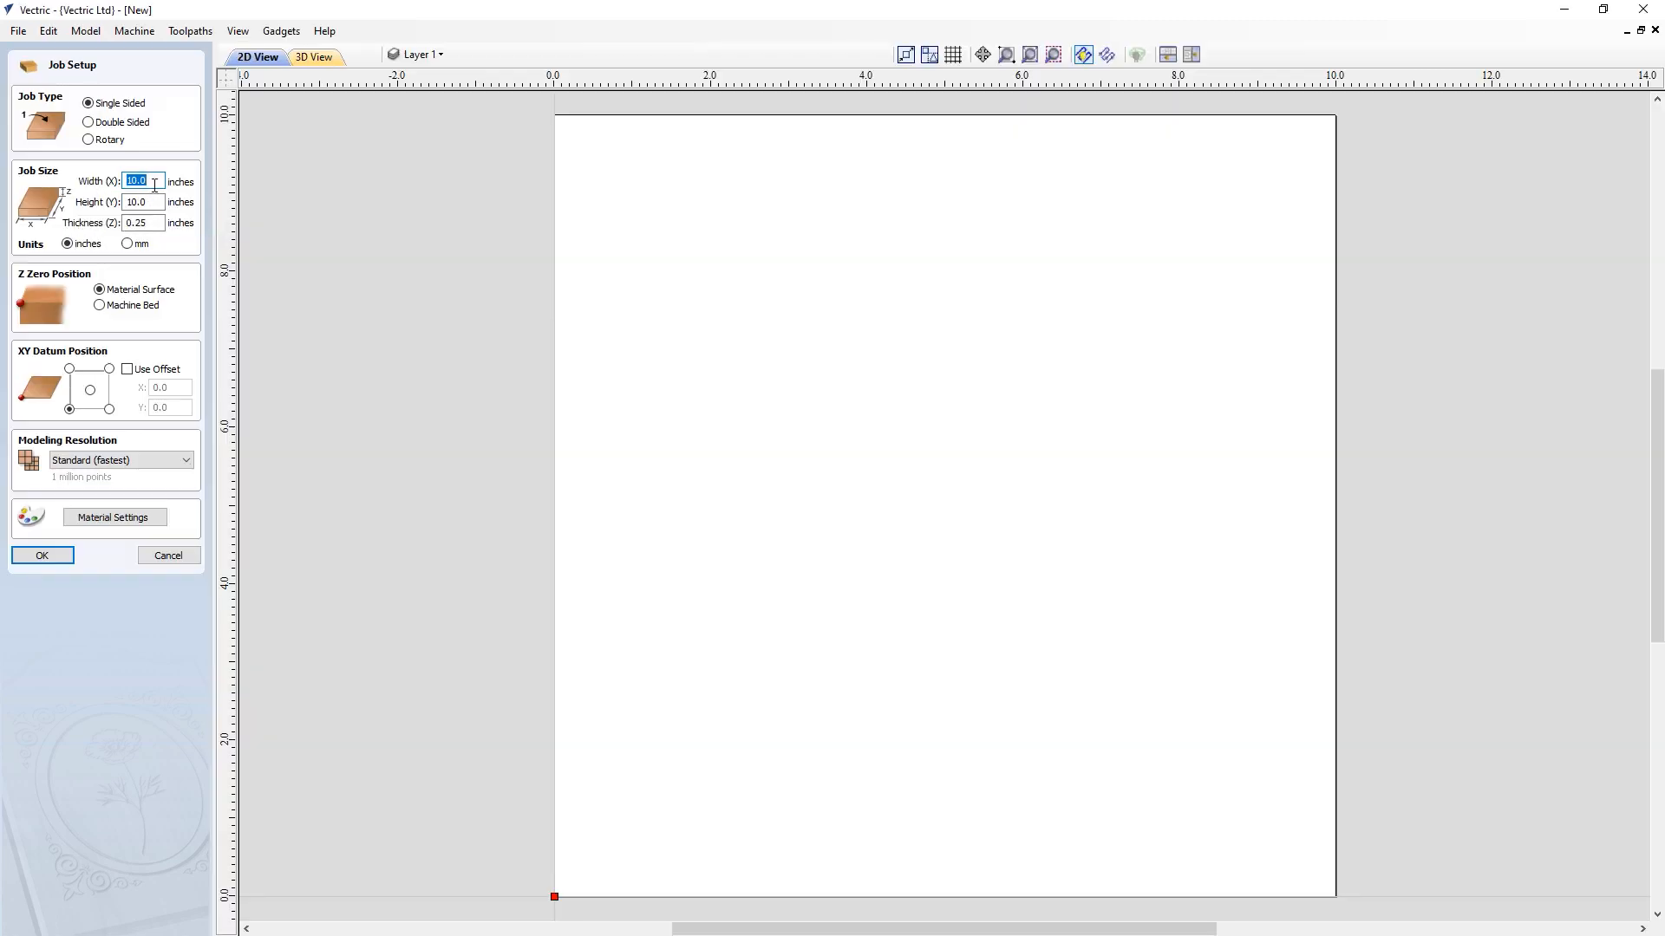
type("10")
left_click(153, 203)
type("10")
left_click(153, 222)
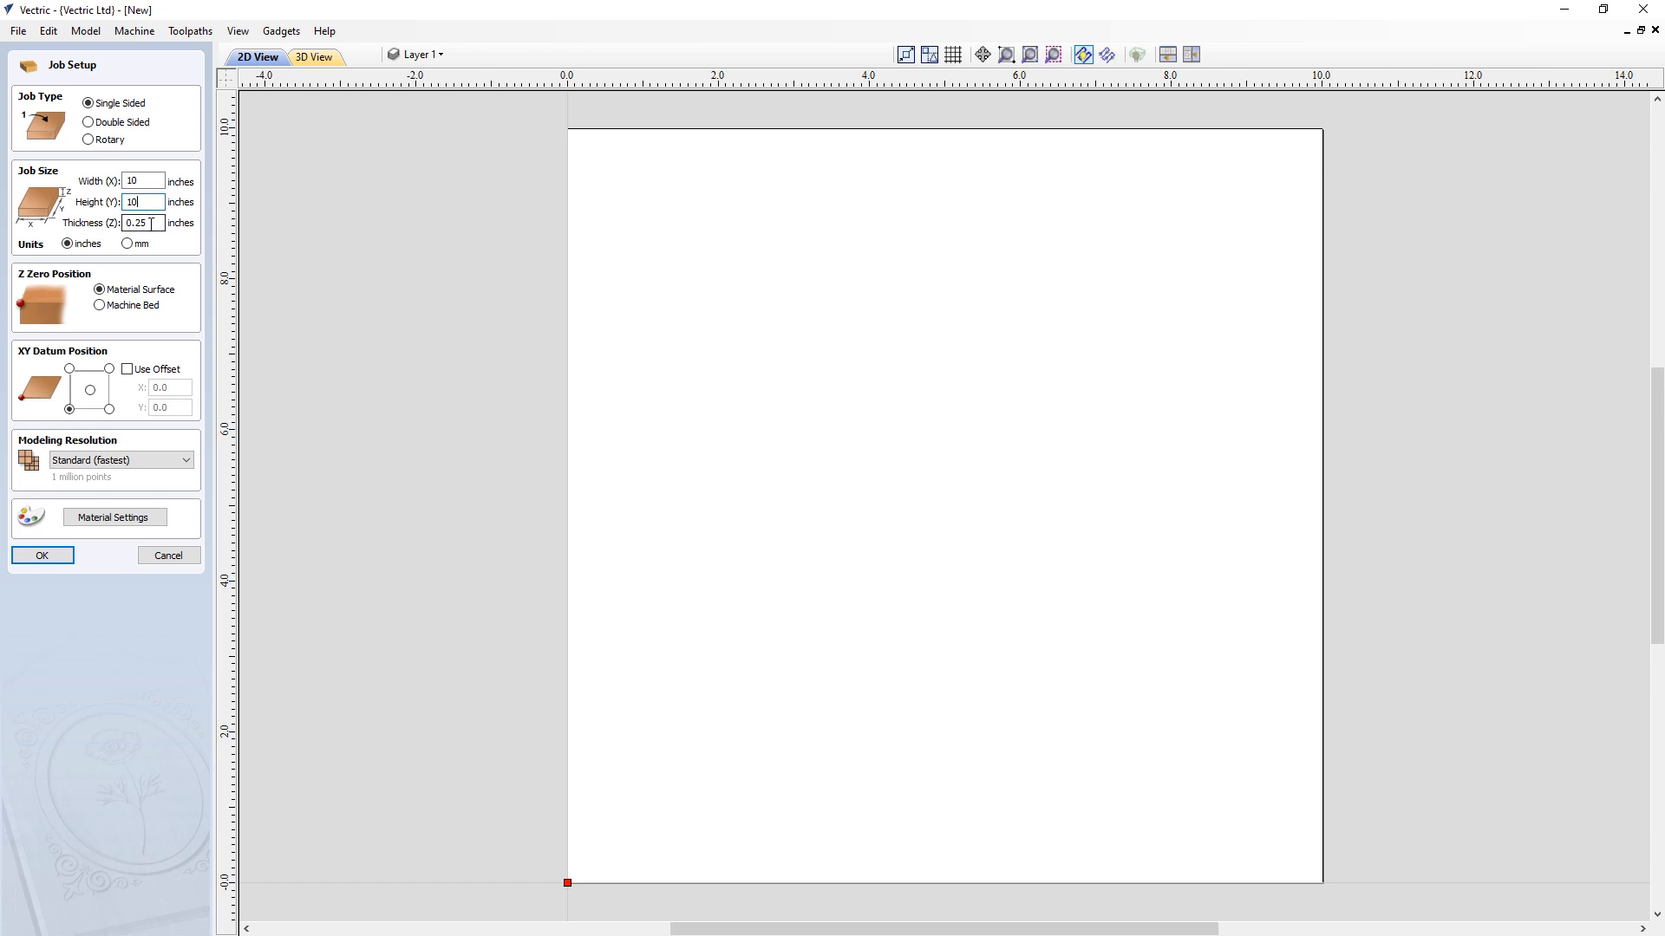
type(".")
Set the modeling resolution to Very High (7 x Slower), keep the Canadian Maple material appearance, and create the job.
left_click(143, 462)
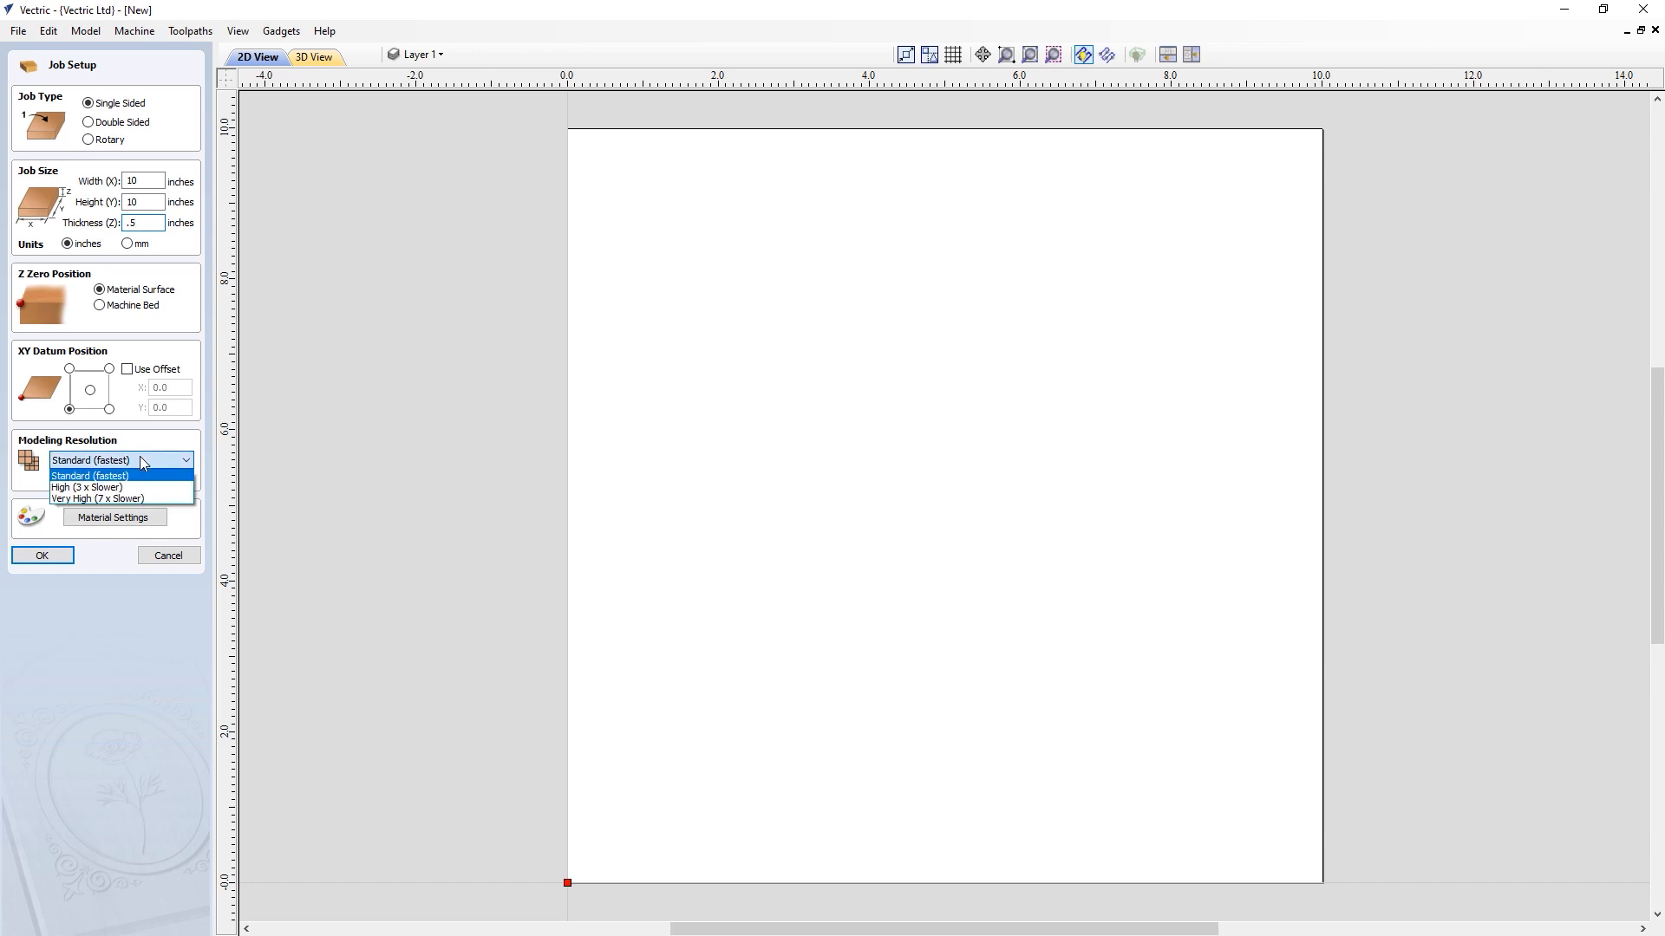
left_click(114, 497)
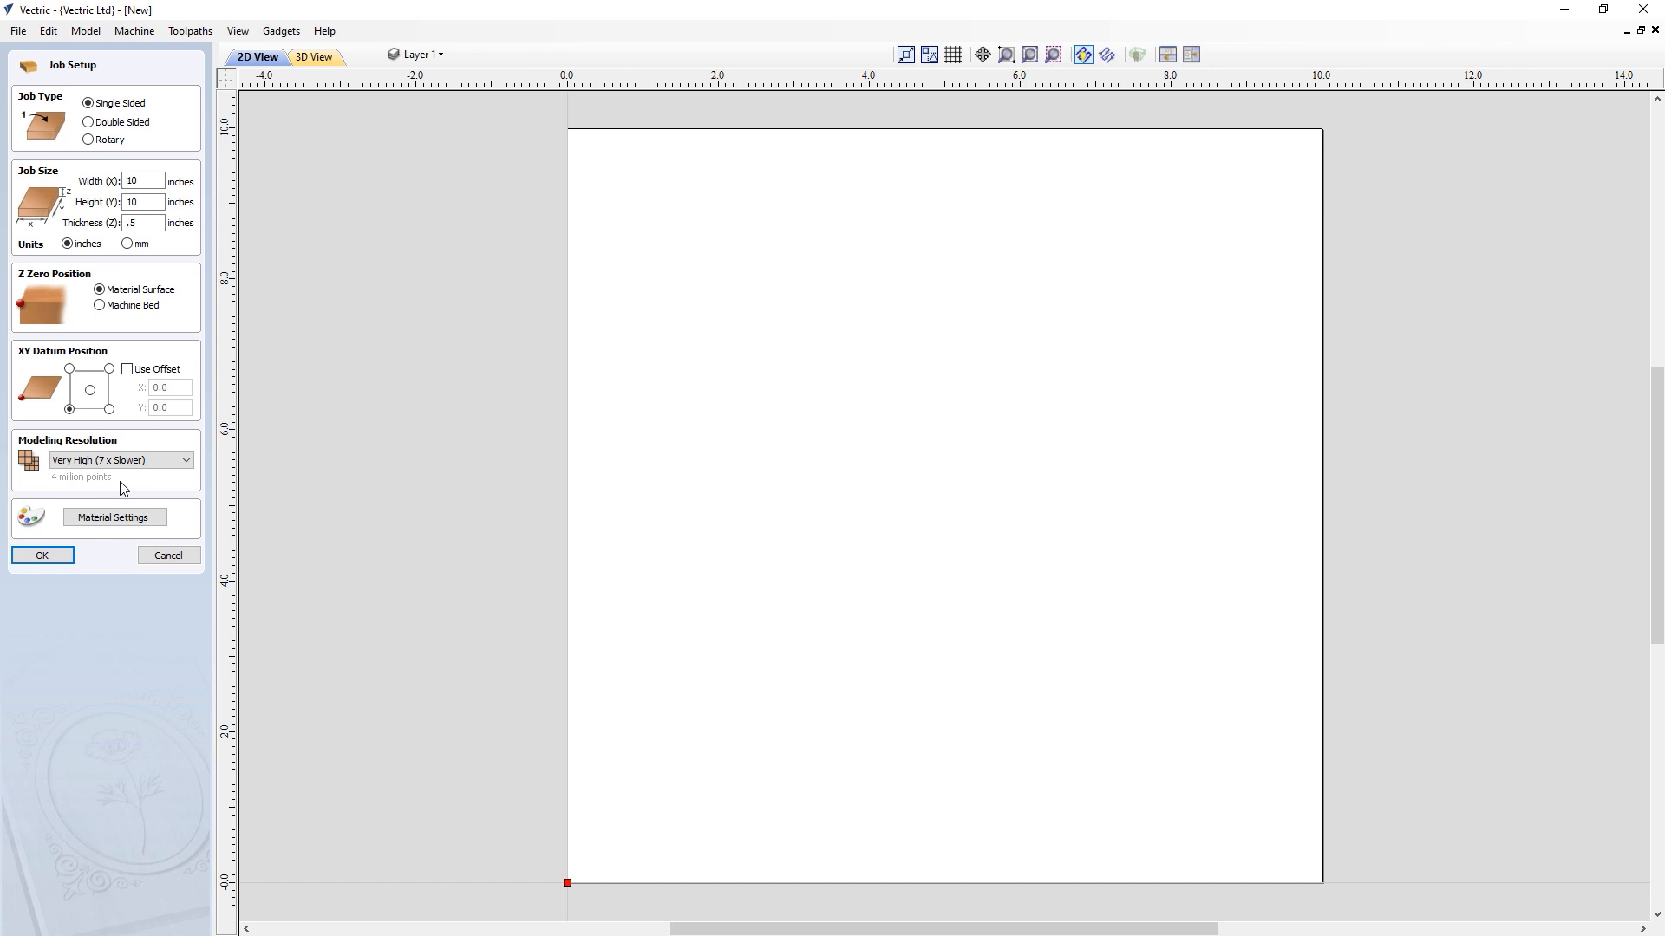
left_click(104, 520)
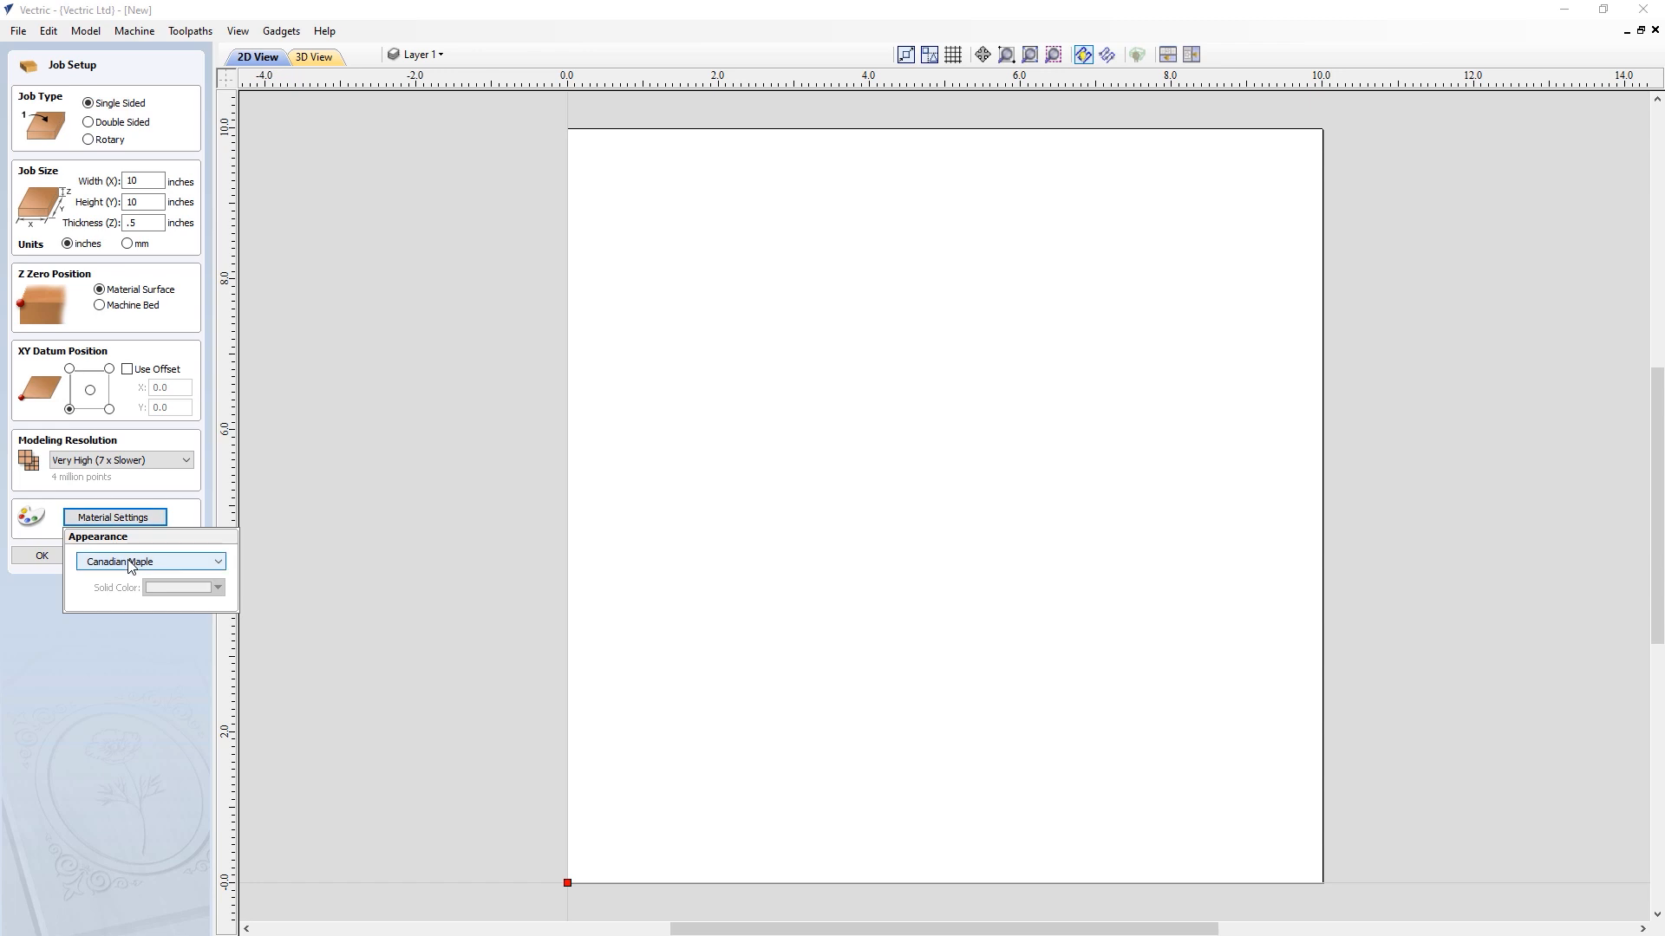
left_click(42, 555)
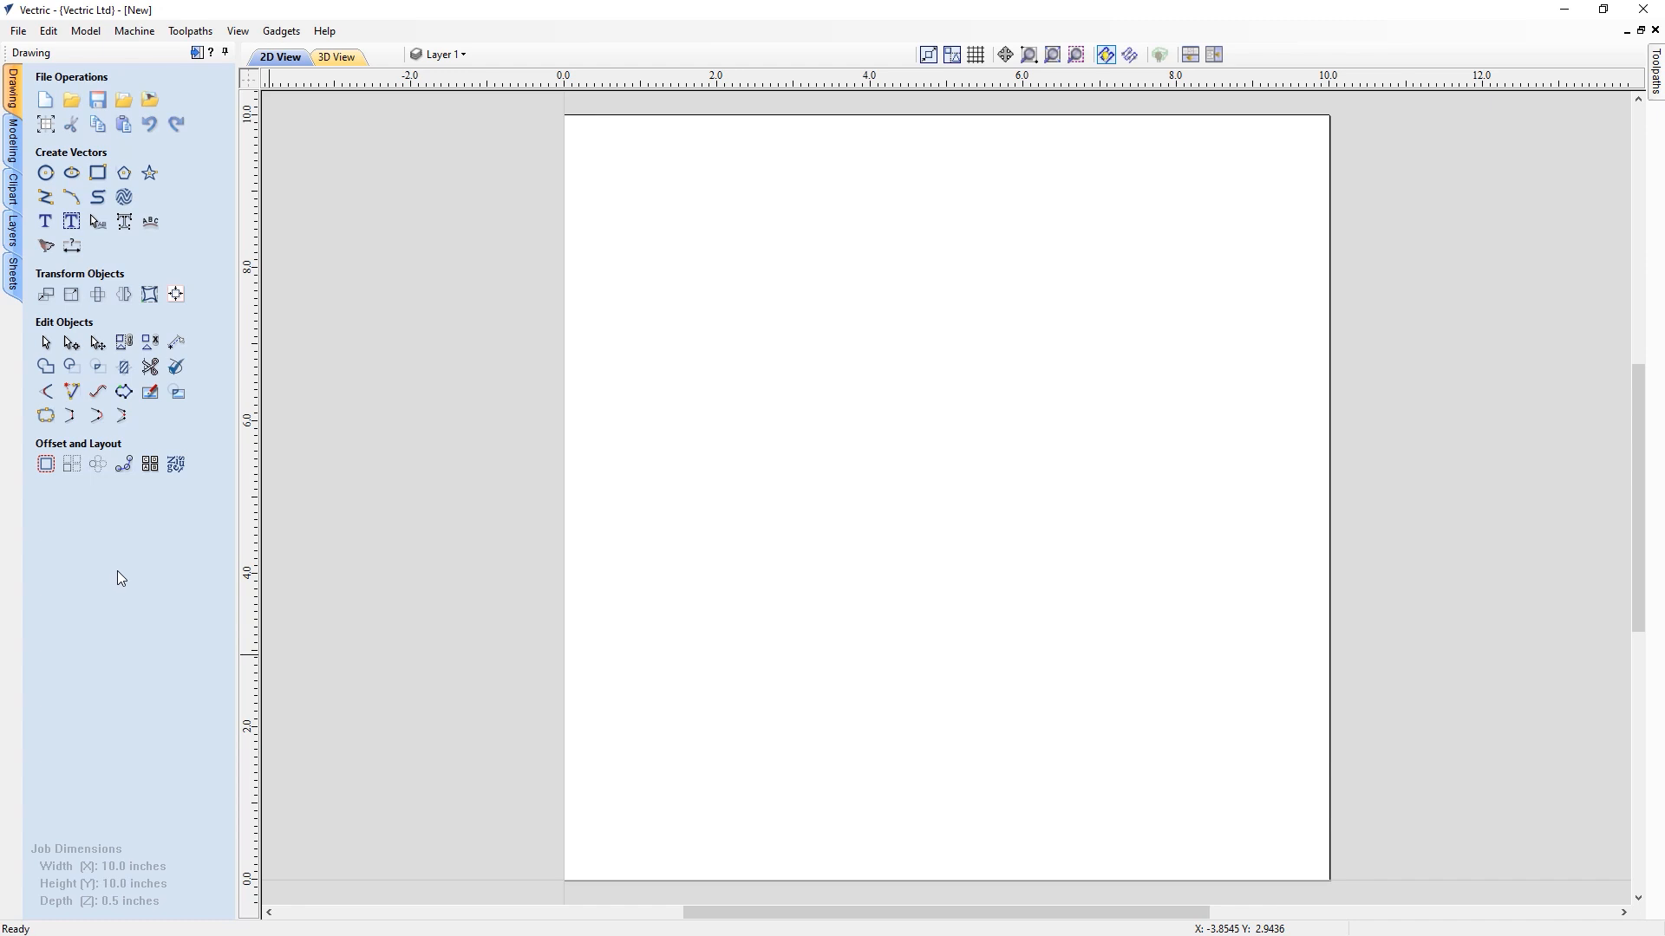
Look over the 3D model tools, the folder selection for adding clipart, and the Animals and Moulding Profiles library folders.
left_click(17, 145)
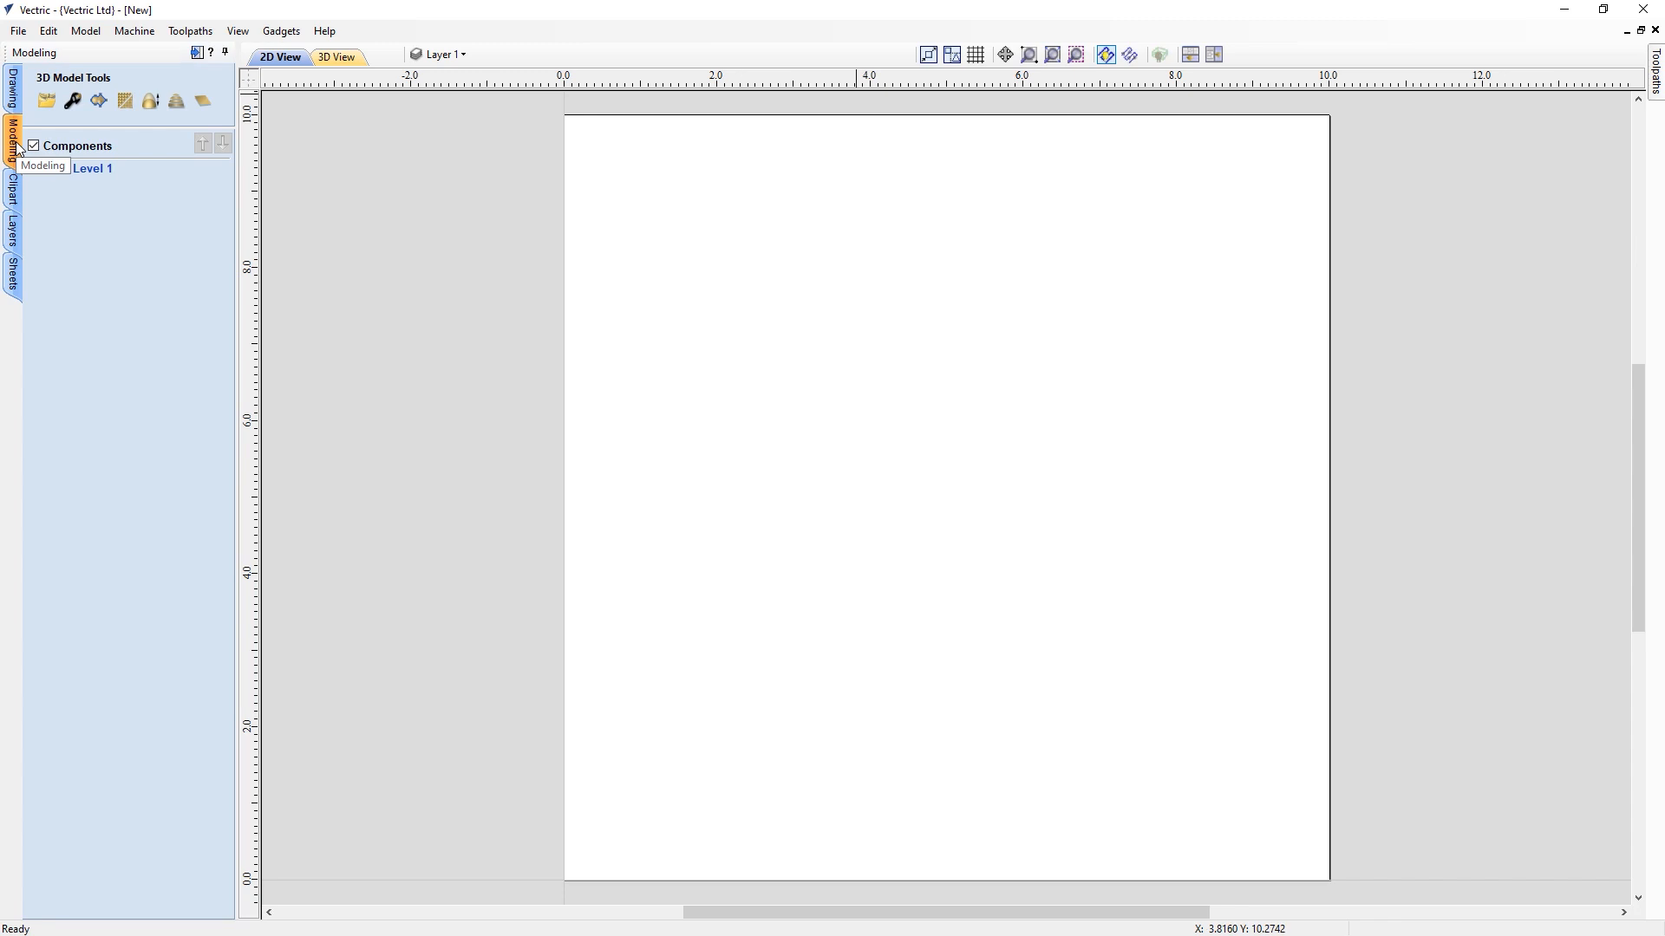
left_click(12, 194)
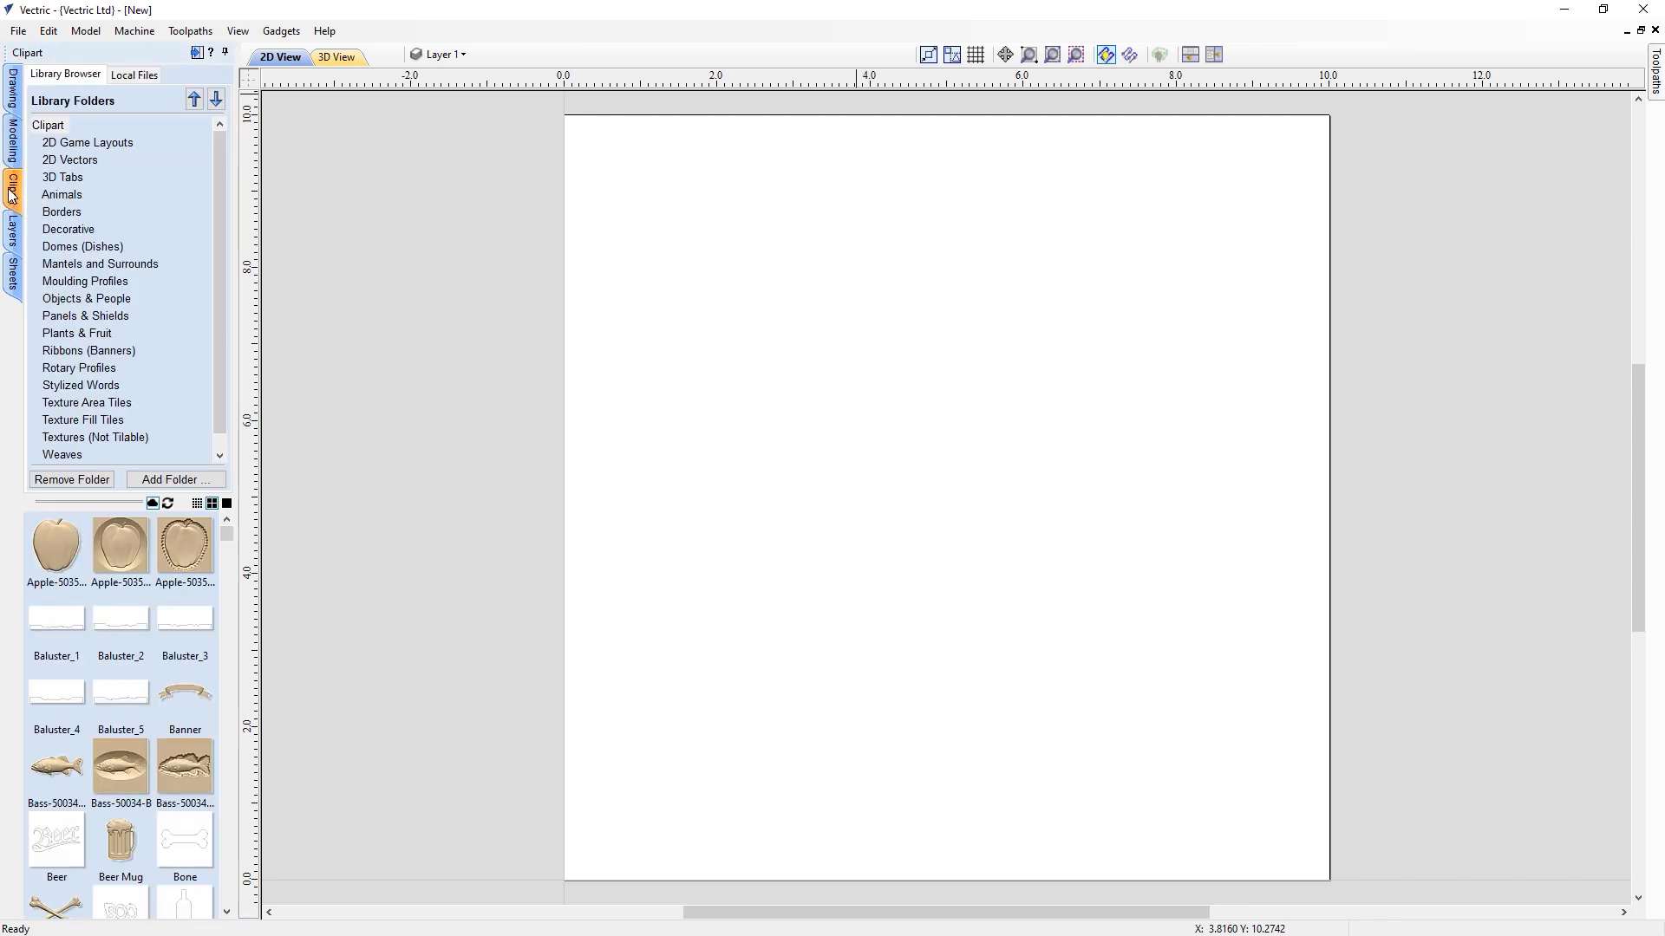
left_click(16, 146)
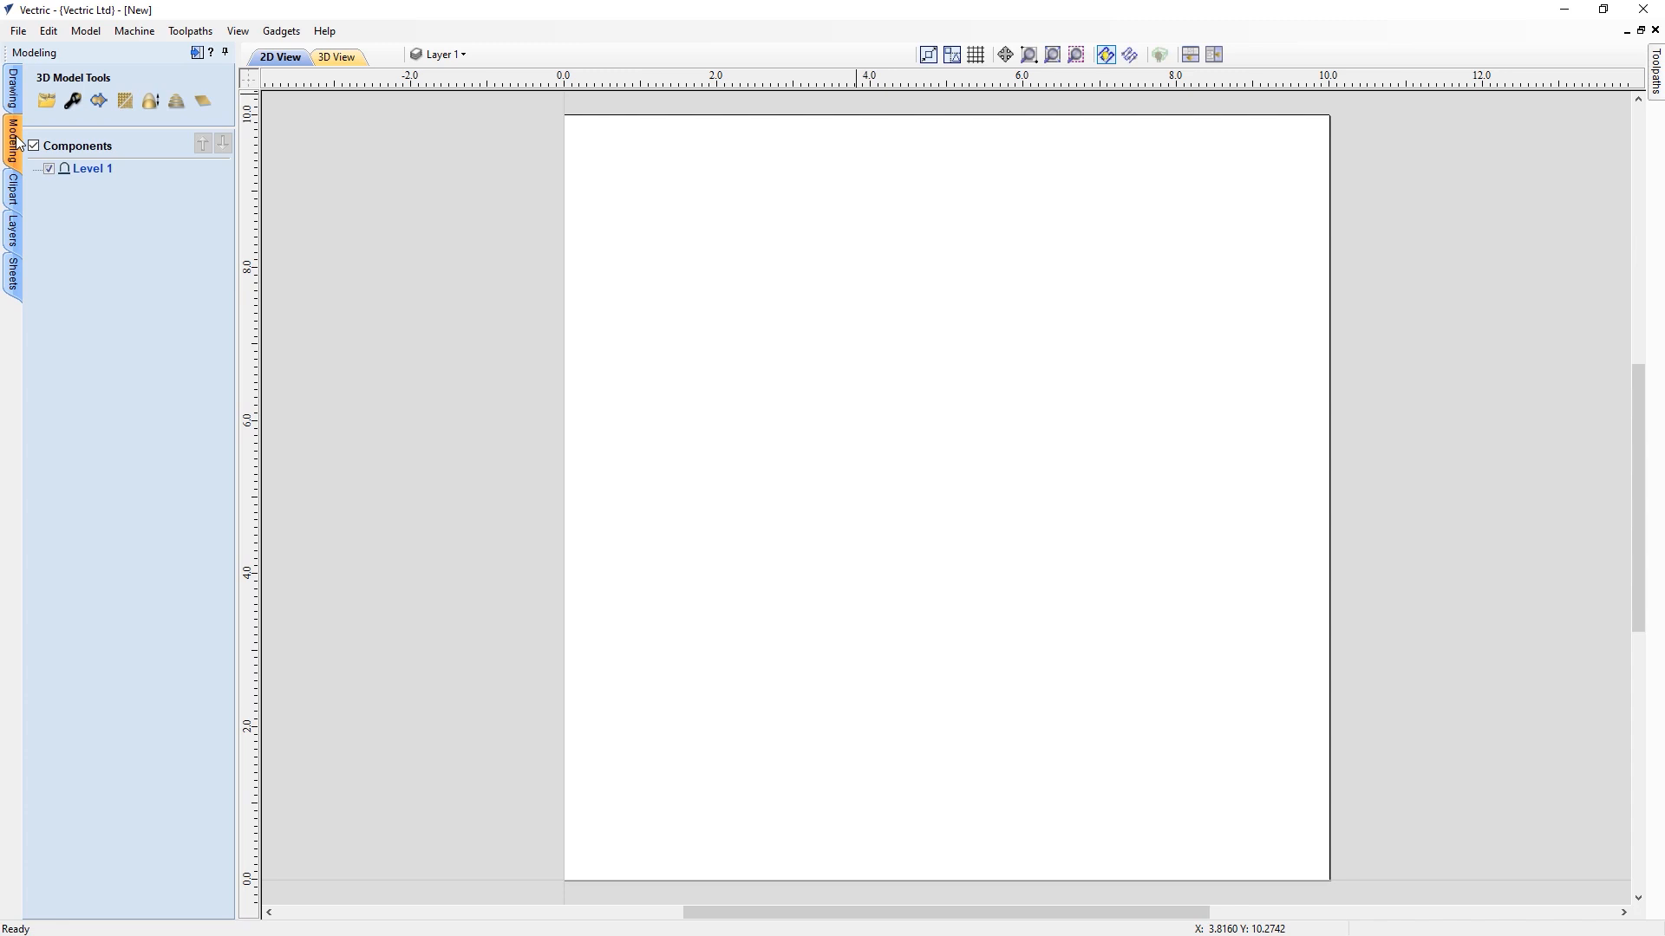
left_click(99, 102)
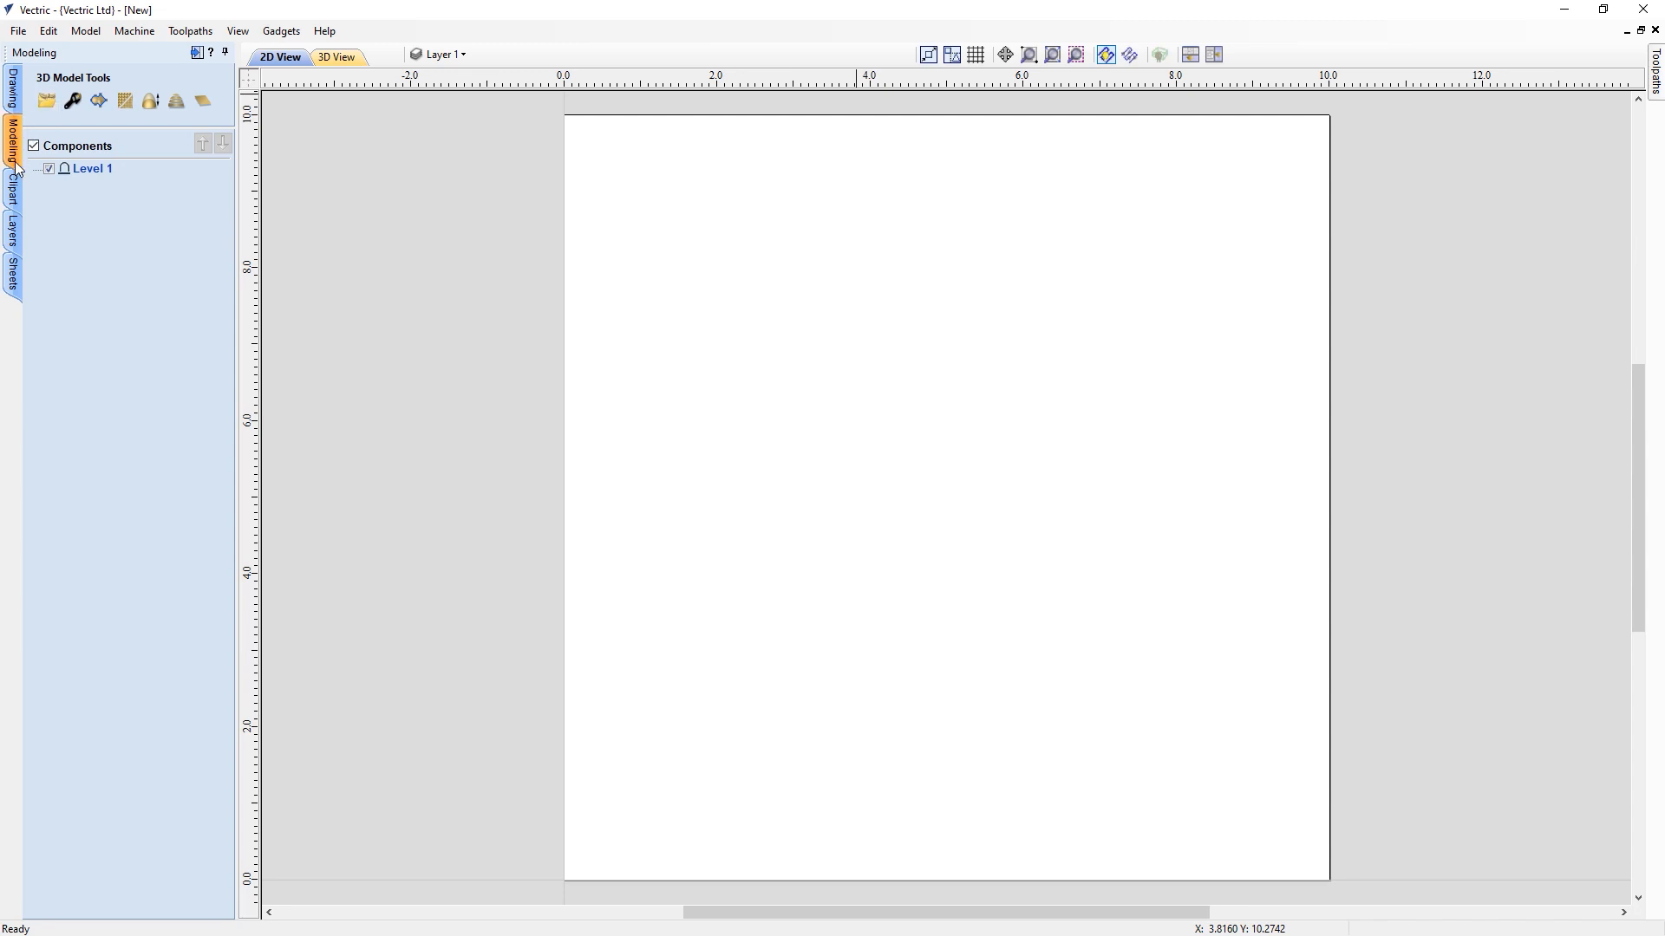
left_click(16, 188)
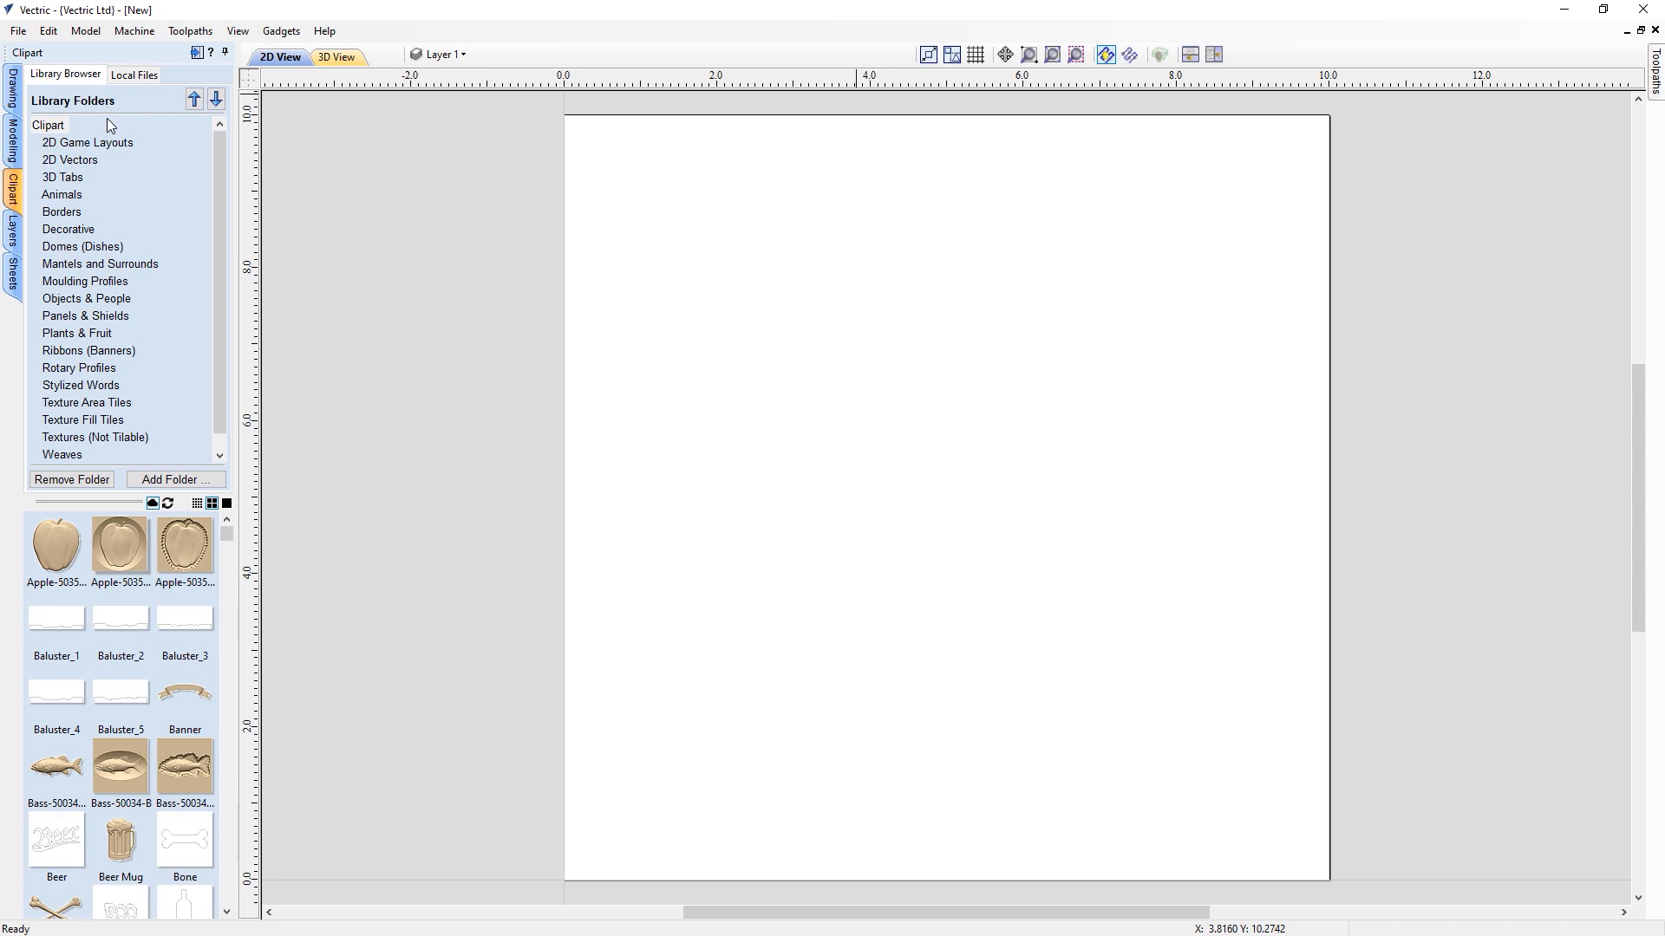
left_click(159, 478)
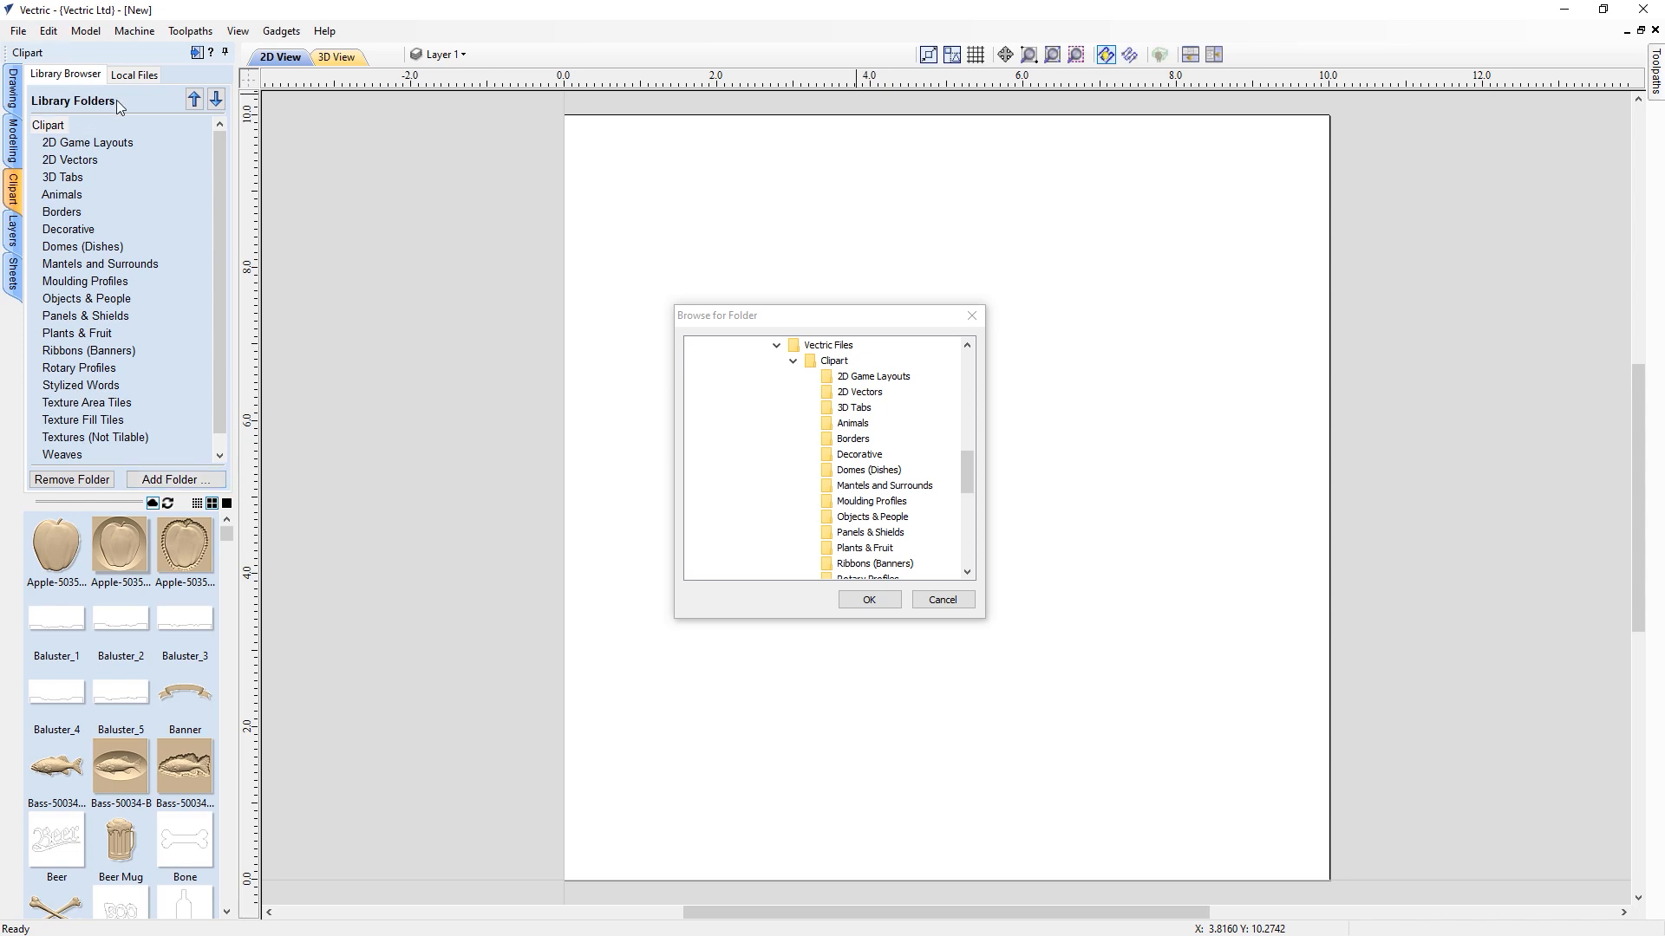
left_click(42, 127)
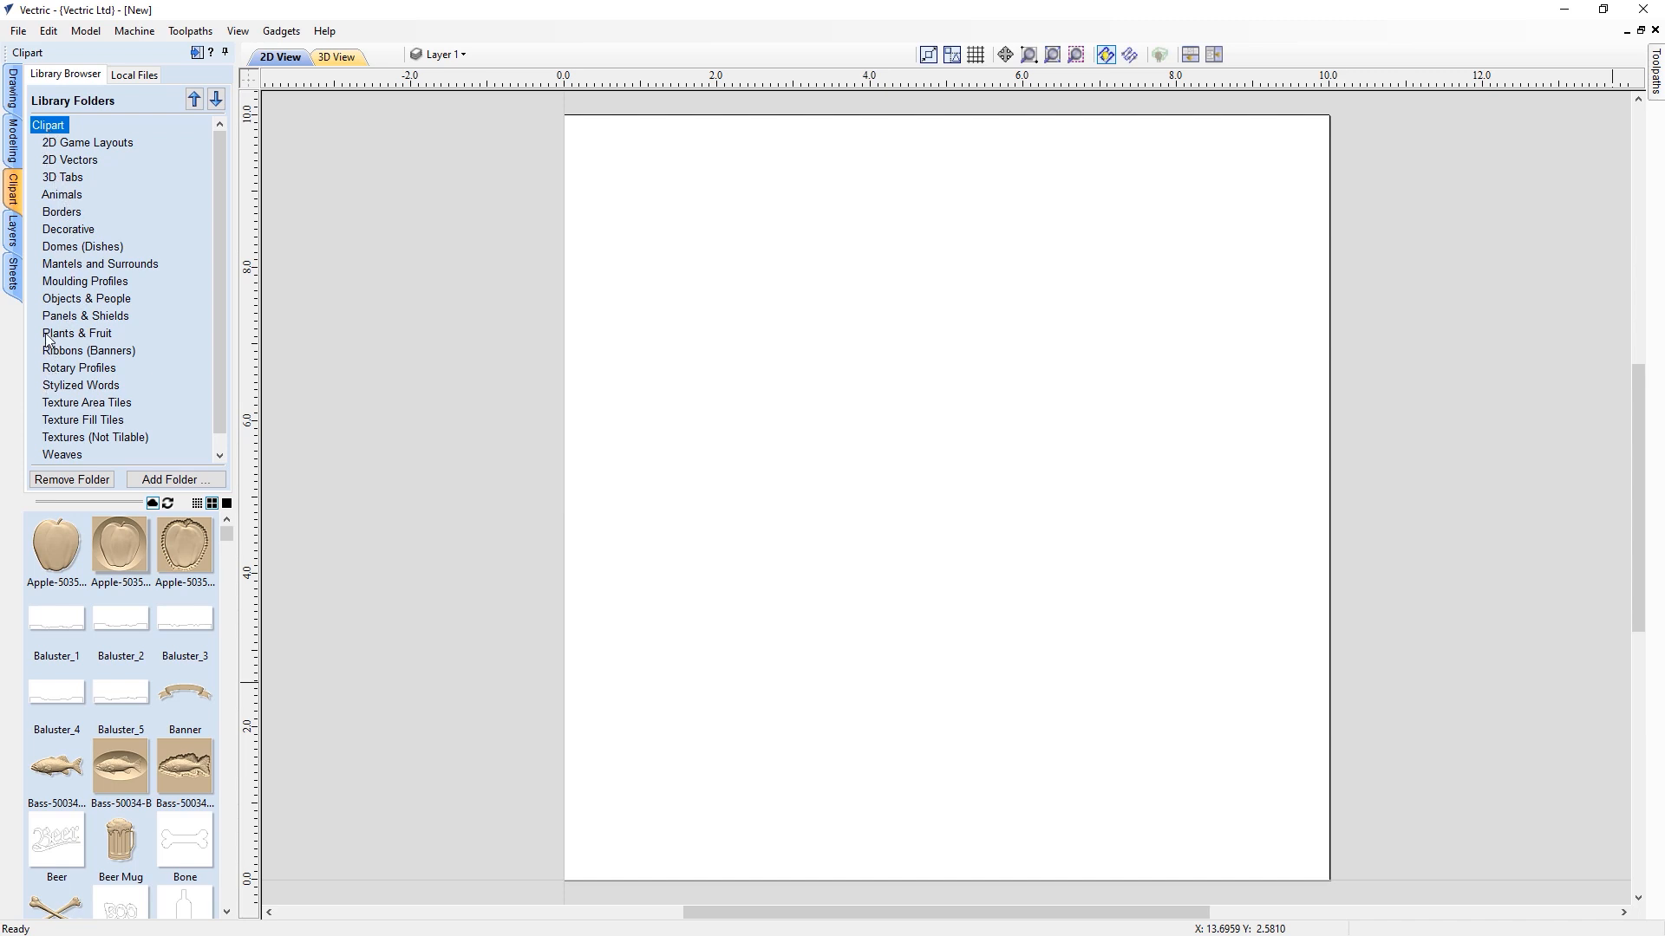
left_click(58, 198)
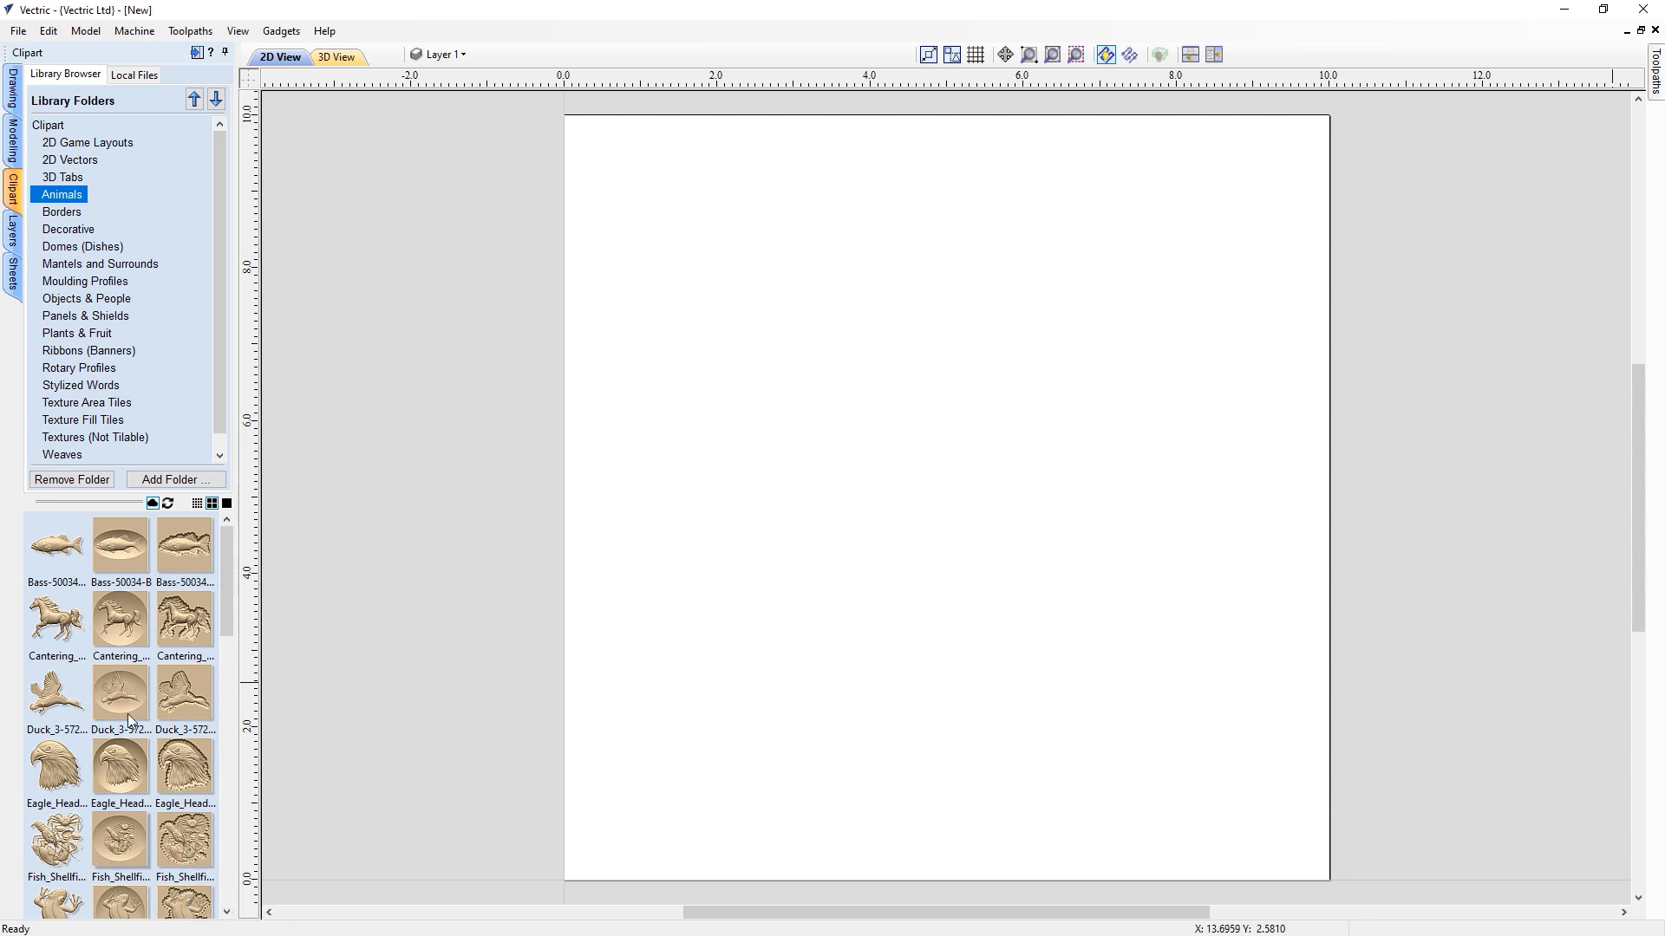
left_click(77, 282)
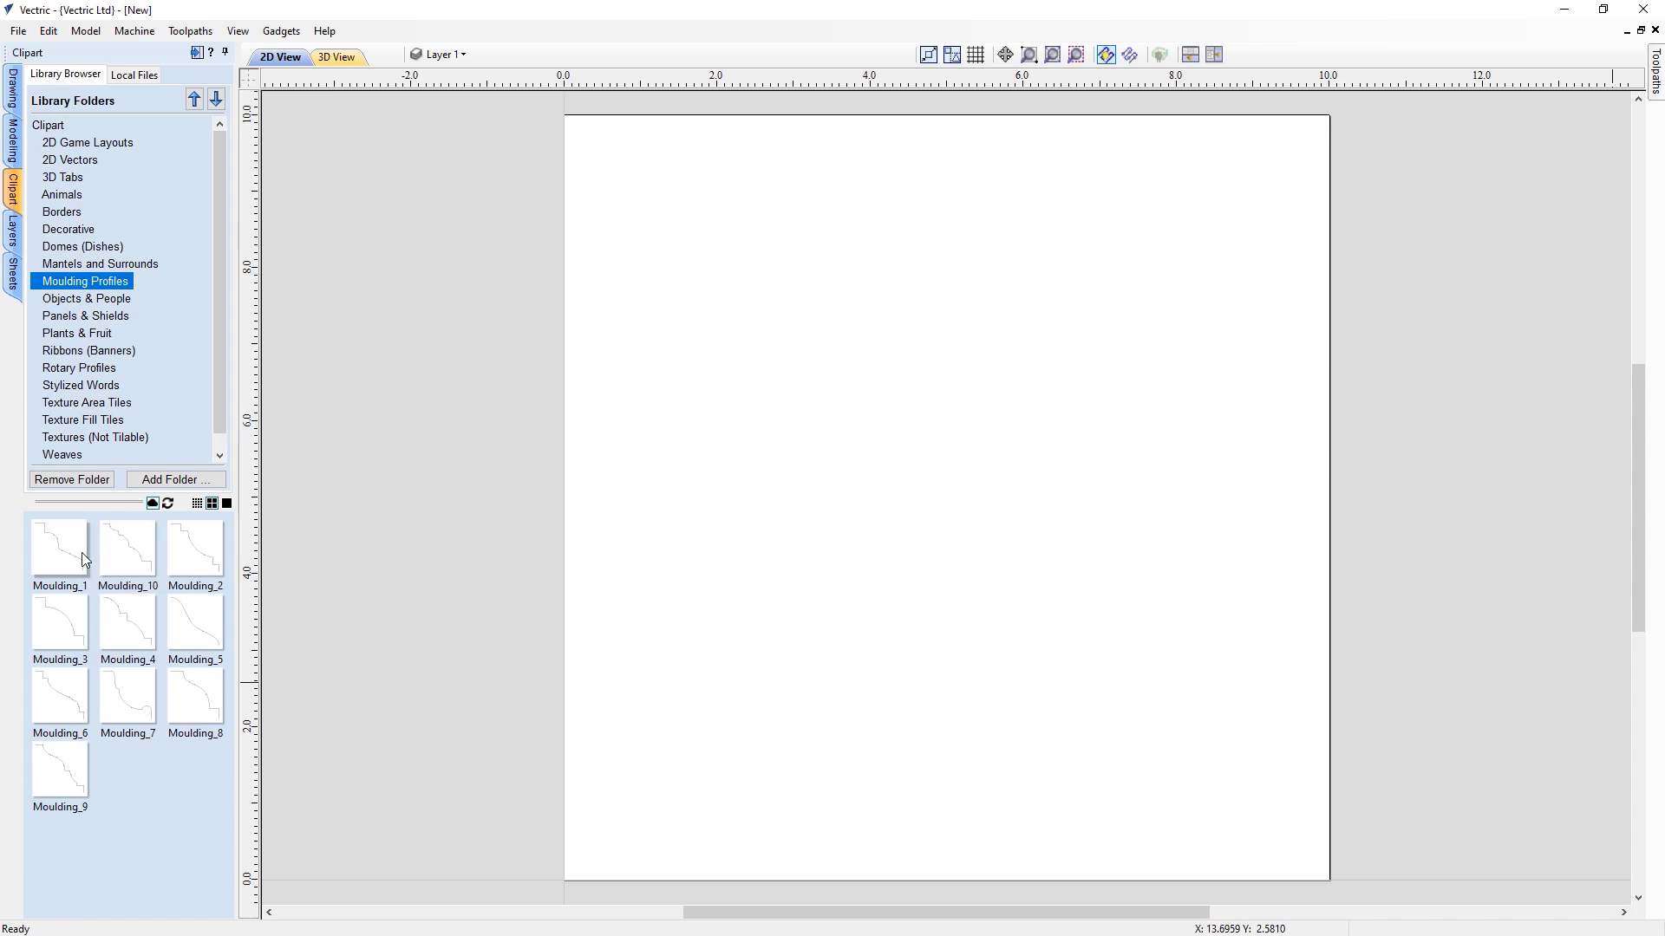
Place the Christmas Bells clipart from Objects & People near the middle of the job and tile the 2D and 3D views side by side.
left_click(87, 300)
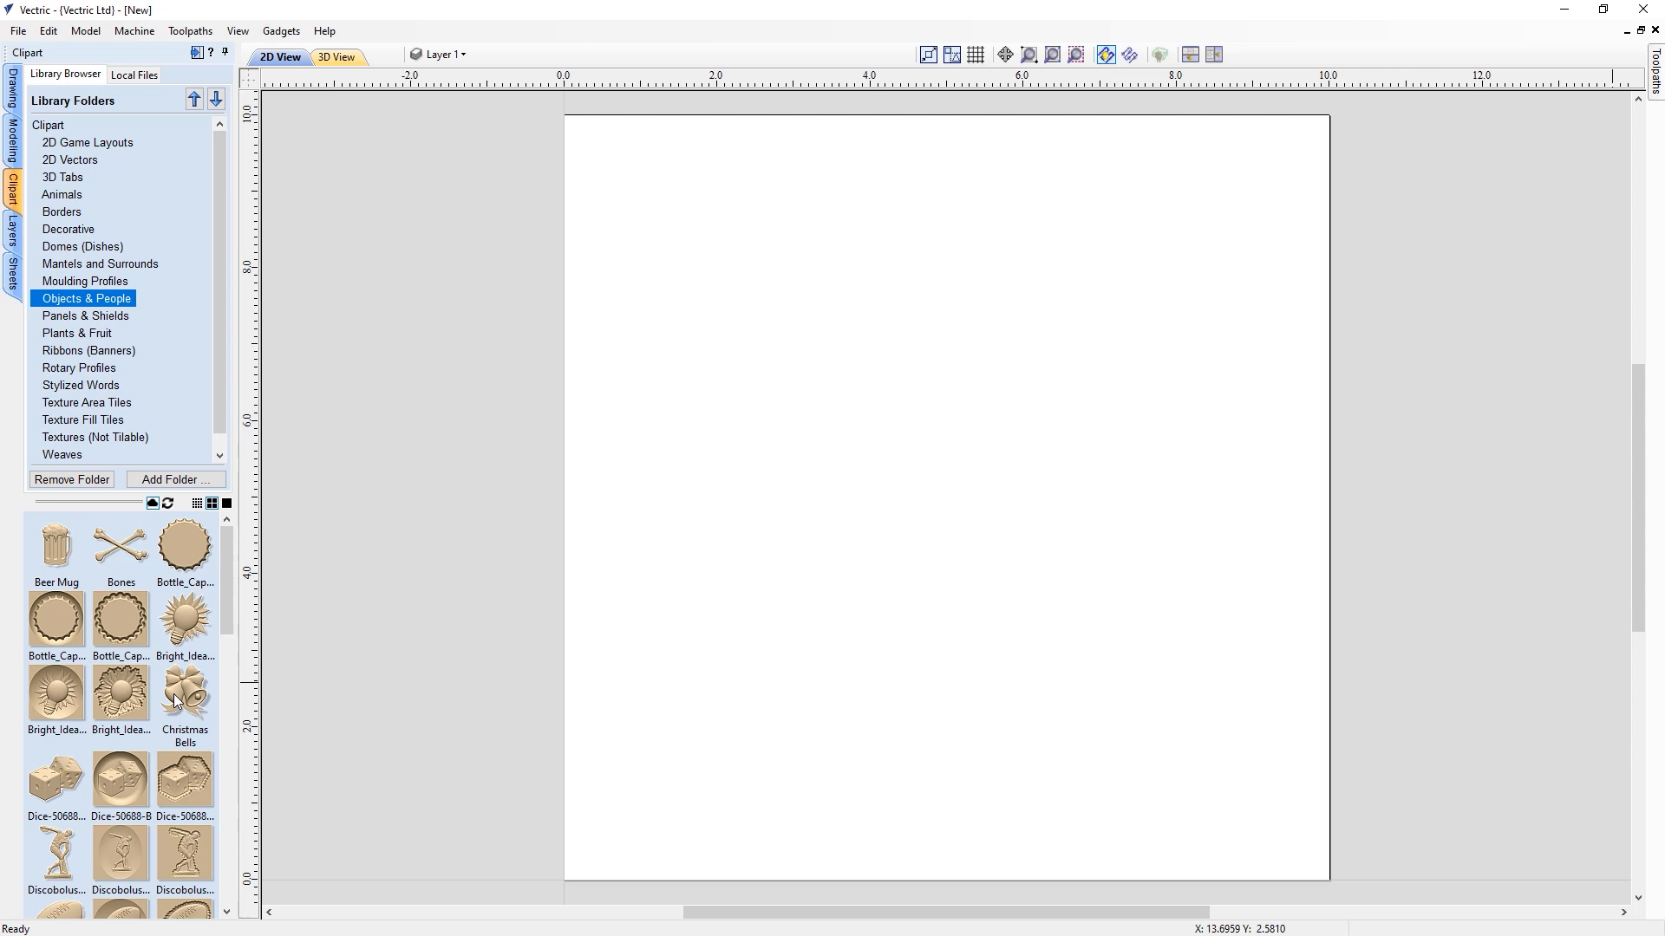
left_click_drag(176, 701, 923, 490)
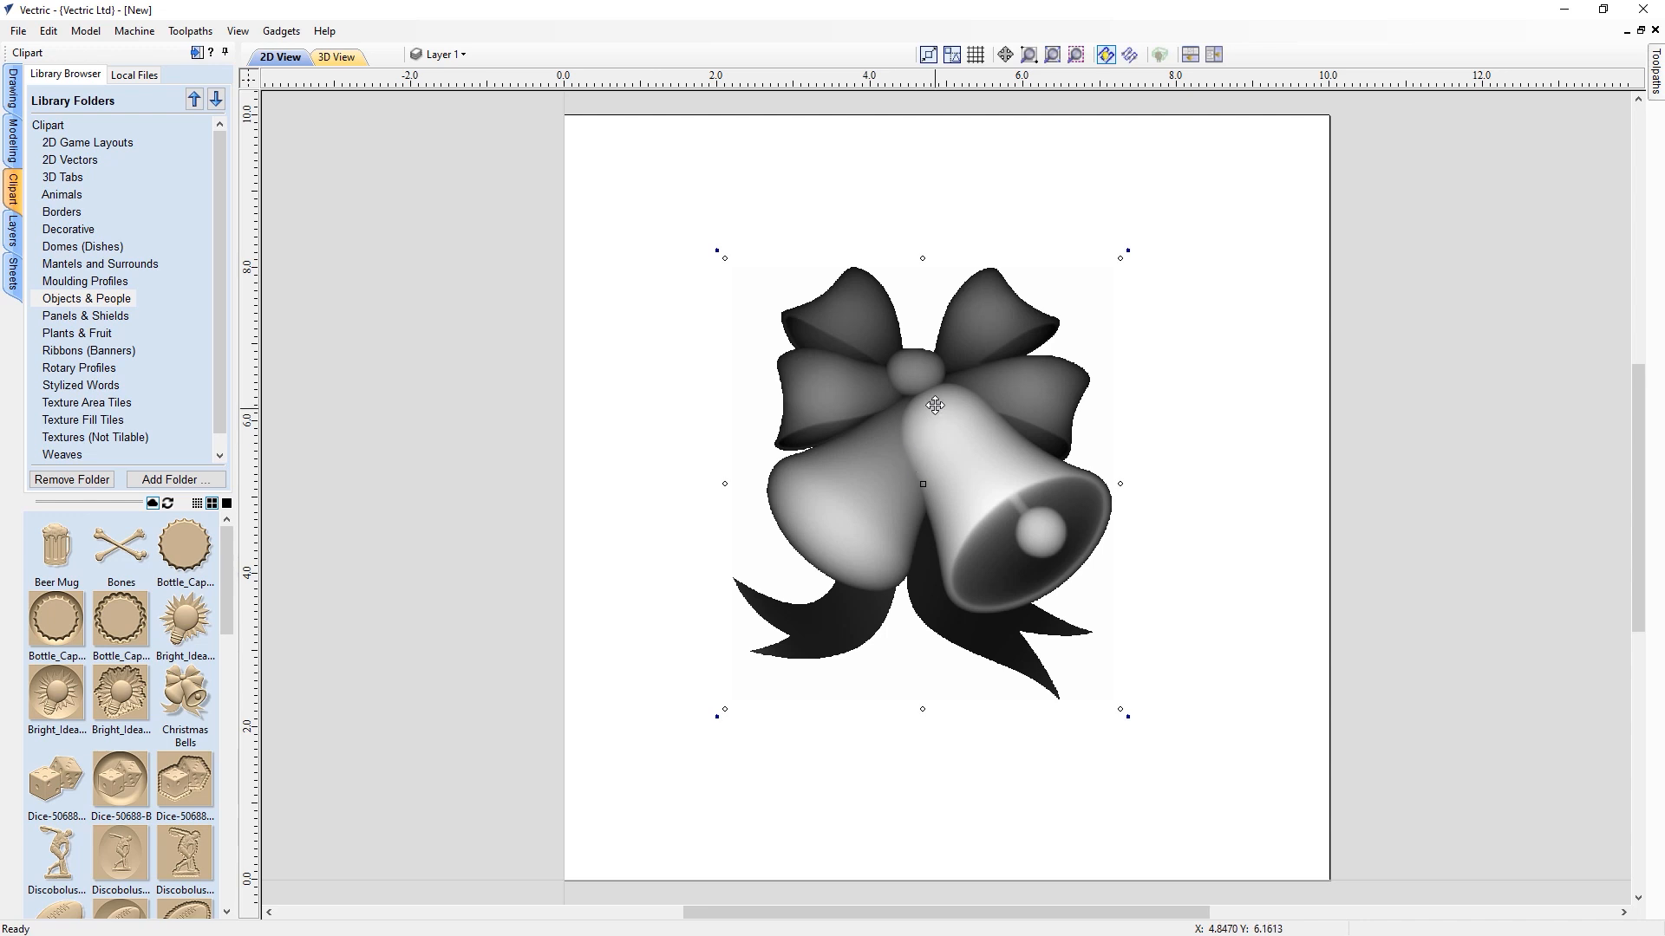
left_click(1191, 55)
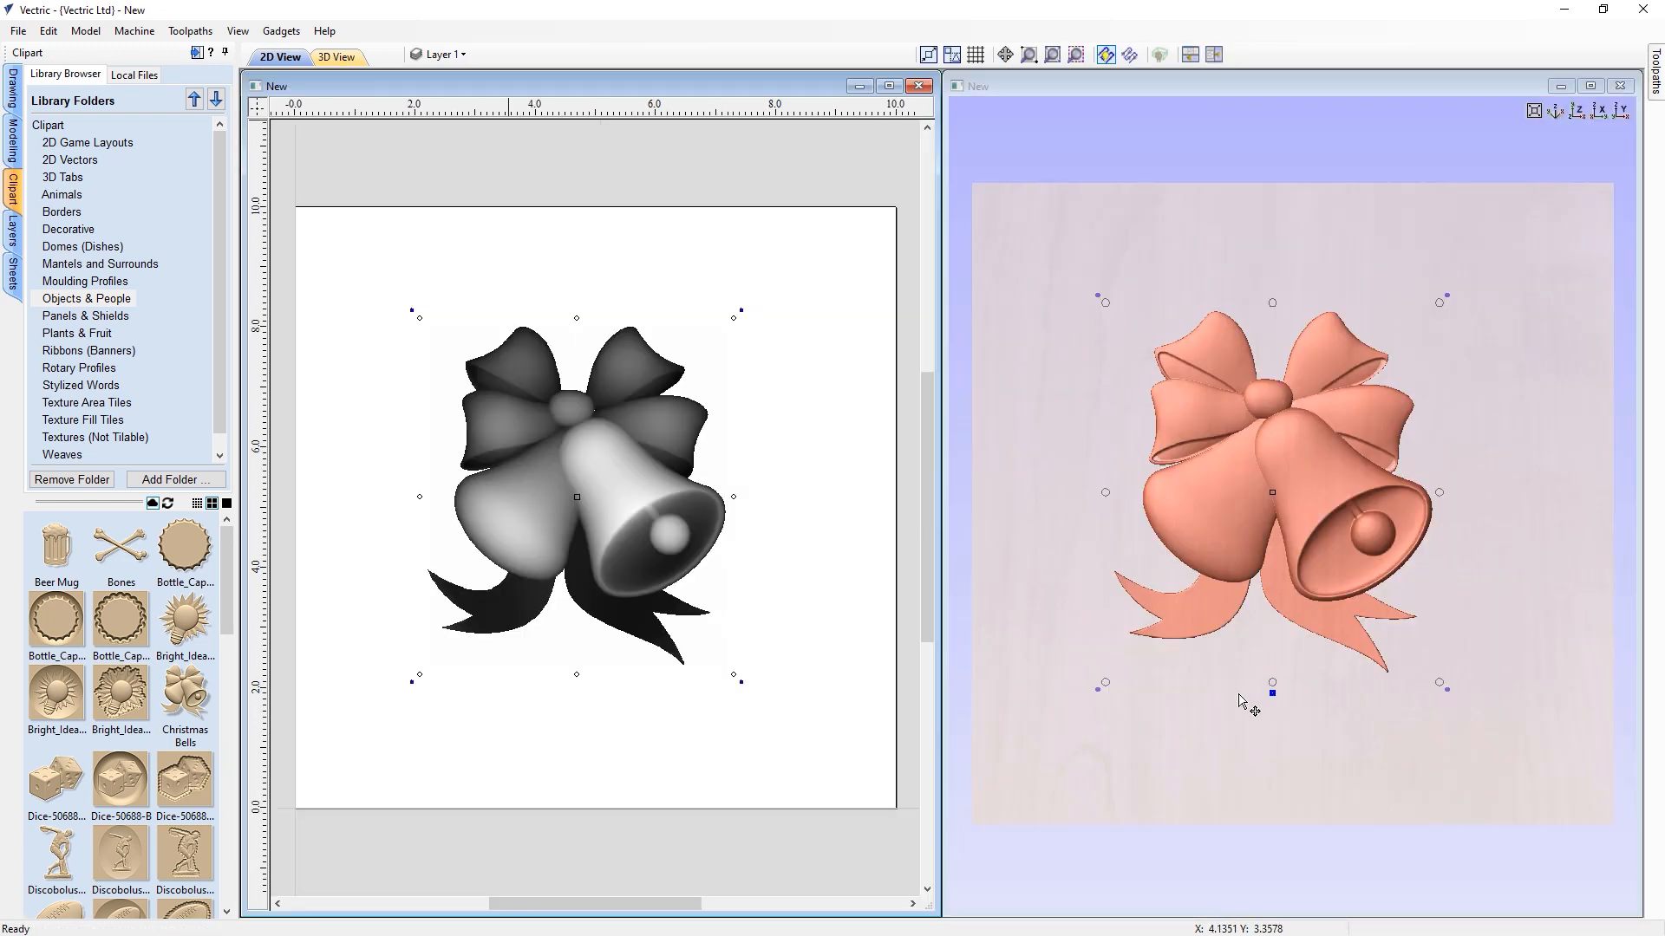
Inspect the bells component in 3D from an angle, return to the straight-down view, and delete the component.
left_click_drag(1138, 813, 1205, 555)
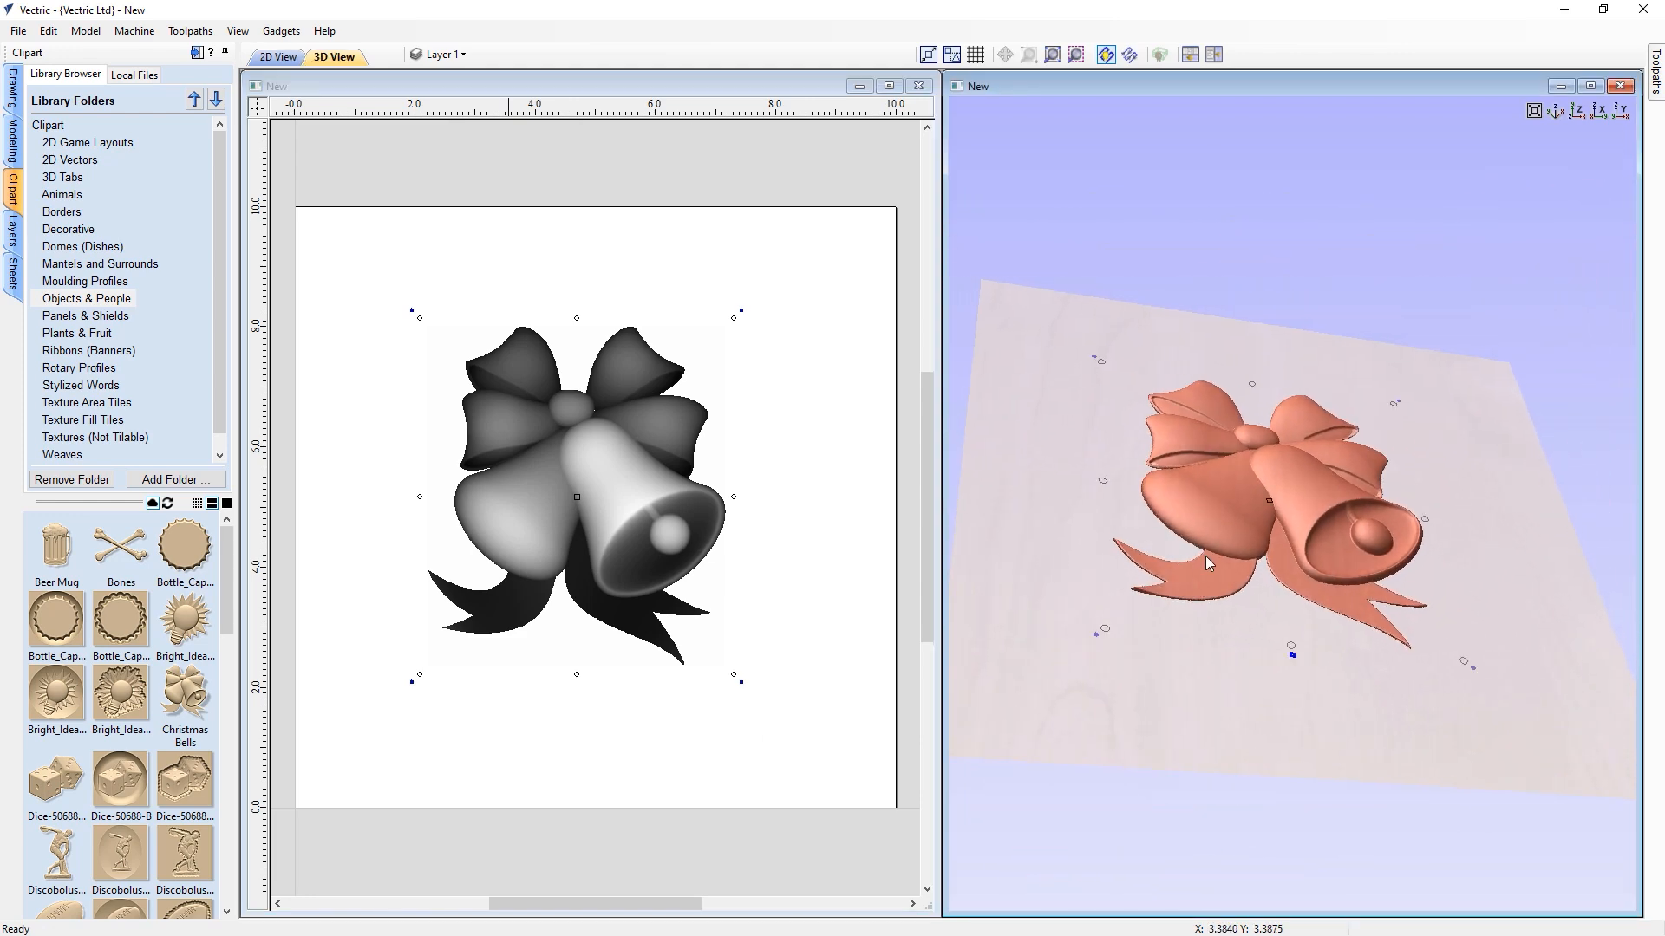
left_click(1579, 111)
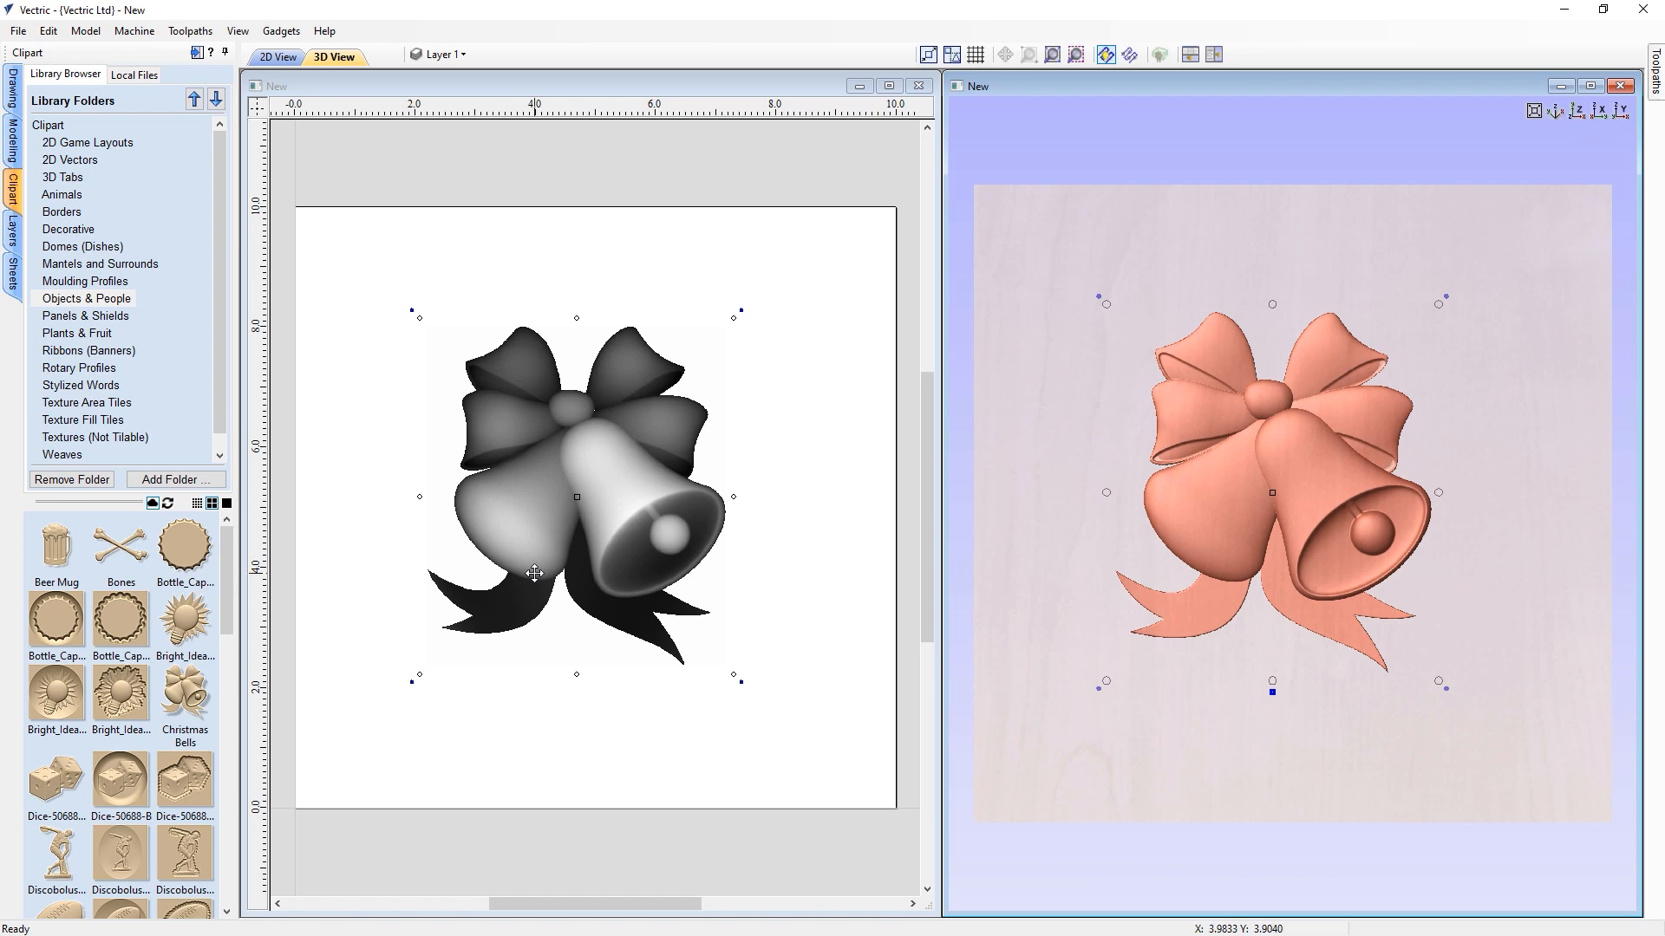
key("Delete")
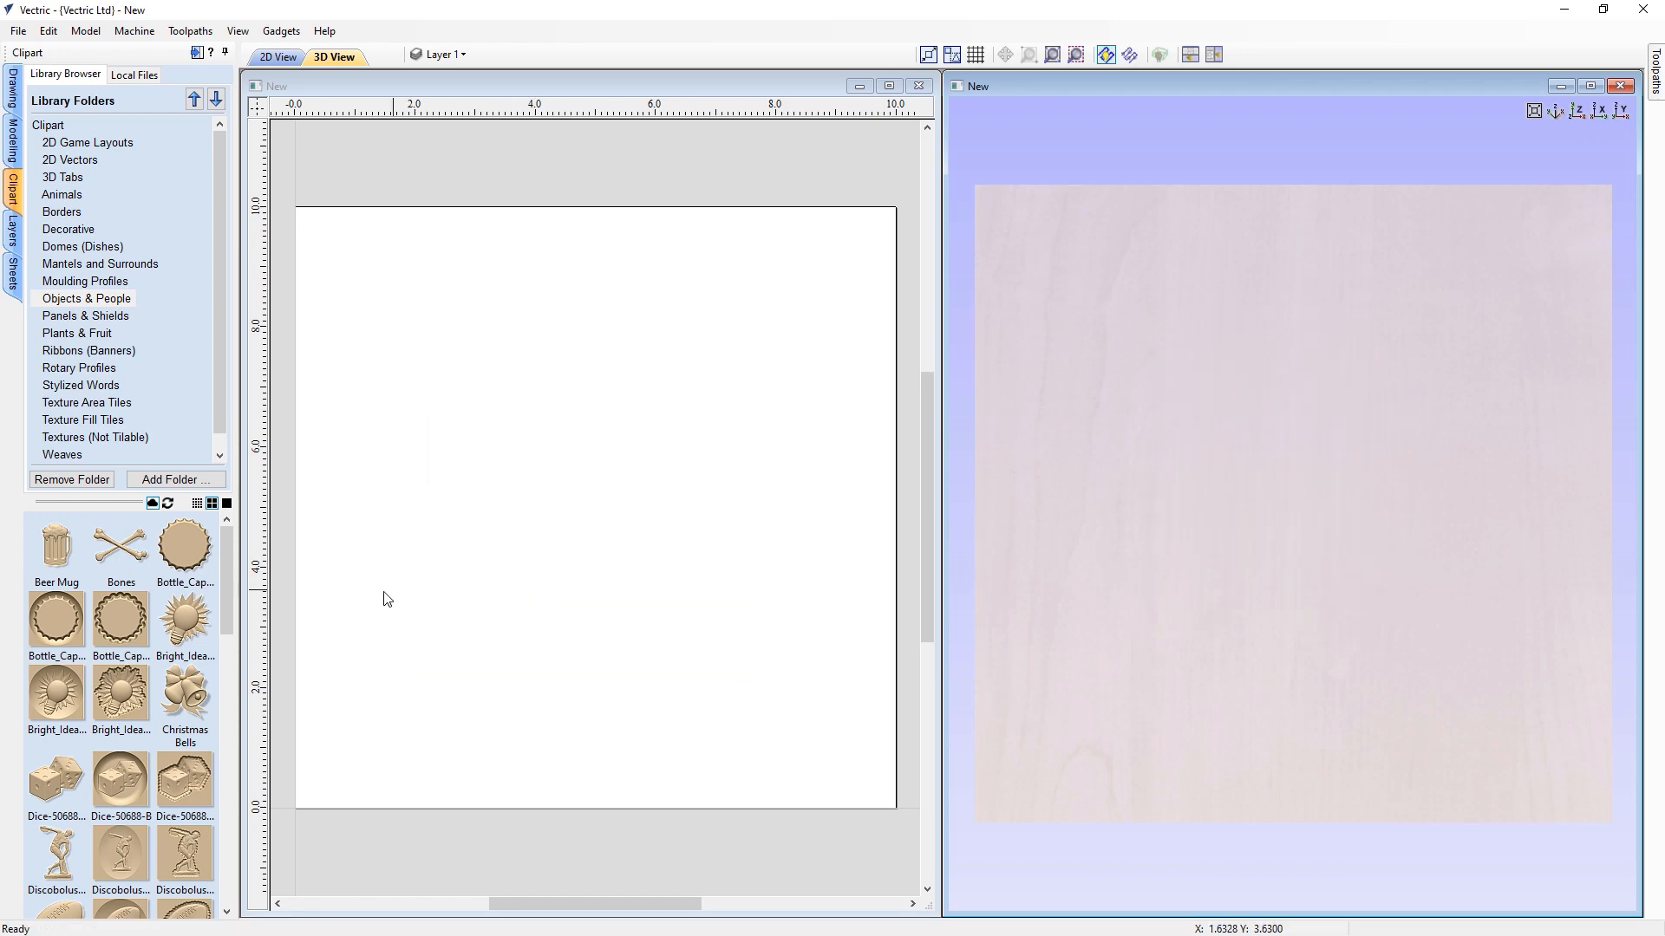
Add the plain Bright Idea light bulb clipart to the job and delete it again.
double_click(184, 621)
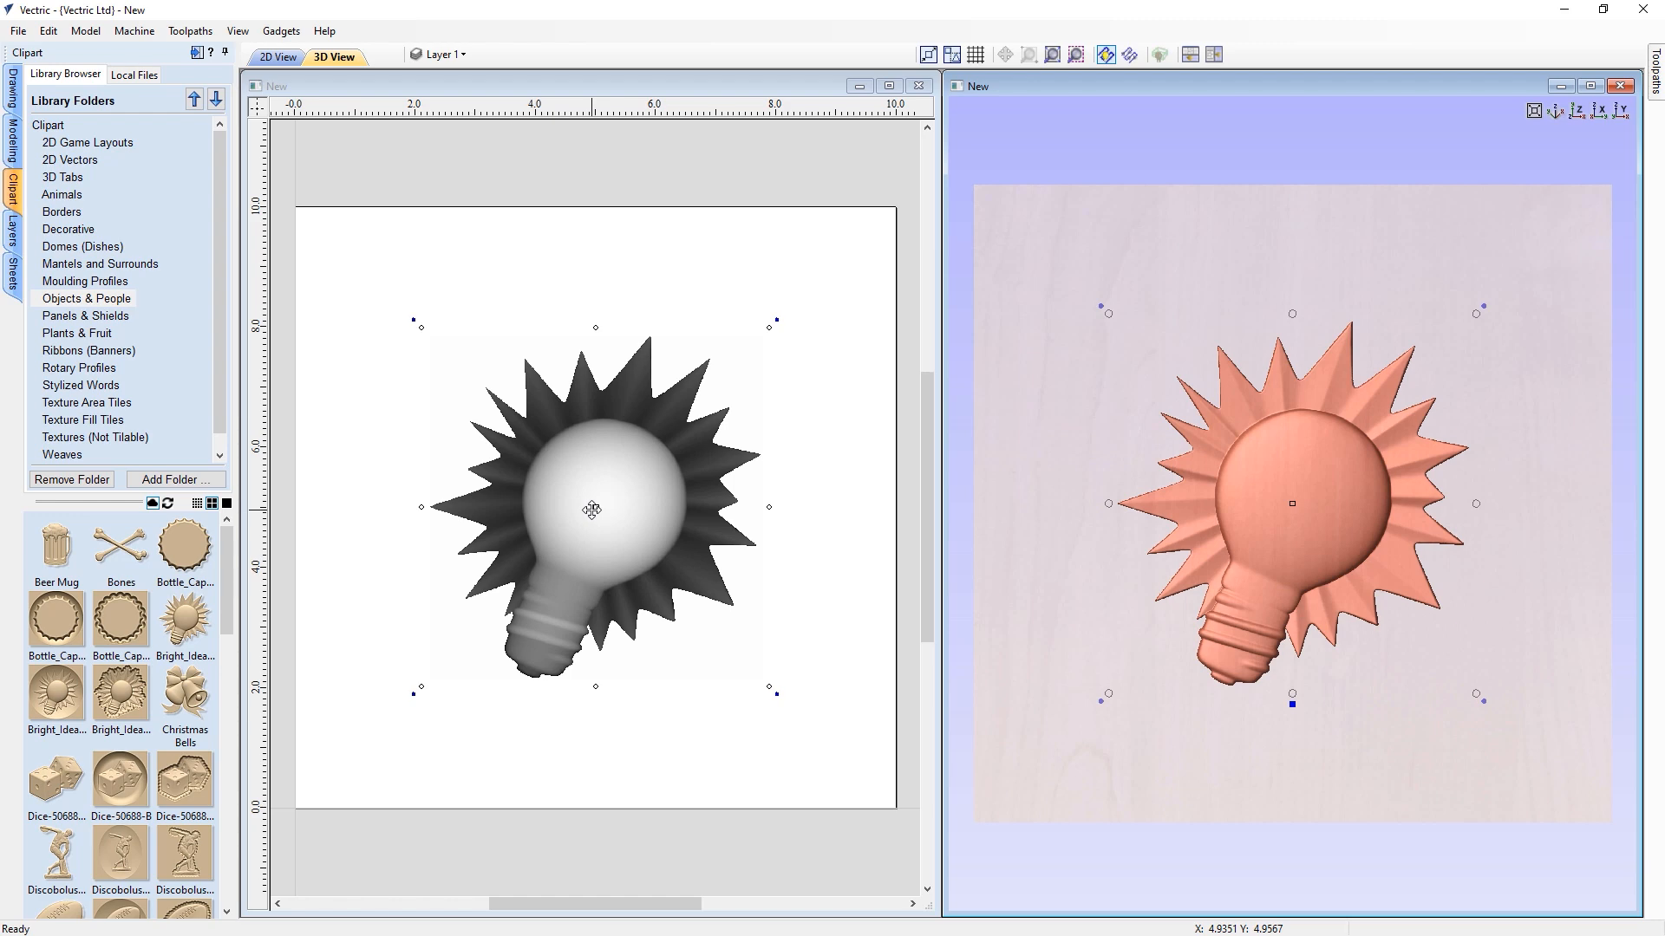
left_click(678, 496)
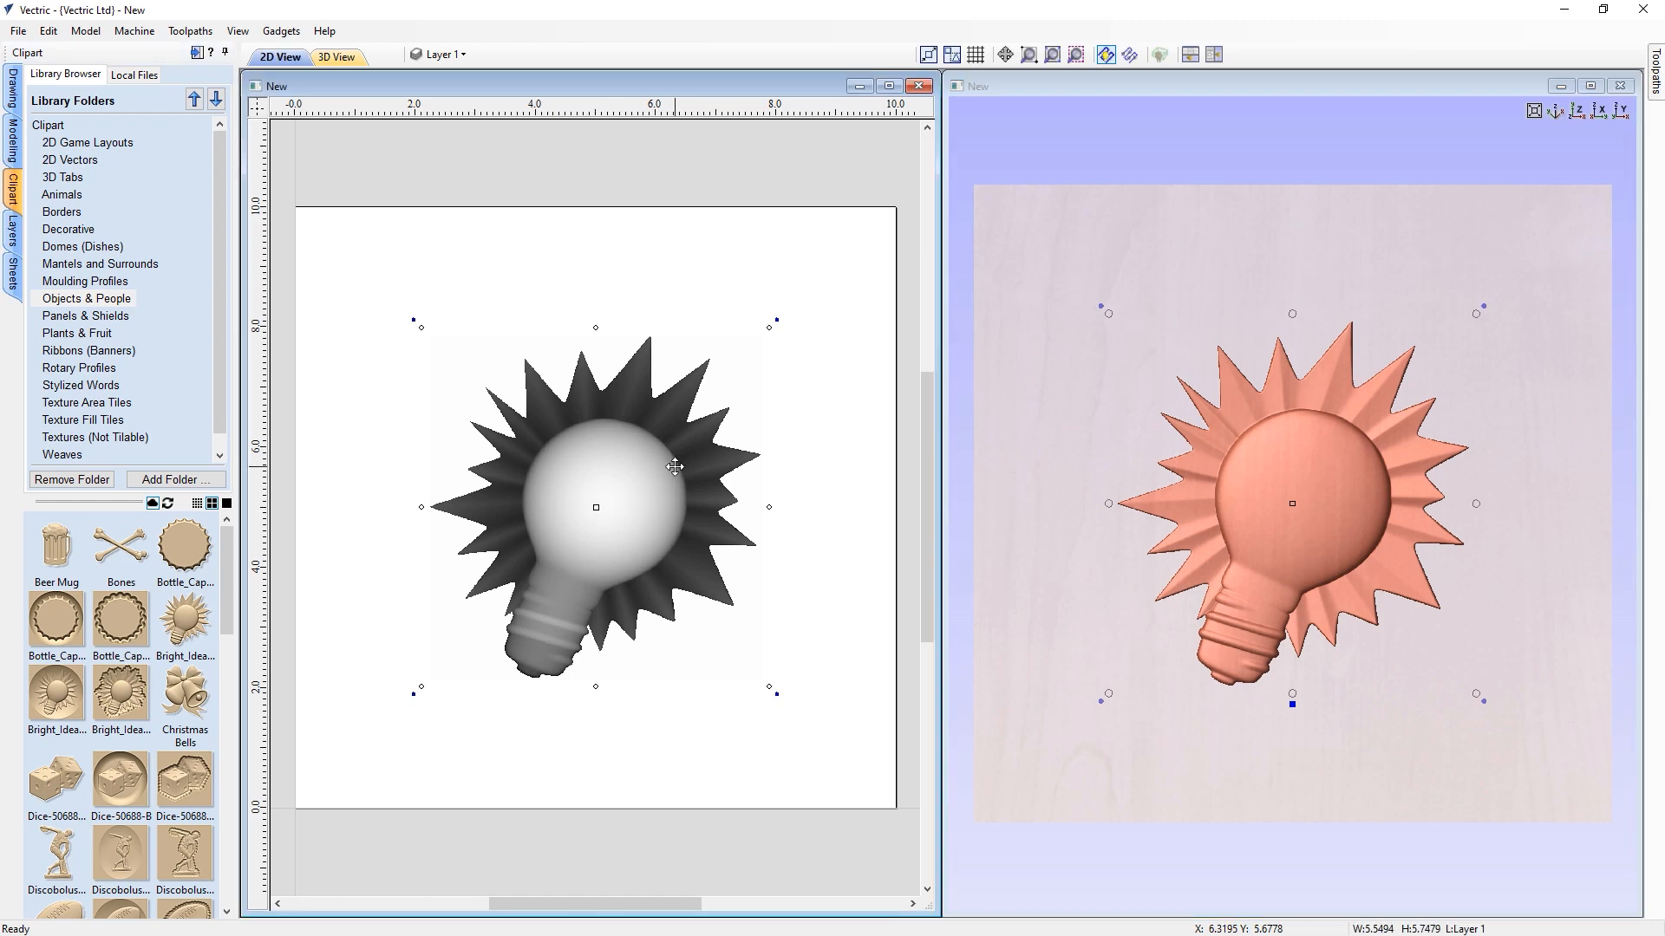
key("Delete")
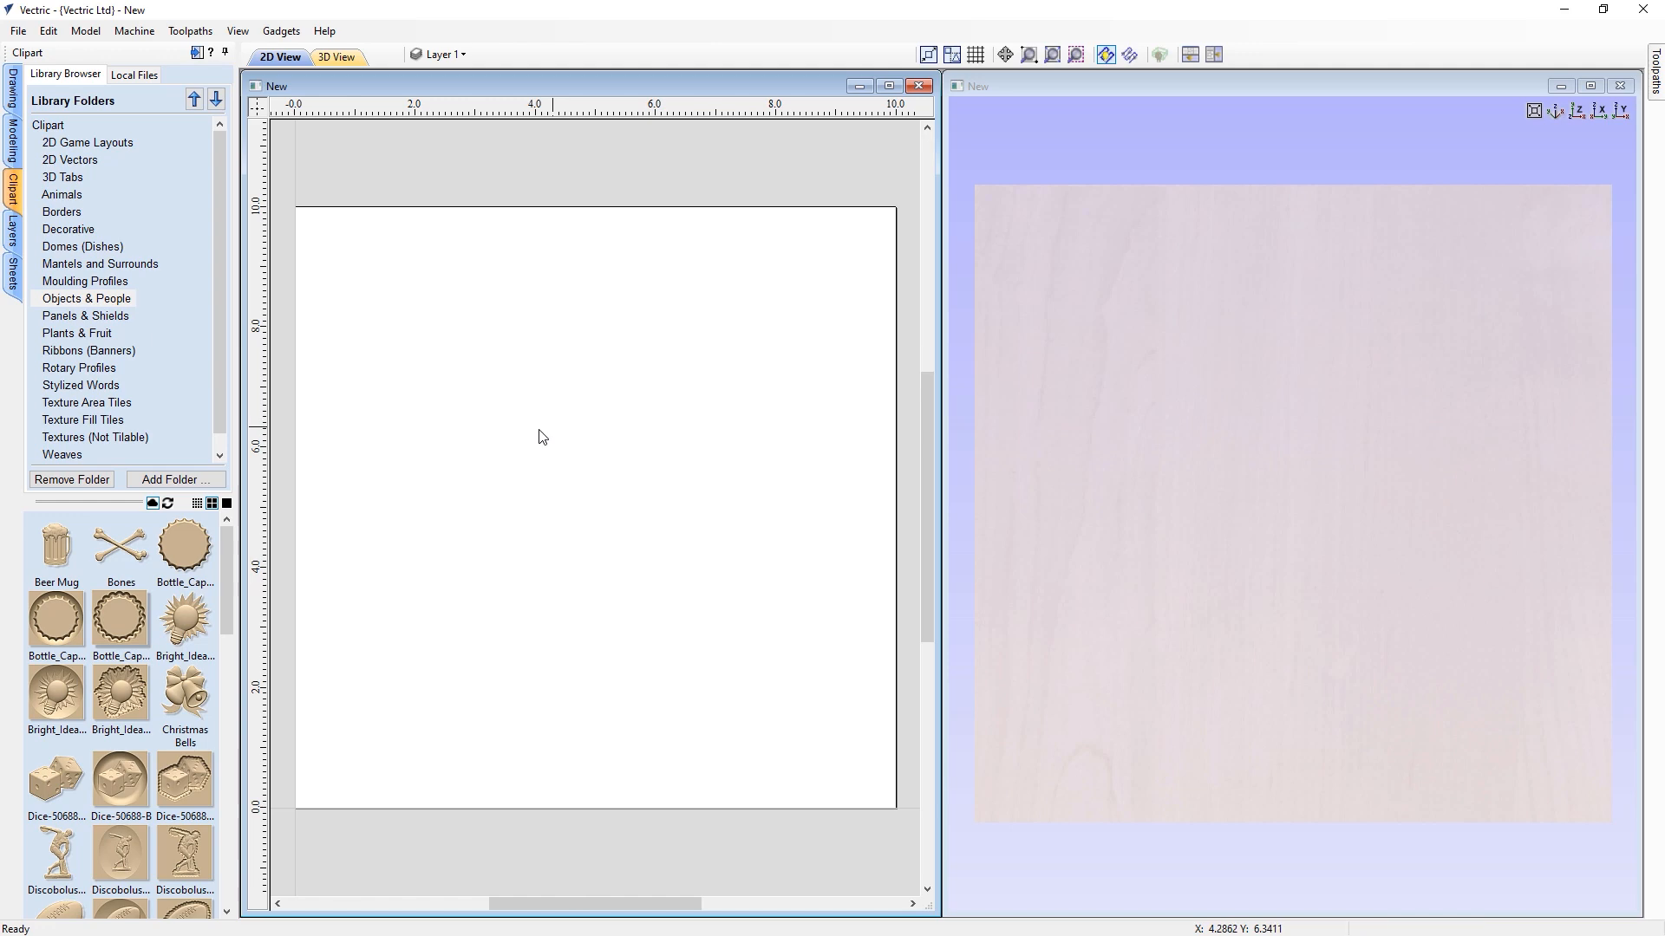
Import the plain bottle cap clipart into Level 1, then delete the placed component.
right_click(188, 551)
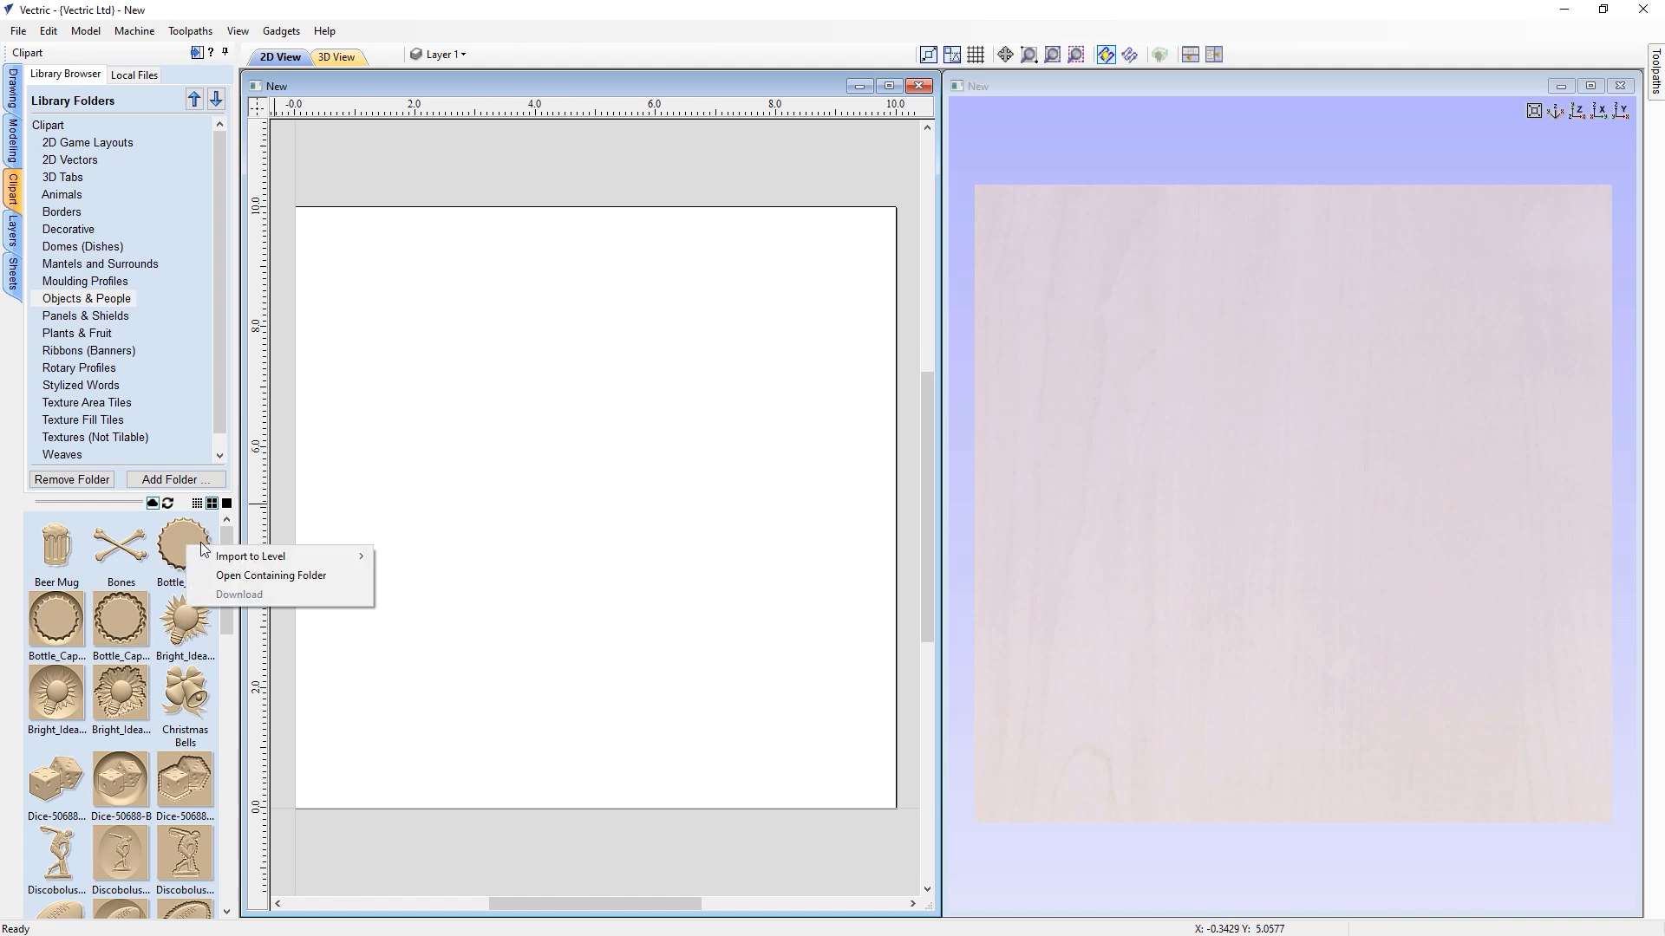
mouse_move(209, 560)
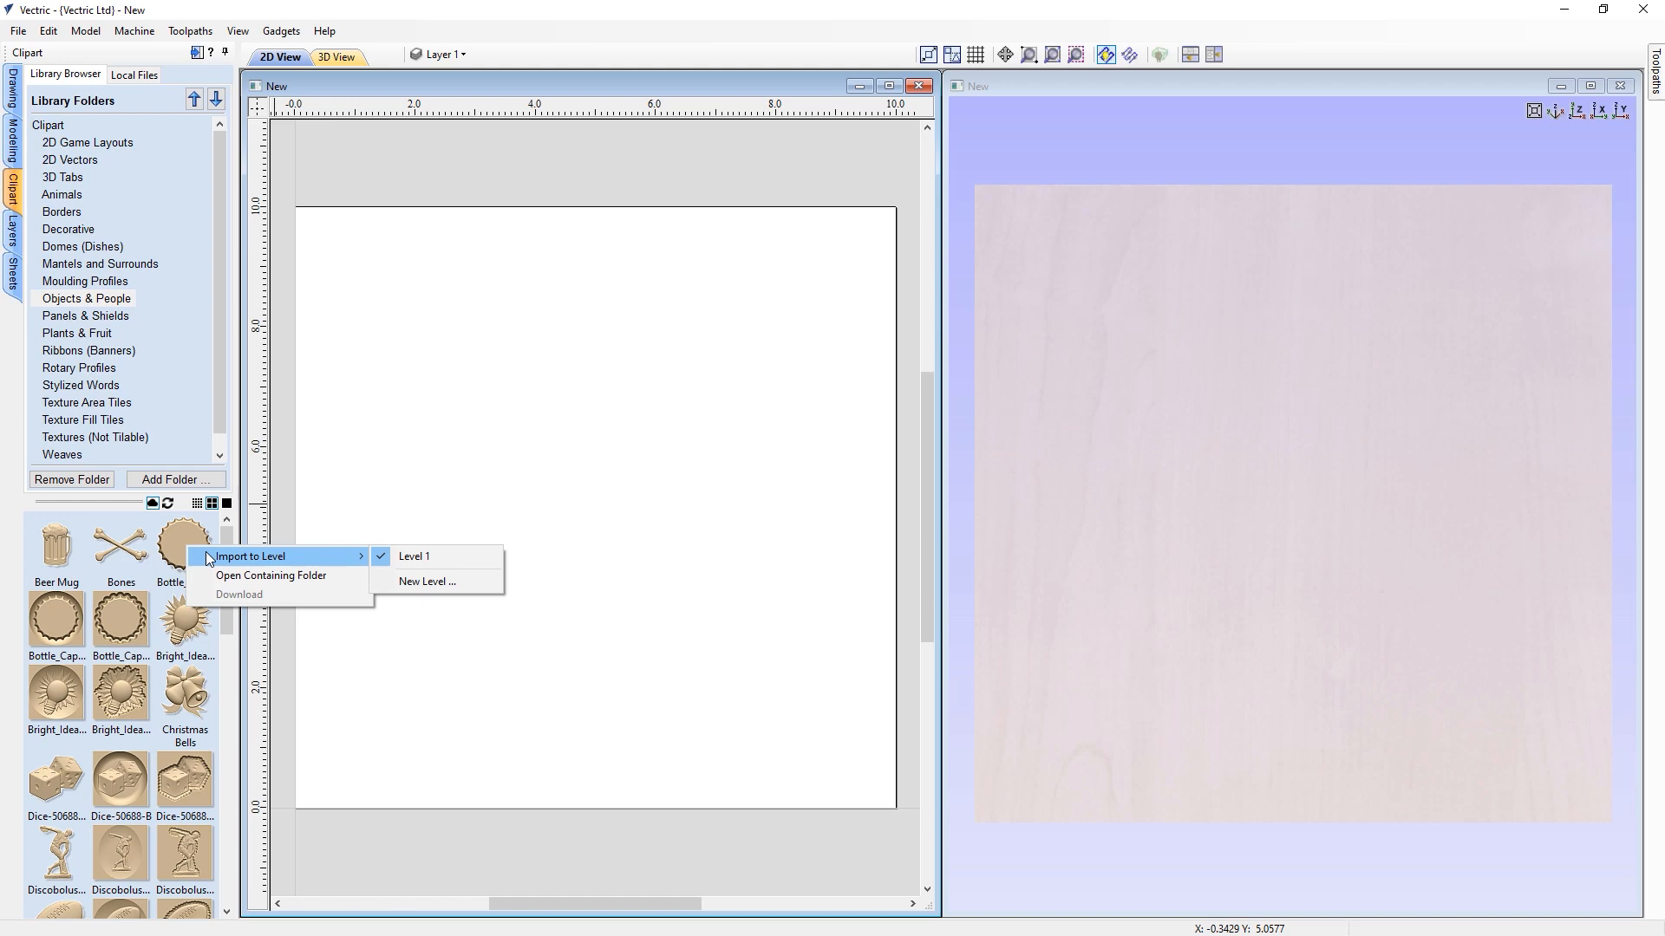
left_click(438, 556)
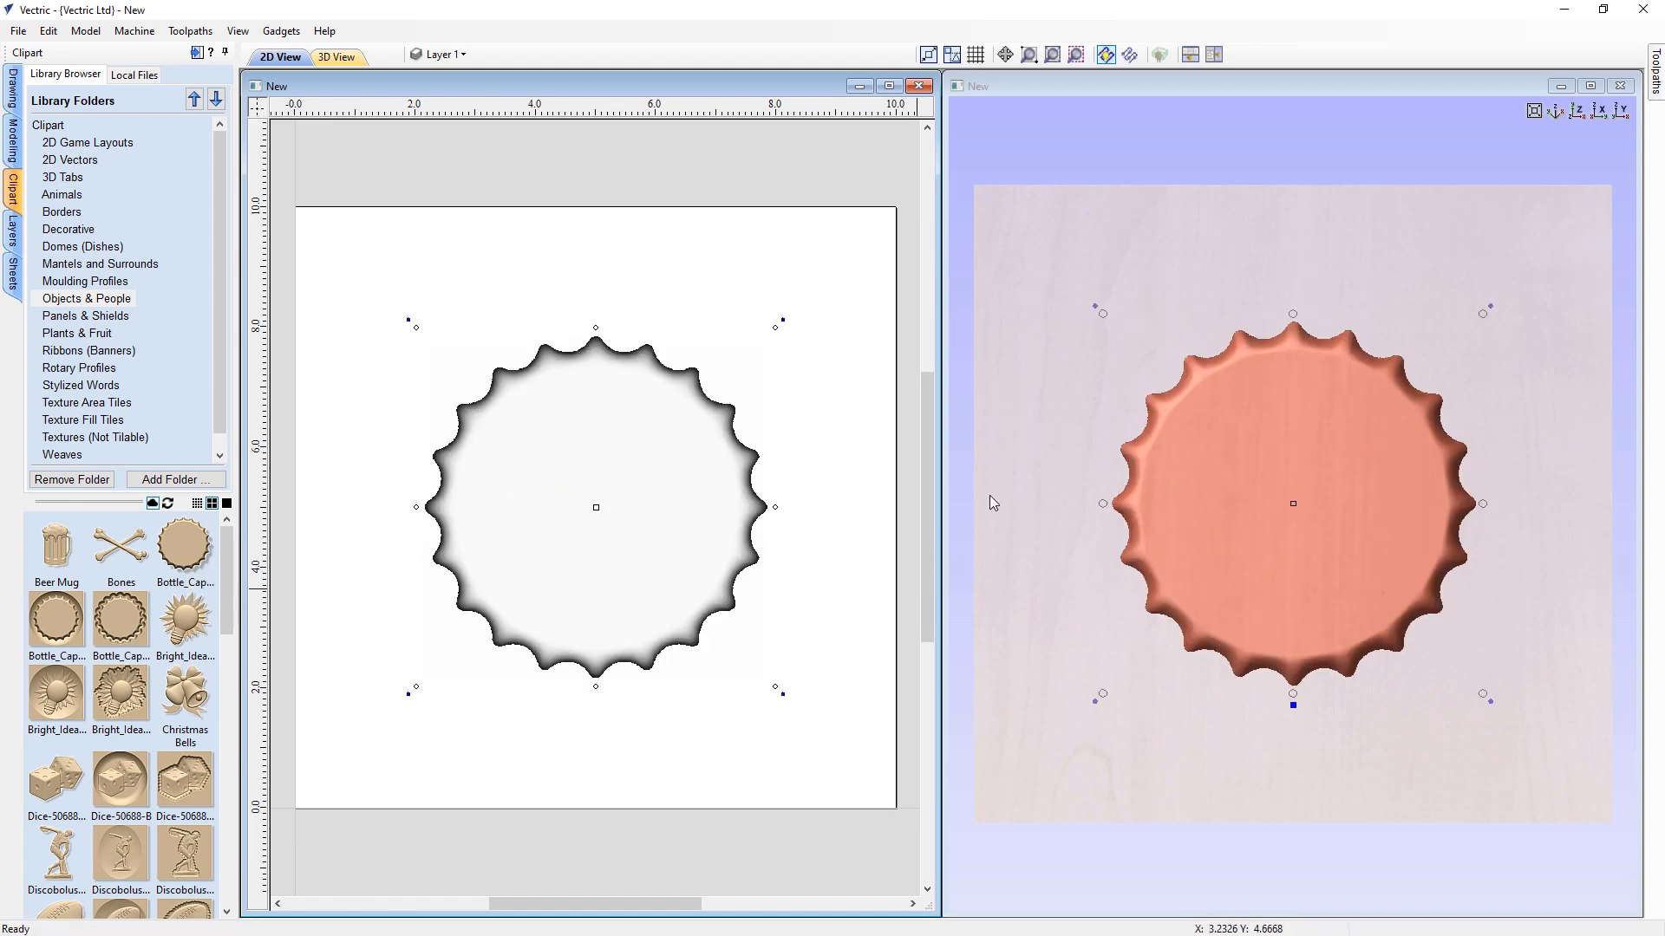
left_click(532, 430)
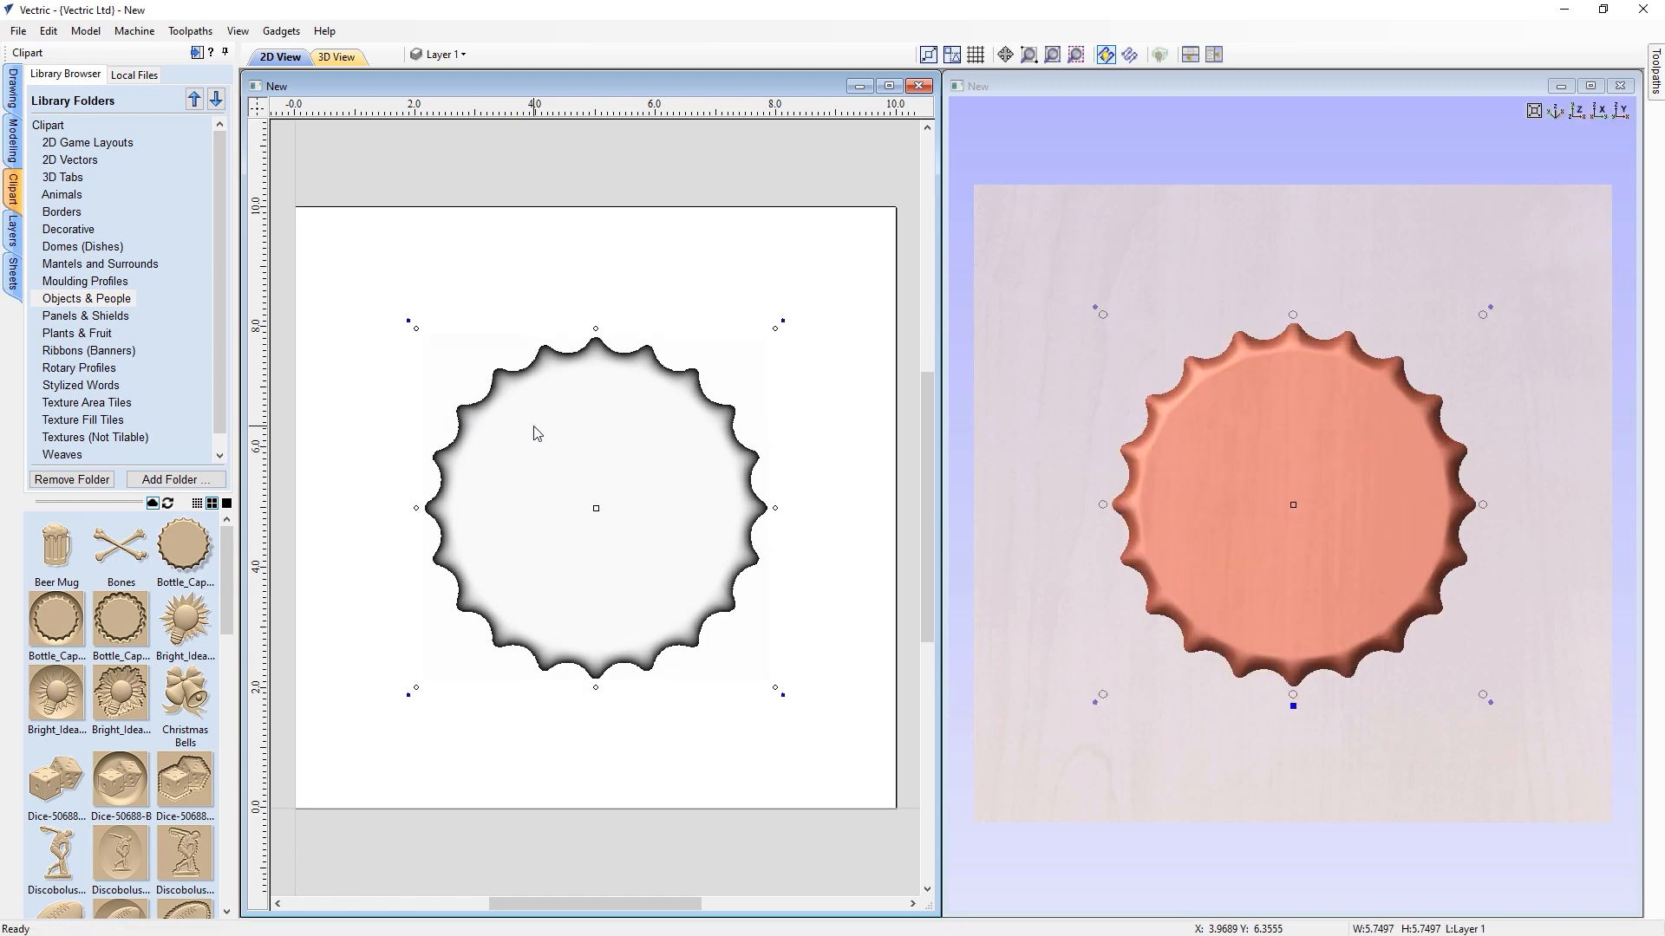
key("Delete")
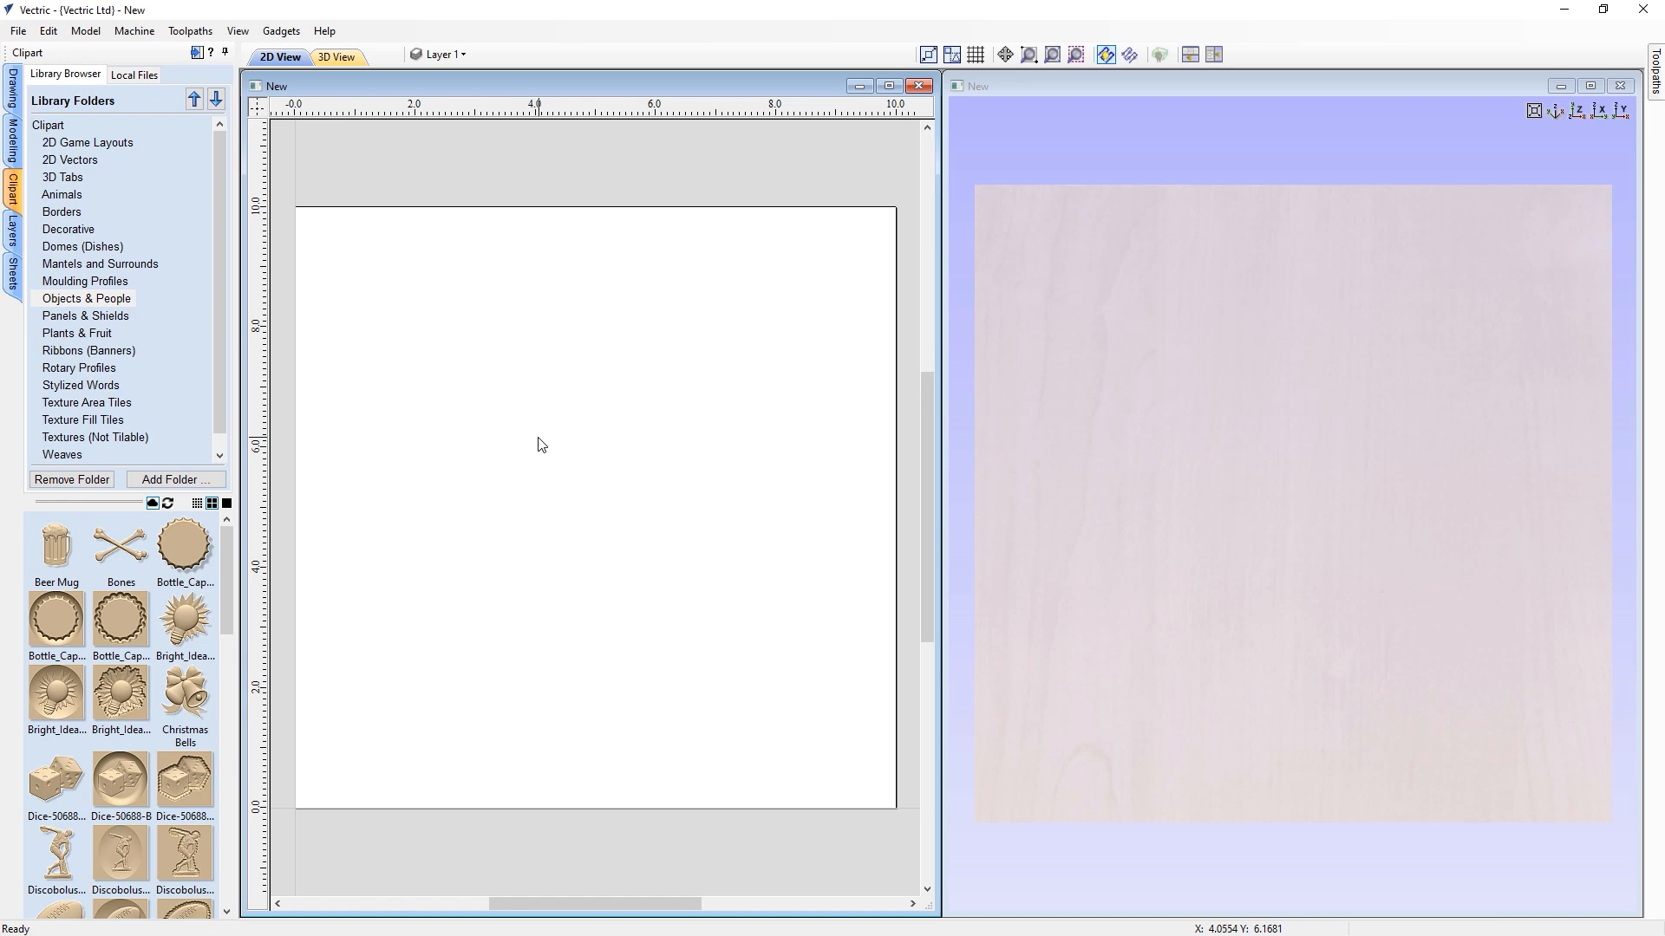
Start a 3D model import and examine the files in the Vectric Tutorials folder and the supported 3D file types.
left_click(14, 141)
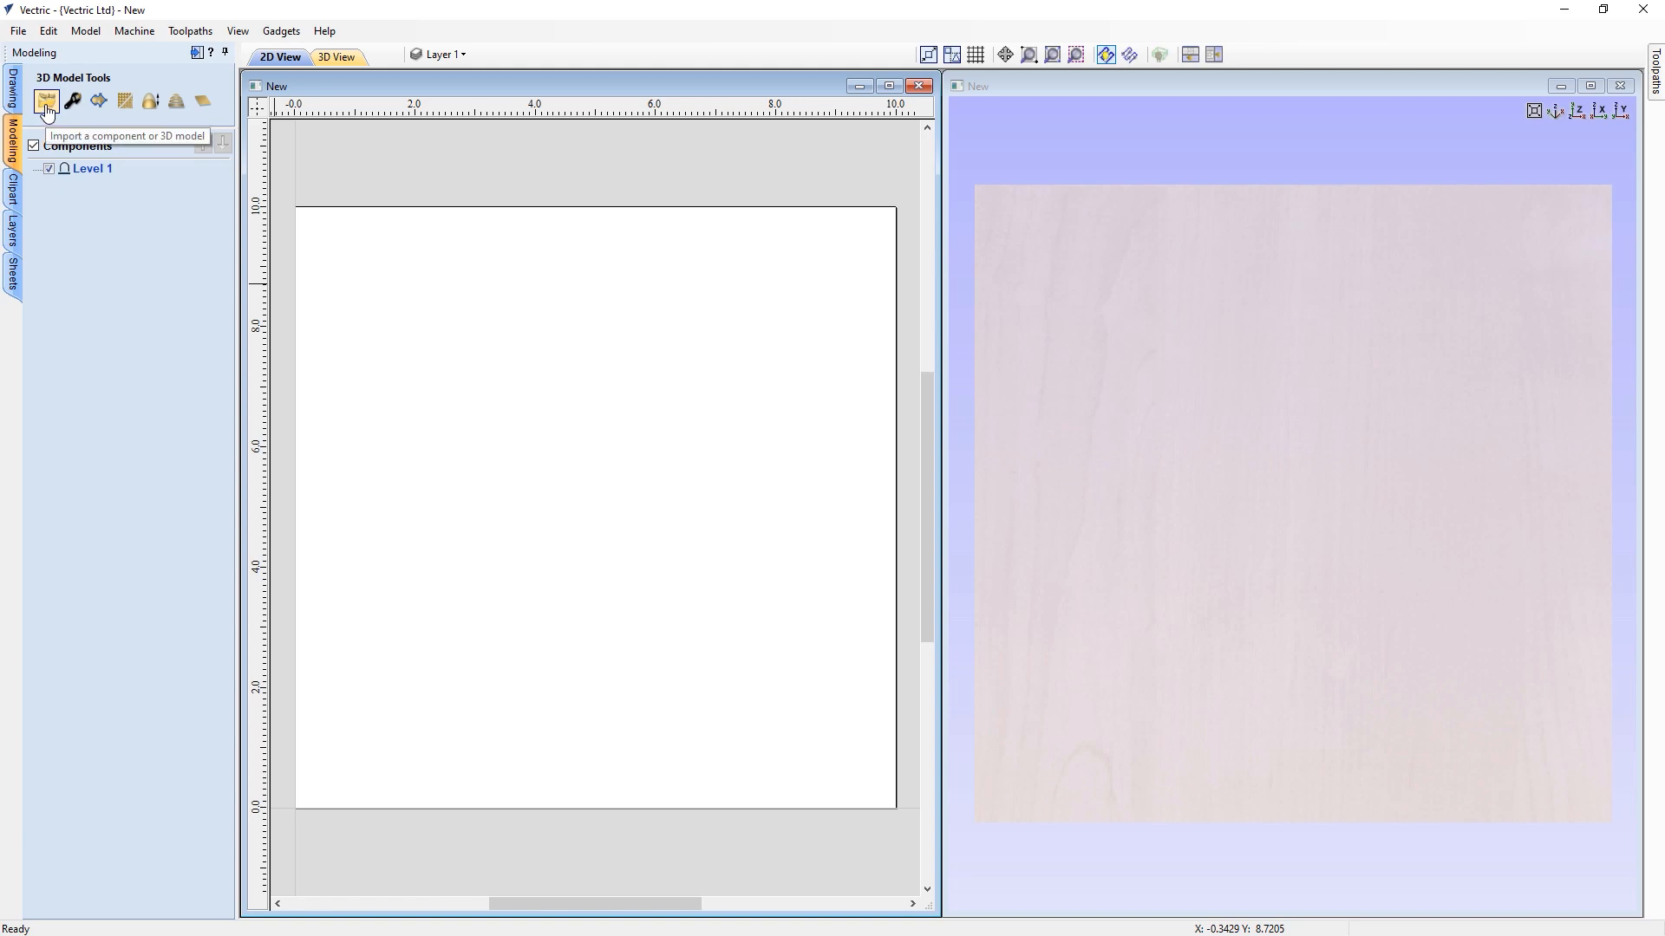
left_click(47, 104)
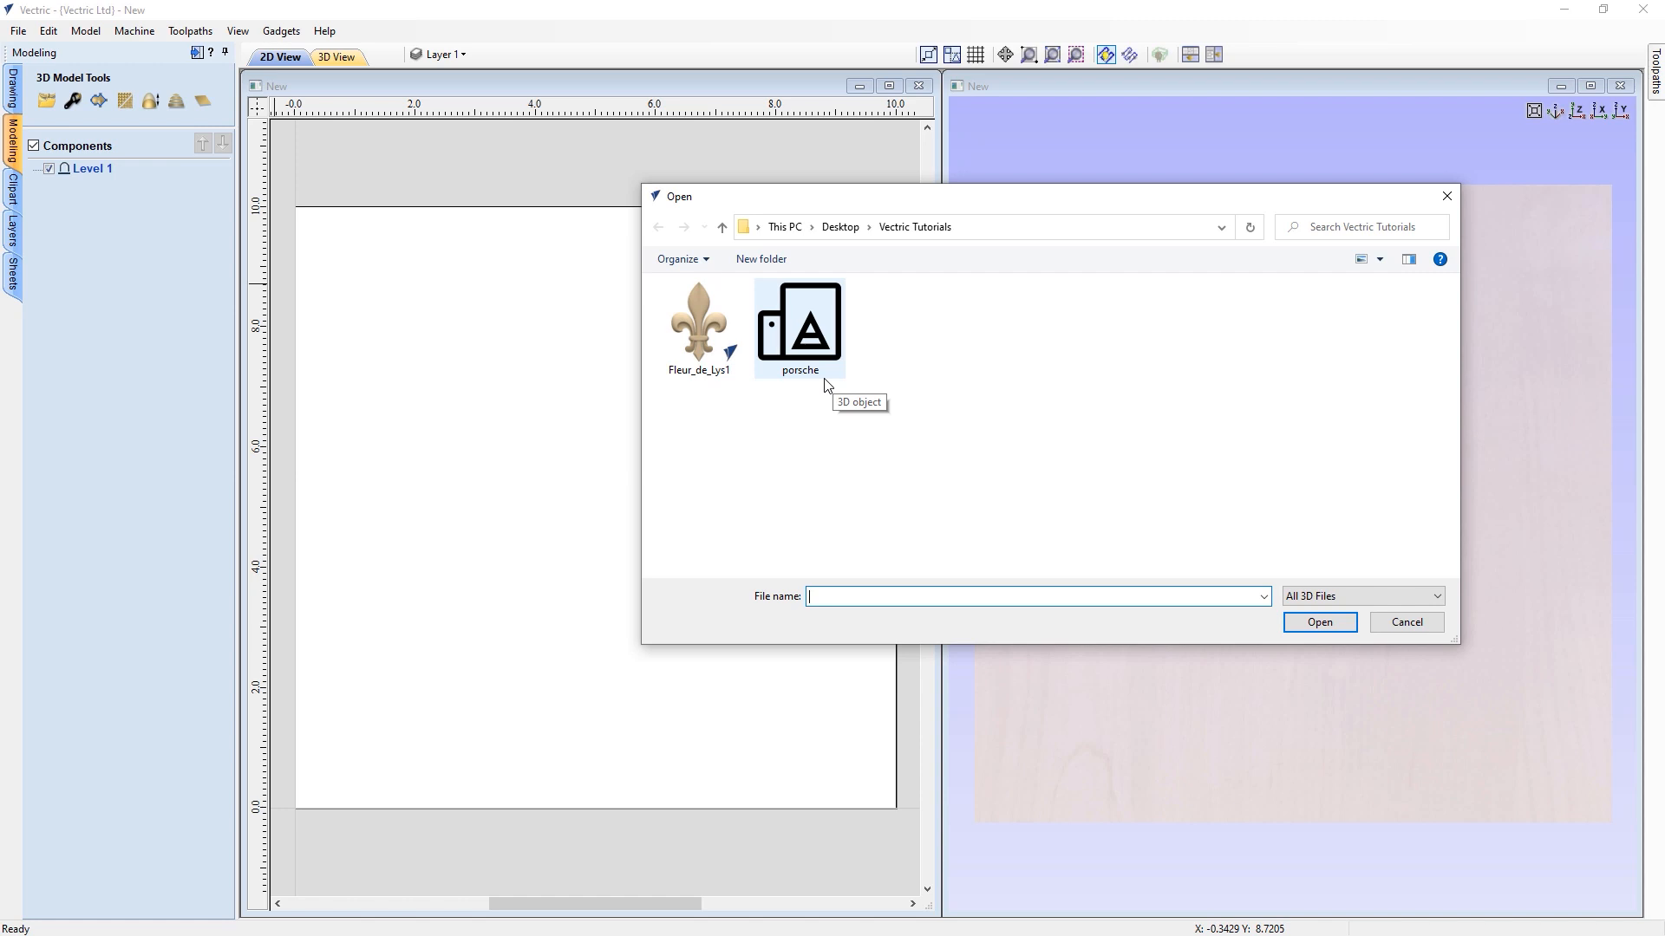
left_click(694, 317)
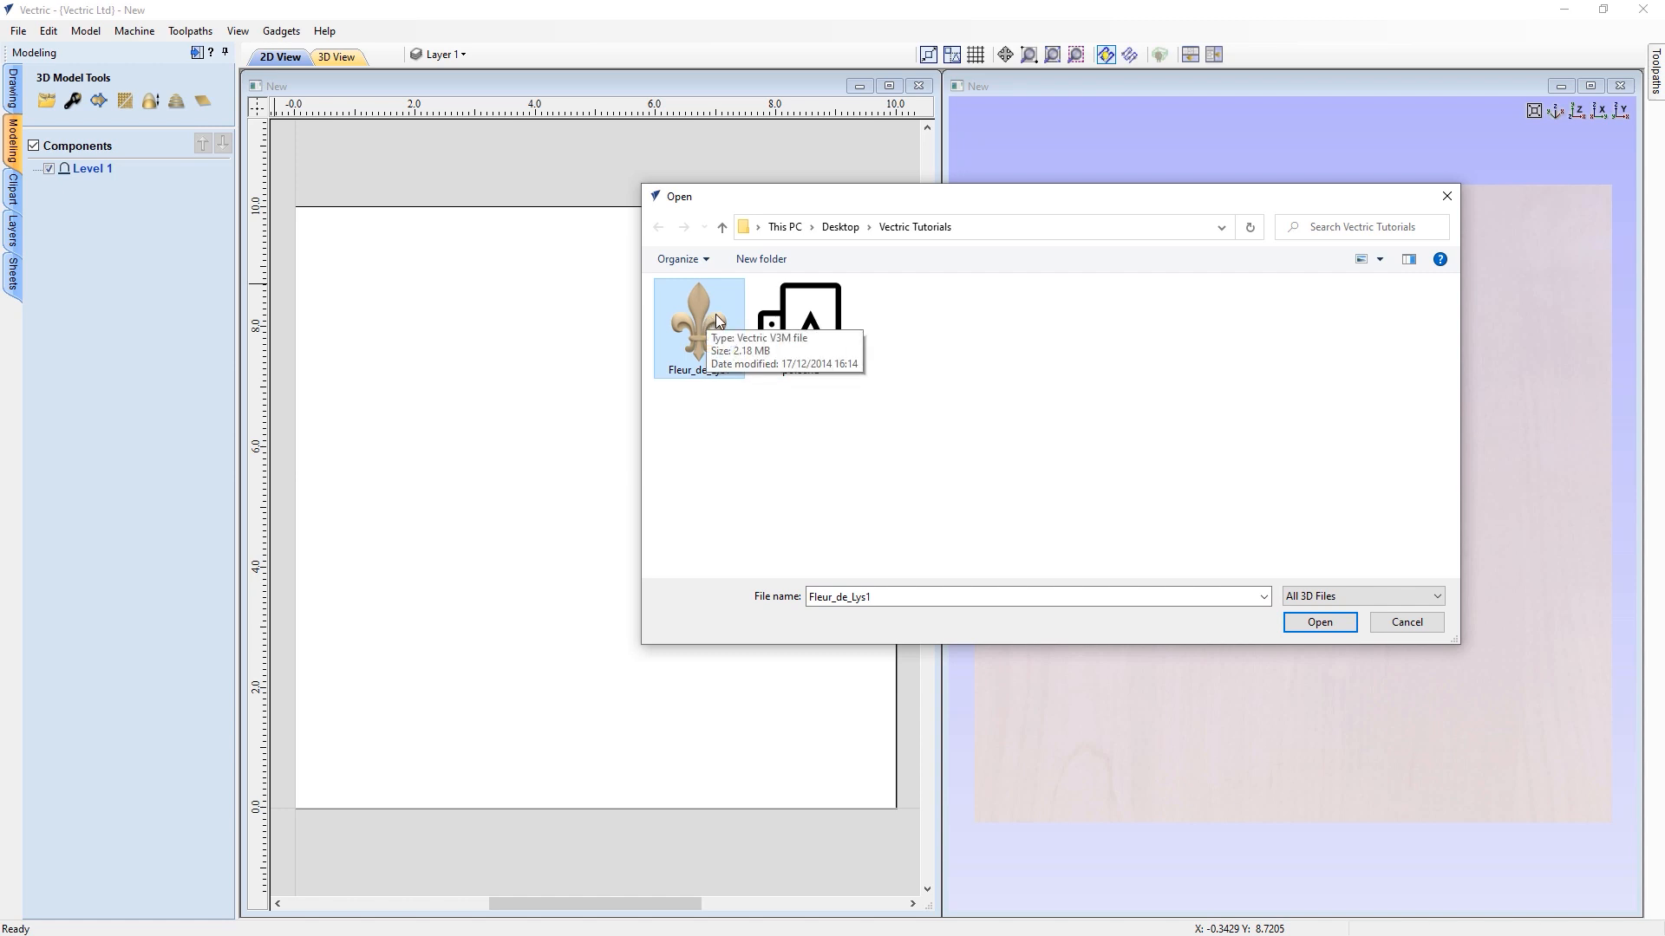
left_click(822, 314)
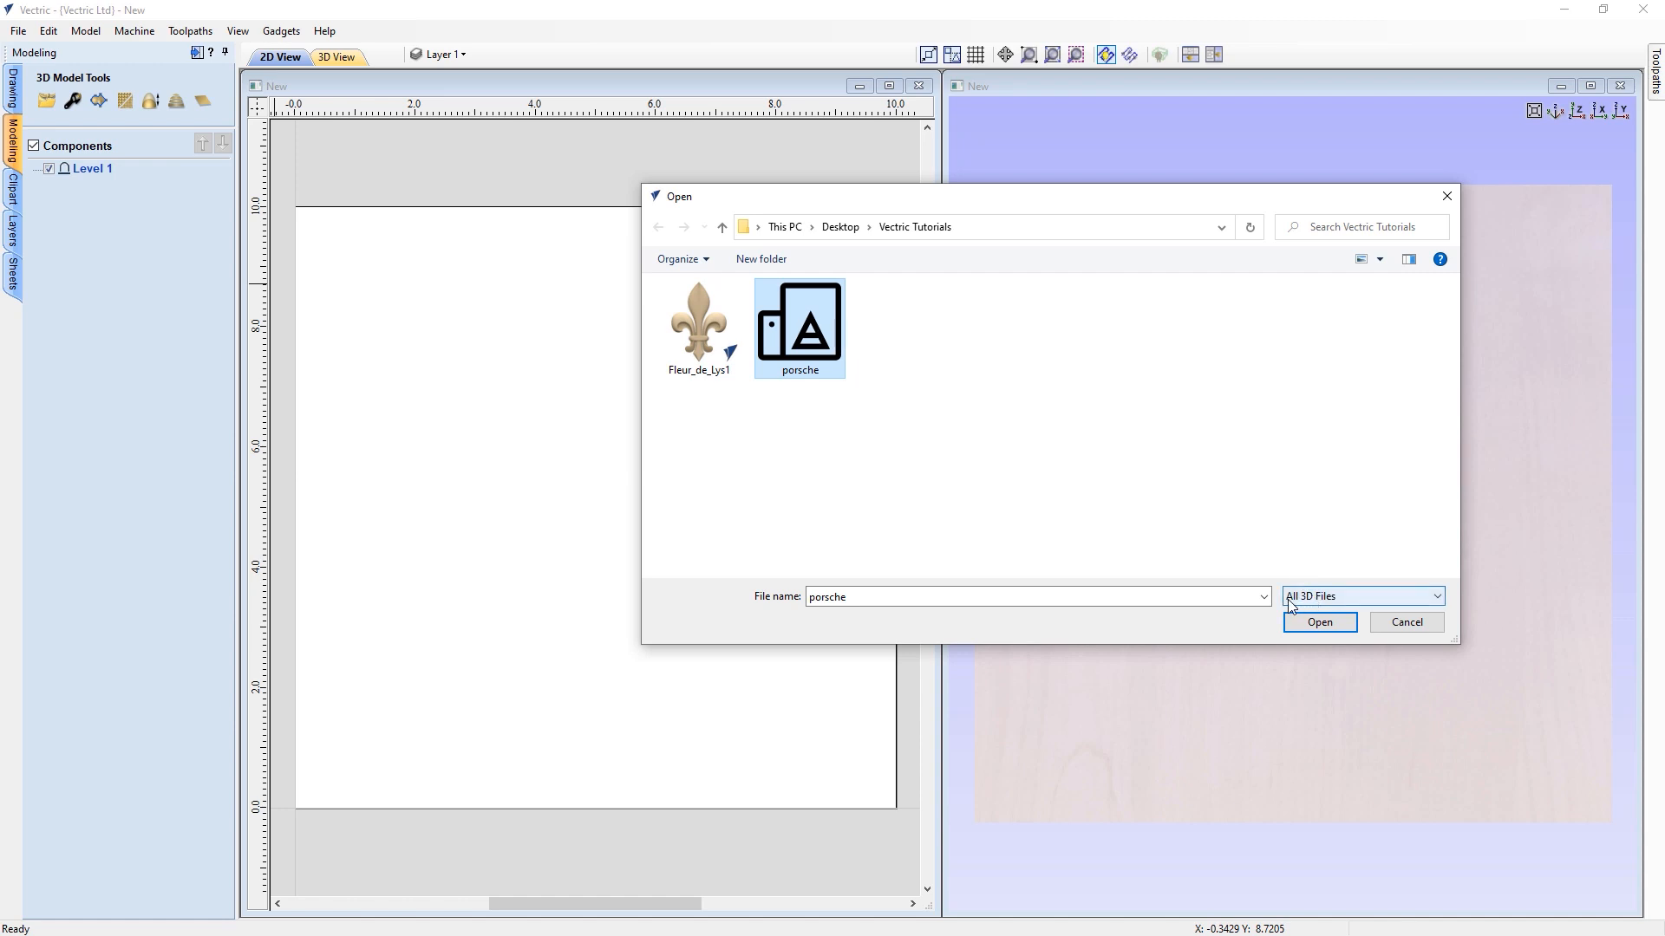
left_click(1357, 603)
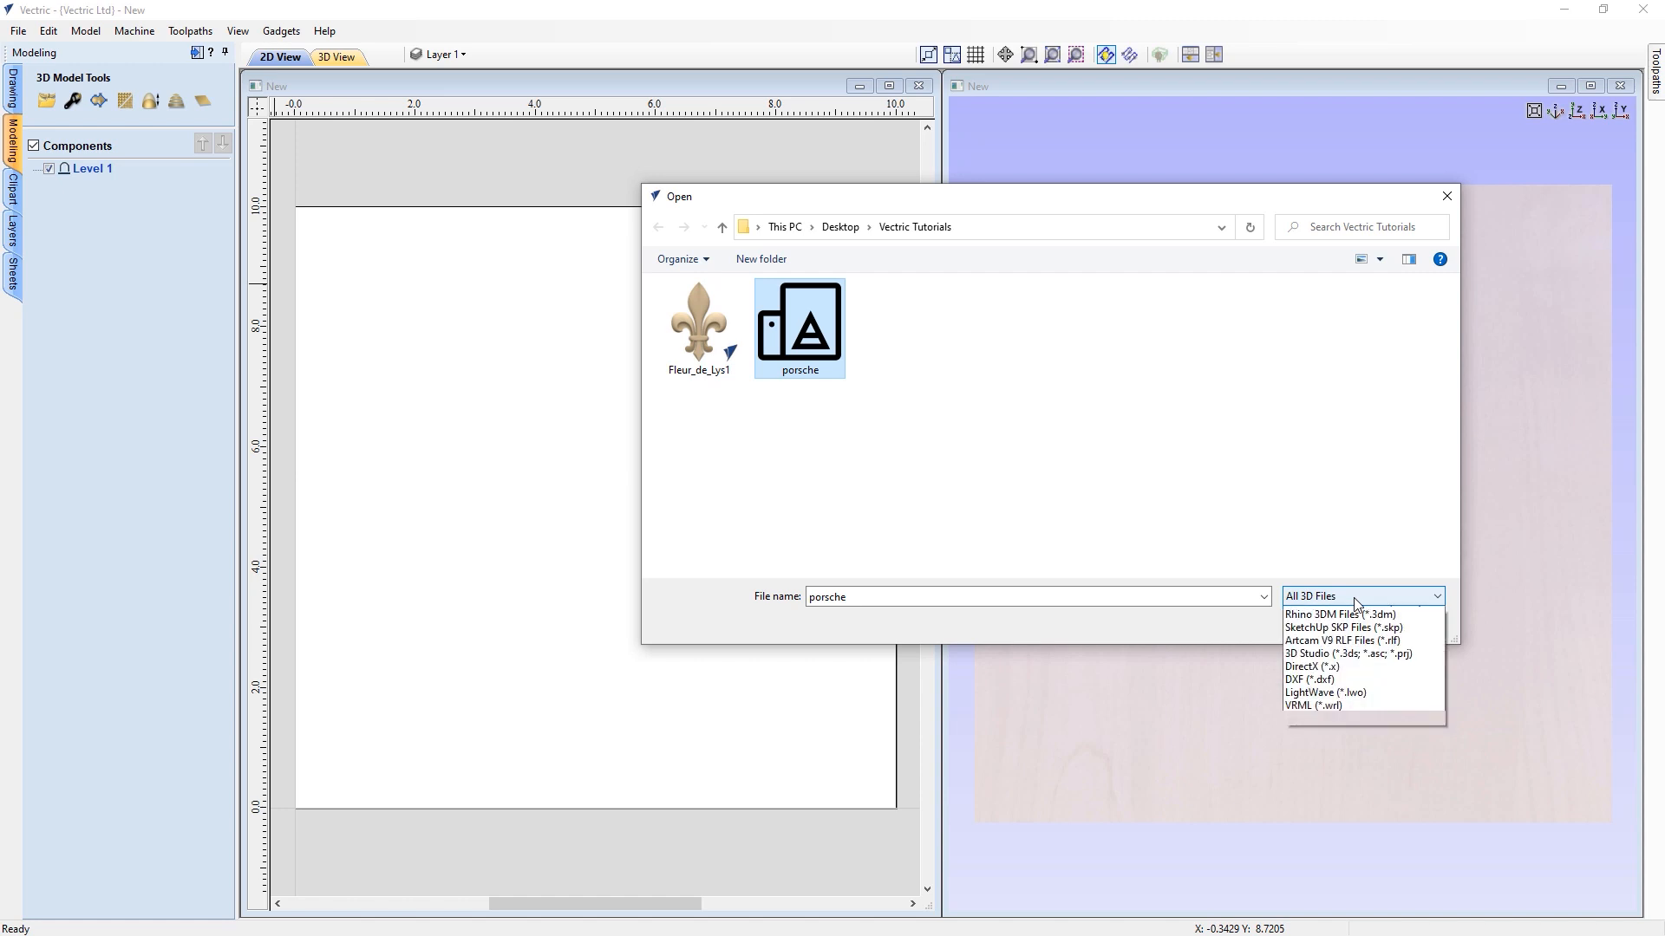
left_click(881, 468)
Import the Fleur_de_Lys1 model, move it to about the middle of the job, and delete it.
left_click(699, 348)
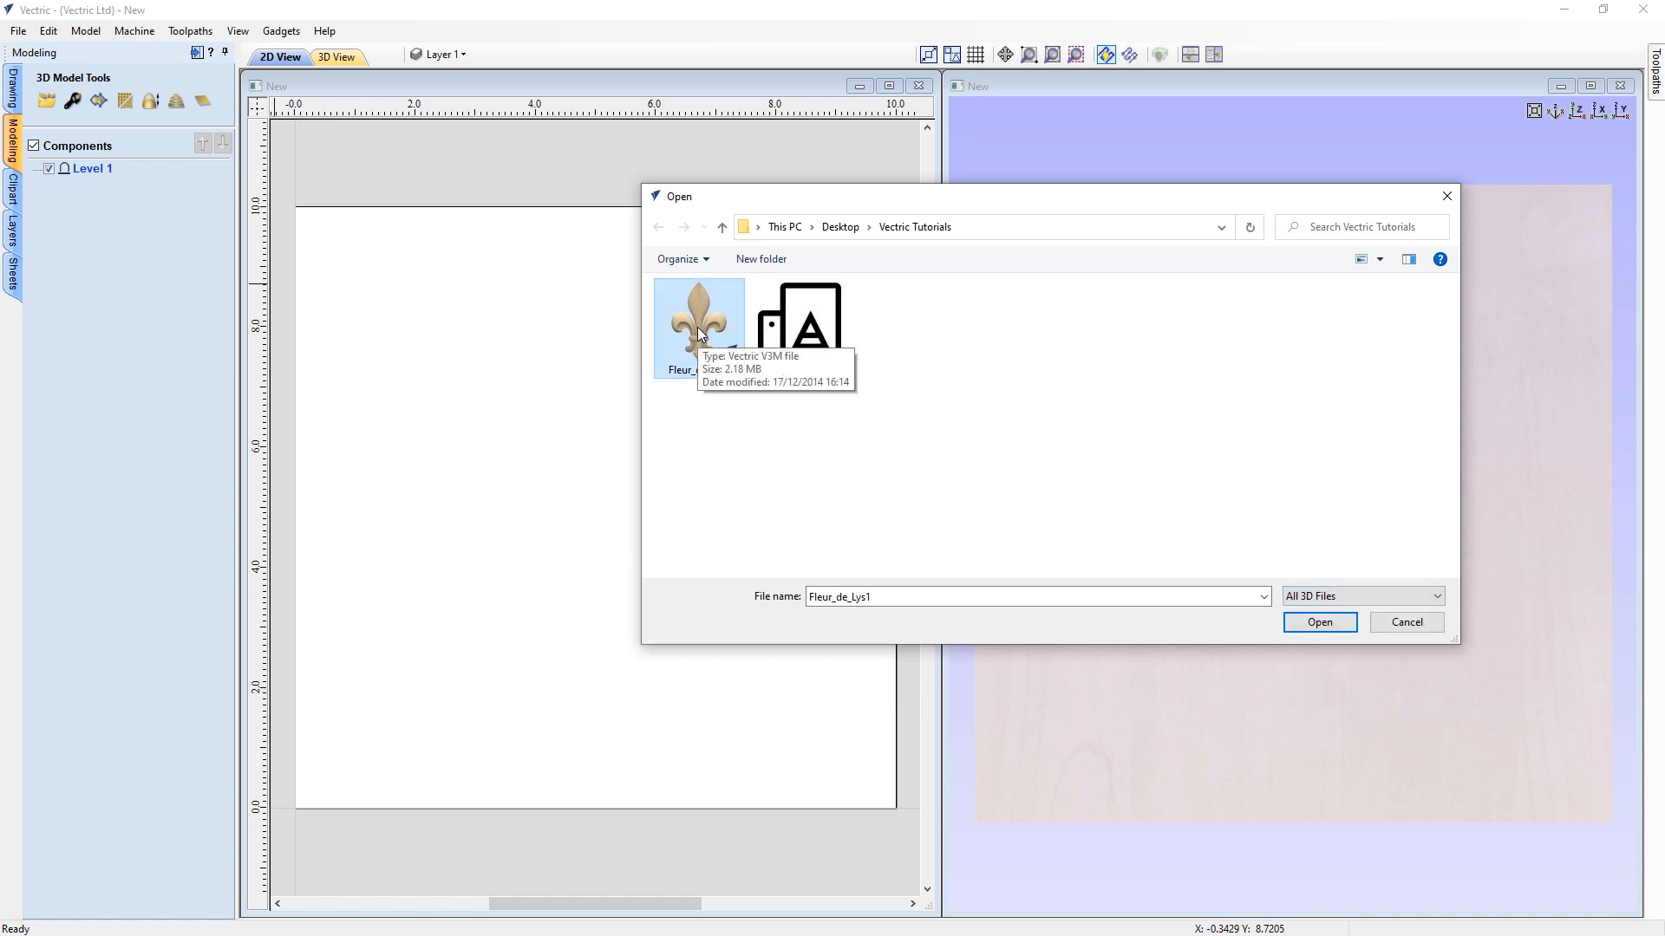
left_click(1320, 622)
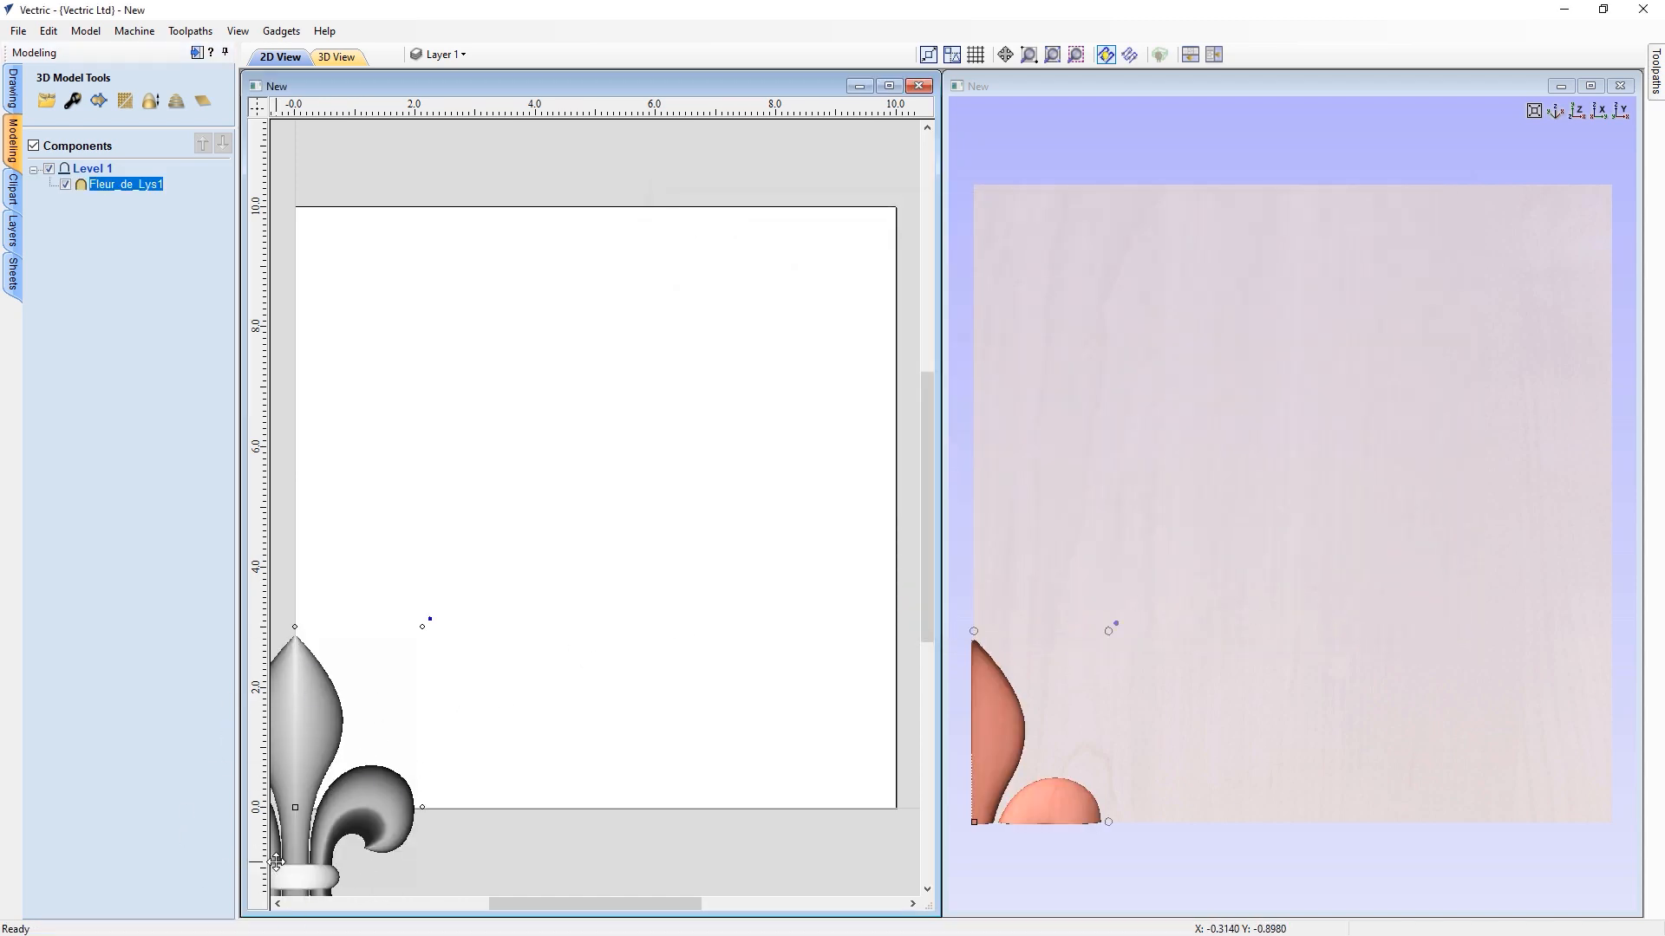
left_click_drag(299, 727, 629, 427)
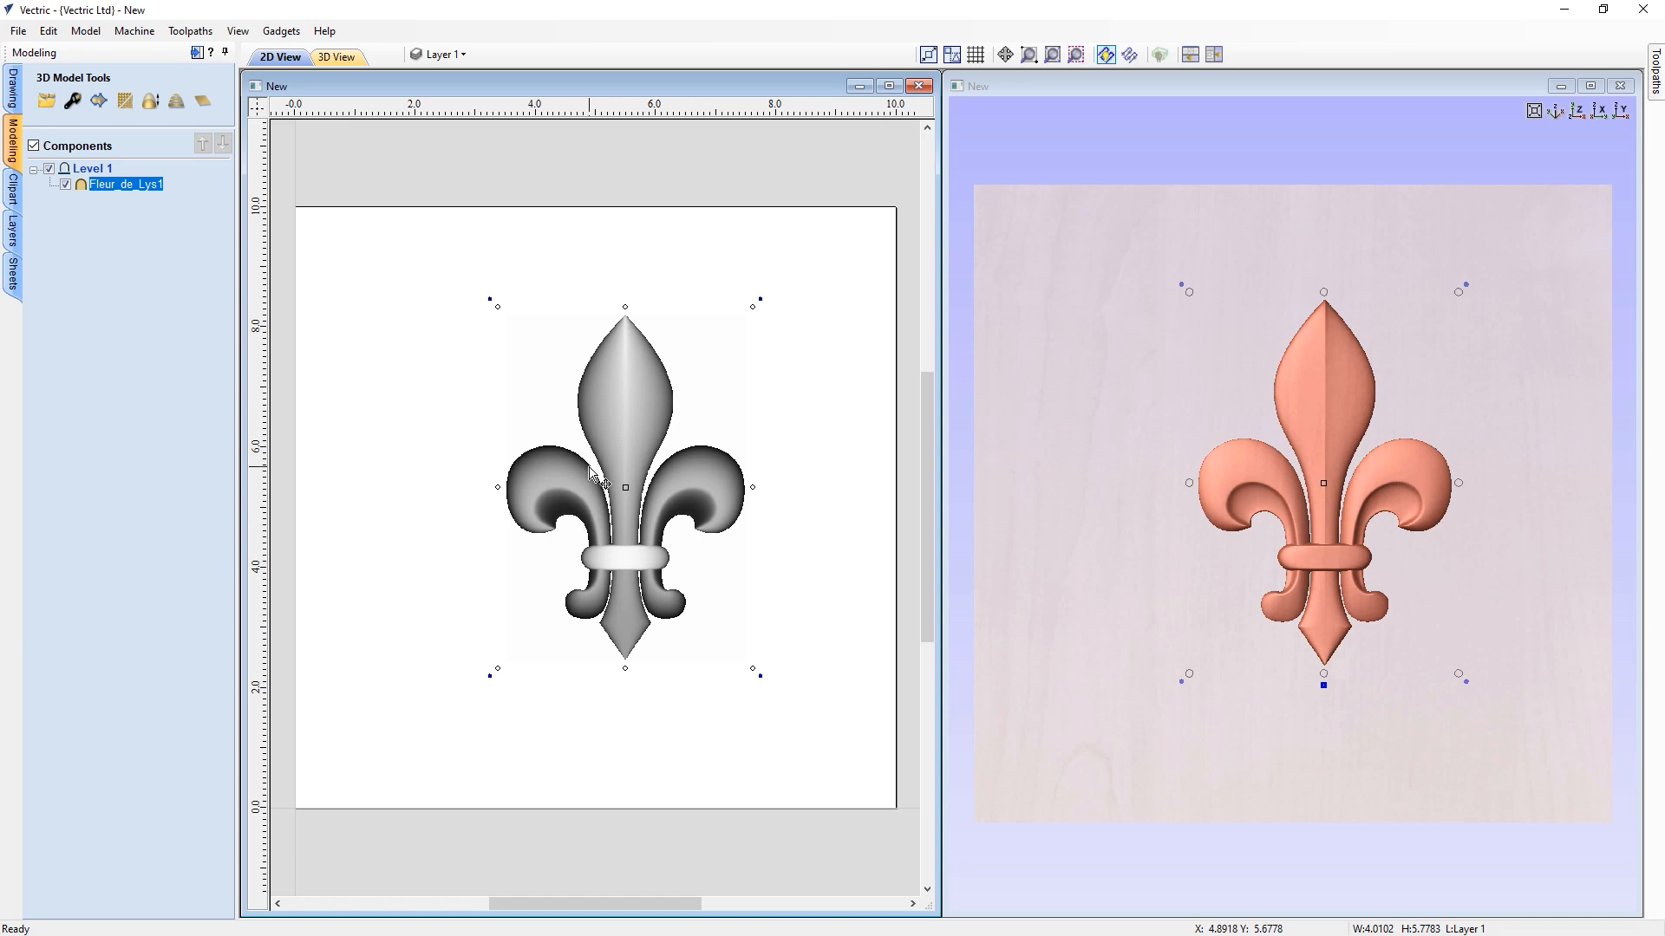
key("Delete")
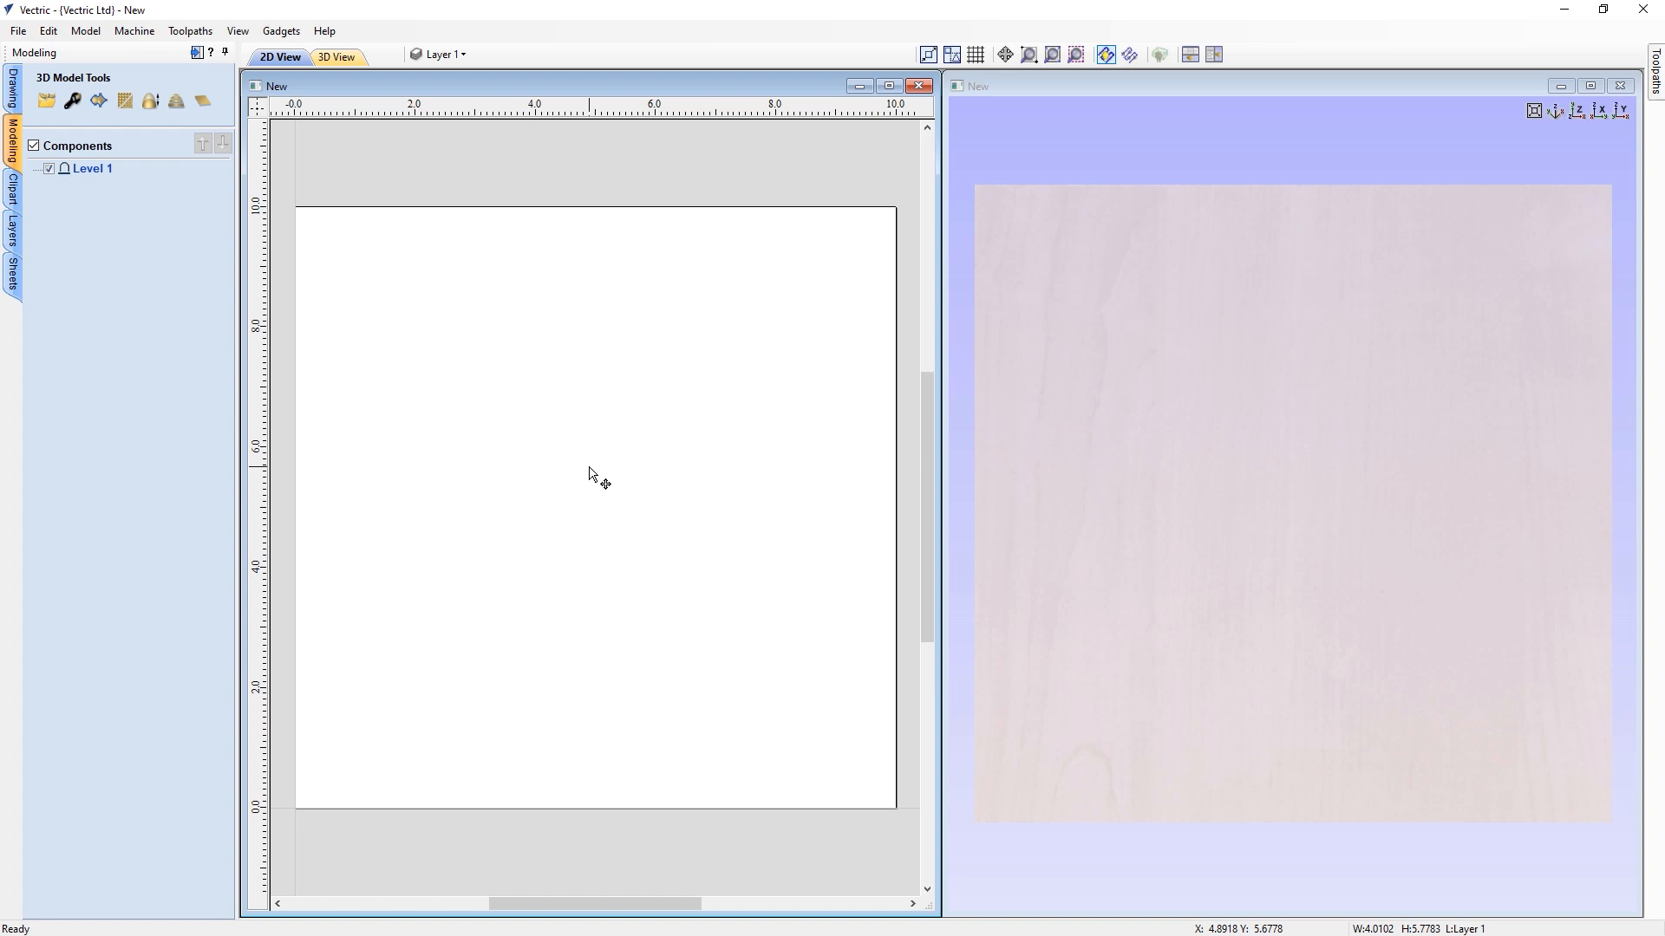
Load the porsche file through the 3D model import and maximize the 3D view.
left_click(44, 108)
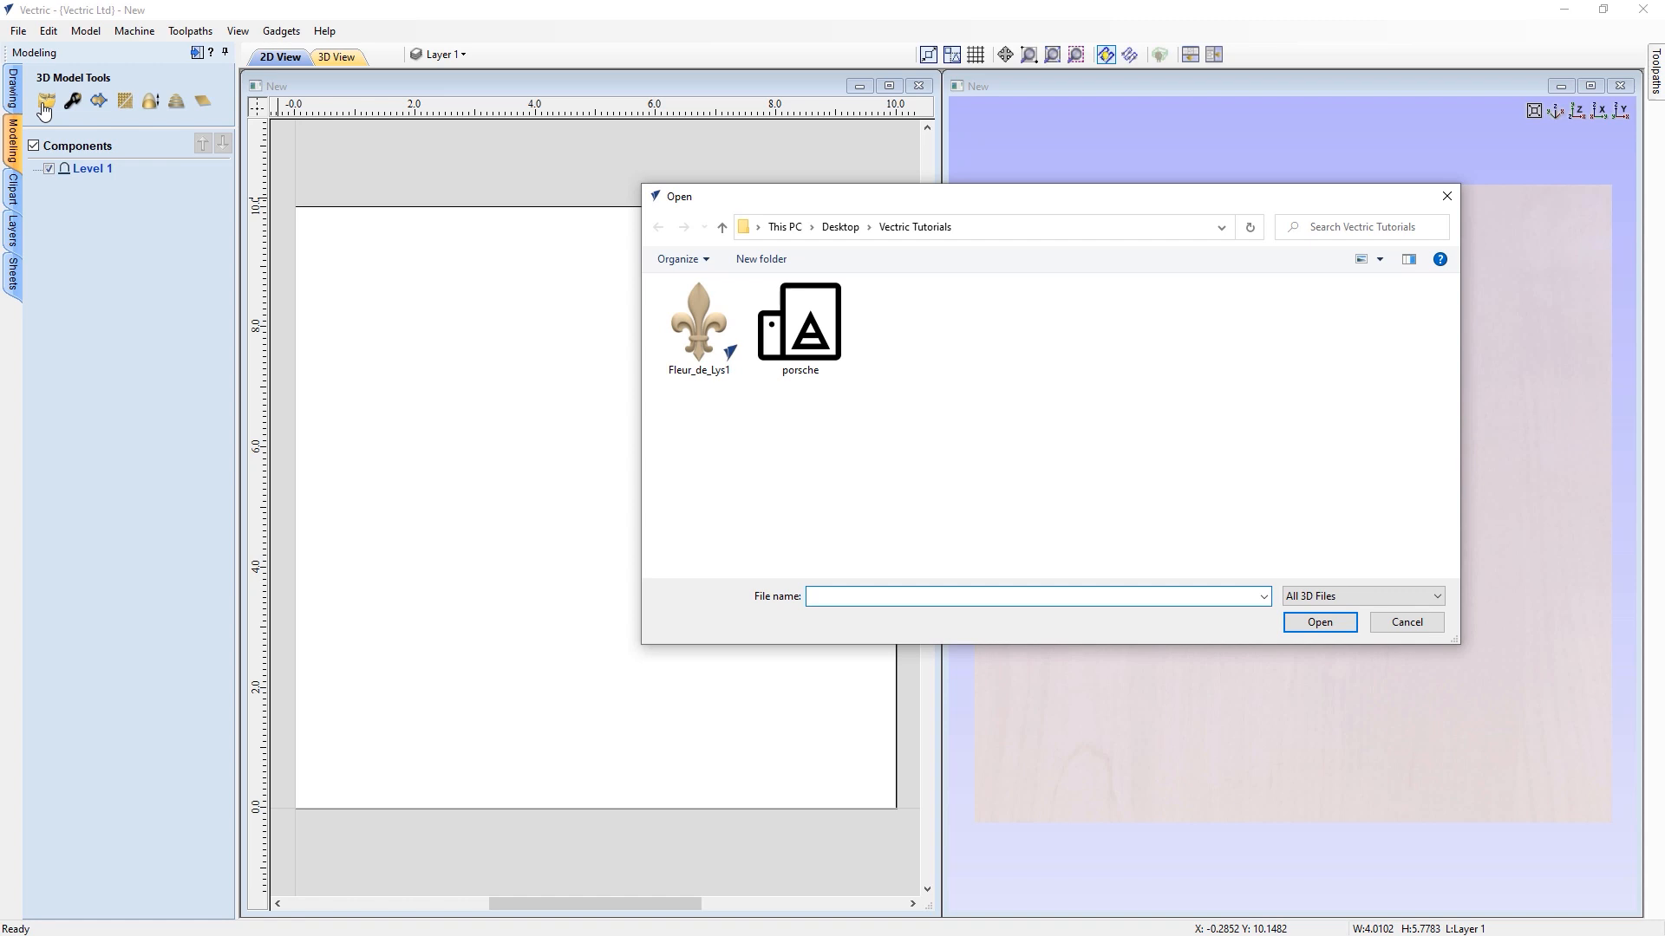
left_click(811, 338)
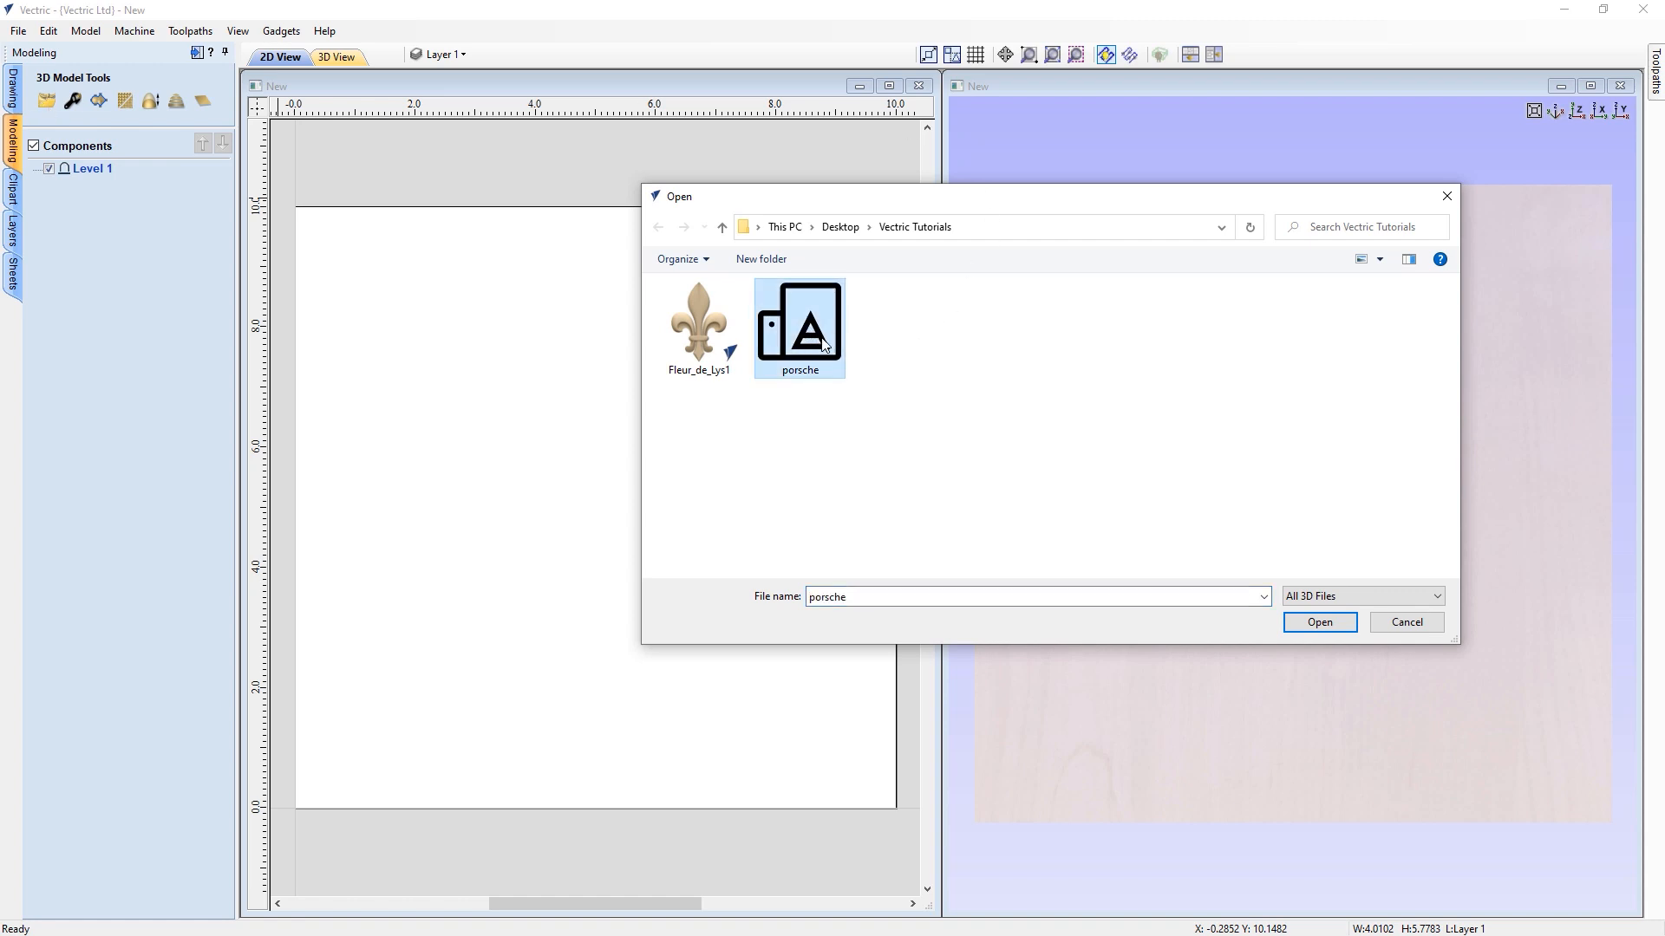
left_click(1343, 624)
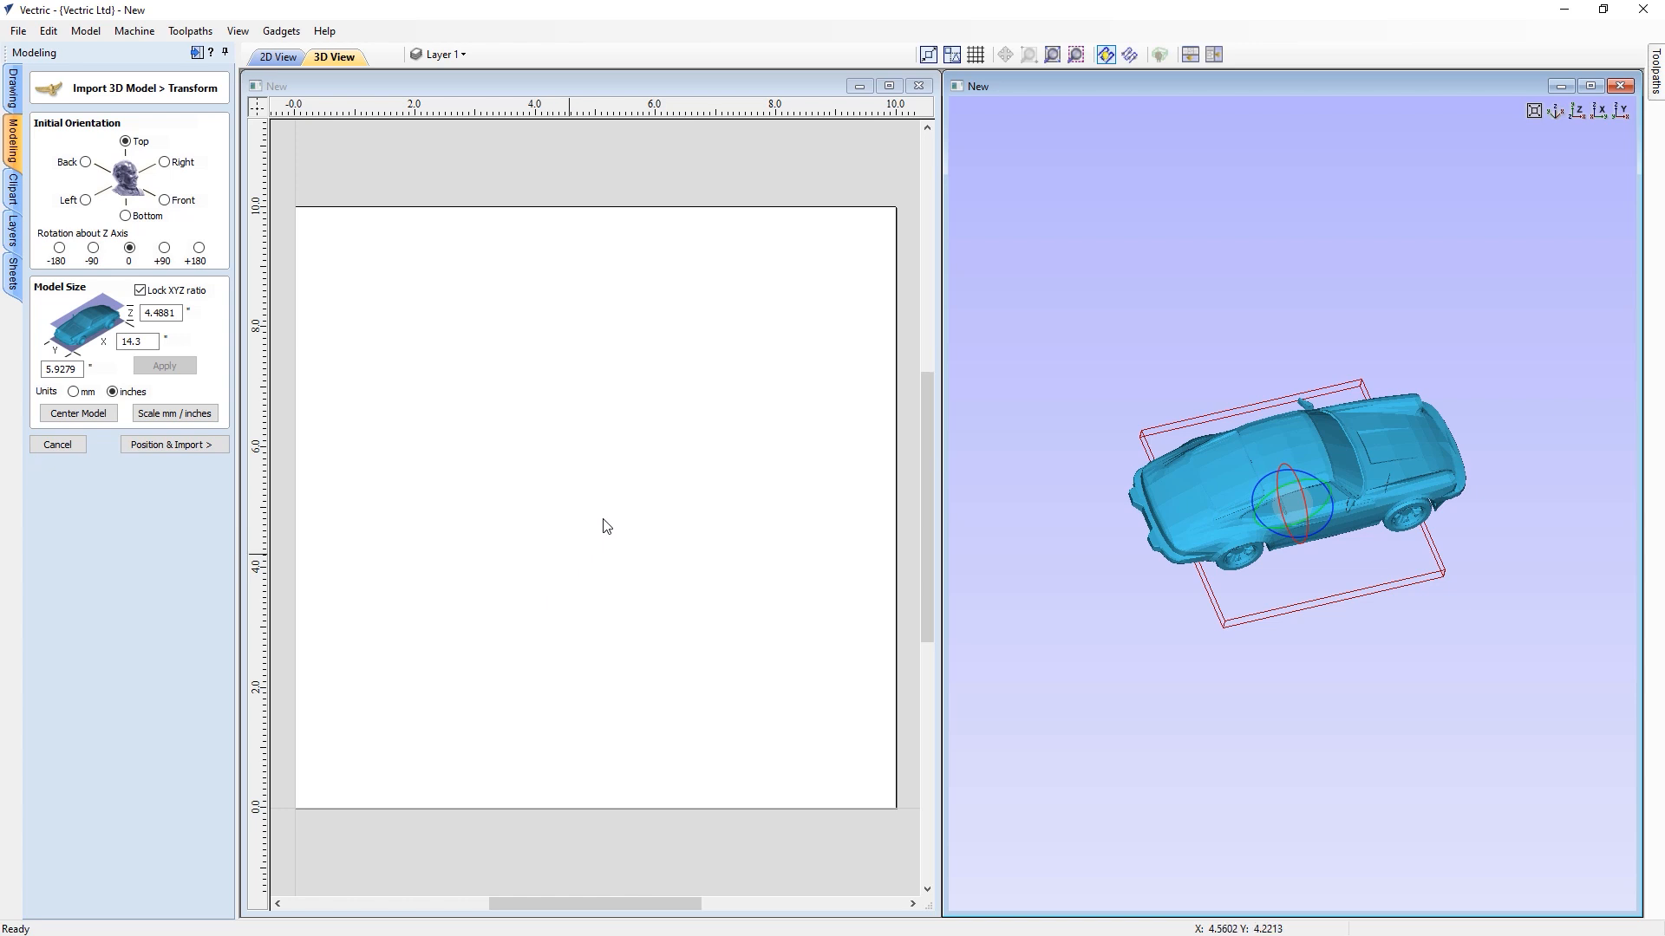
left_click(1591, 86)
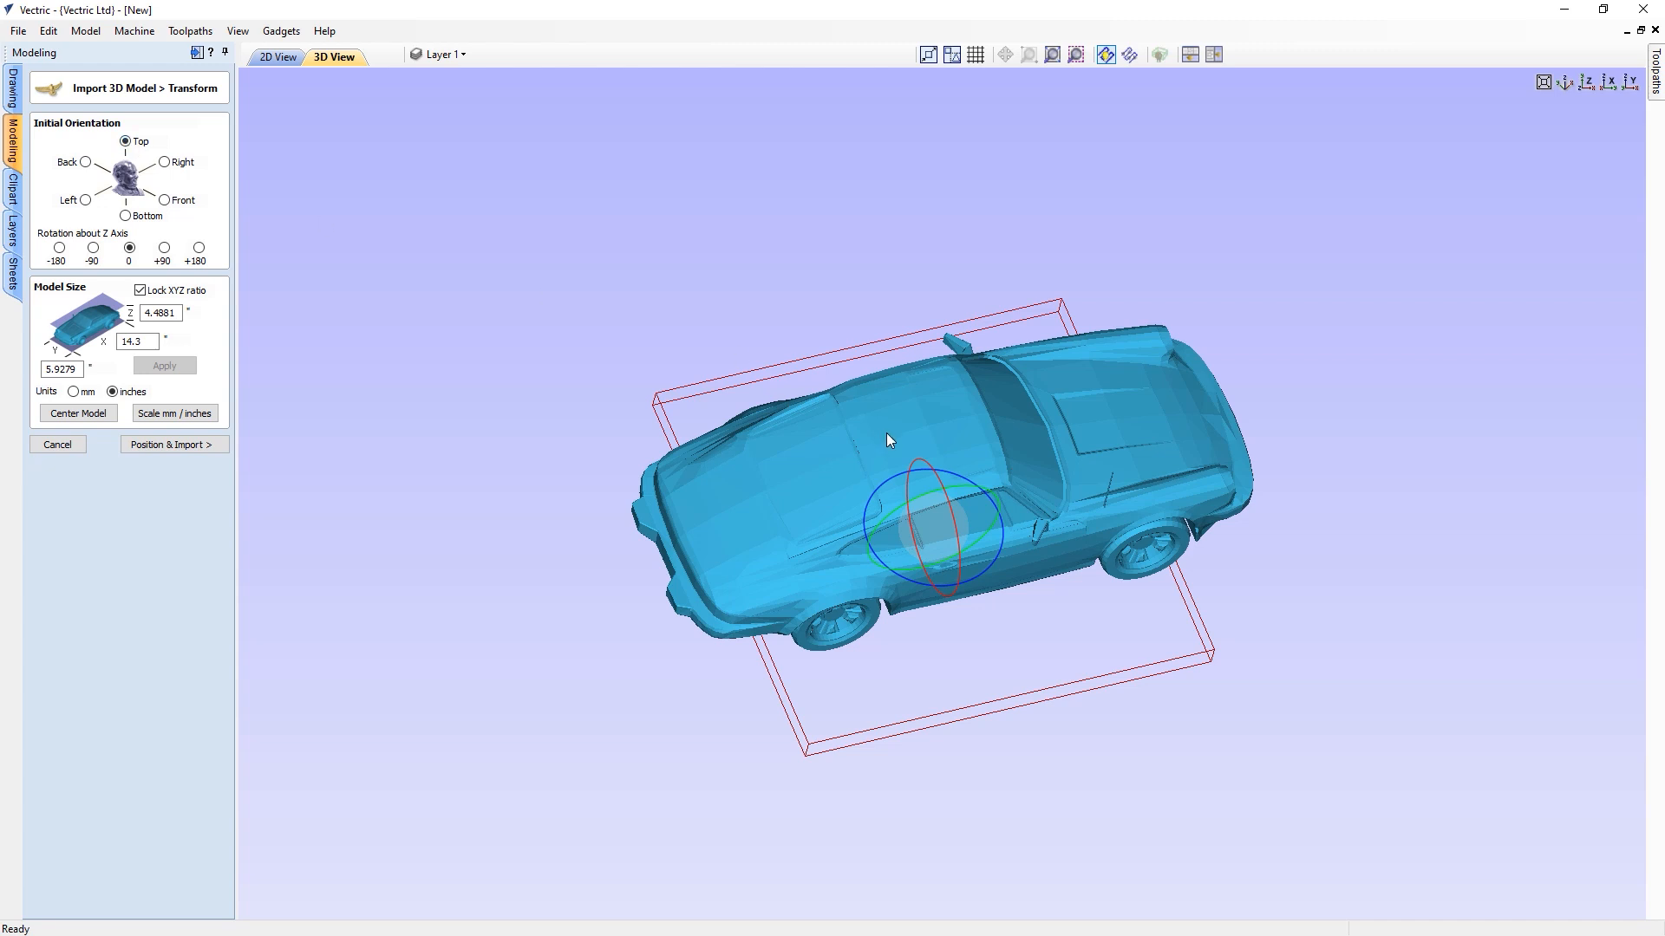
Try the Back, Right and Bottom initial orientations on the car and set it to Front.
left_click(85, 162)
left_click(164, 200)
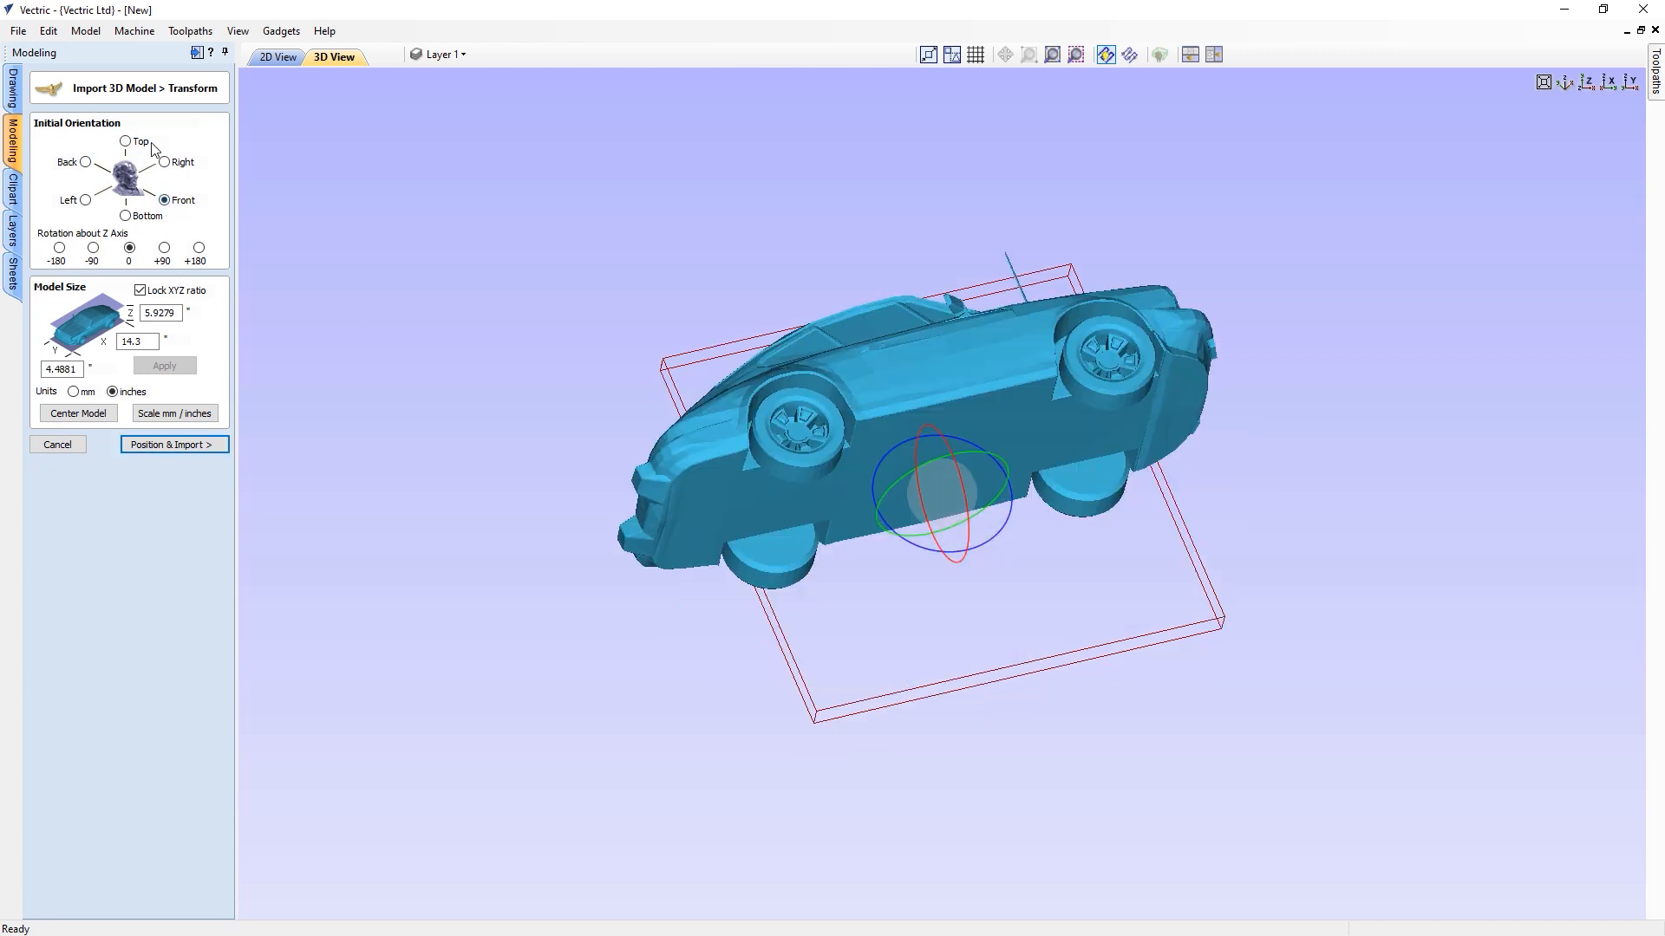
left_click(164, 162)
left_click(126, 217)
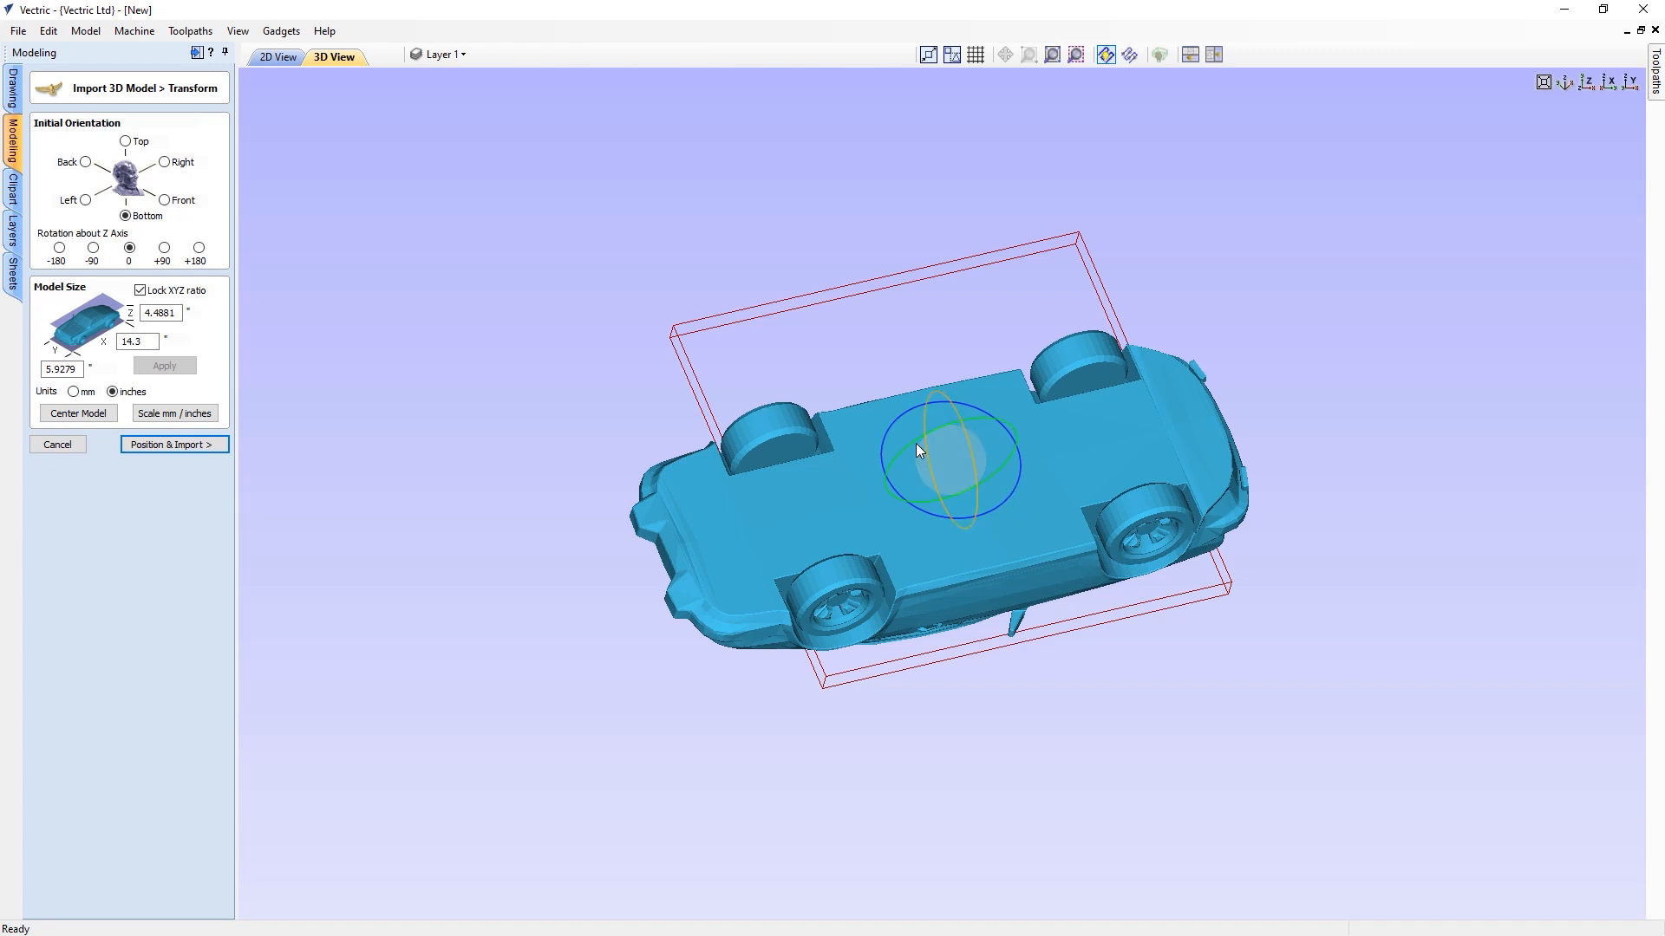
left_click(166, 201)
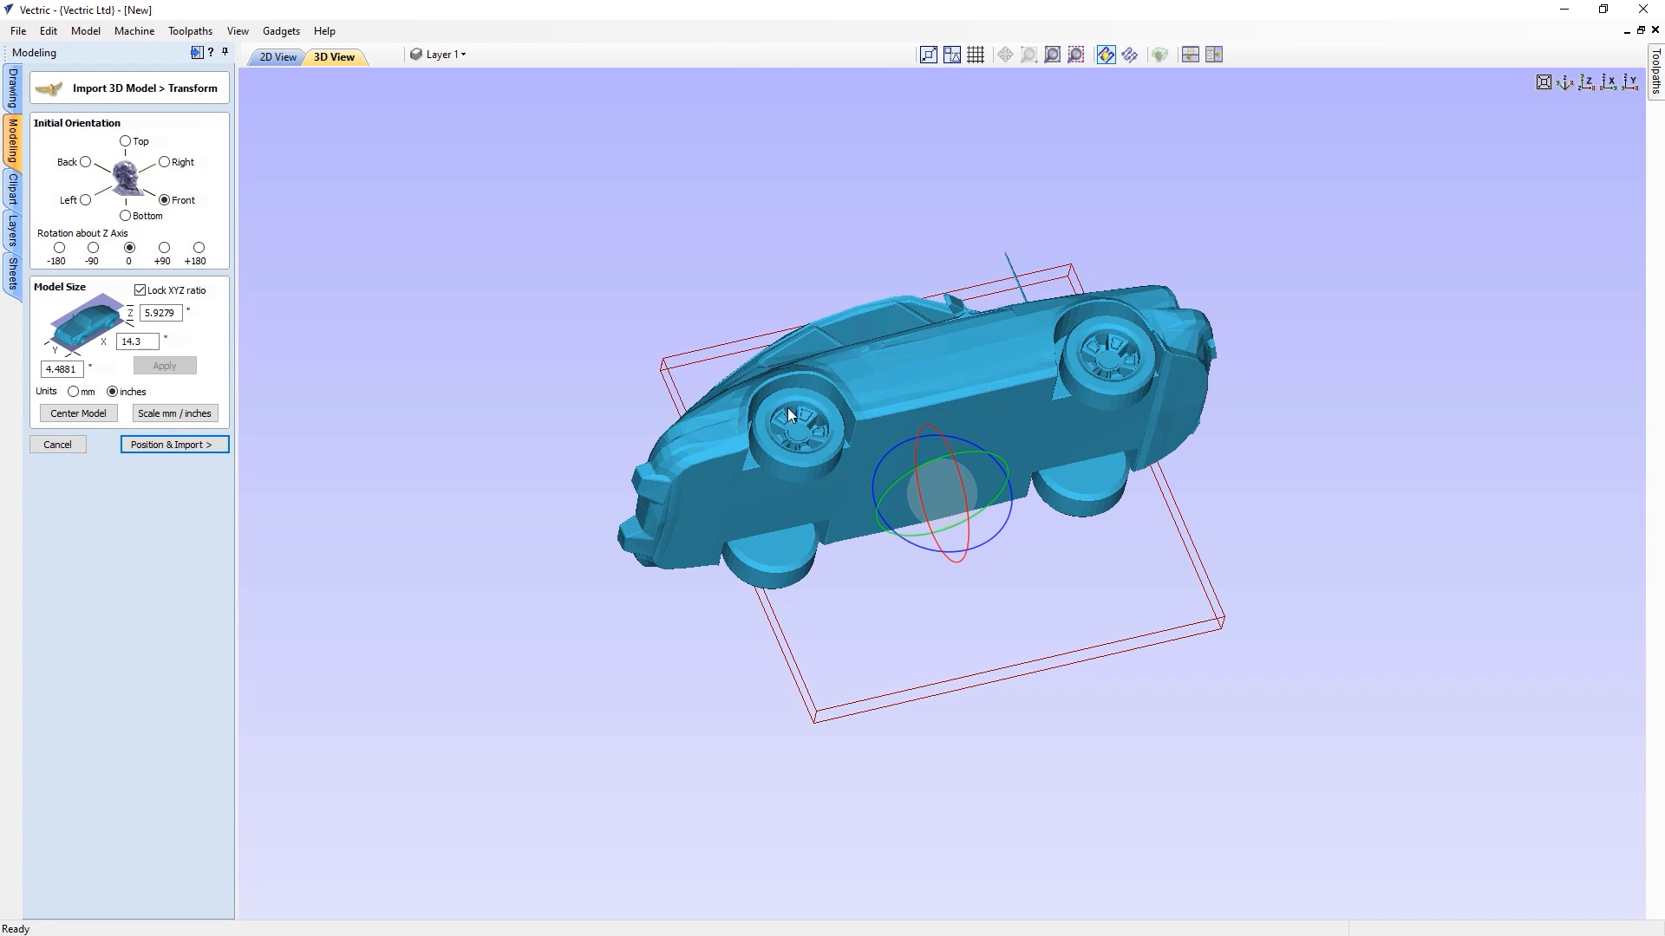
Rotate the car freely with the rotation rings and reset it to the Front orientation.
left_click_drag(947, 444, 933, 397)
left_click_drag(964, 534, 917, 364)
left_click_drag(912, 470, 1032, 521)
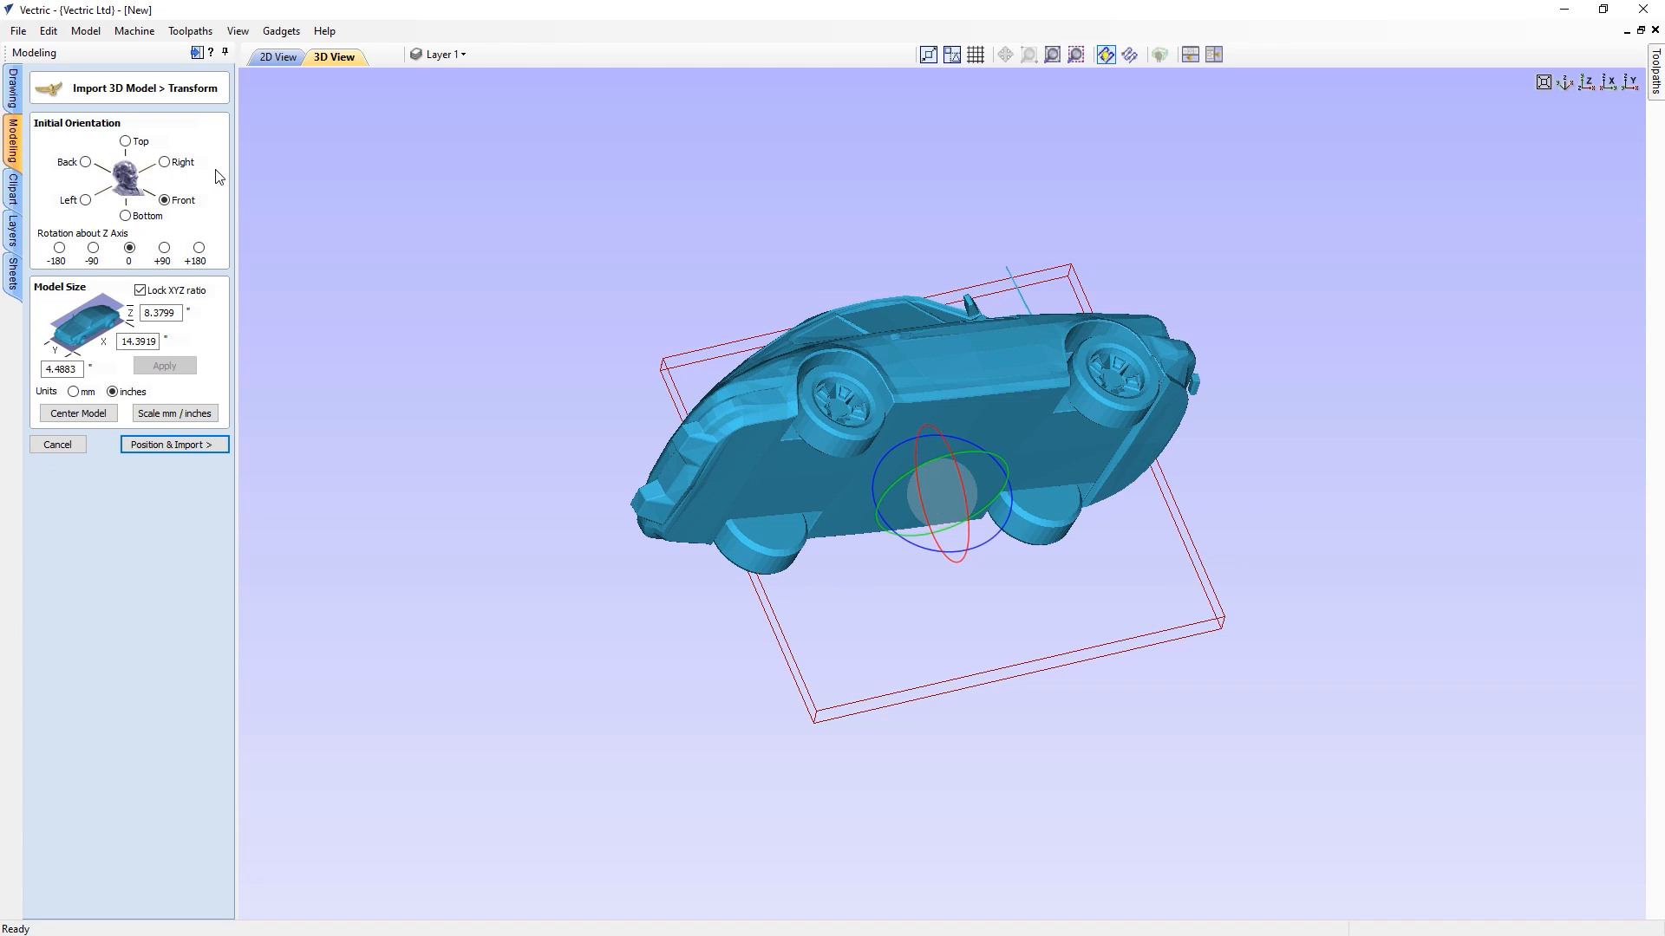
left_click(126, 215)
left_click(178, 203)
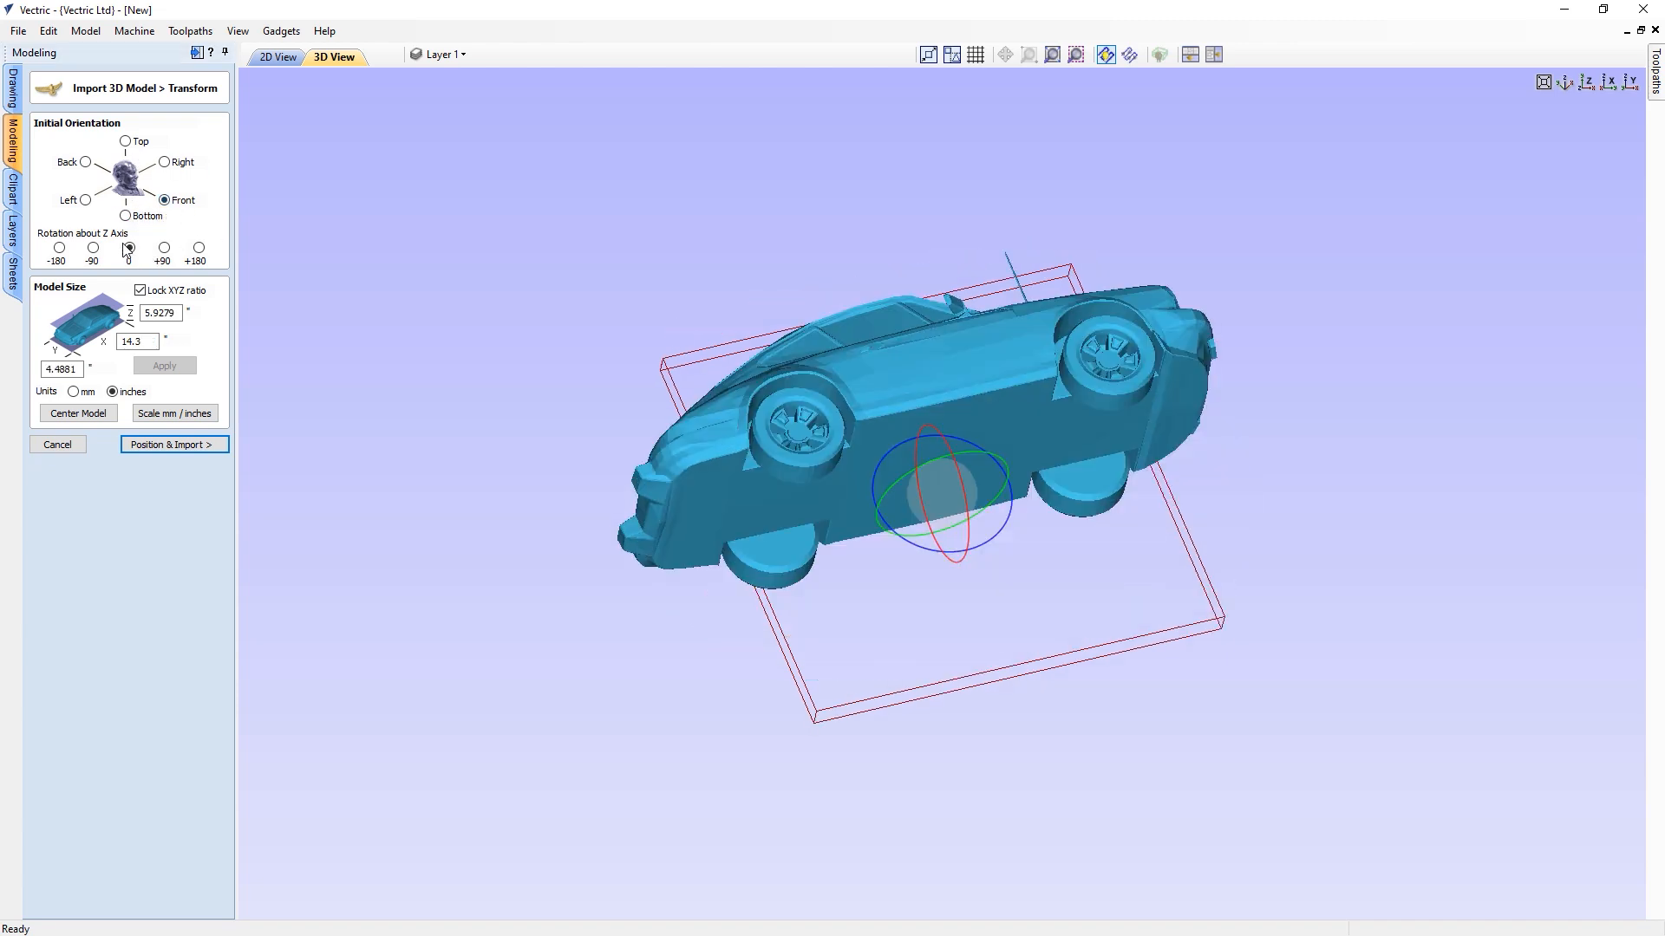
Try rotating the car +90, +180 and -90 about the Z axis and return the rotation to 0.
left_click(165, 249)
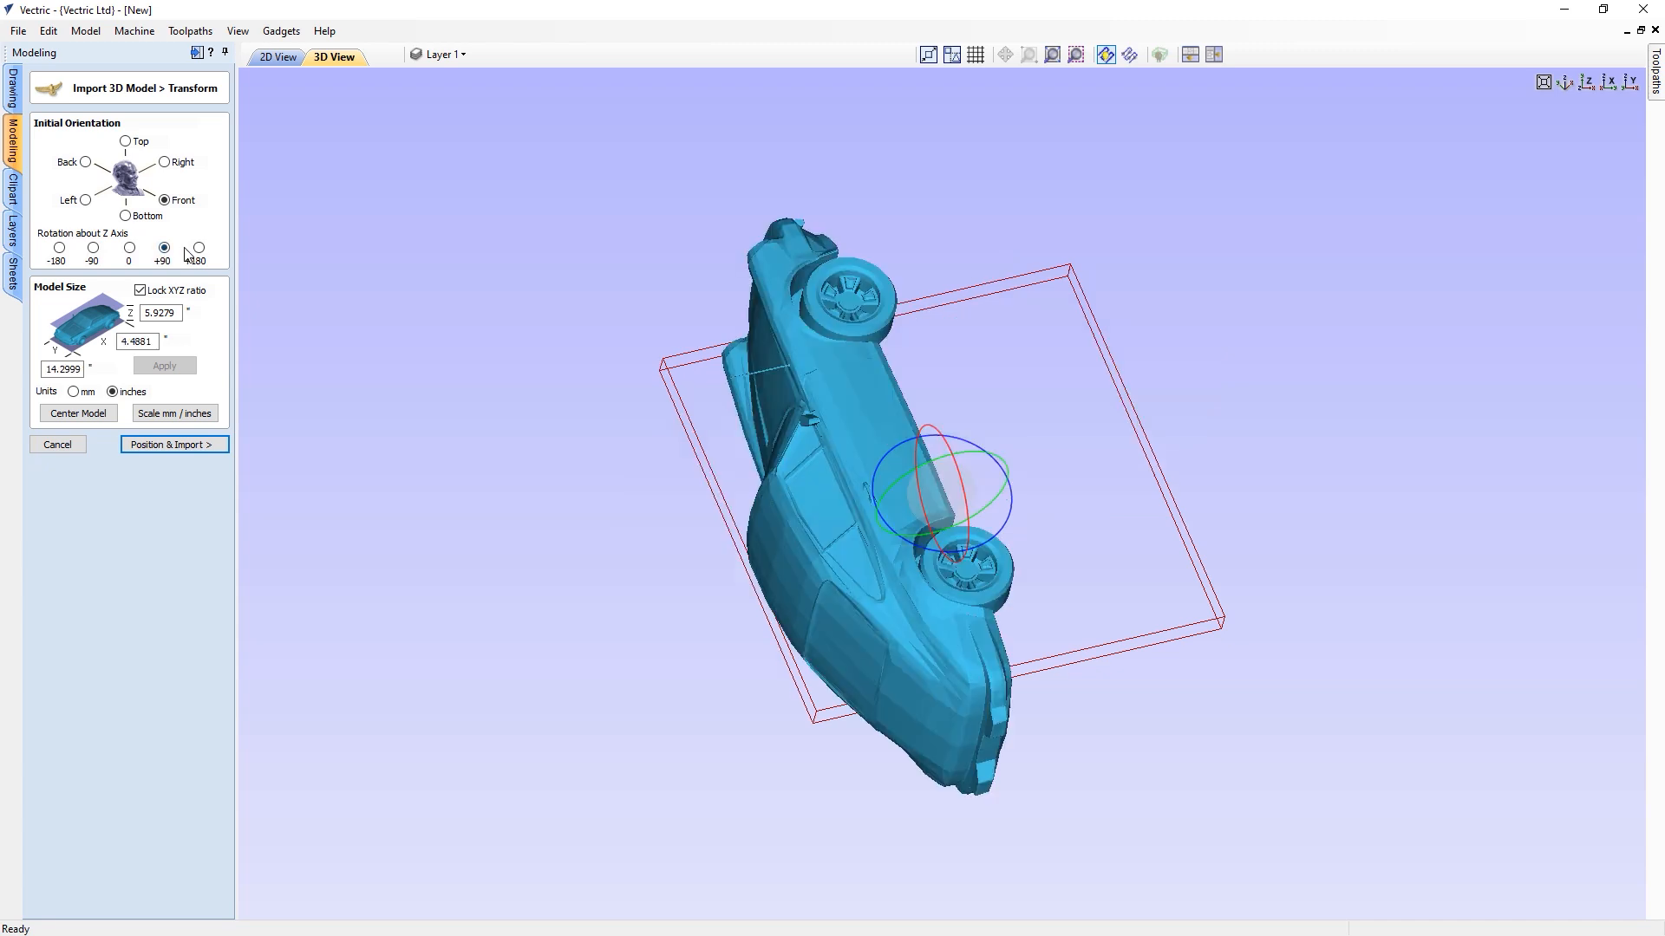
left_click(199, 249)
left_click(96, 249)
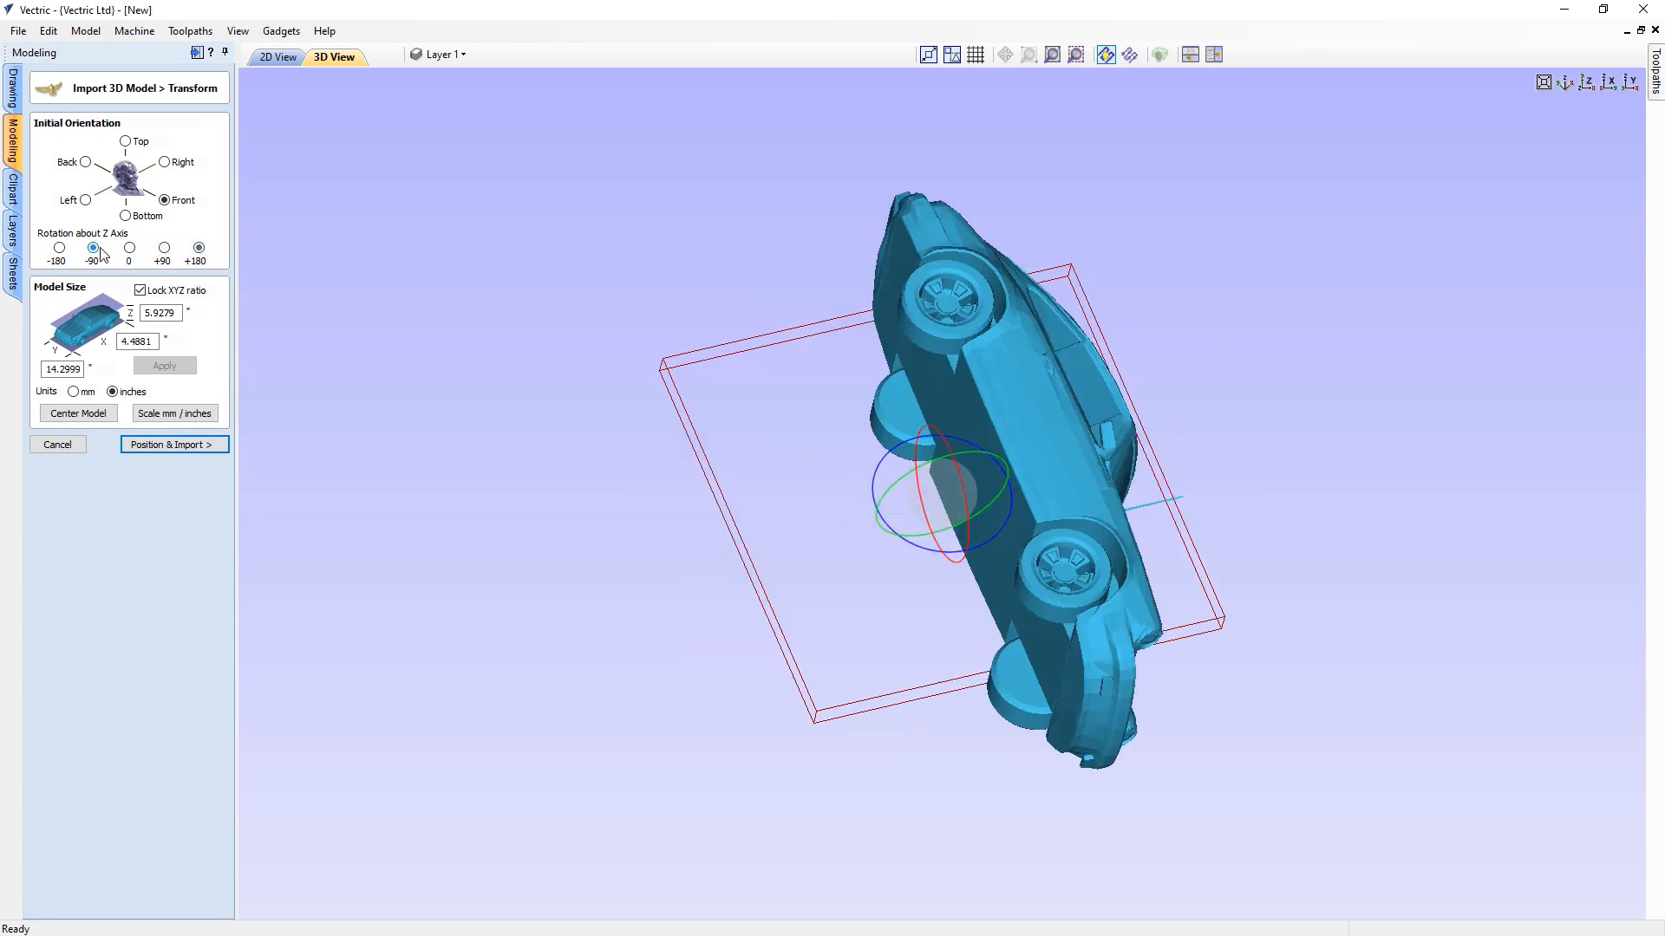
left_click(129, 249)
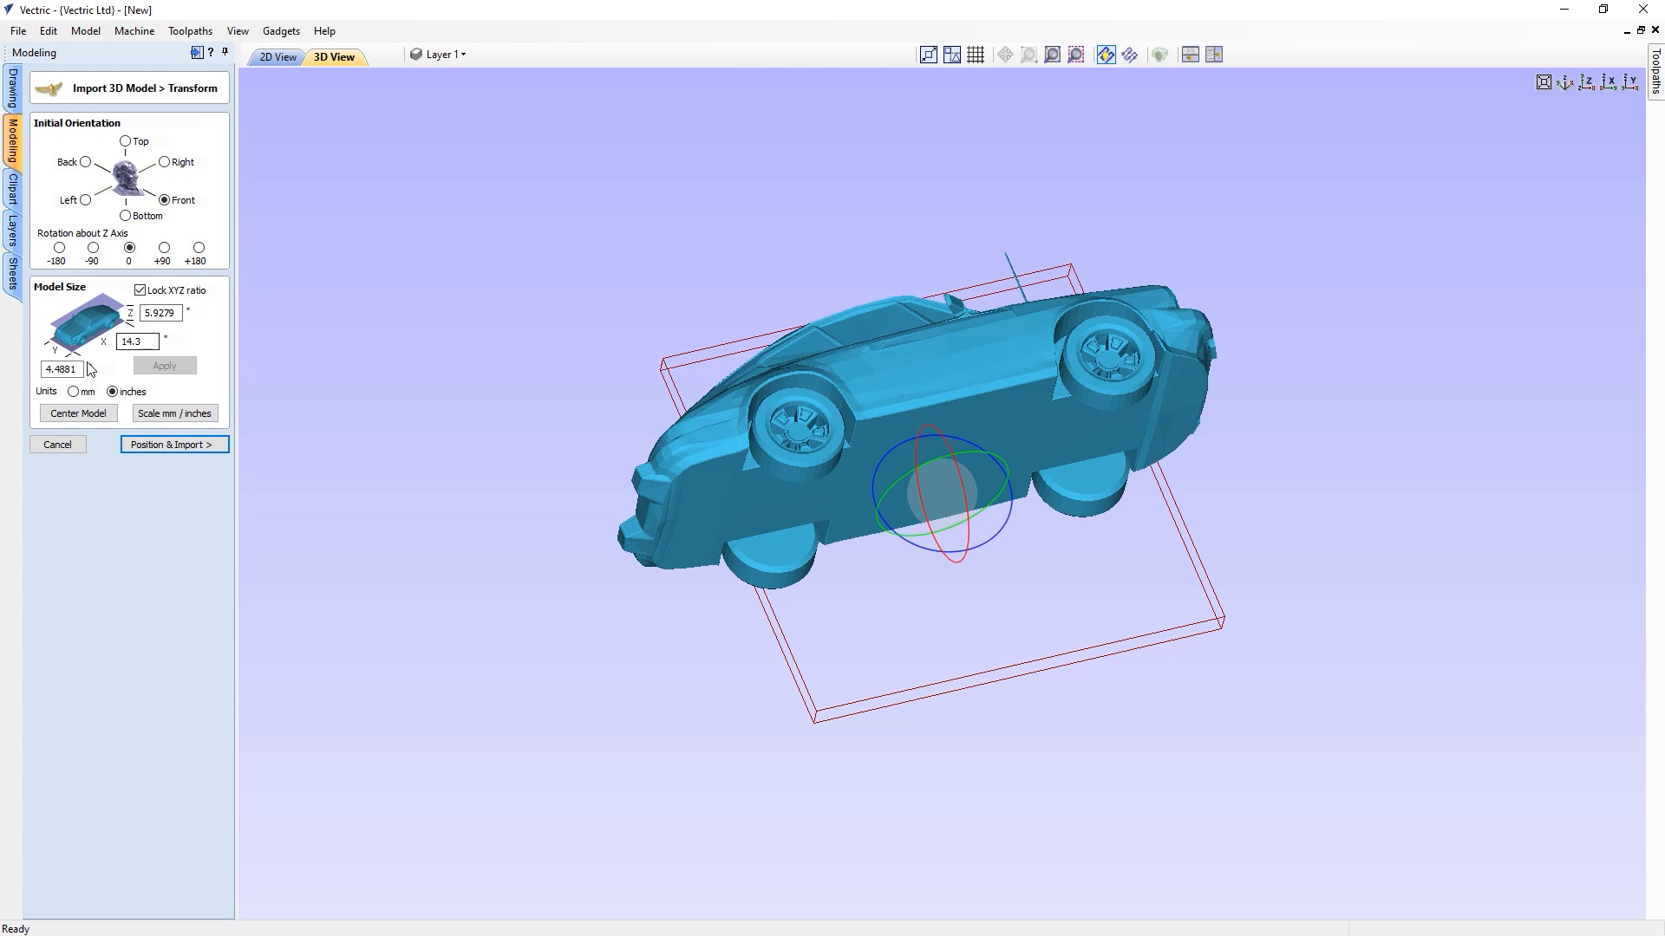
Scale the car proportionally to an X size of 9 inches with the XYZ ratio locked.
double_click(149, 341)
type("9")
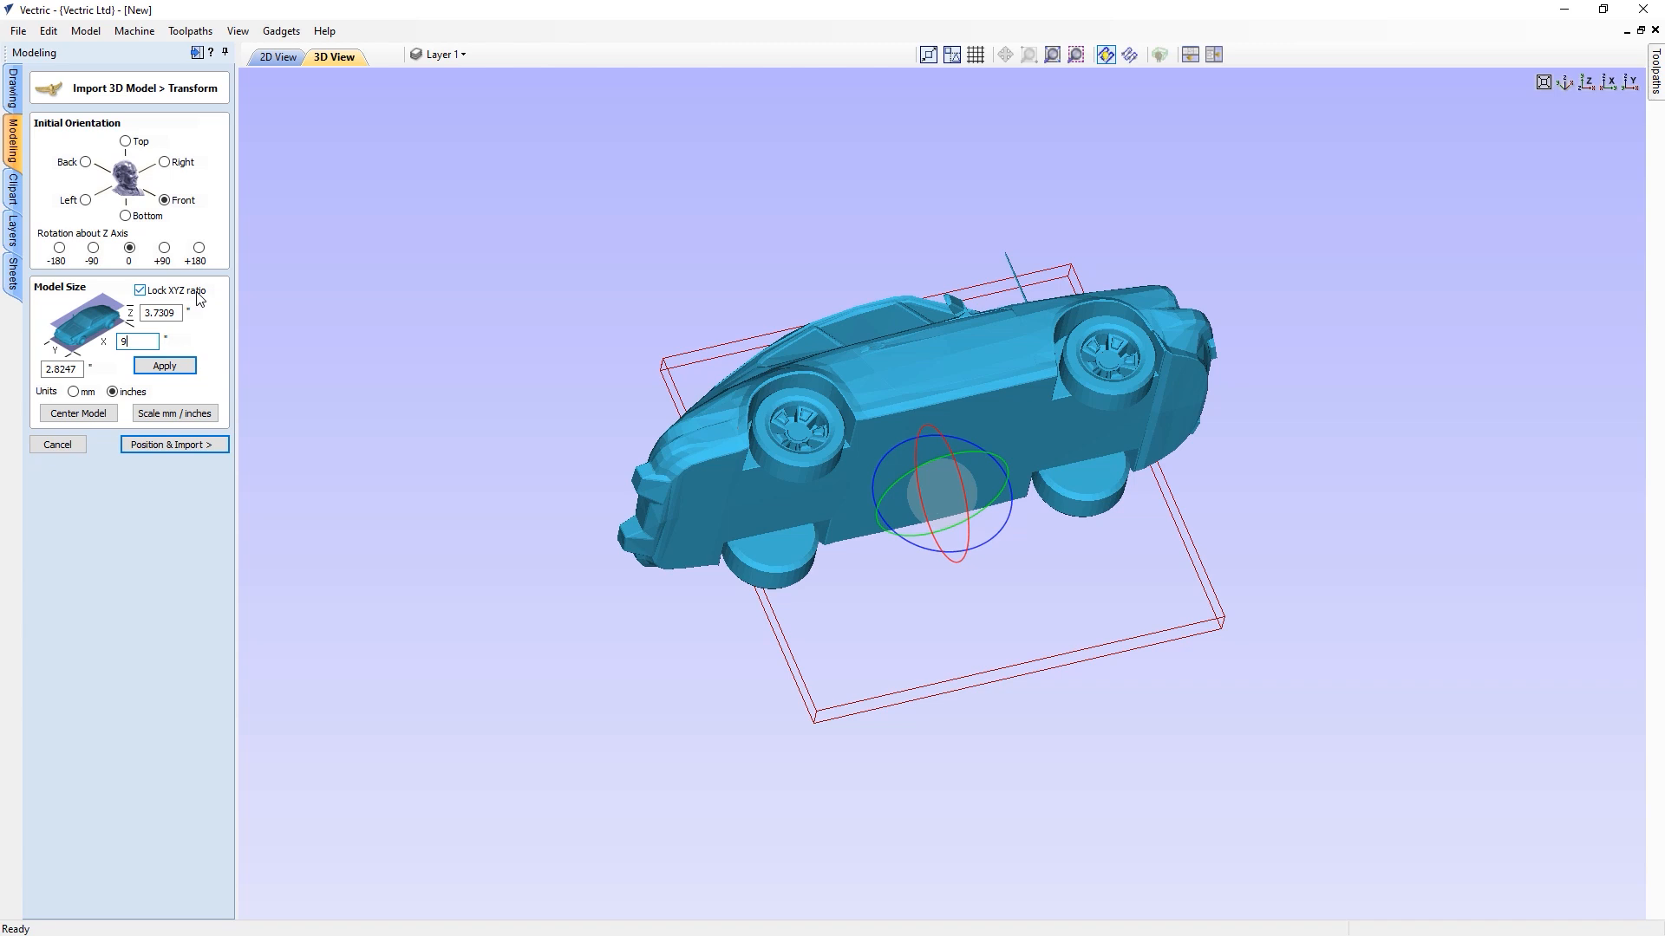
left_click(167, 366)
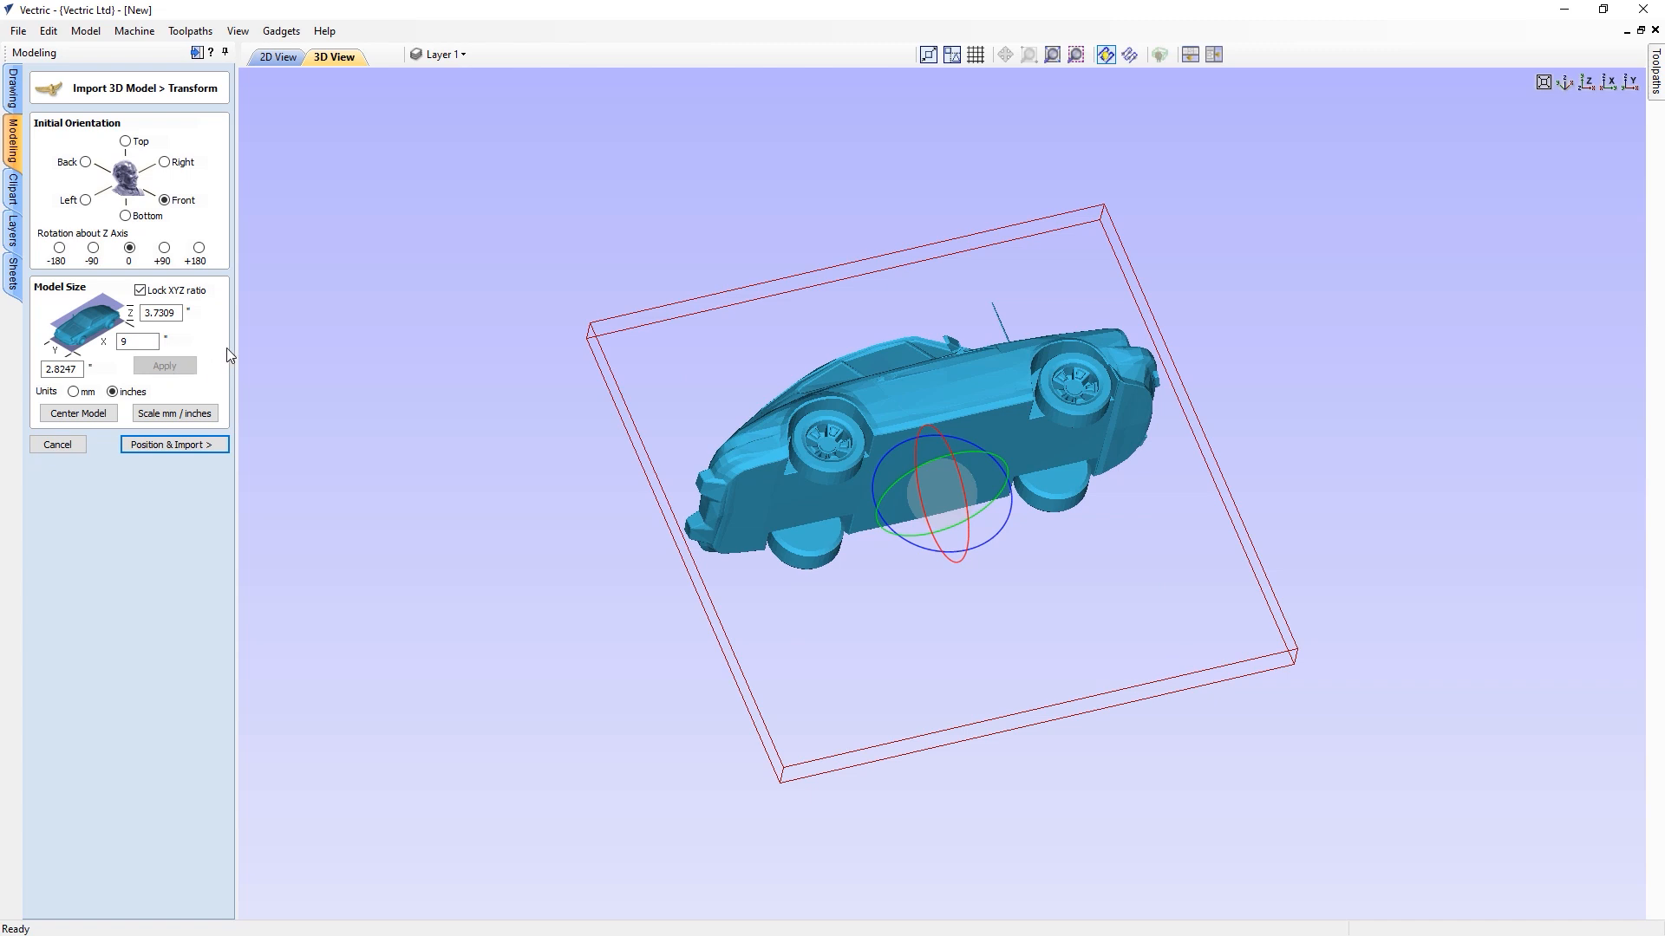
Unlock the XYZ ratio and apply an X size of 4 inches to the car.
left_click(140, 290)
left_click_drag(149, 338, 113, 341)
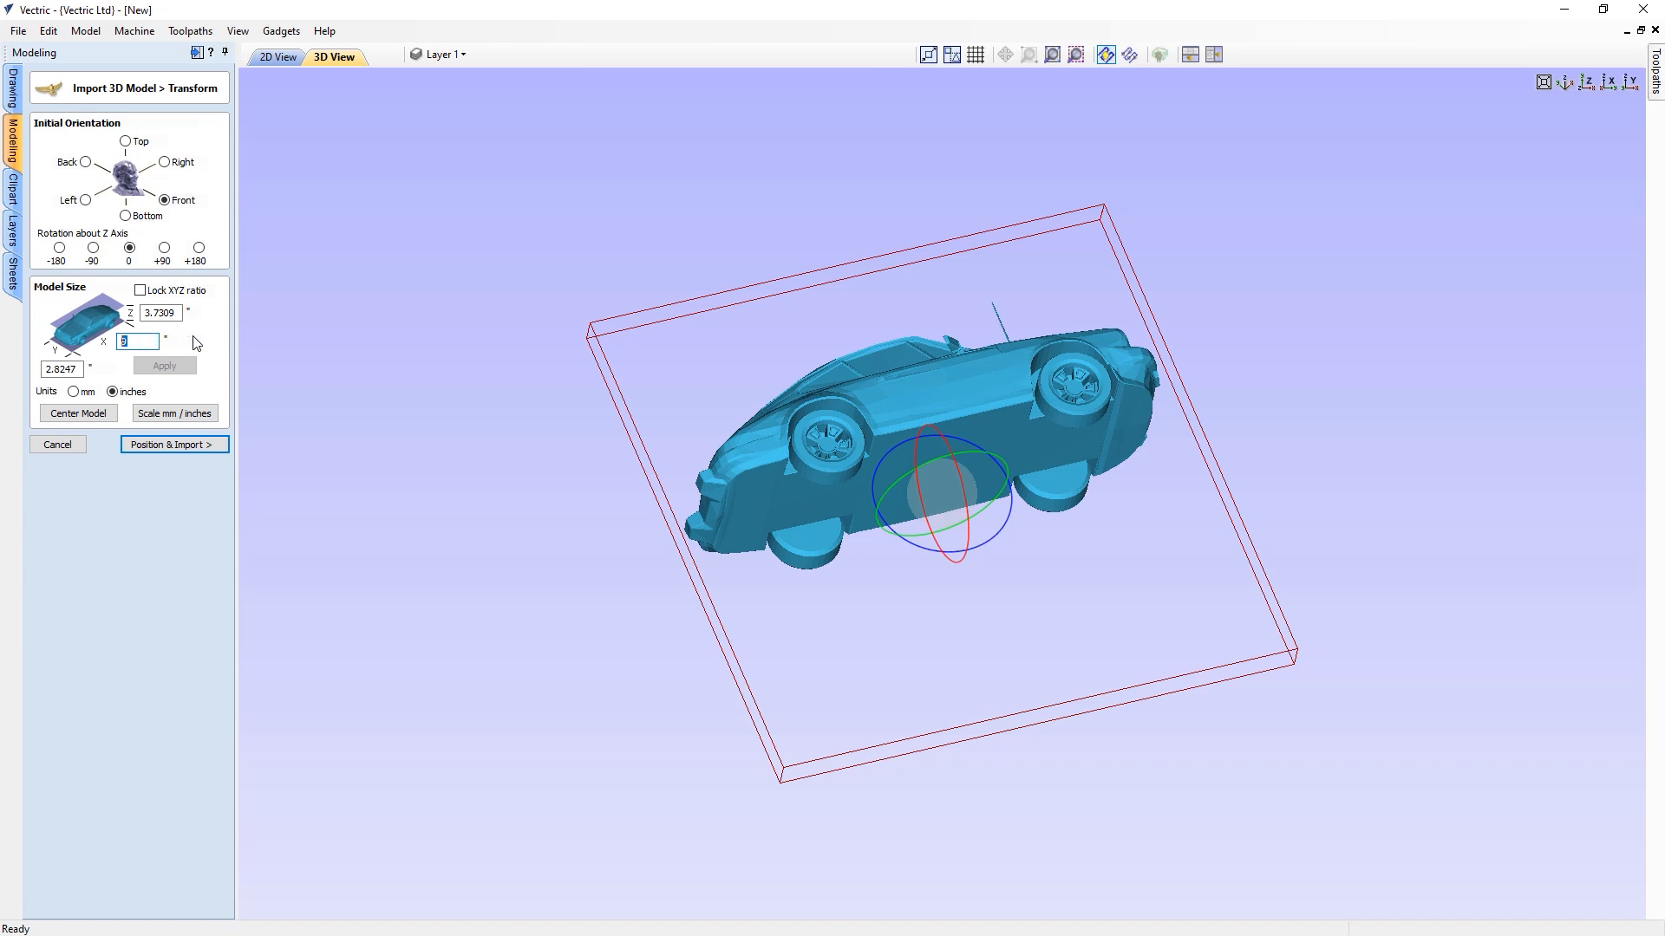
type("4")
left_click(184, 370)
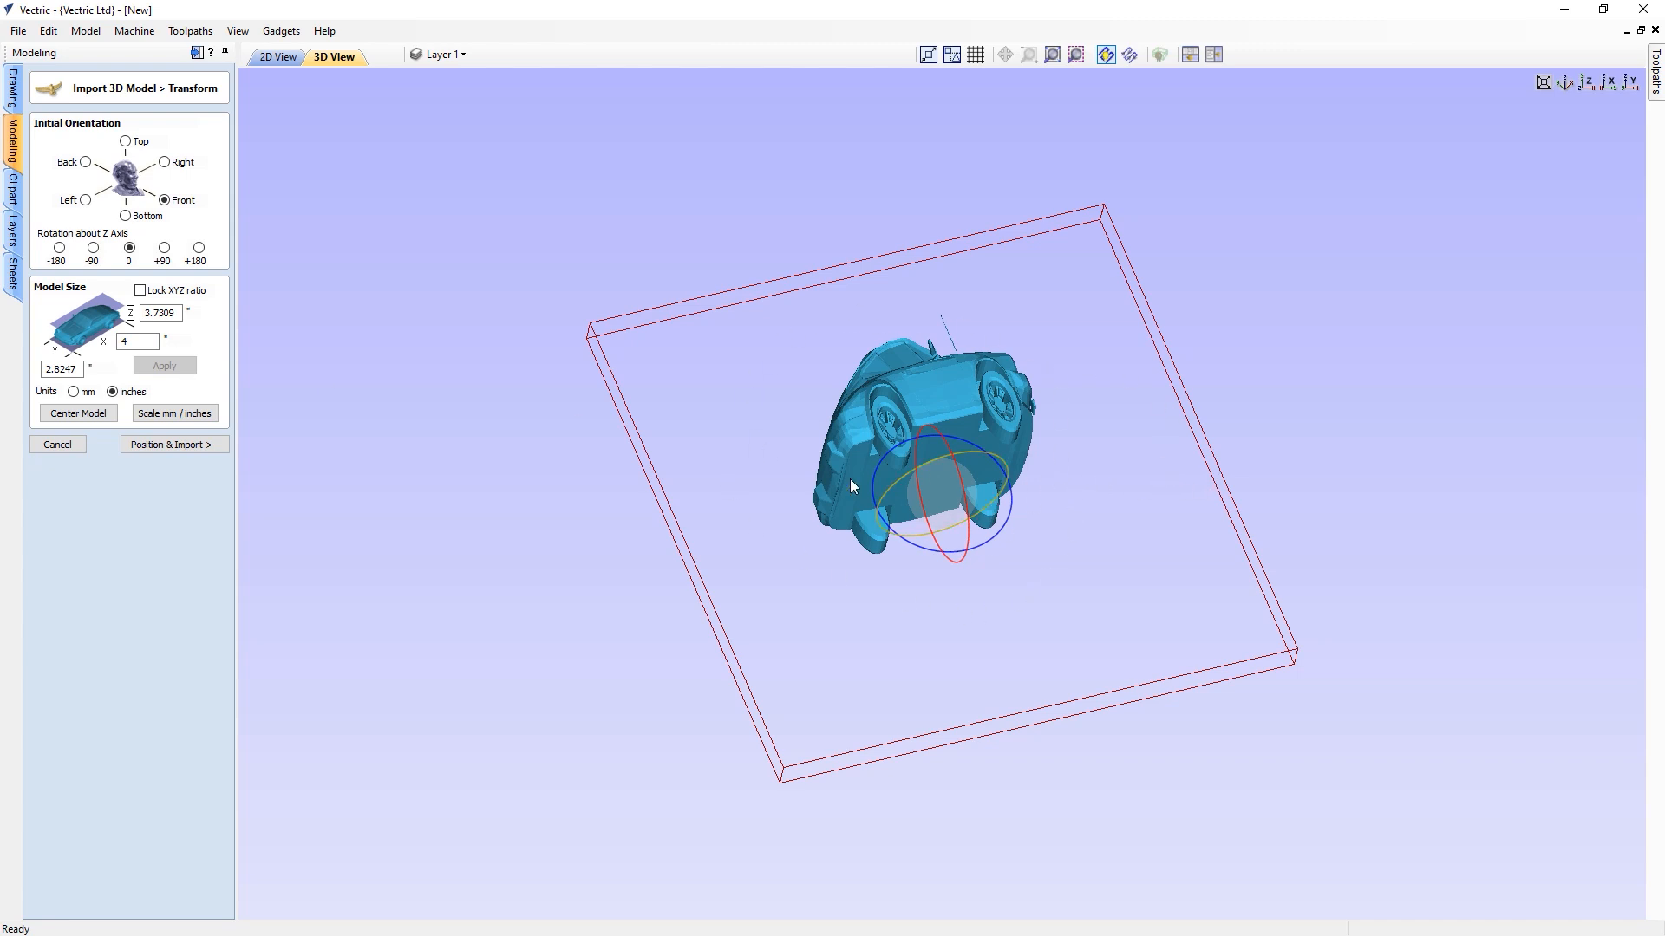
Set the car's X size back to 9 inches and apply it.
double_click(115, 339)
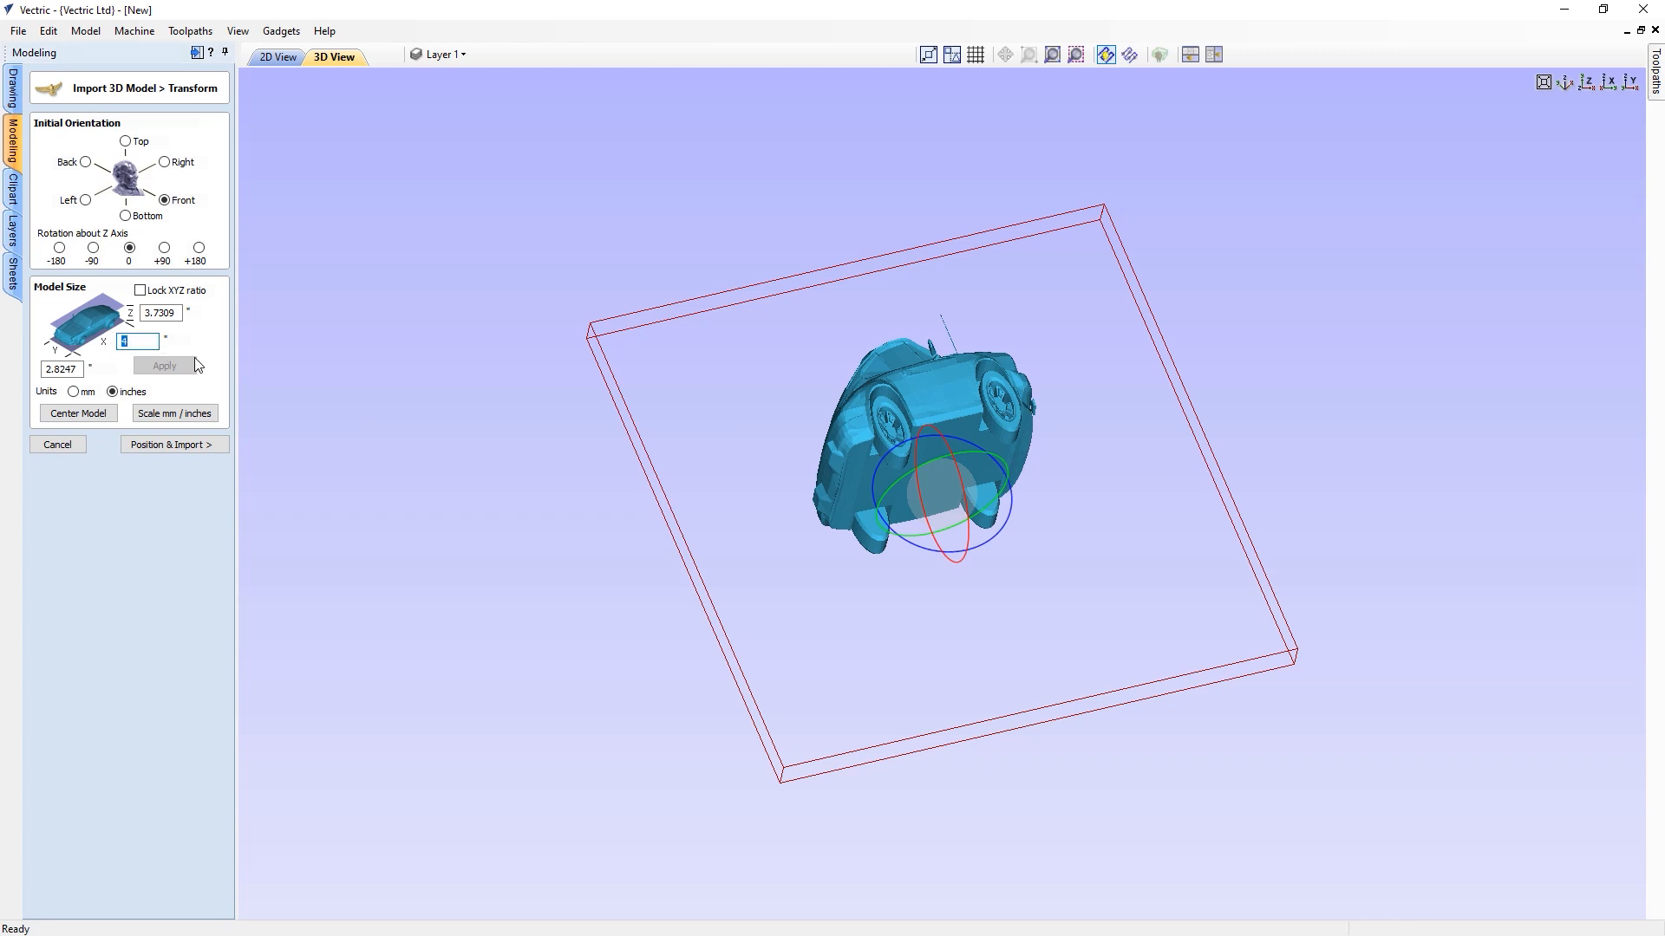
type("9")
left_click(182, 367)
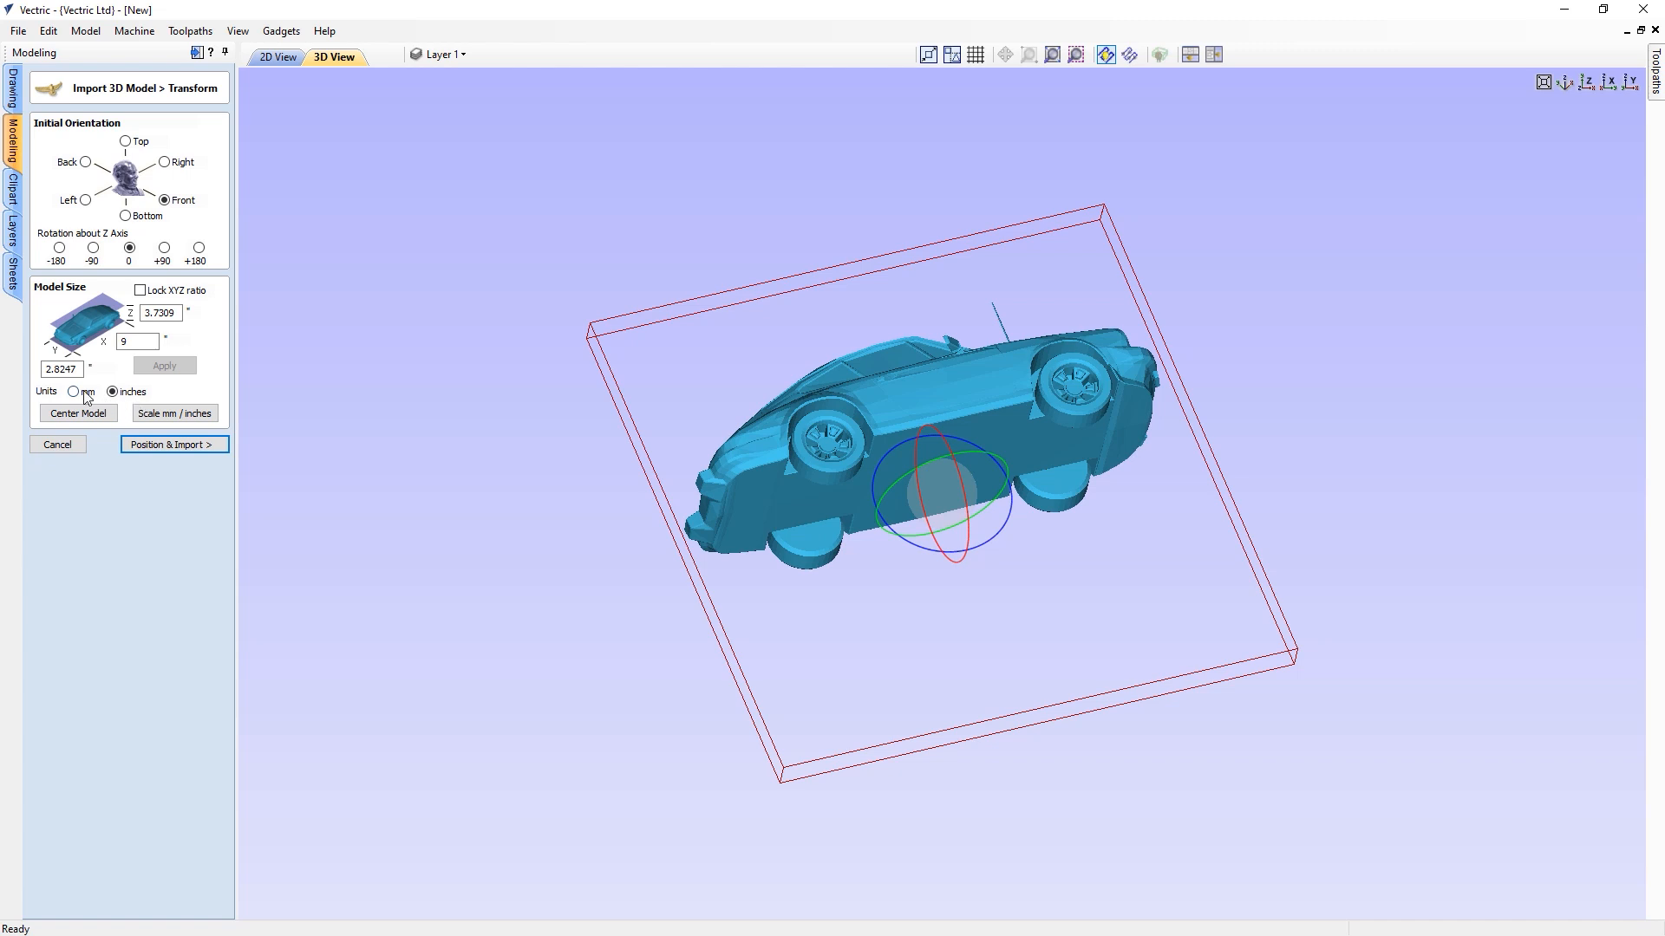
Center the car model in the job, trying the millimetre units and the mm/inches scaling and reverting both.
left_click(84, 395)
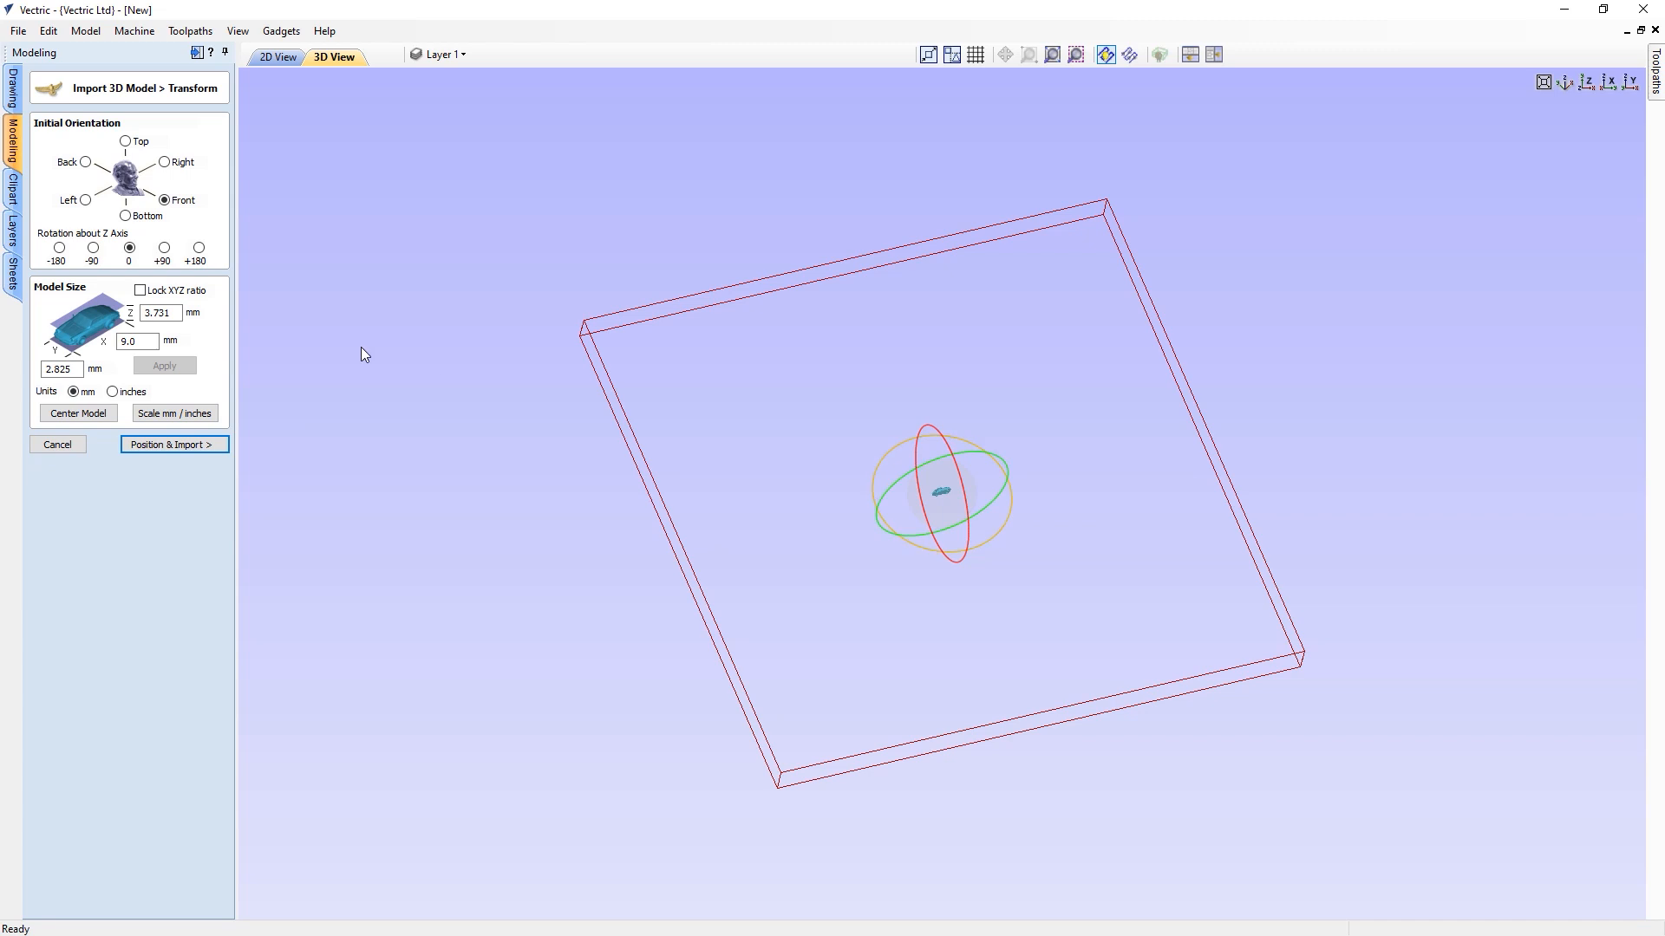
left_click(124, 395)
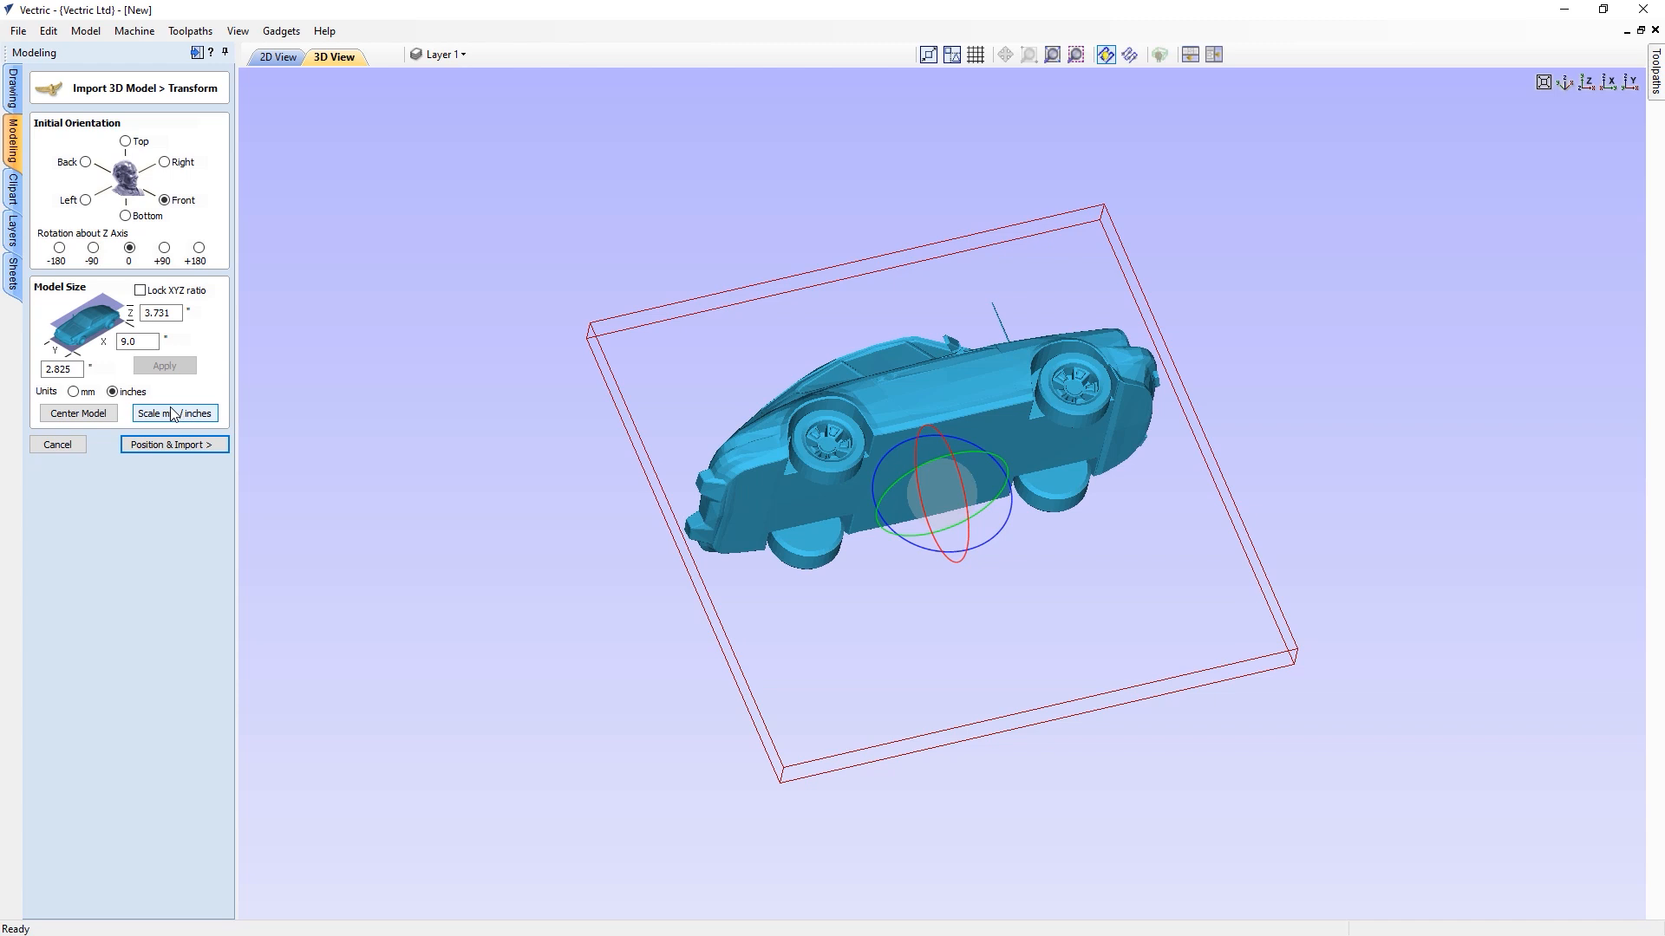
left_click(100, 416)
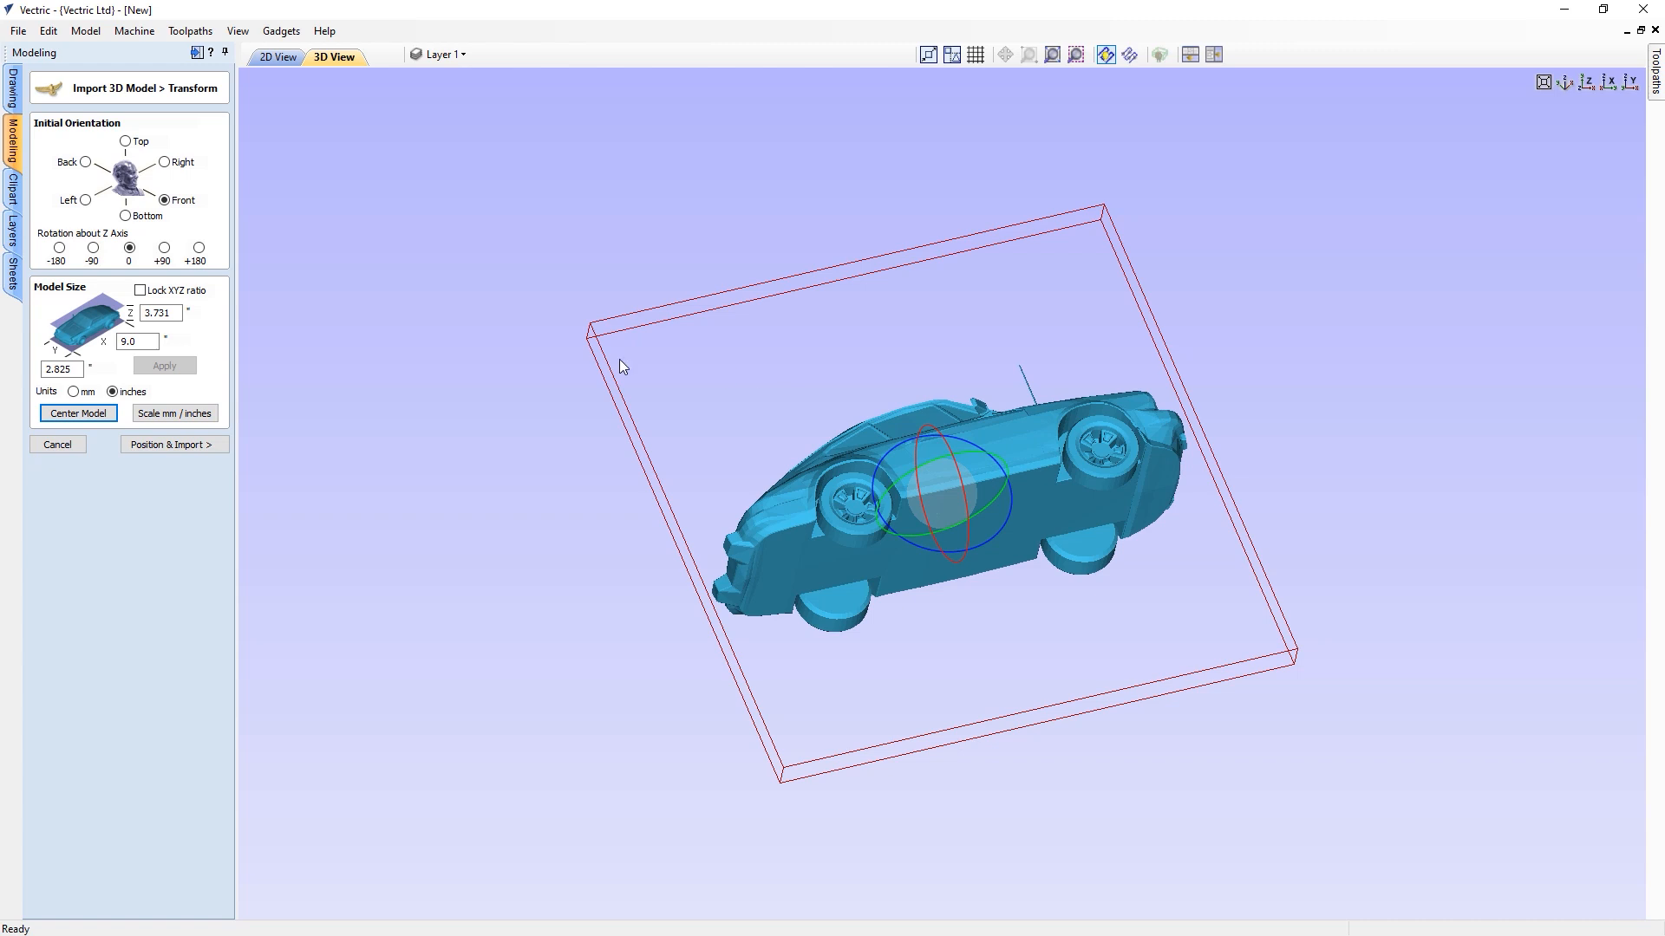
left_click(169, 414)
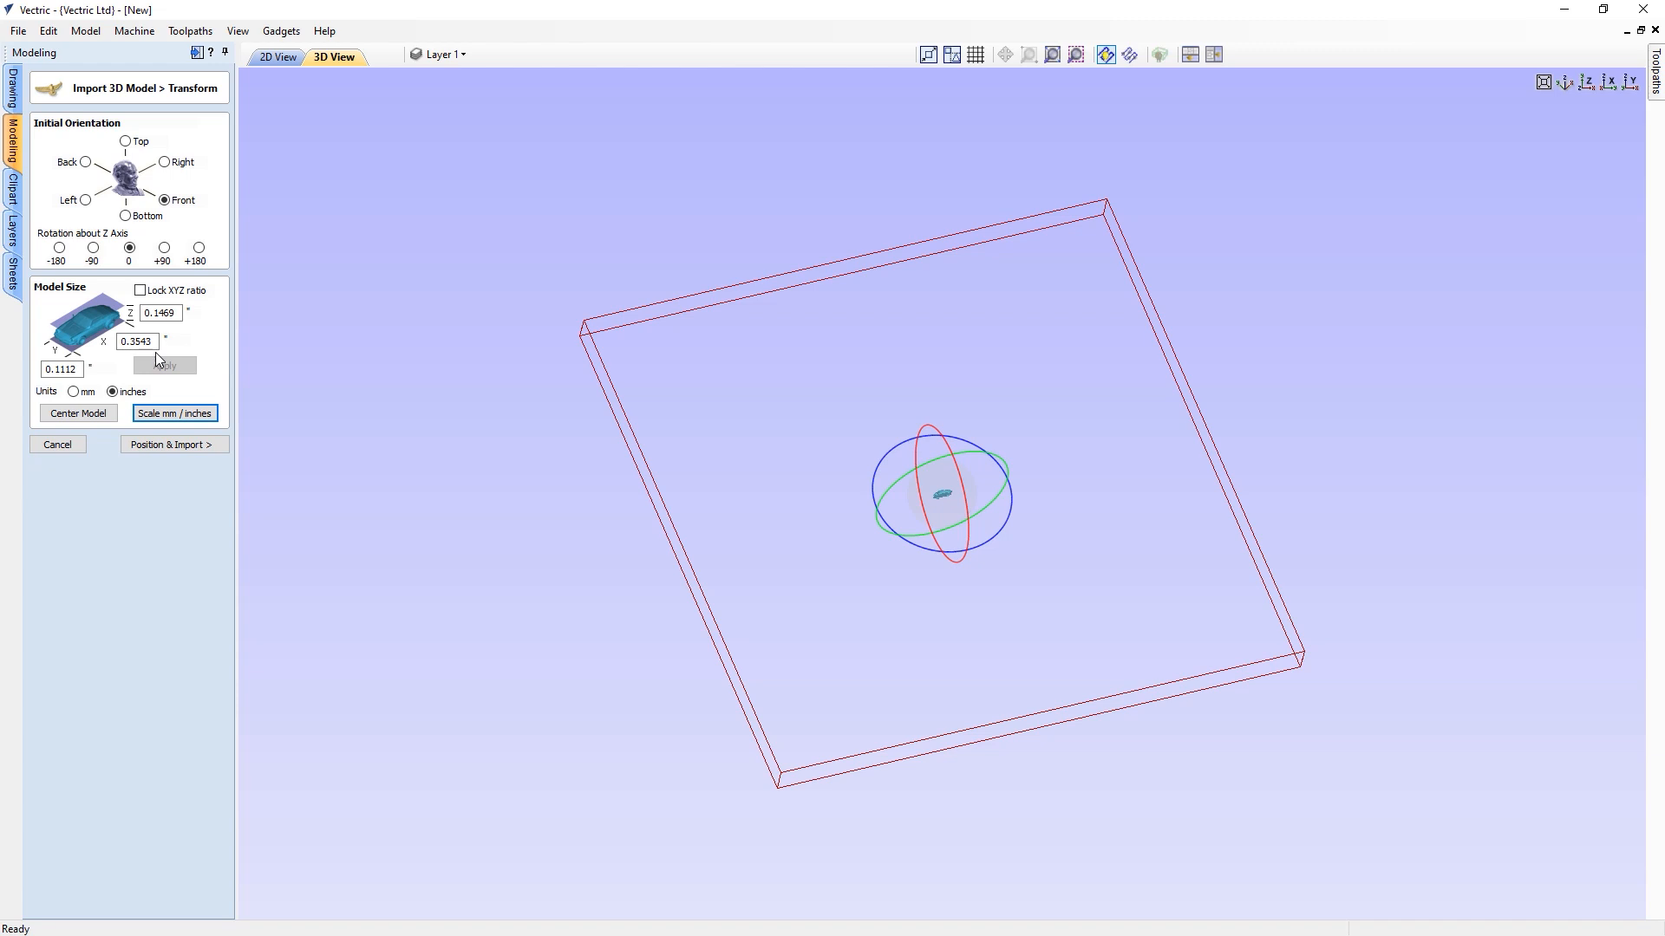
left_click(153, 414)
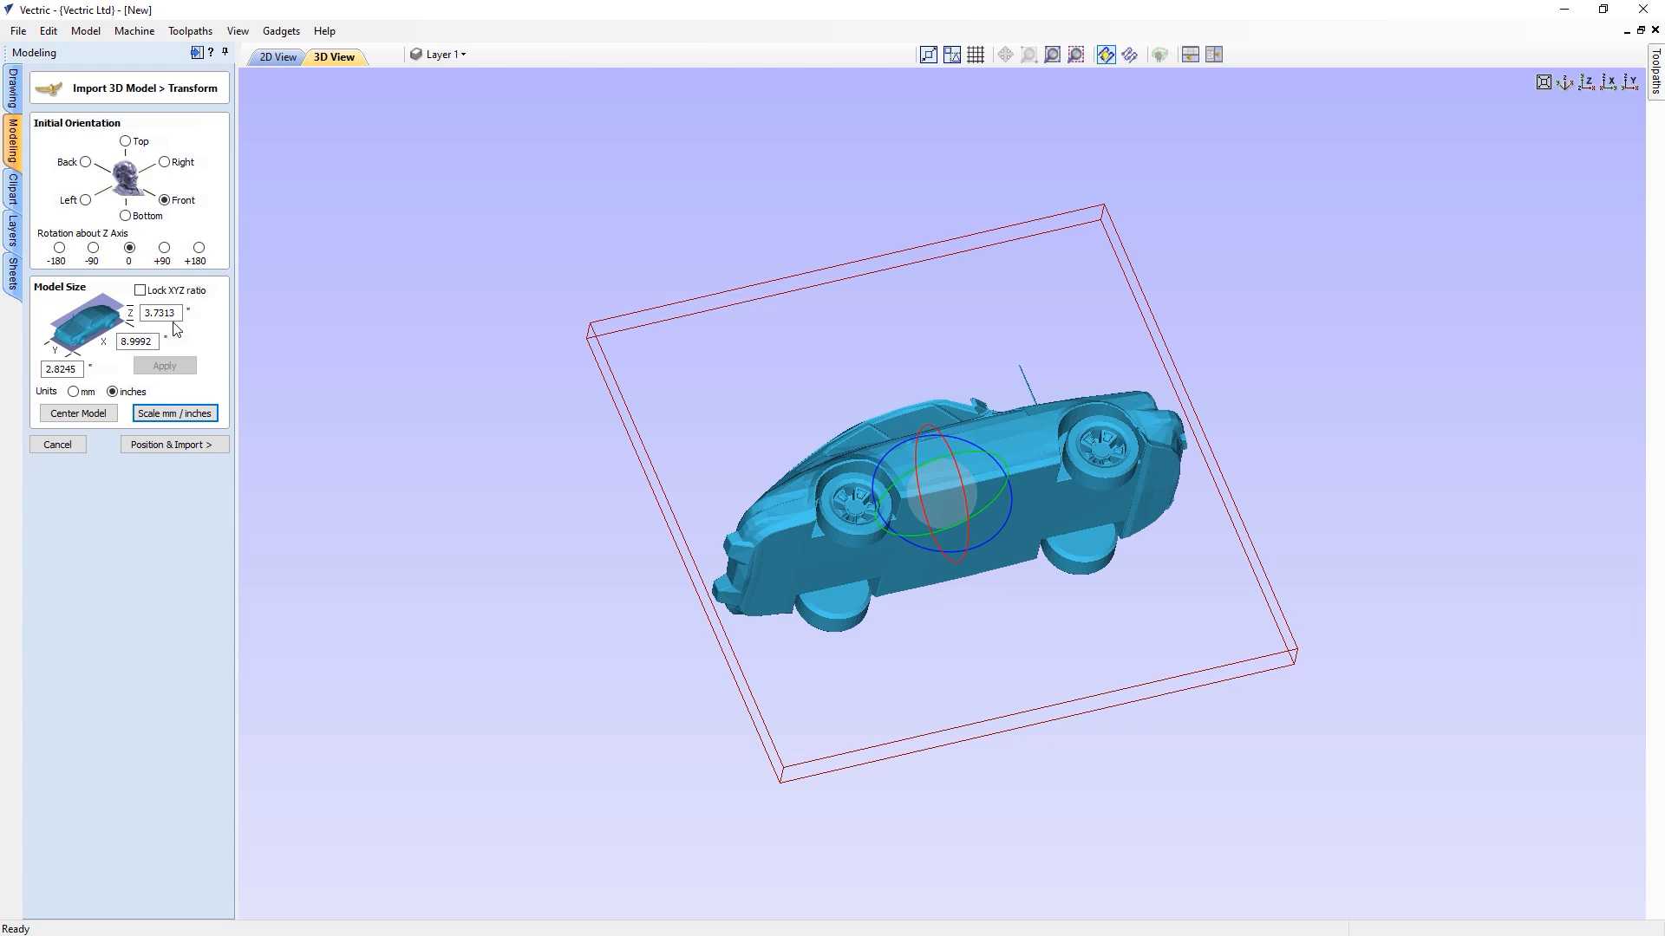
Proceed to positioning the car relative to the modeling plane and set its depth below top to 1 inch.
left_click(142, 442)
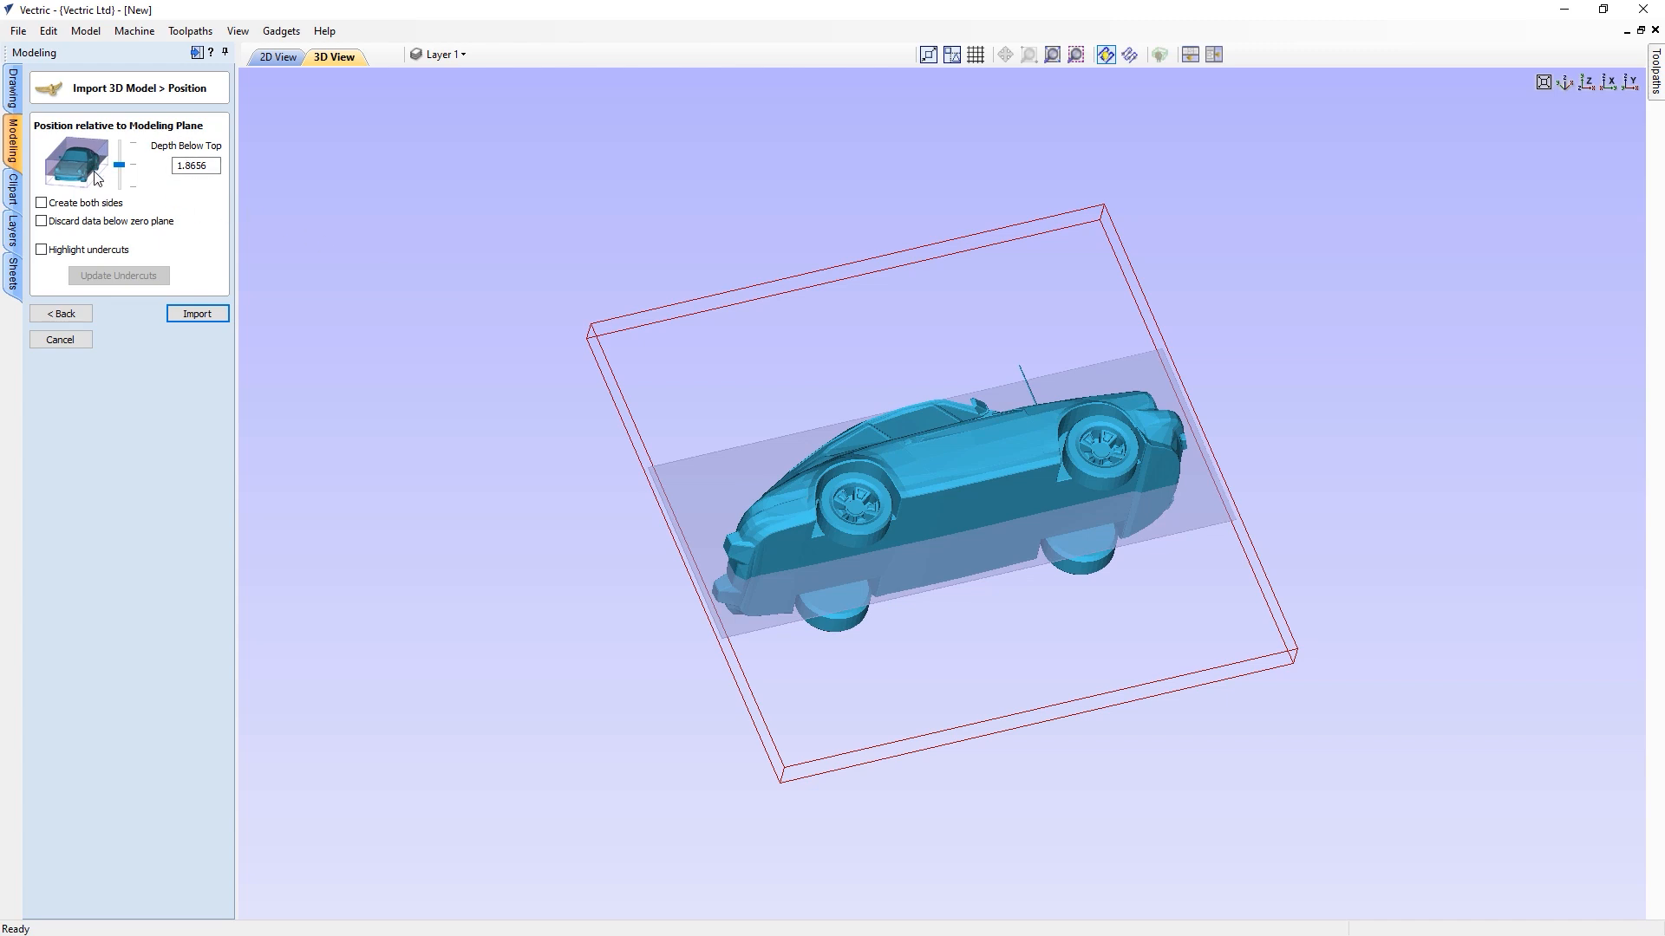
left_click_drag(119, 165, 169, 165)
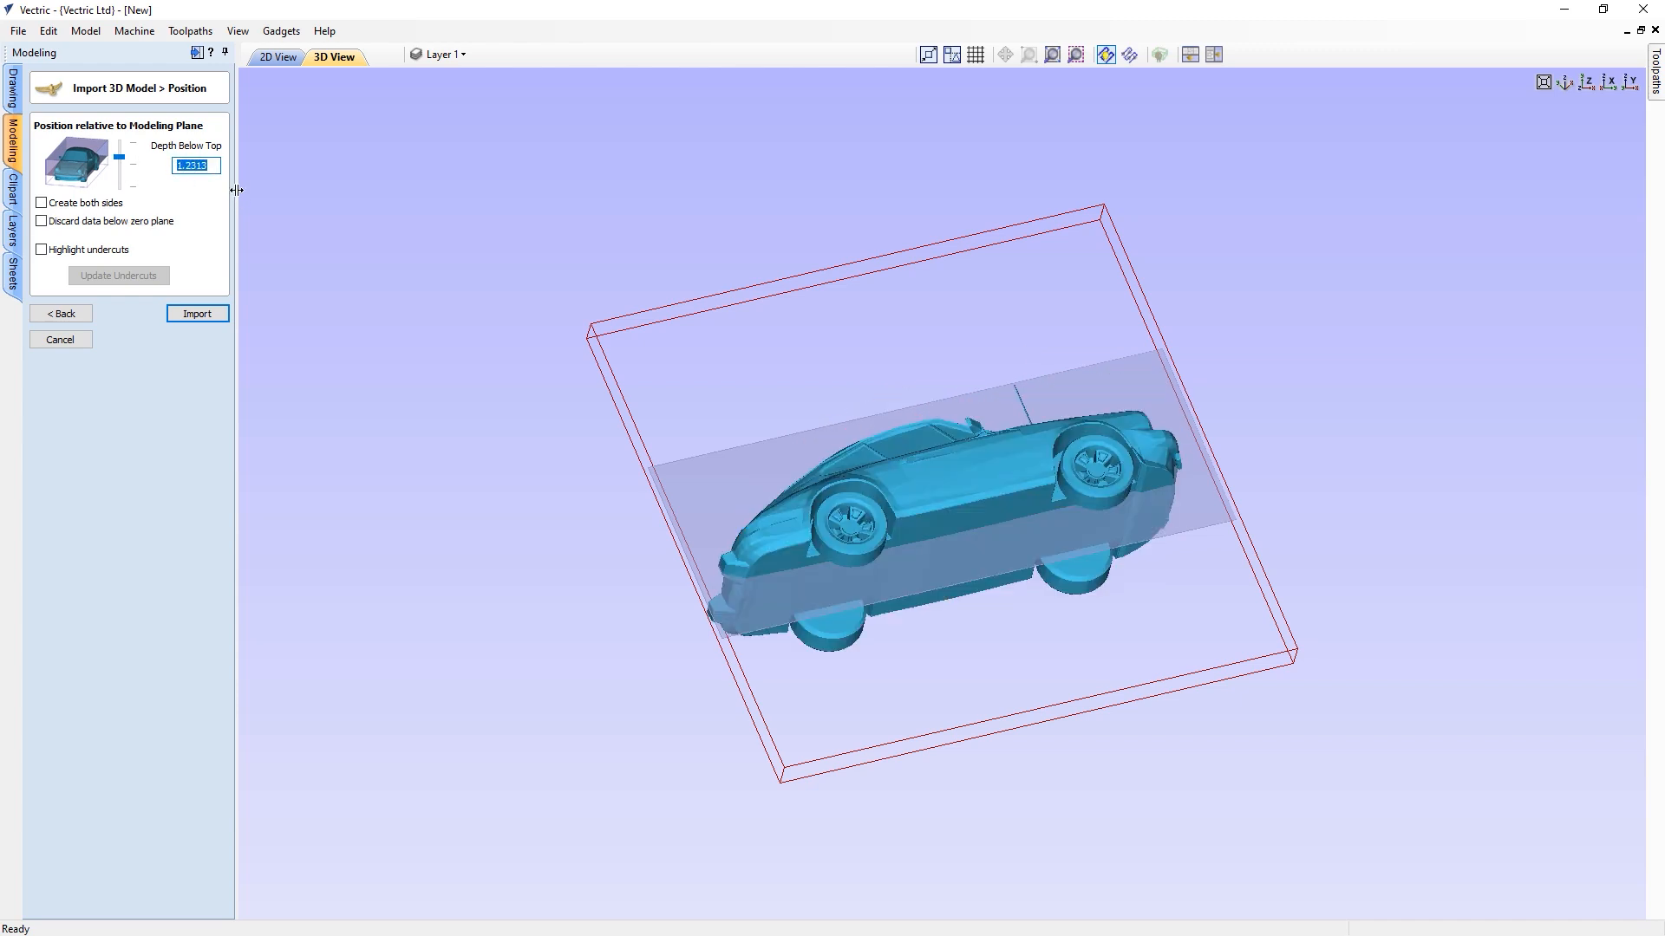
type("1")
key("Return")
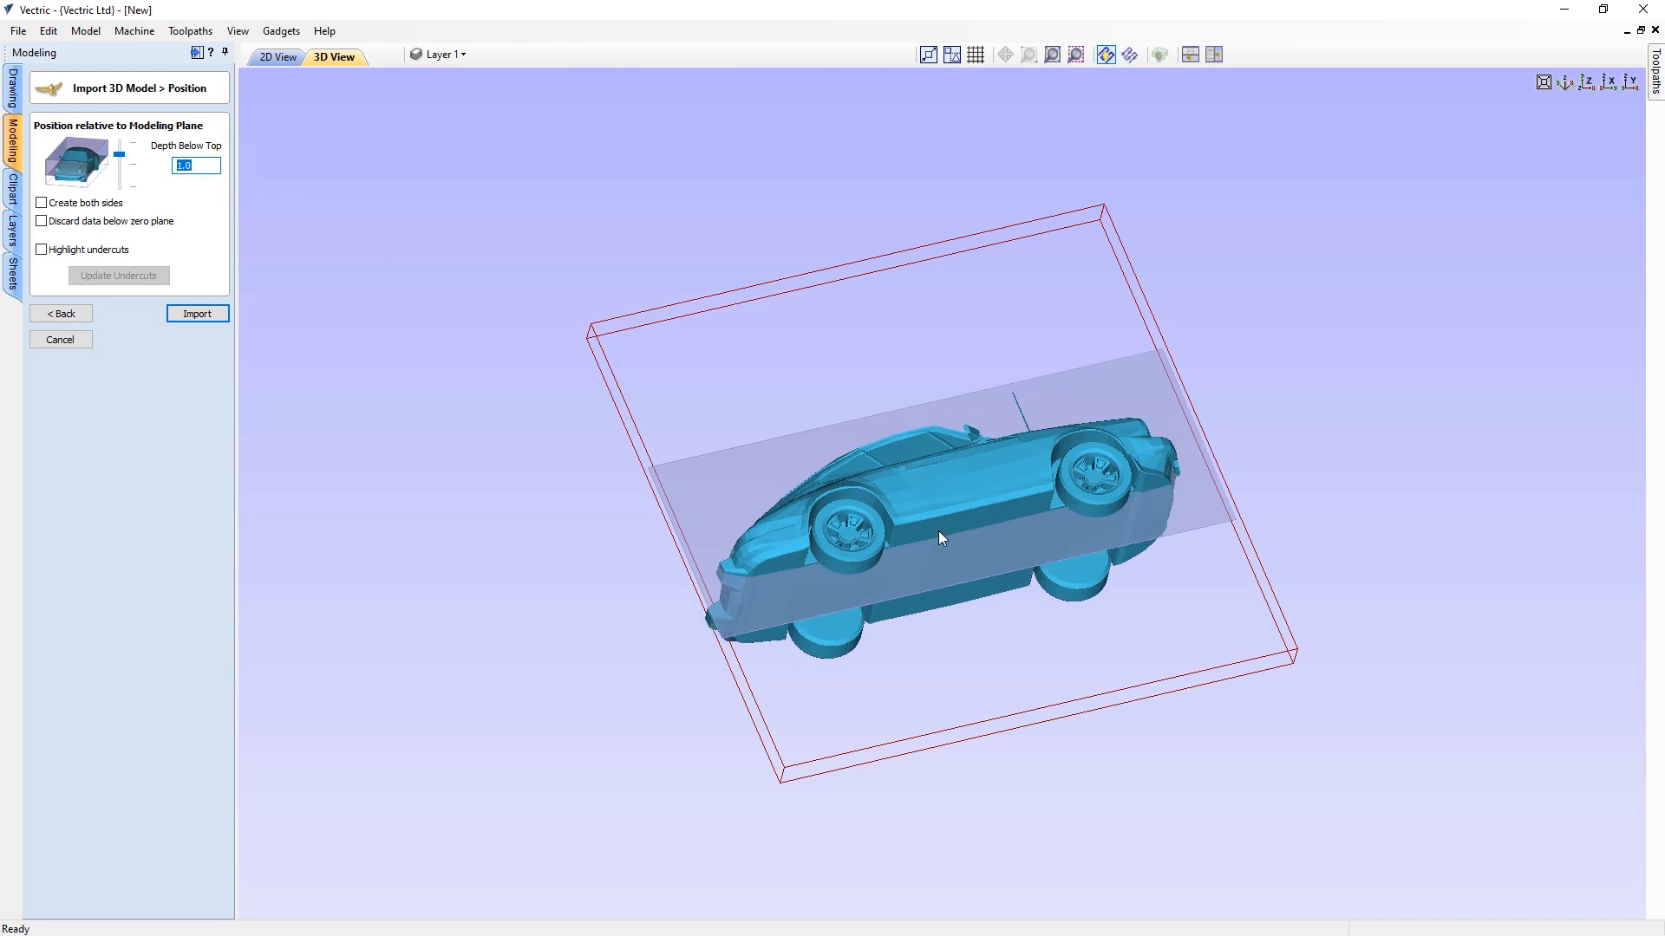
Try discarding data below the zero plane while shifting the car's depth below top to 1.3806, 0 and 1.9403 inches.
left_click(91, 231)
left_click_drag(120, 154, 120, 159)
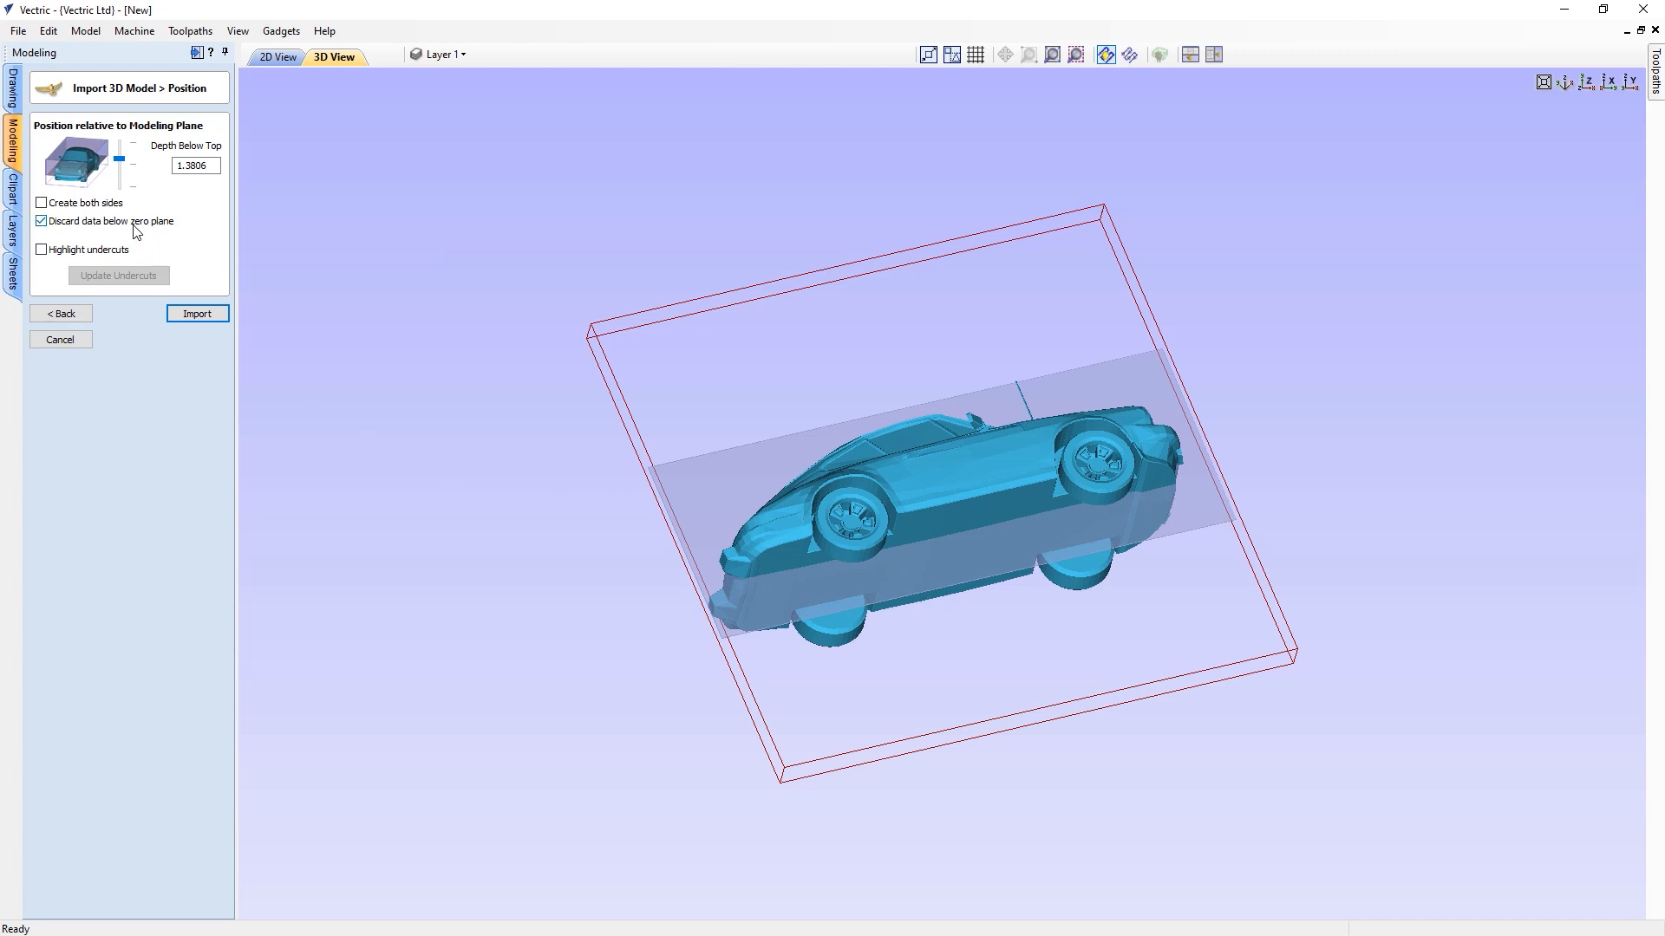
mouse_move(121, 160)
left_mouse_down()
mouse_move(137, 199)
mouse_move(135, 130)
left_mouse_up()
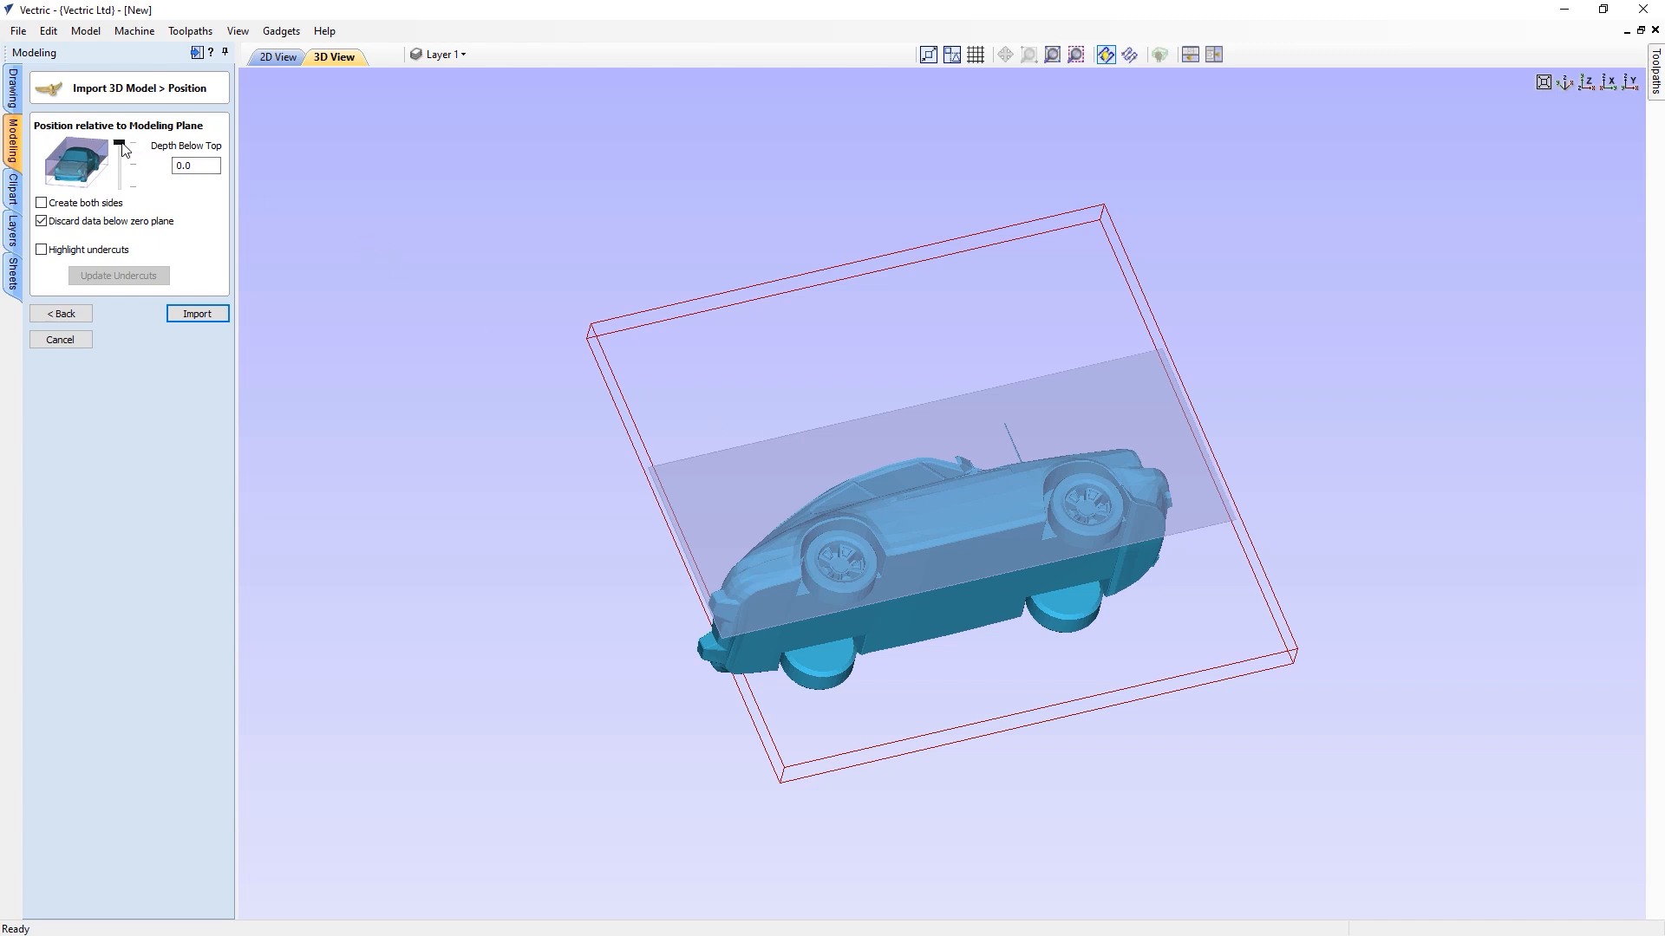
left_click_drag(123, 149, 123, 172)
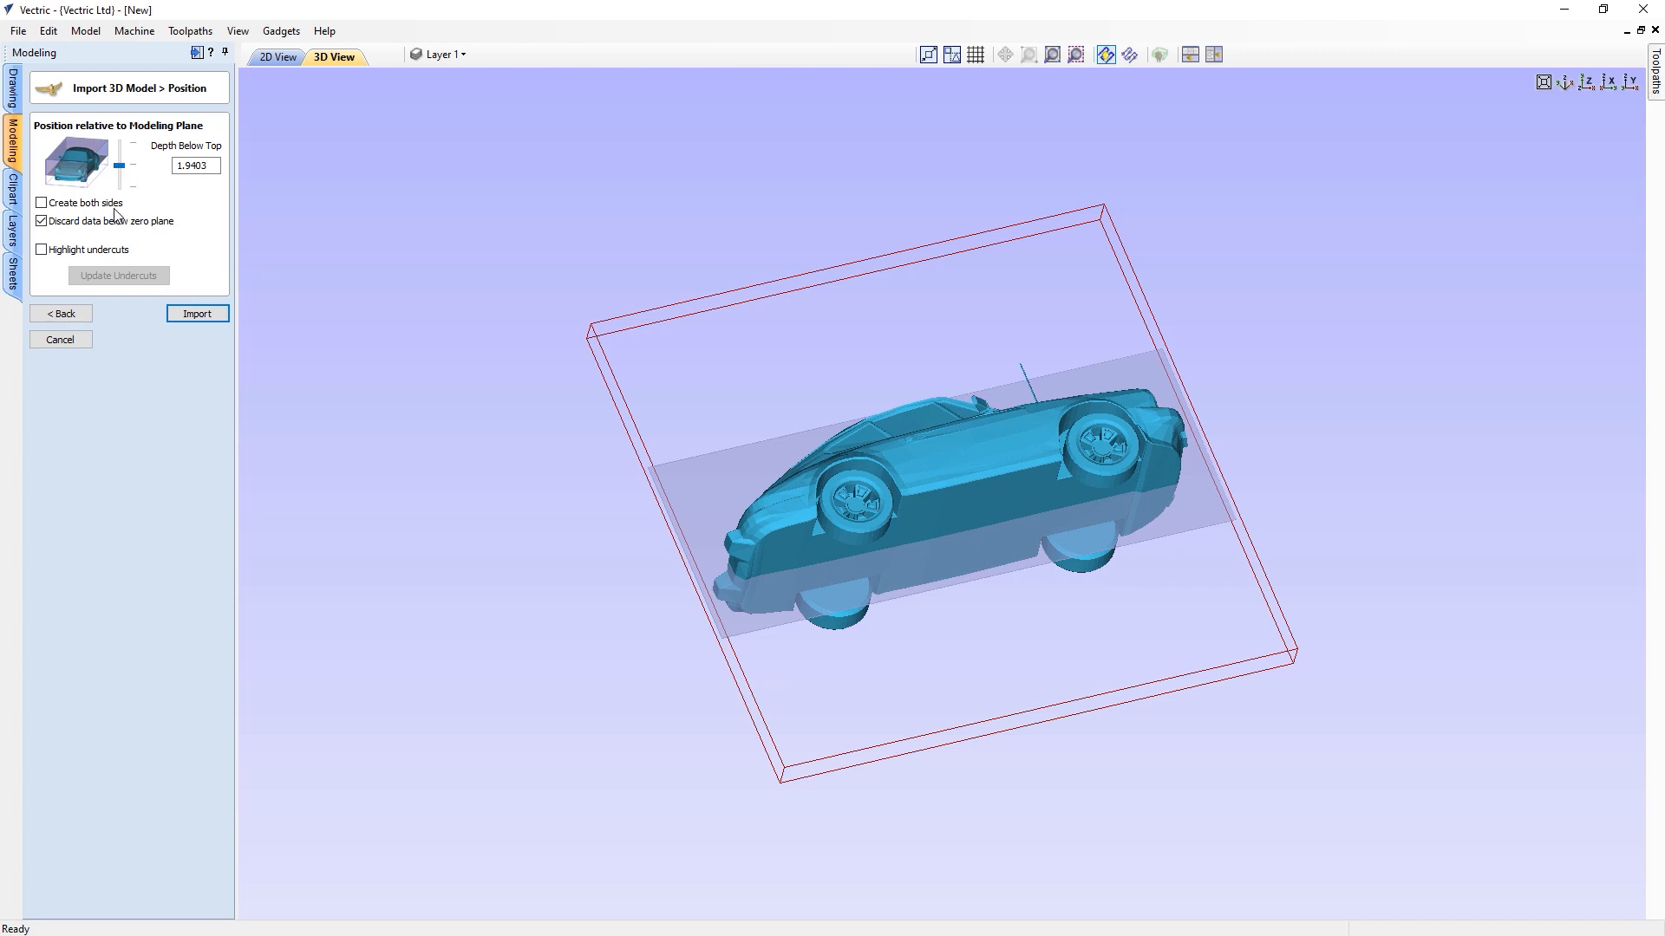
Enable creation of both sides and place the modeling plane midway through the car, at a depth below top of 1.8656 inches.
left_click(43, 204)
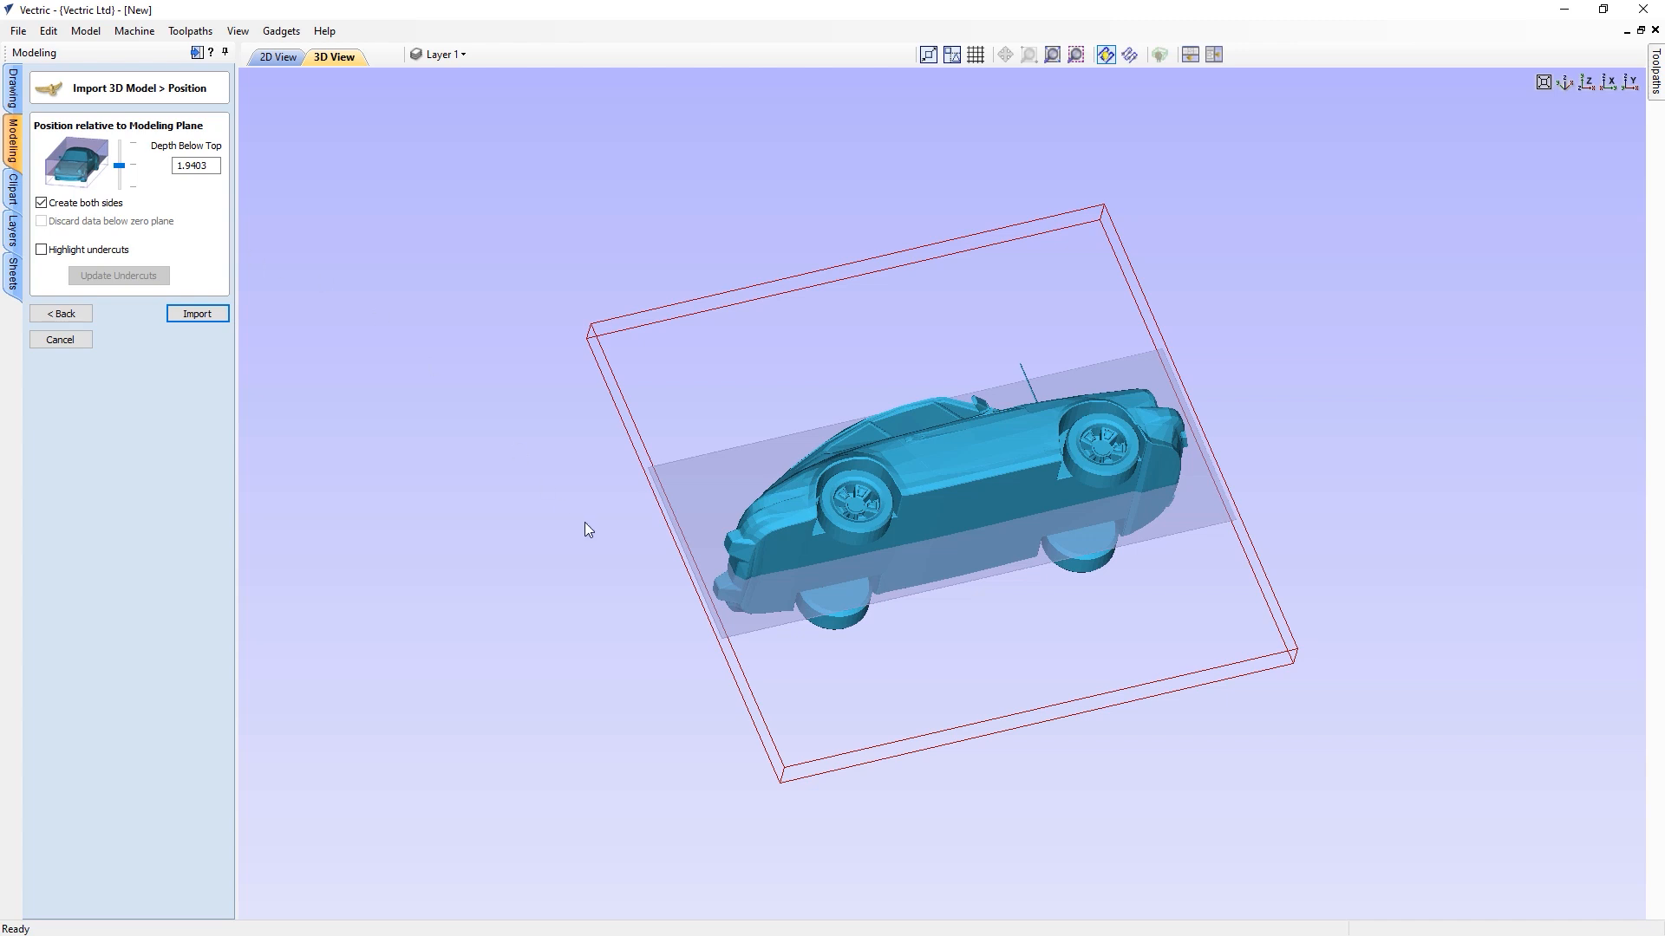
right_click(859, 496)
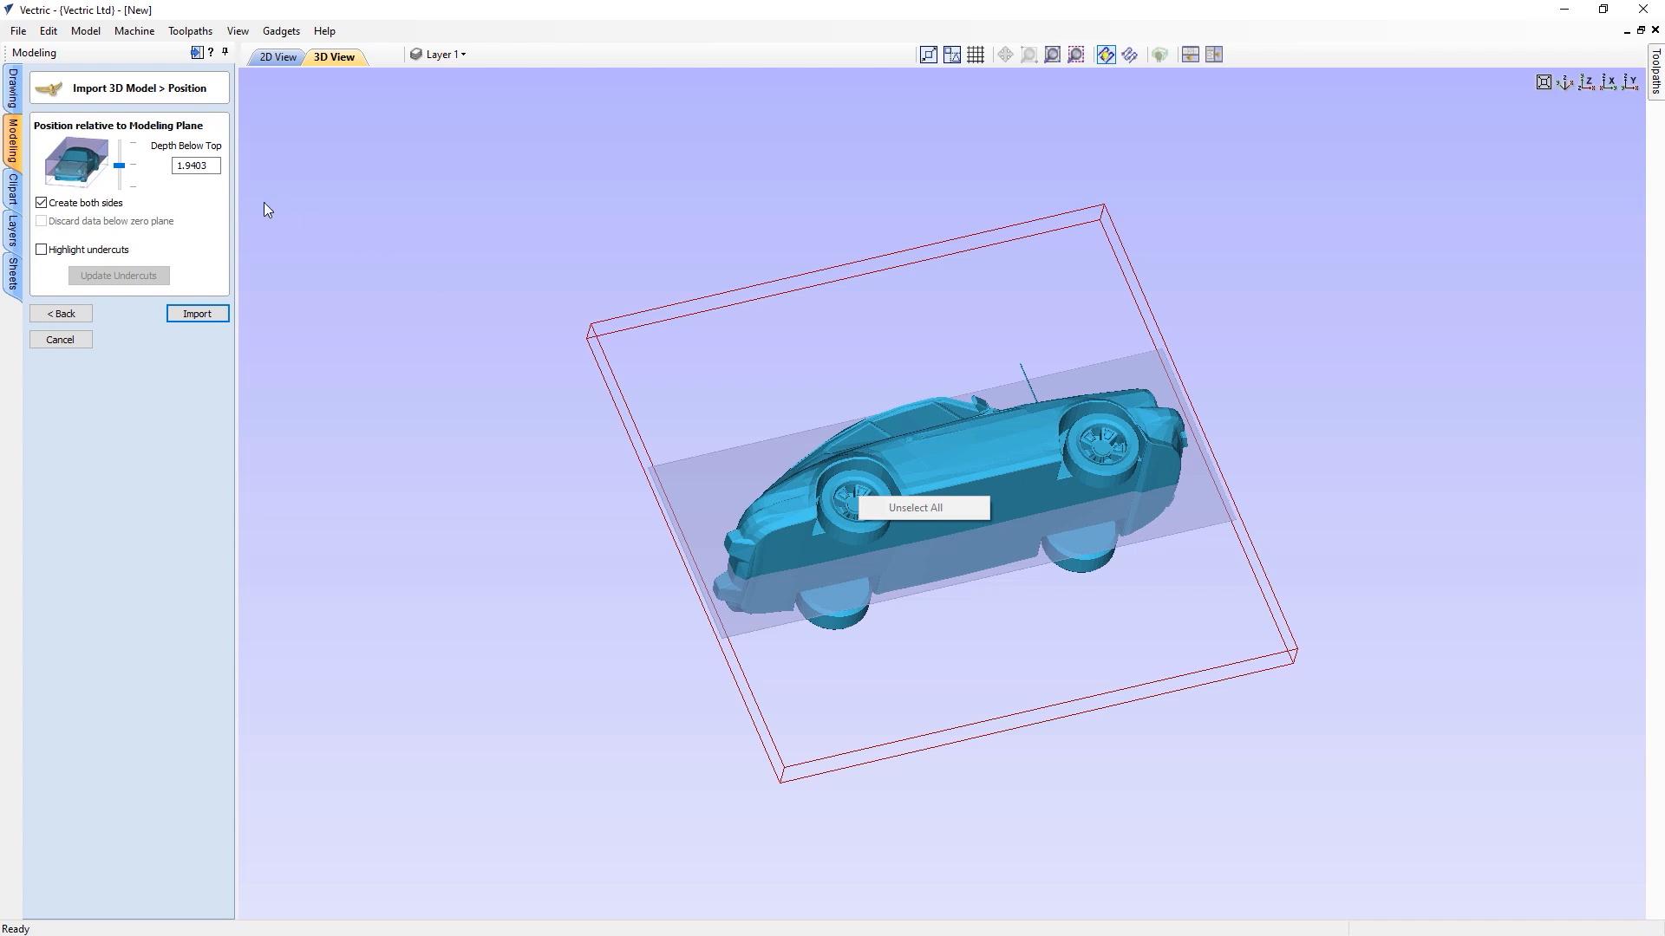
left_click(199, 194)
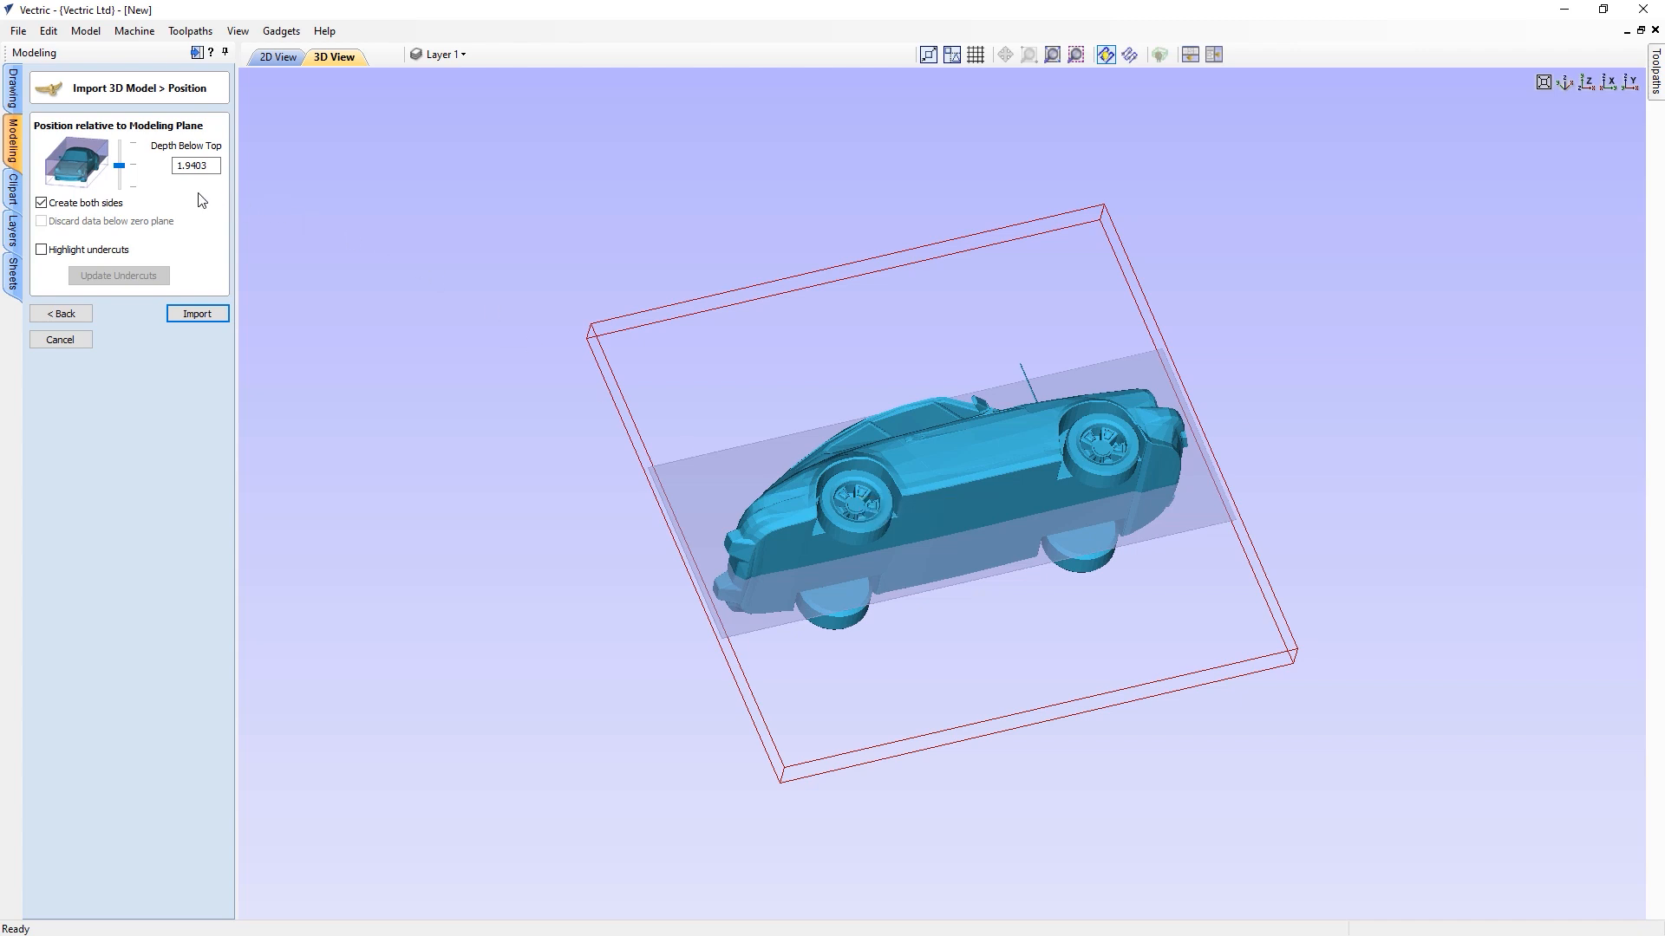
left_click(132, 166)
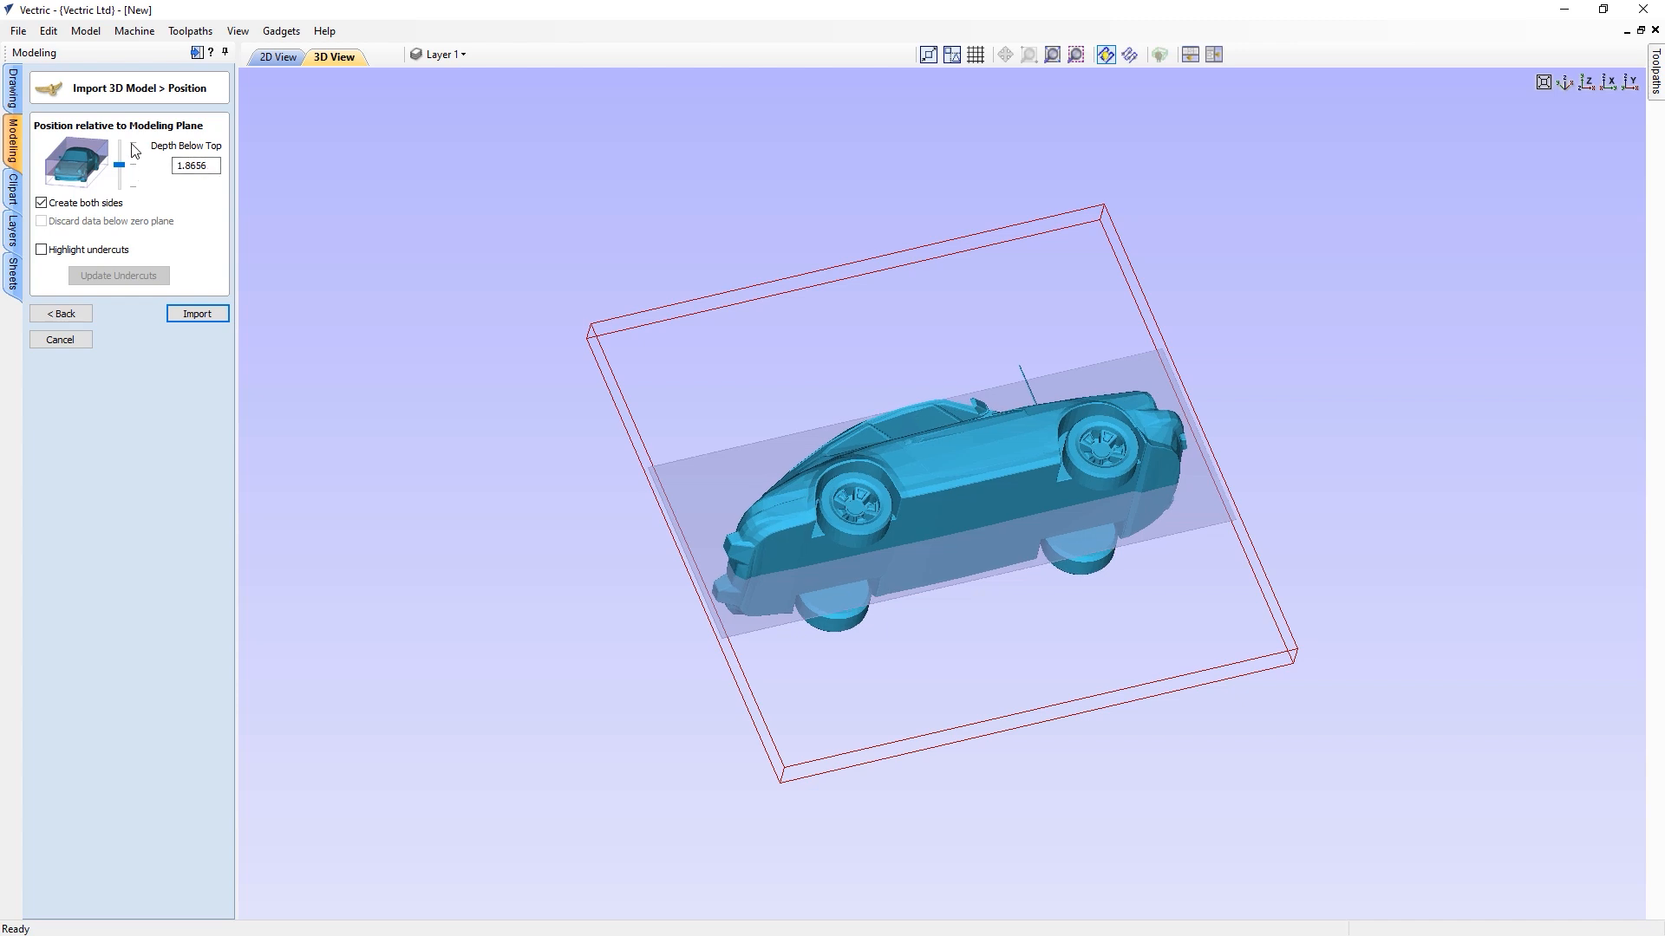
left_click(135, 188)
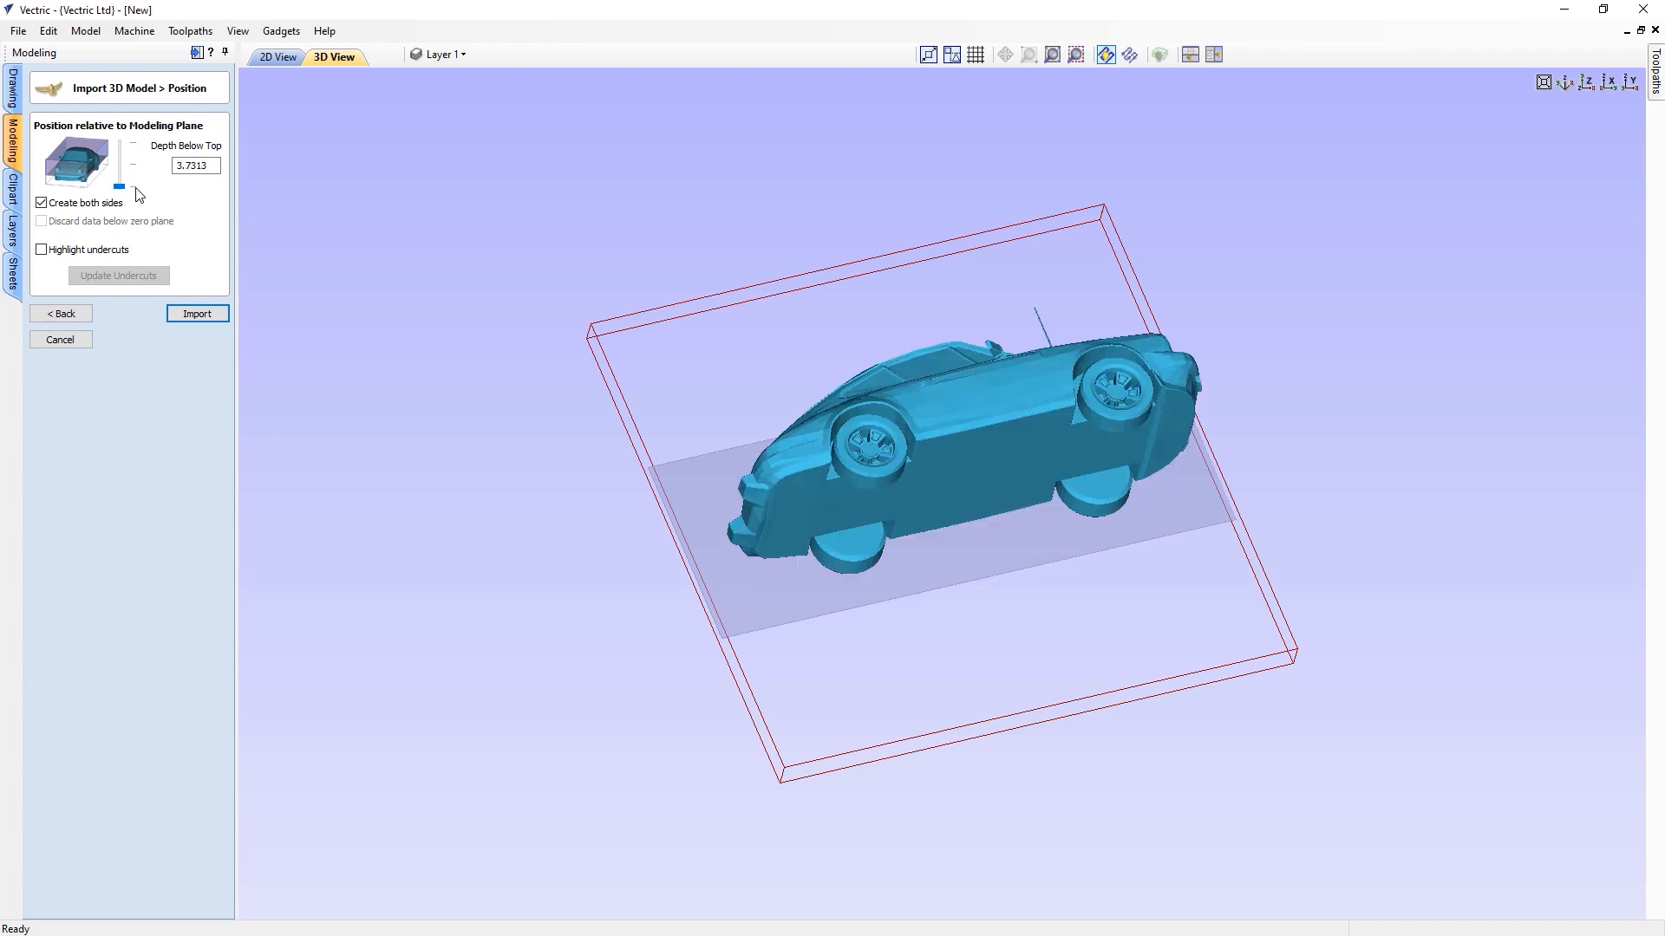
left_click(136, 145)
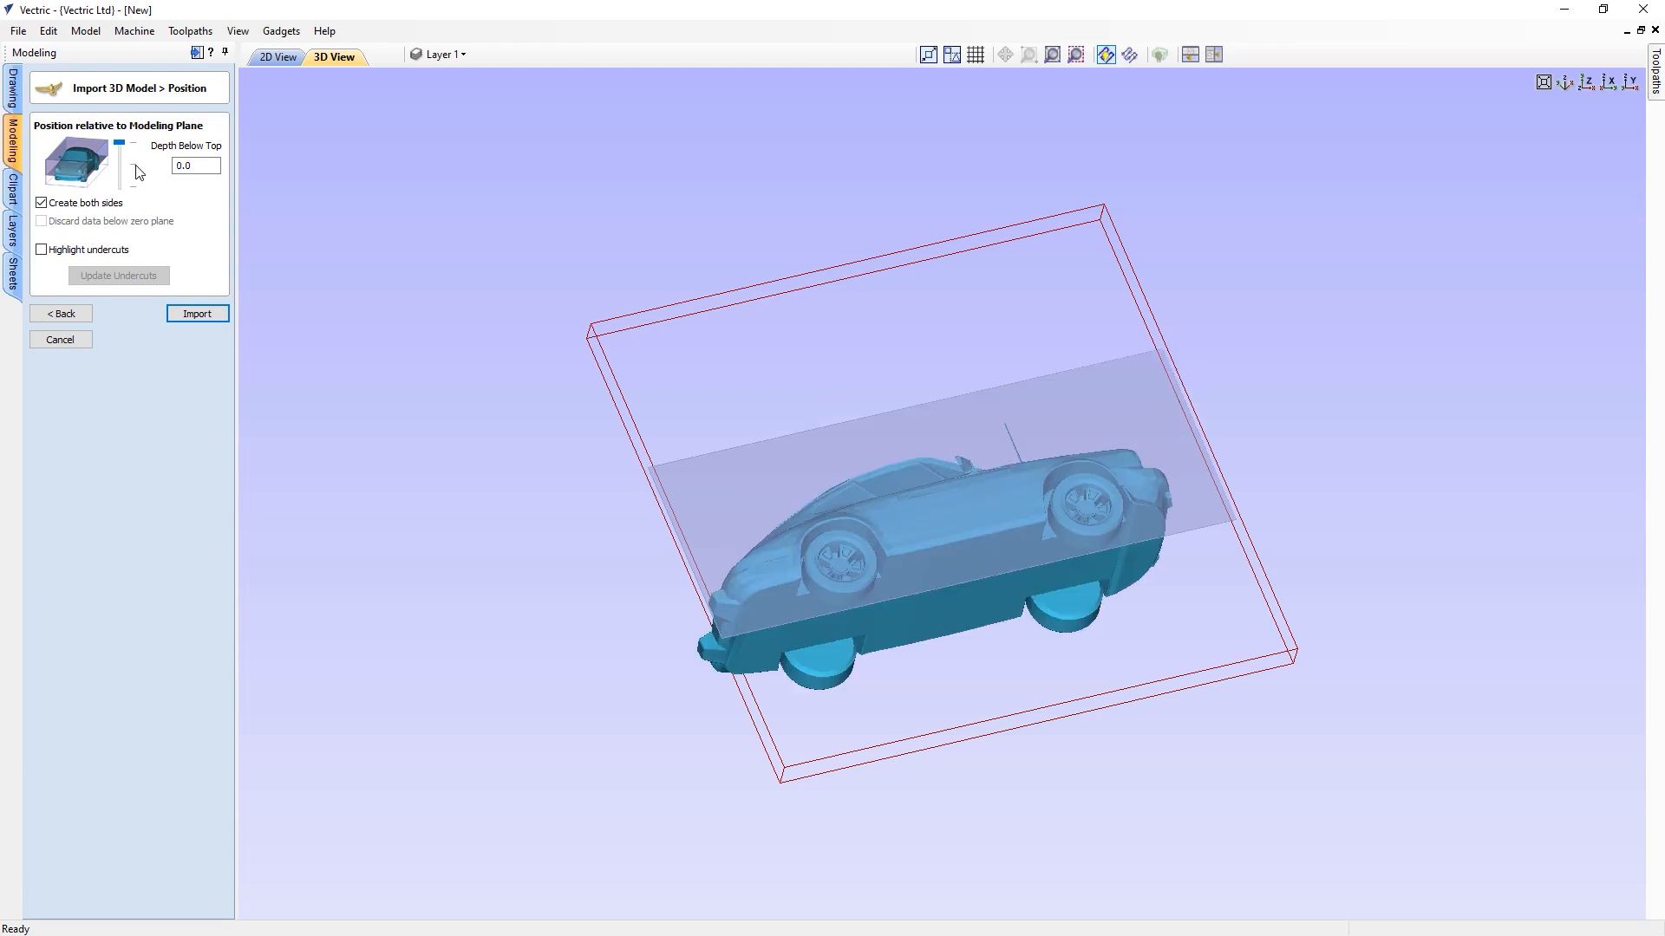
left_click(136, 171)
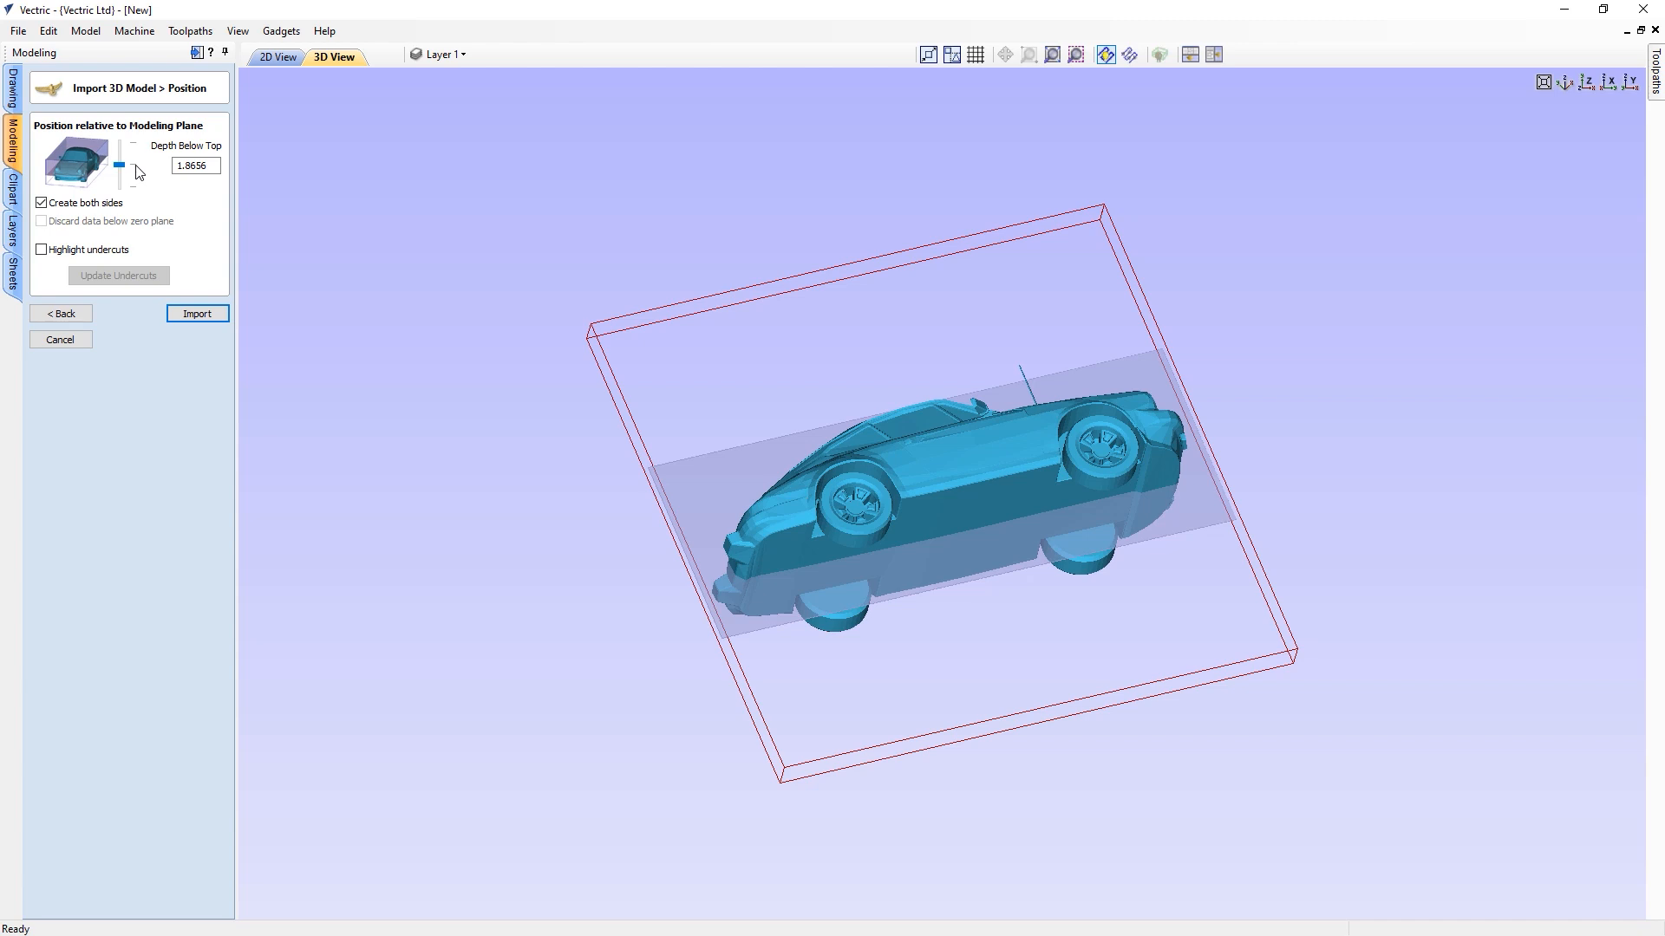
Highlight the car's undercuts, update them with two-sided creation turned off, and re-enable creation of both sides.
left_click(54, 252)
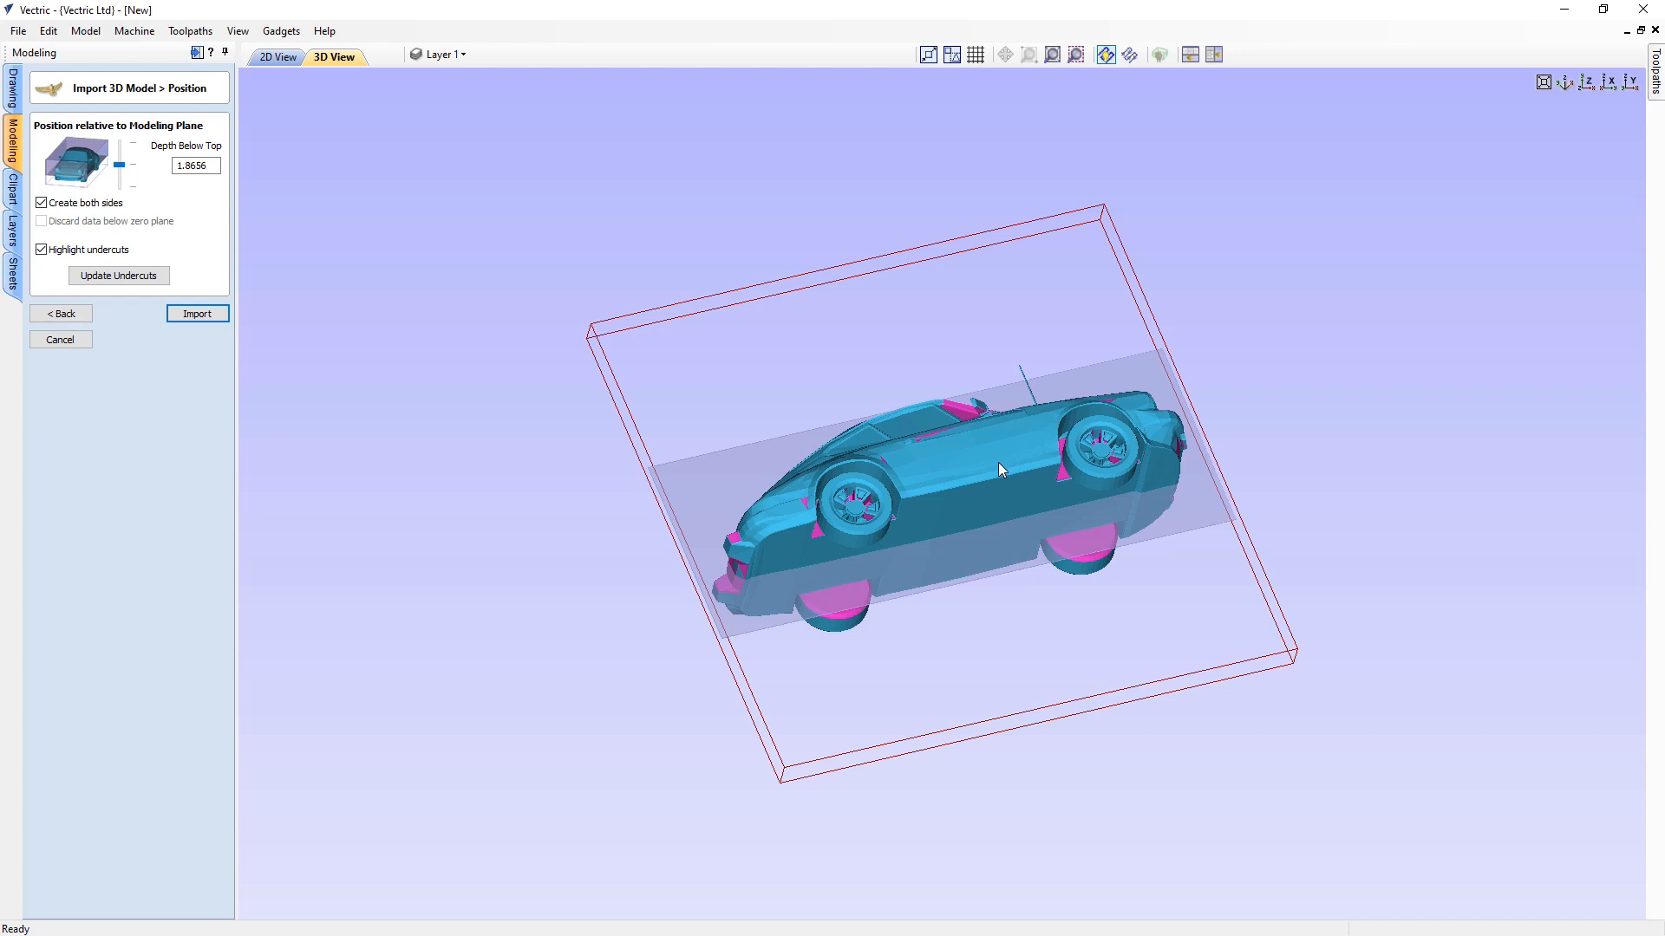
left_click(59, 206)
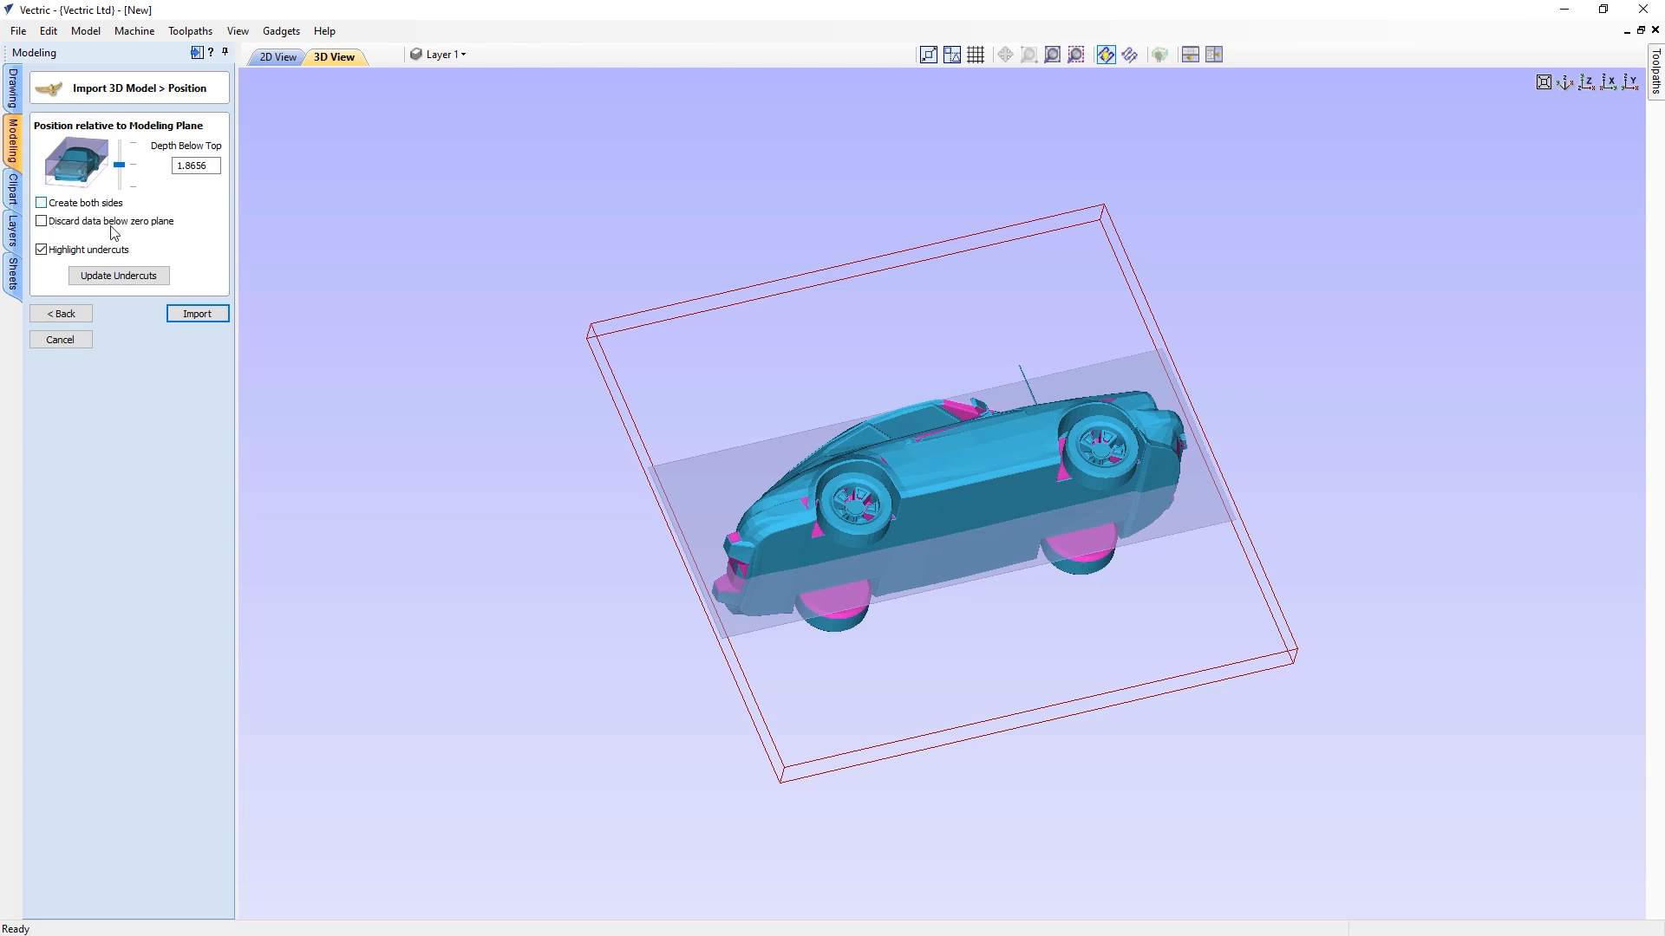
left_click(126, 277)
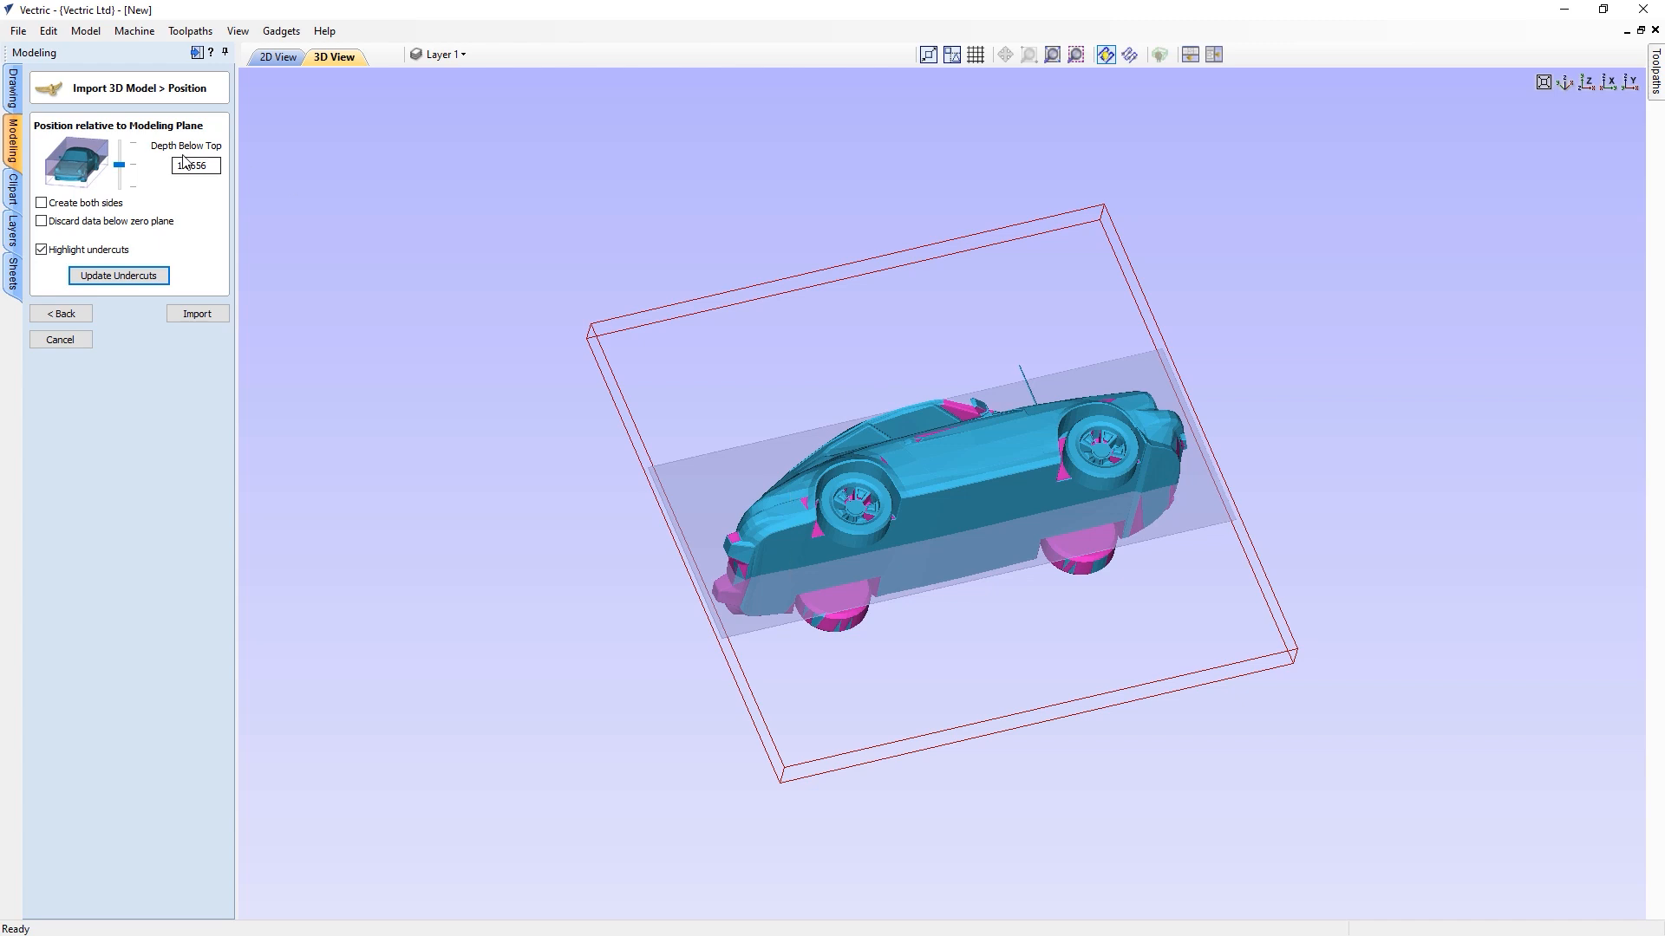
left_click(98, 206)
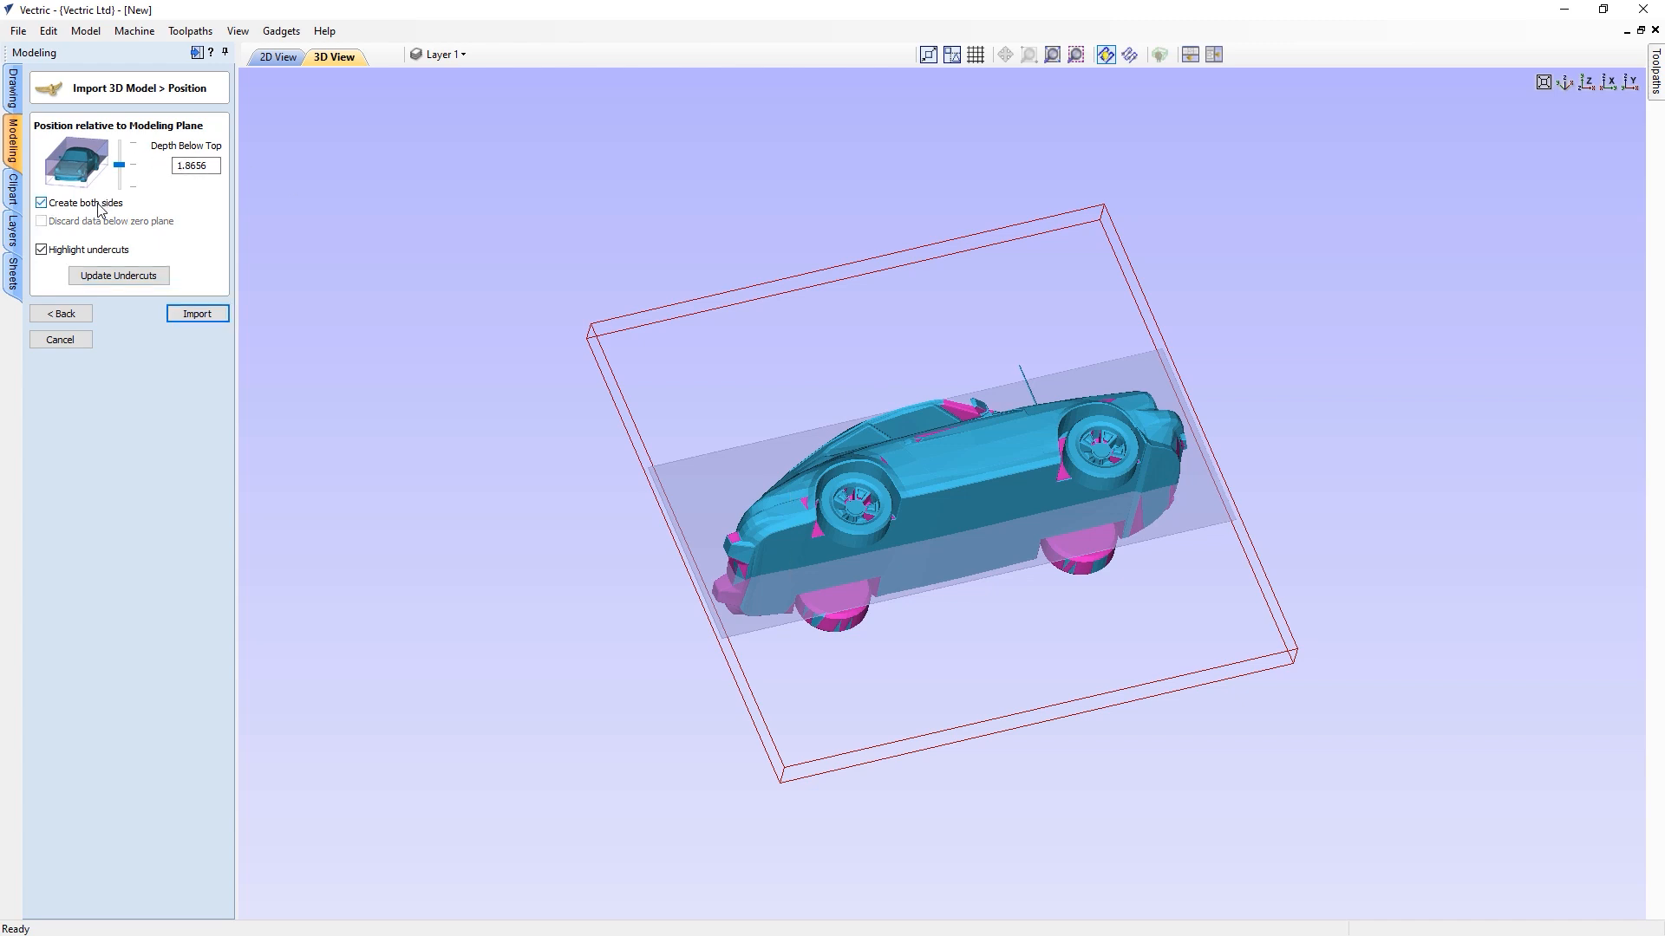
Import the two-sided car and inspect its top and bottom components with the 2D and 3D views side by side.
left_click(198, 317)
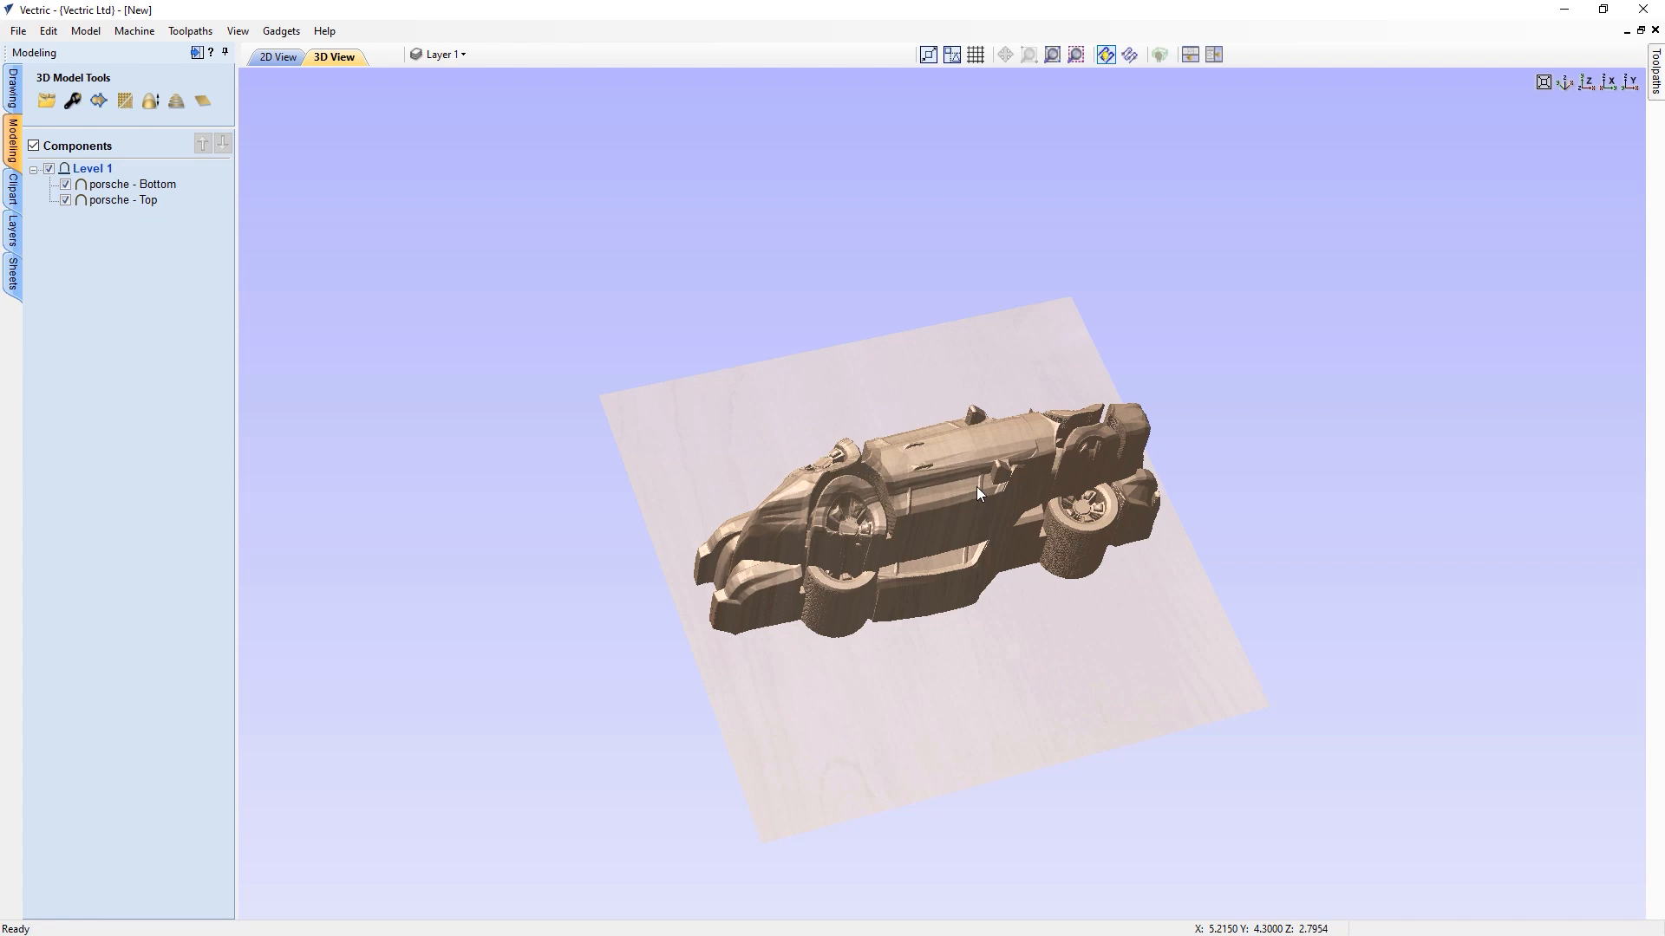
left_click(1213, 56)
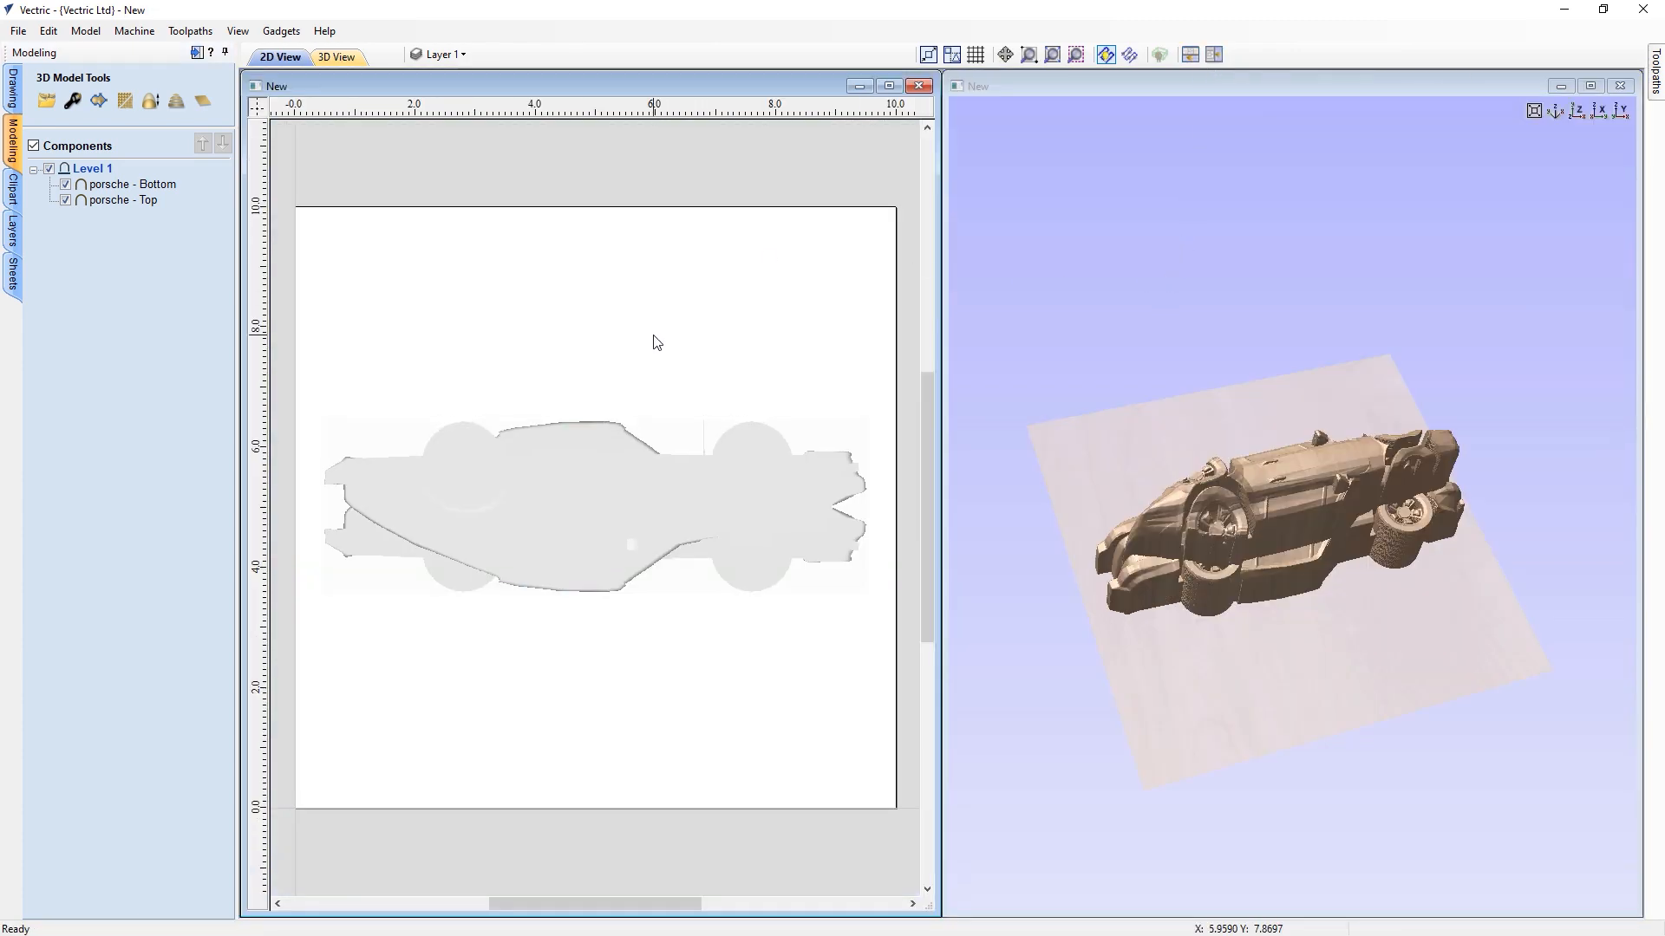
left_click(581, 490)
left_click(590, 434)
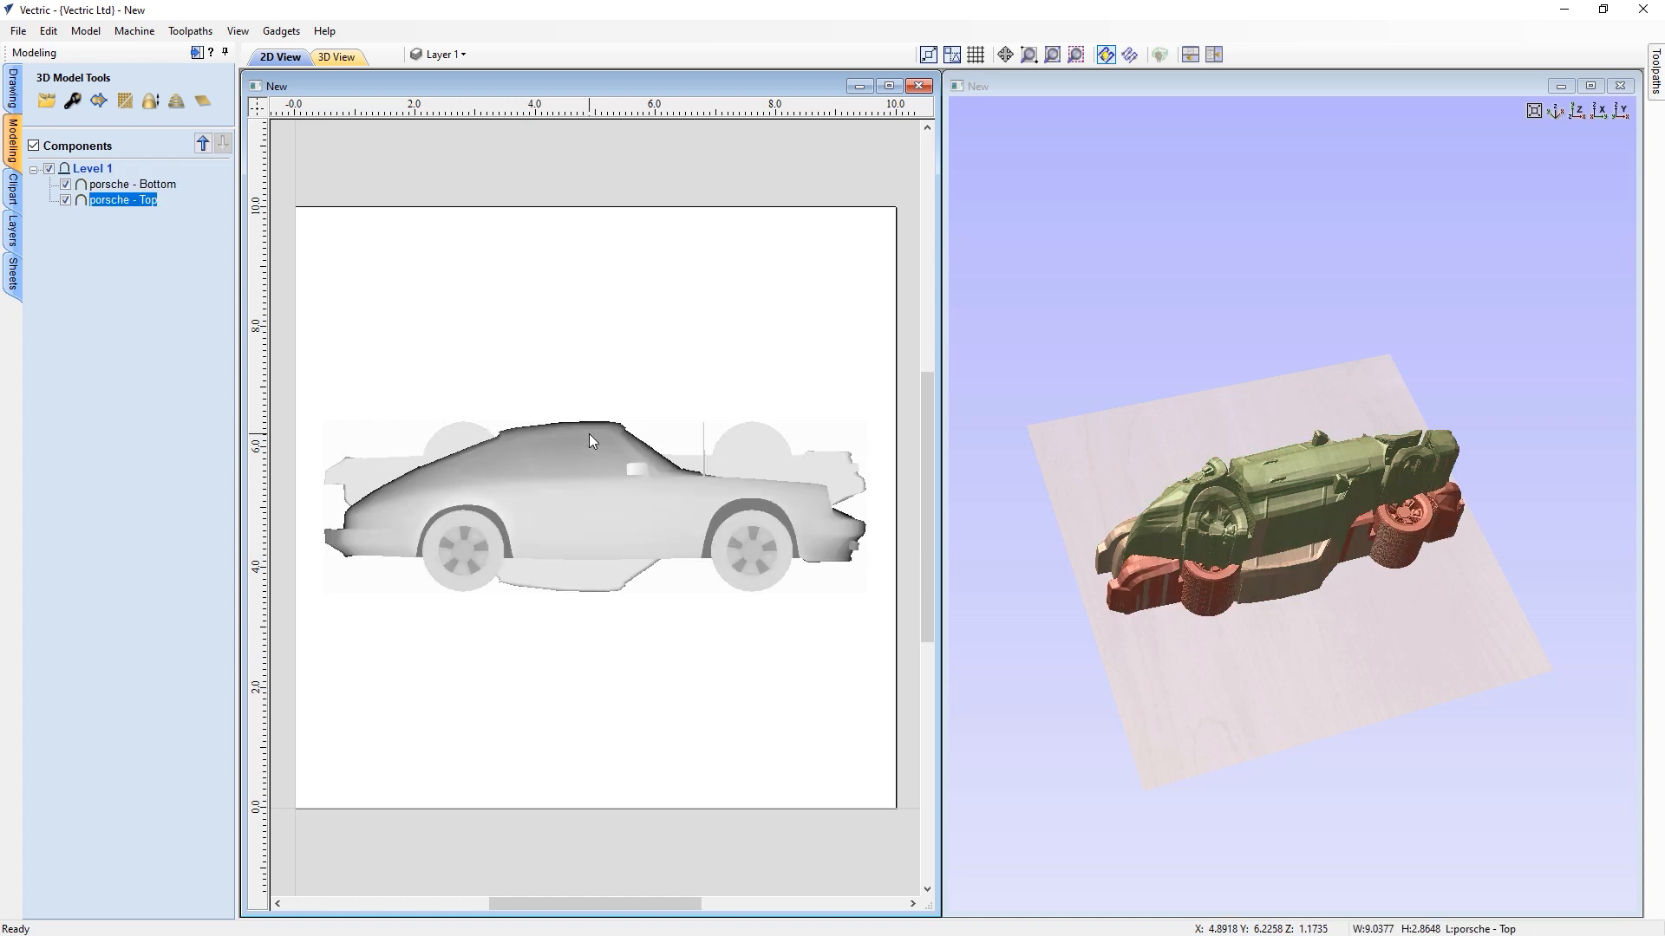
left_click(583, 574)
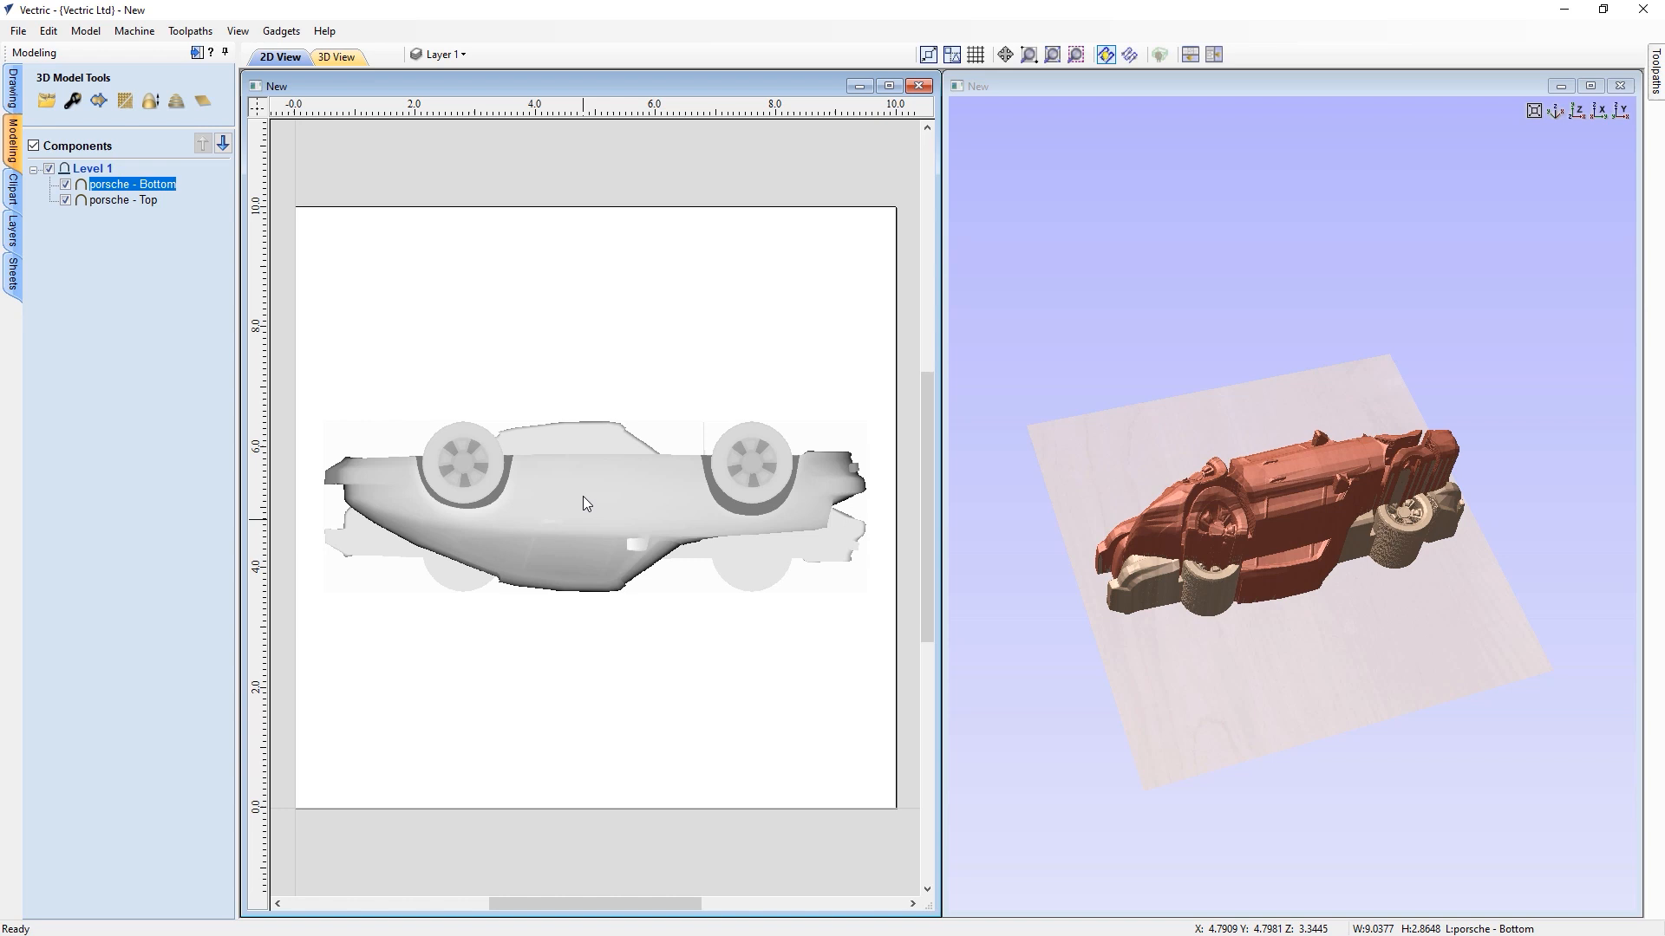
Separate the overlapping car halves, centring porsche - Top at about Y 7.4 and porsche - Bottom at about Y 3.3 inches.
left_click(585, 442)
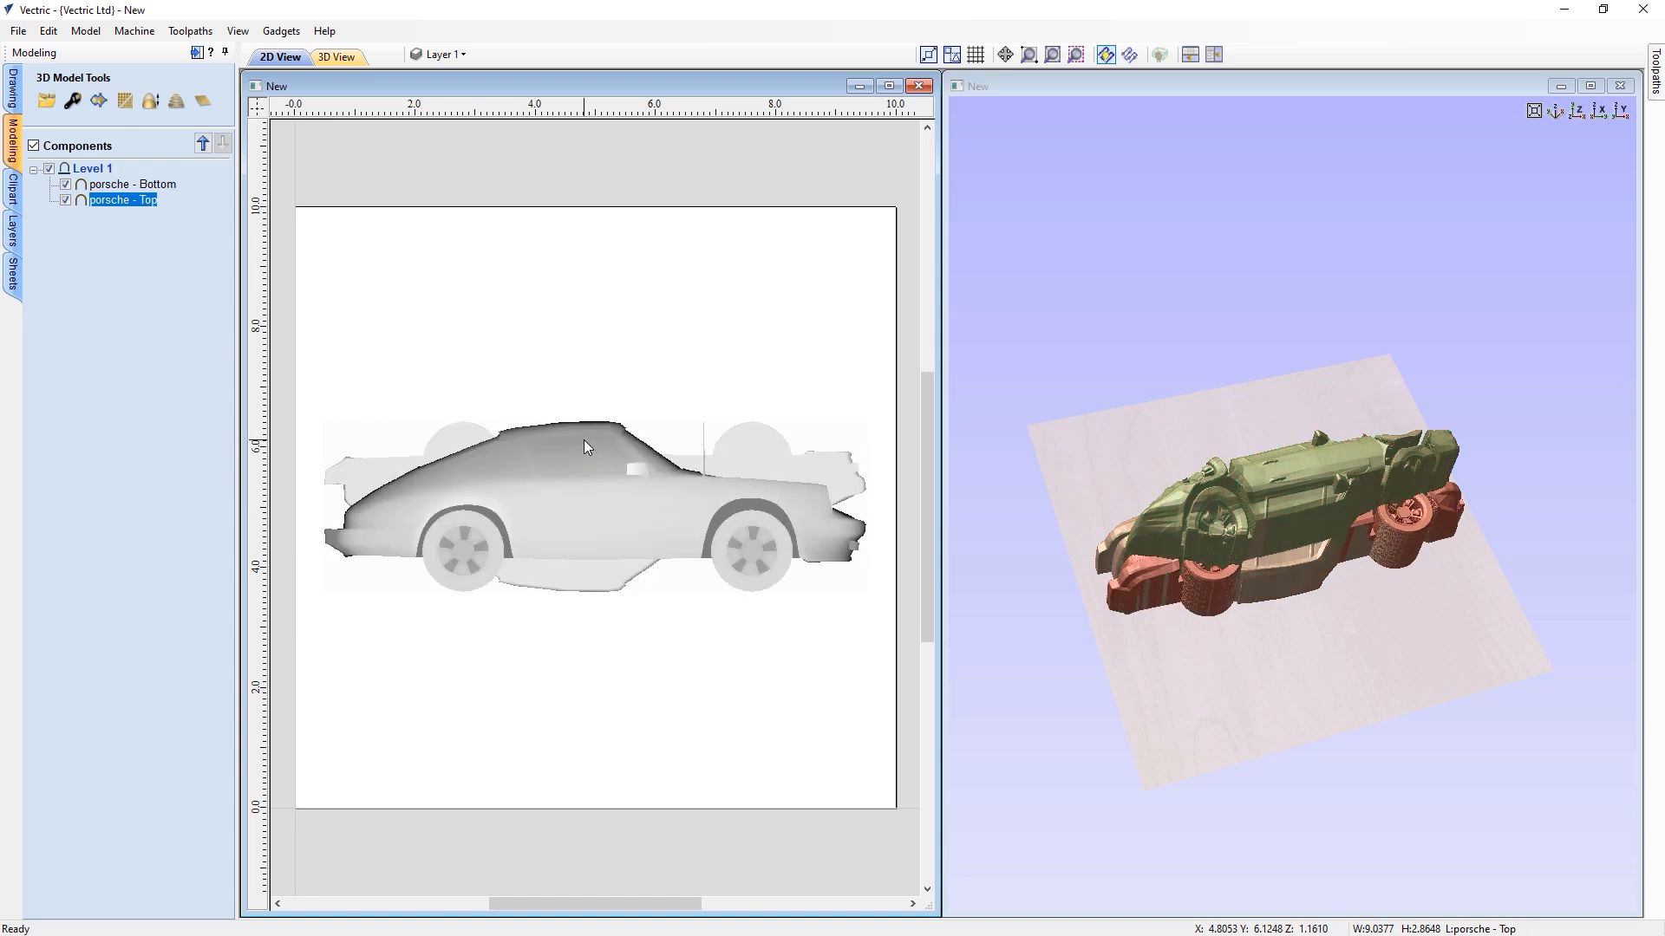
left_click(584, 440)
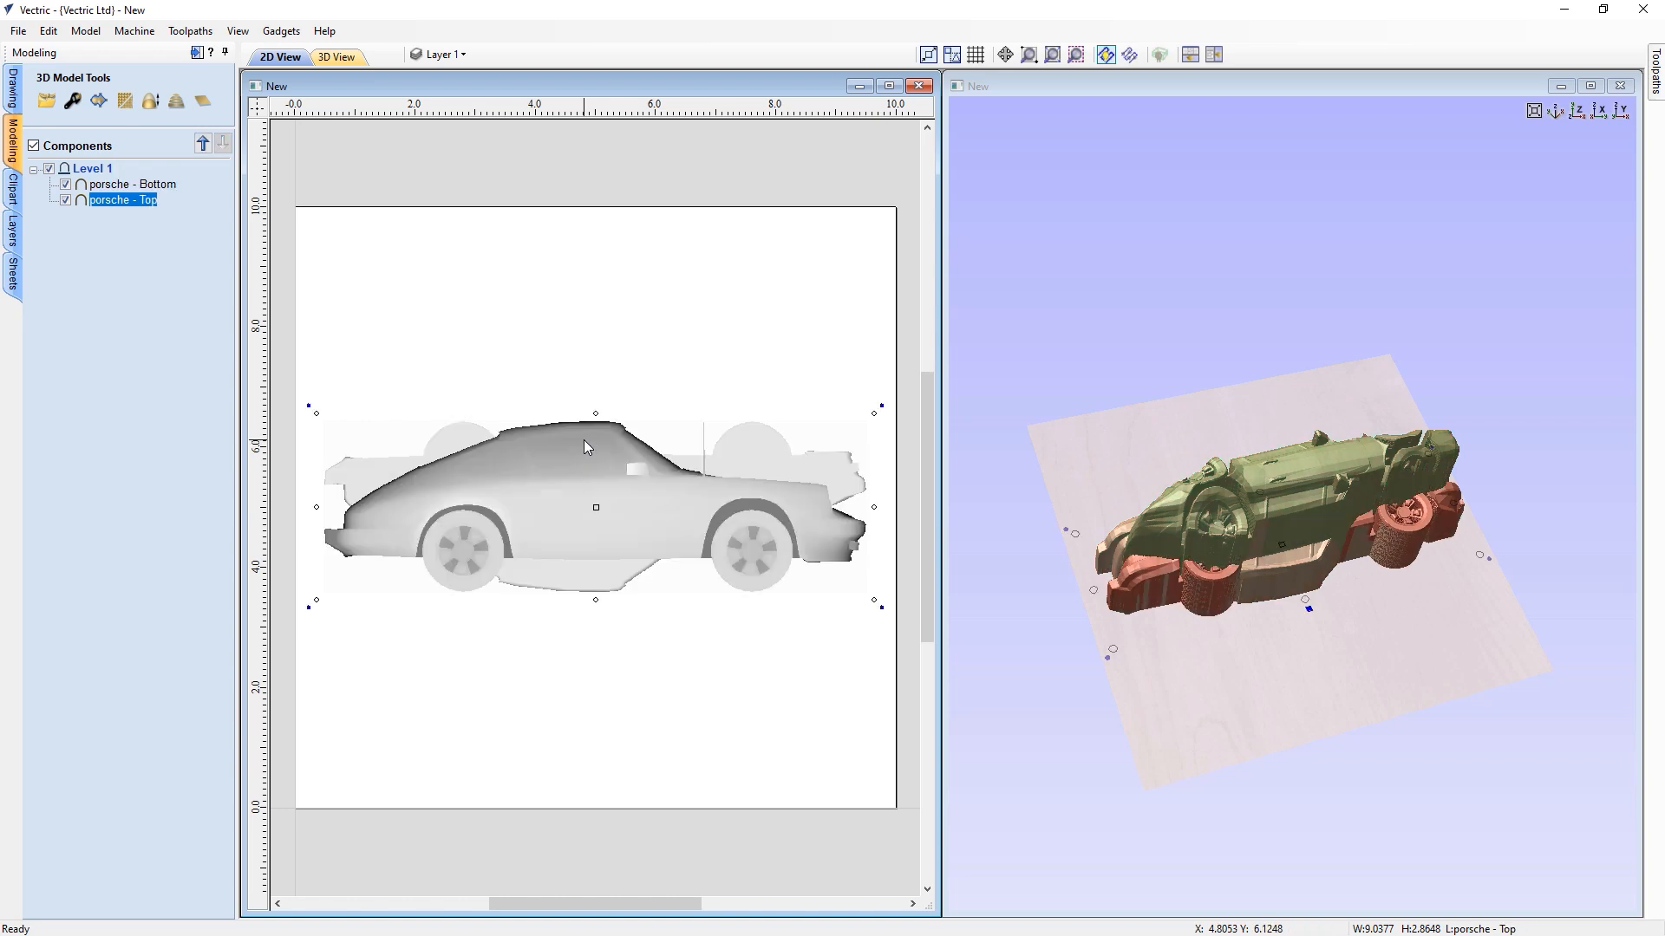
left_click_drag(598, 505, 596, 366)
left_click(594, 491)
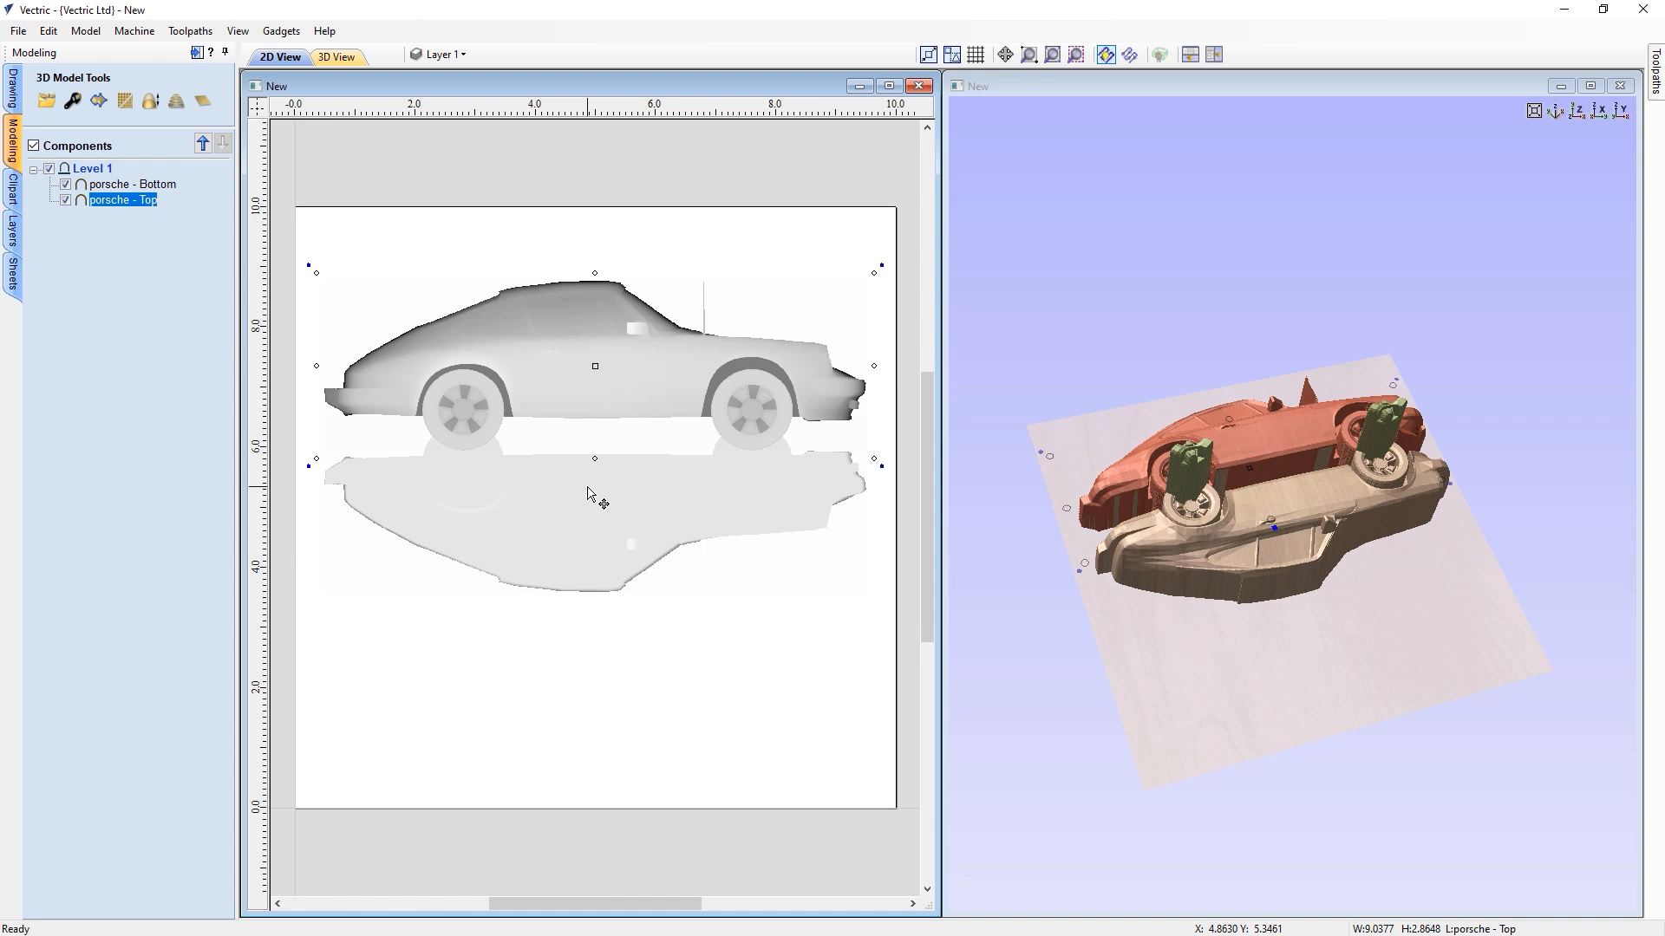
left_click(586, 518)
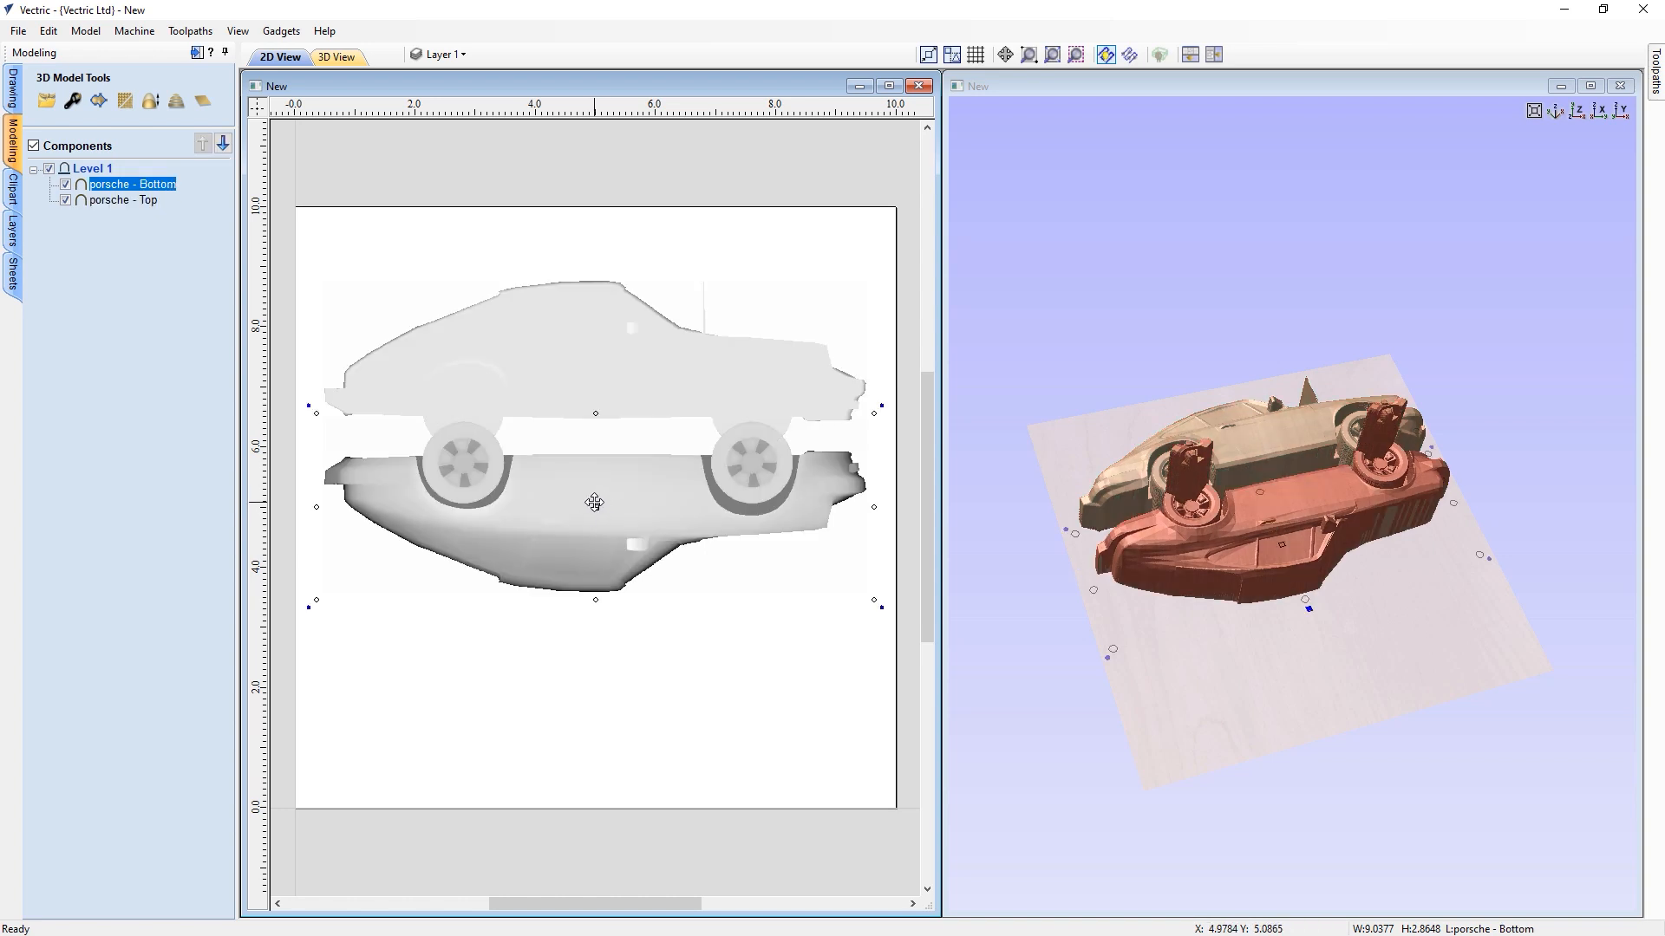
left_click_drag(595, 504, 592, 613)
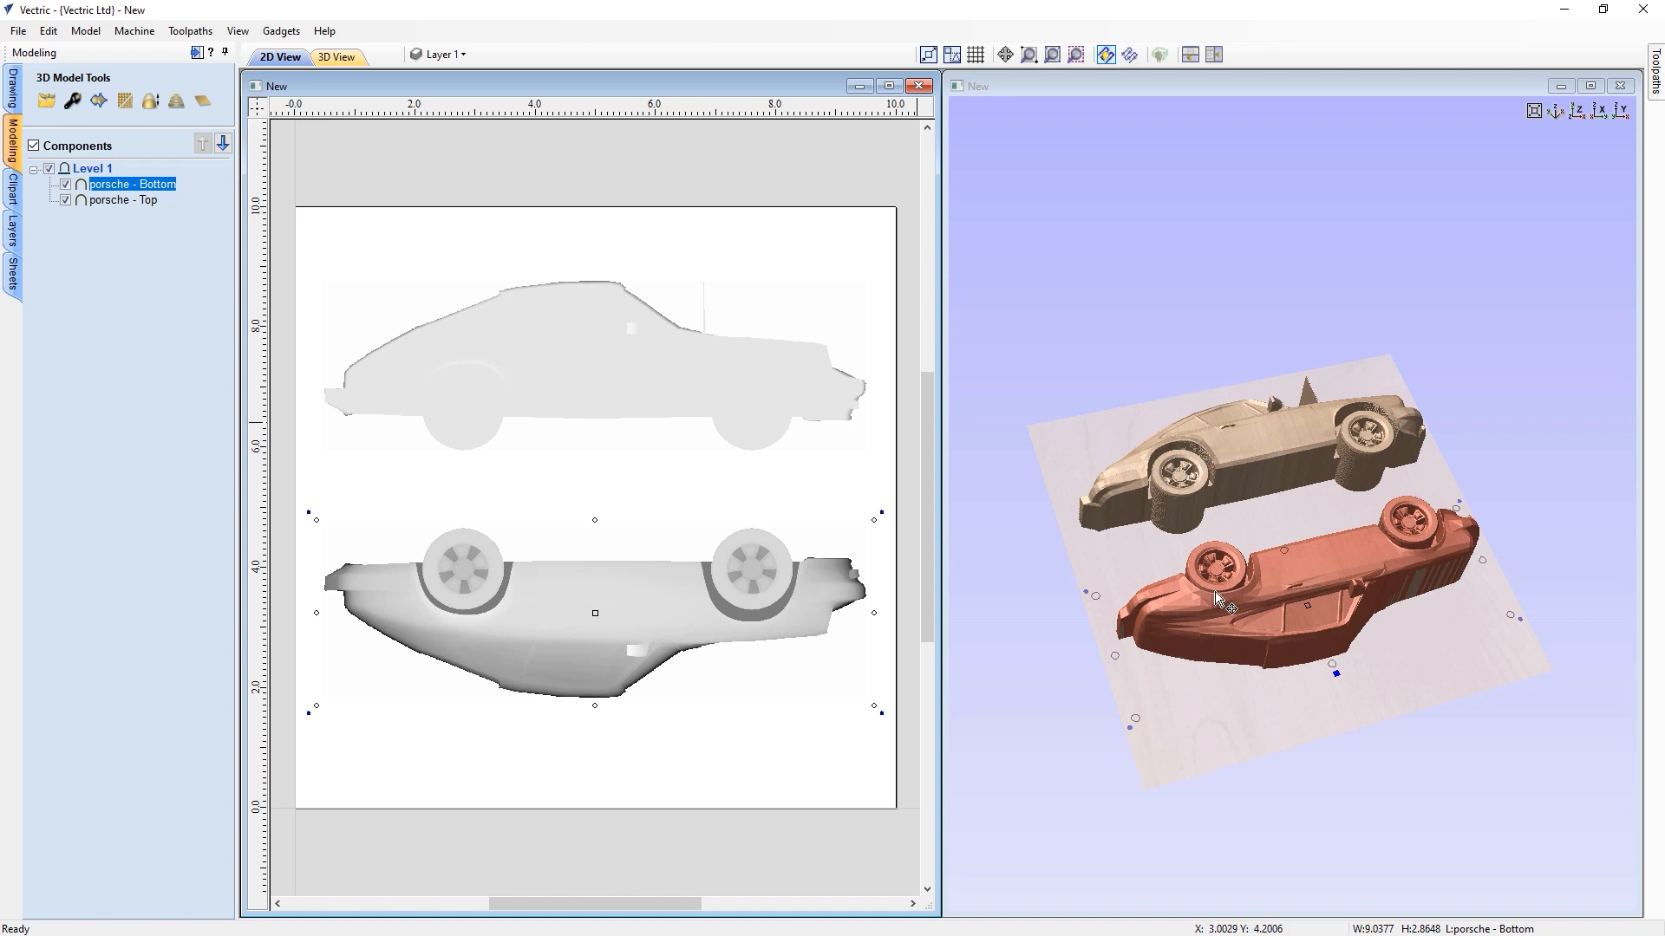
Enlarge the 3D view and examine the porsche - Bottom component's faceted surface around the wheel and side windows.
left_click(1593, 87)
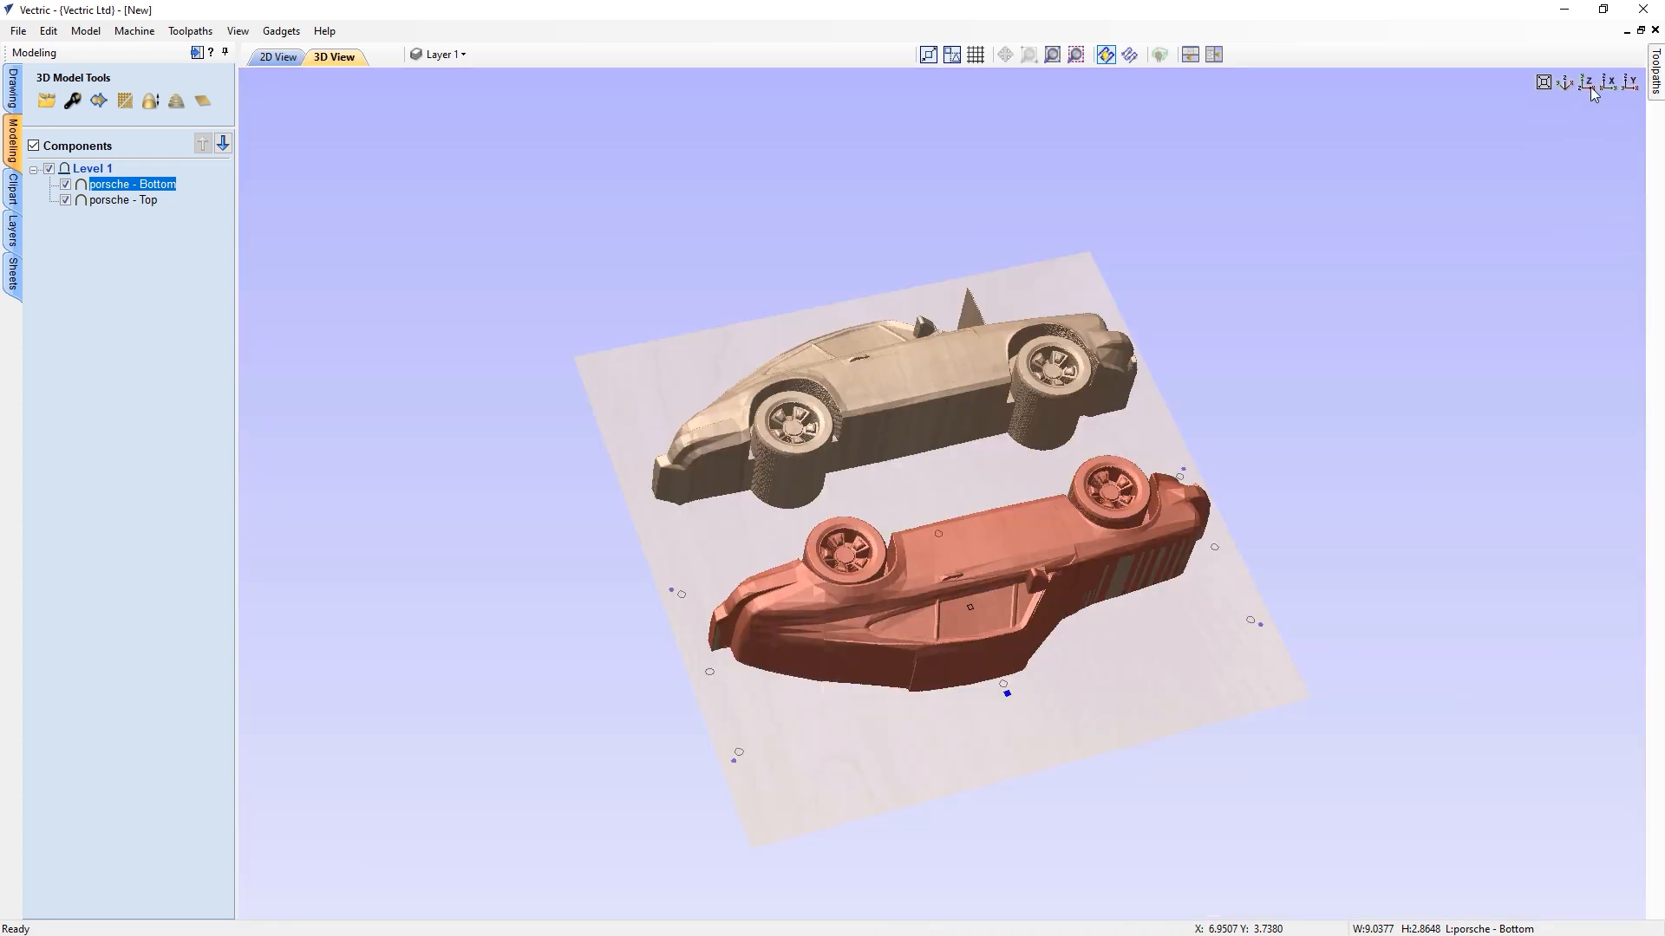
scroll(998, 652, "up", 6)
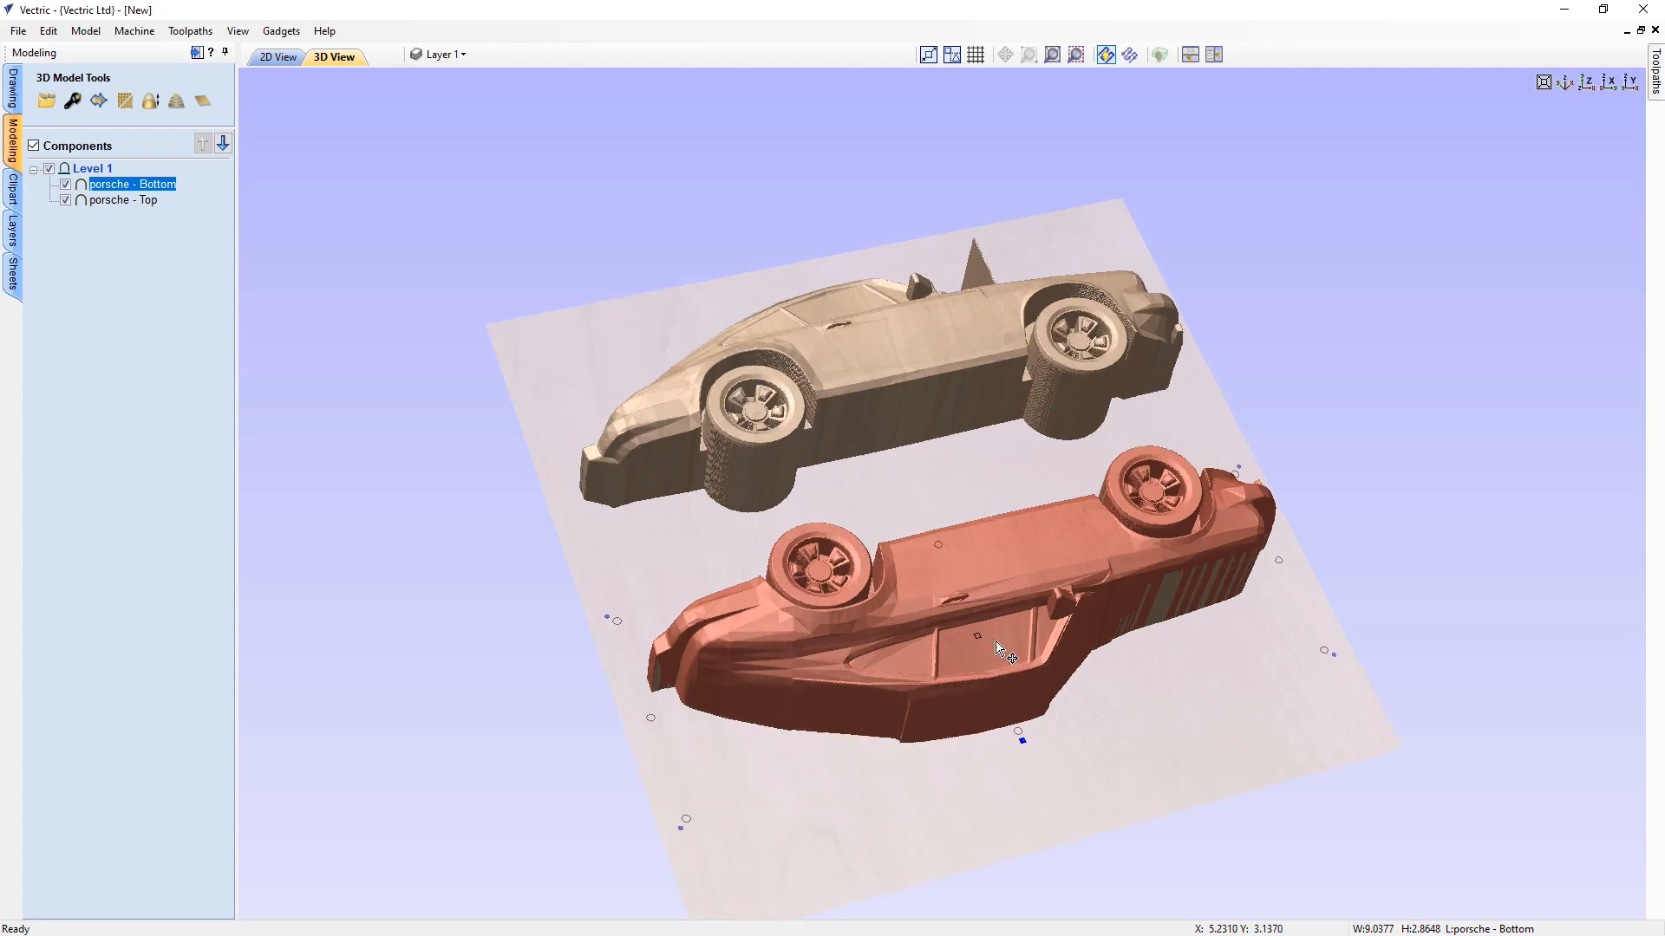
scroll(997, 652, "up", 2)
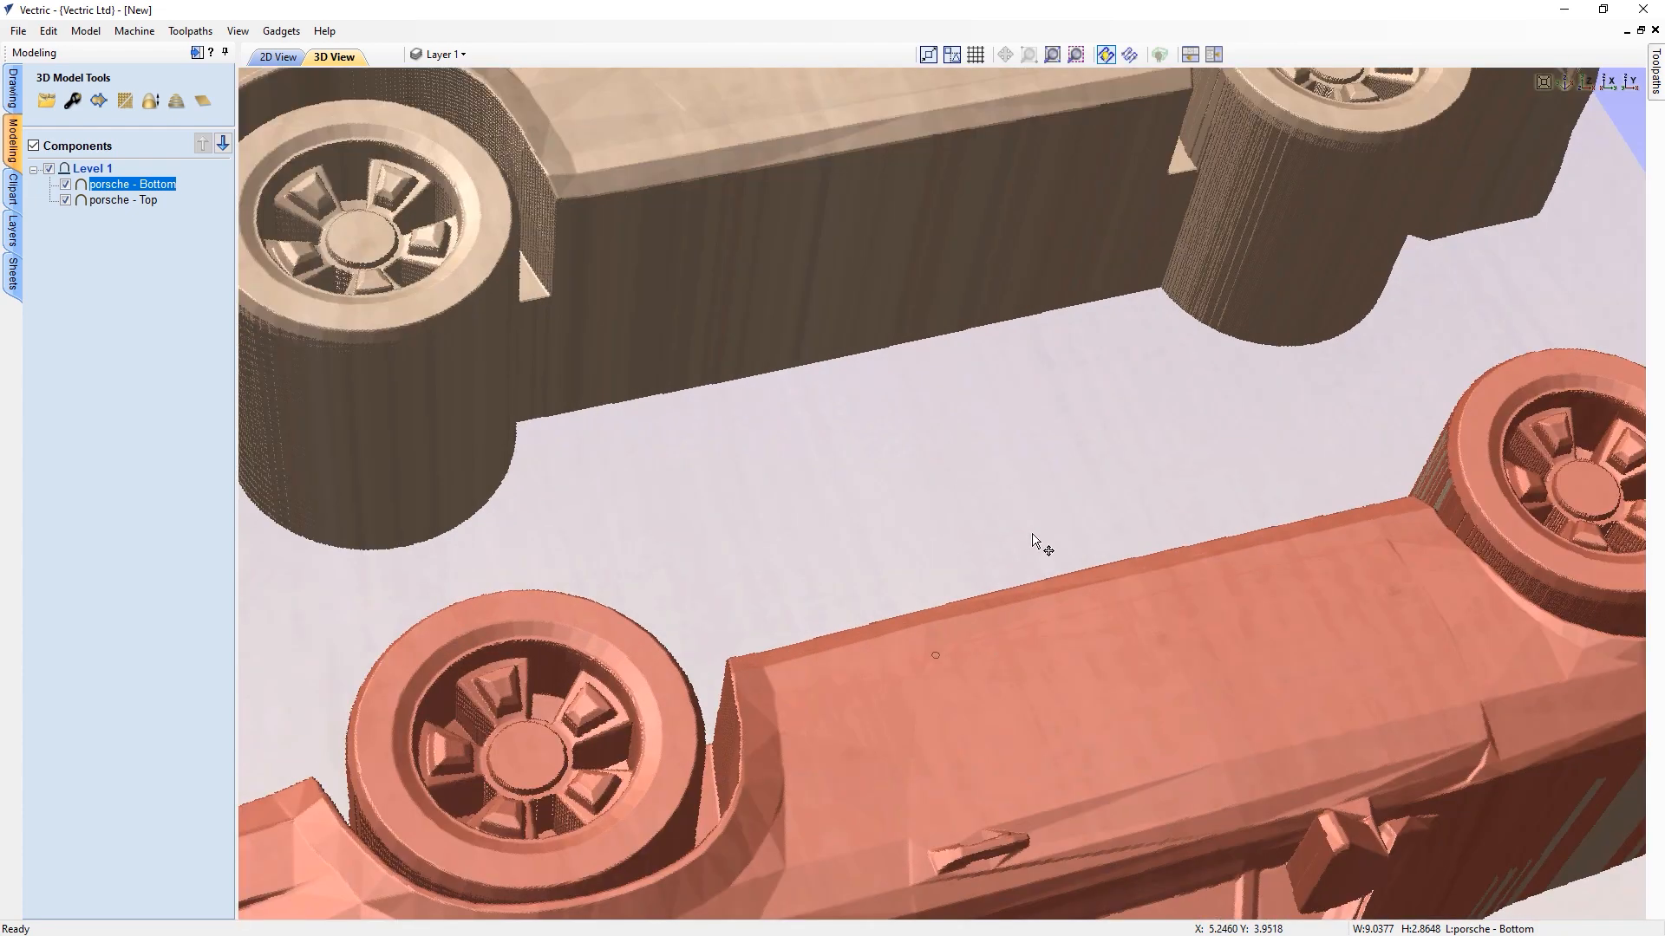
middle_click_drag(1051, 527, 1164, 132)
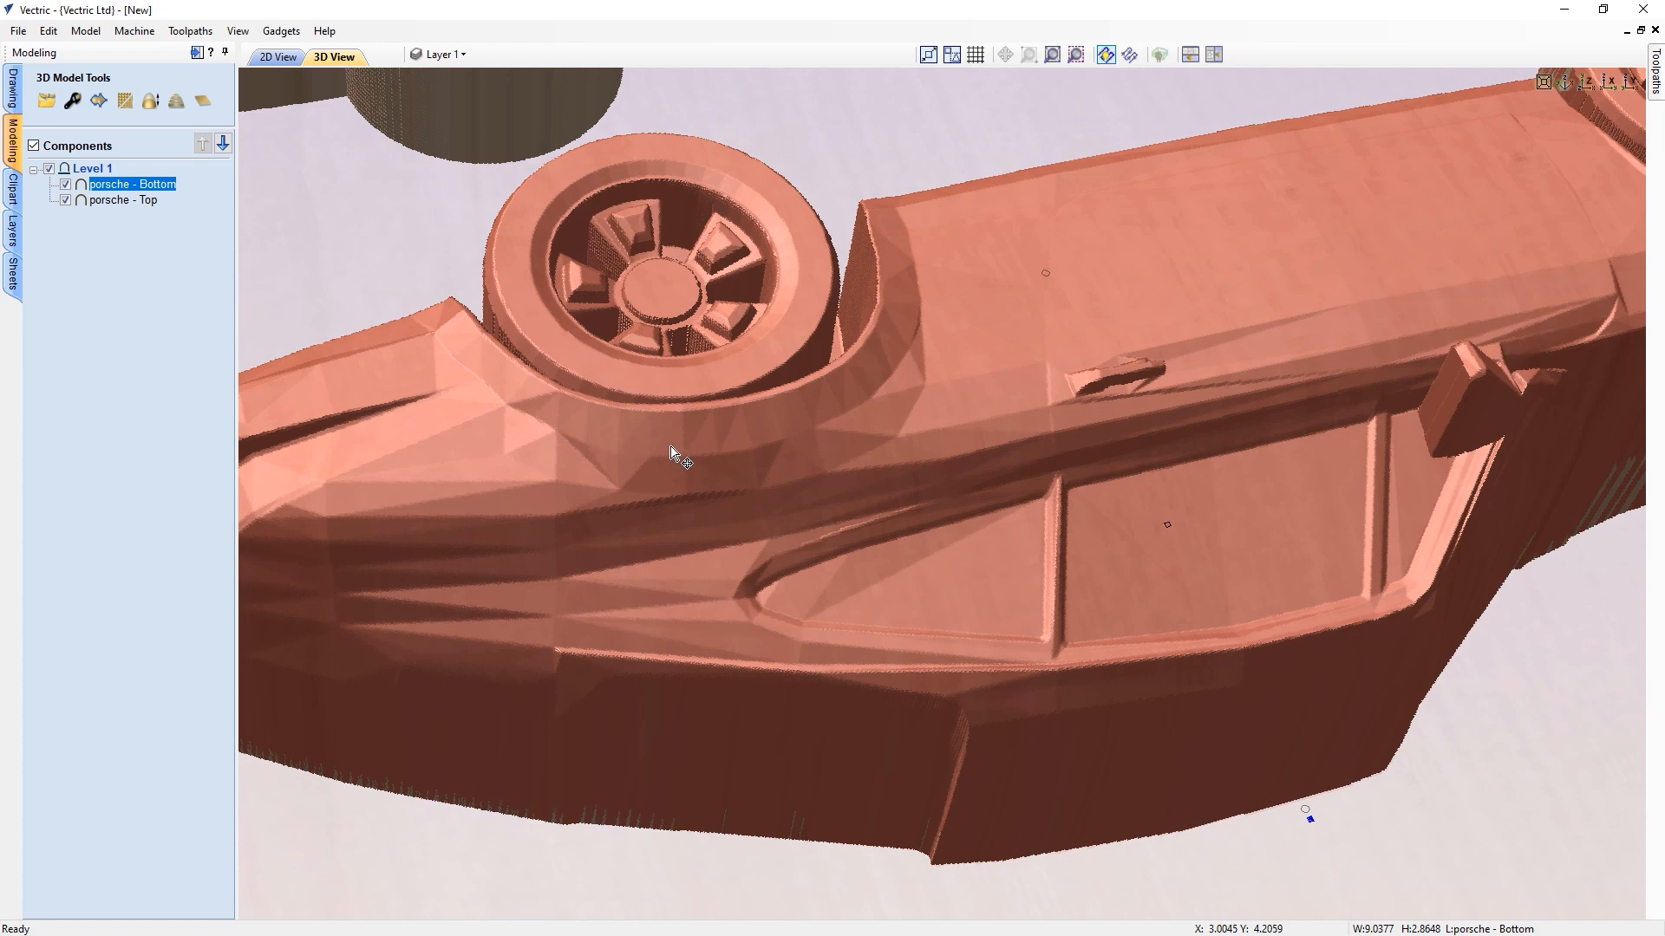
Preview roughly medium smoothing on the porsche - Bottom component and close the Smooth Components tool without applying it.
left_click(124, 102)
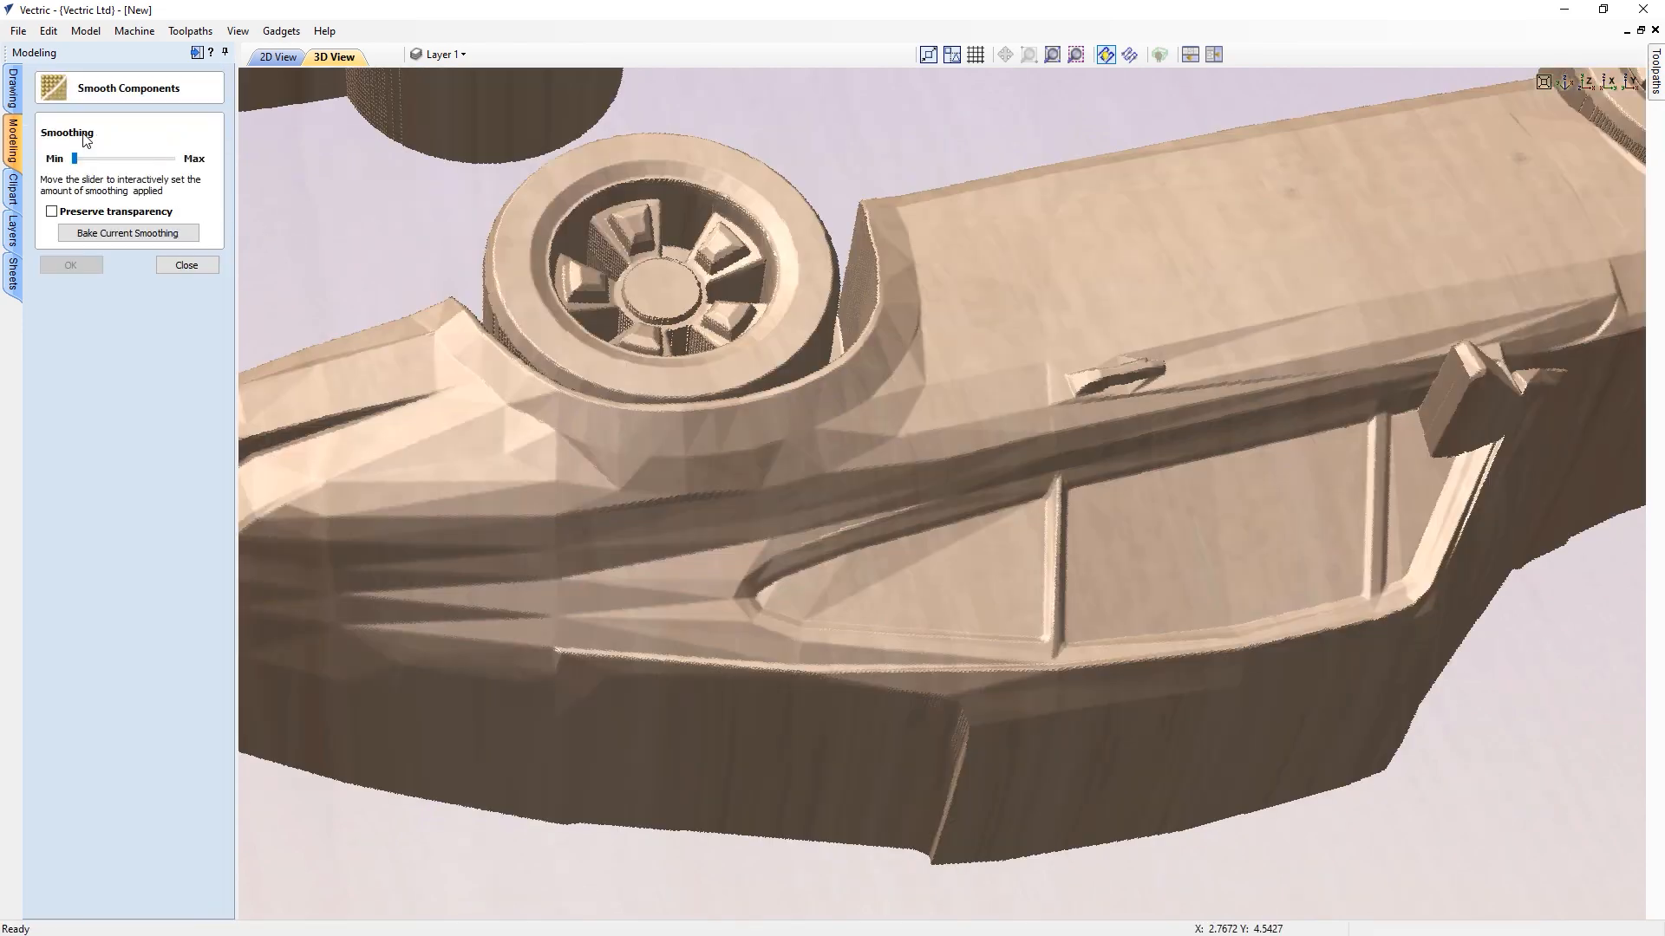
left_click(118, 161)
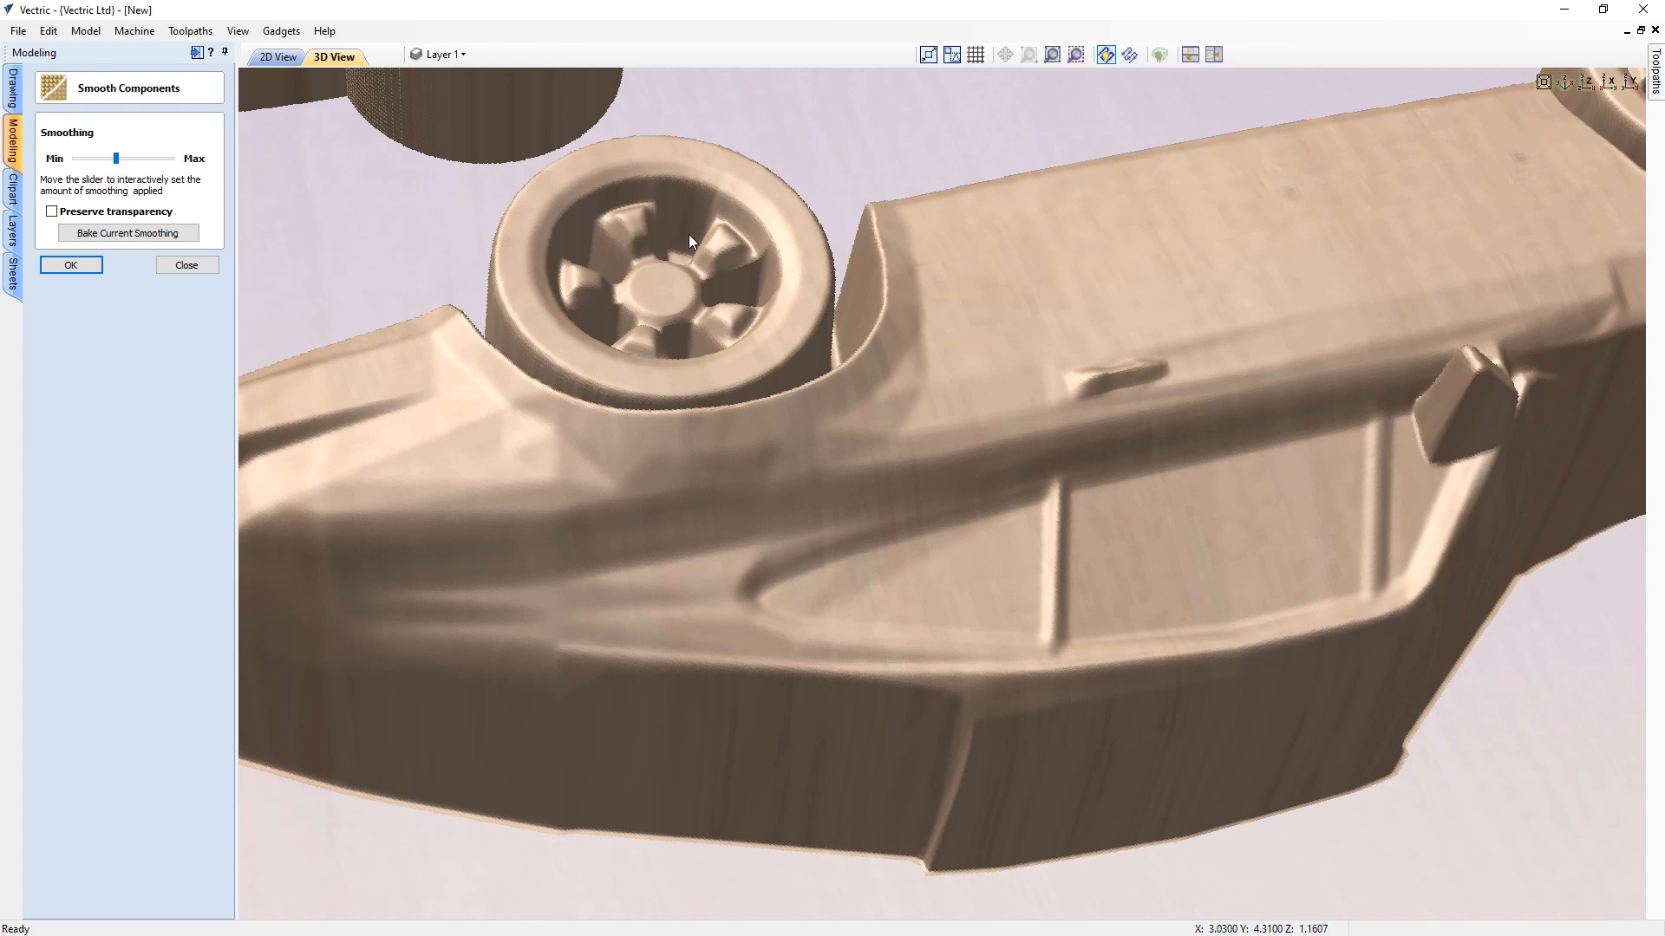
left_click(189, 271)
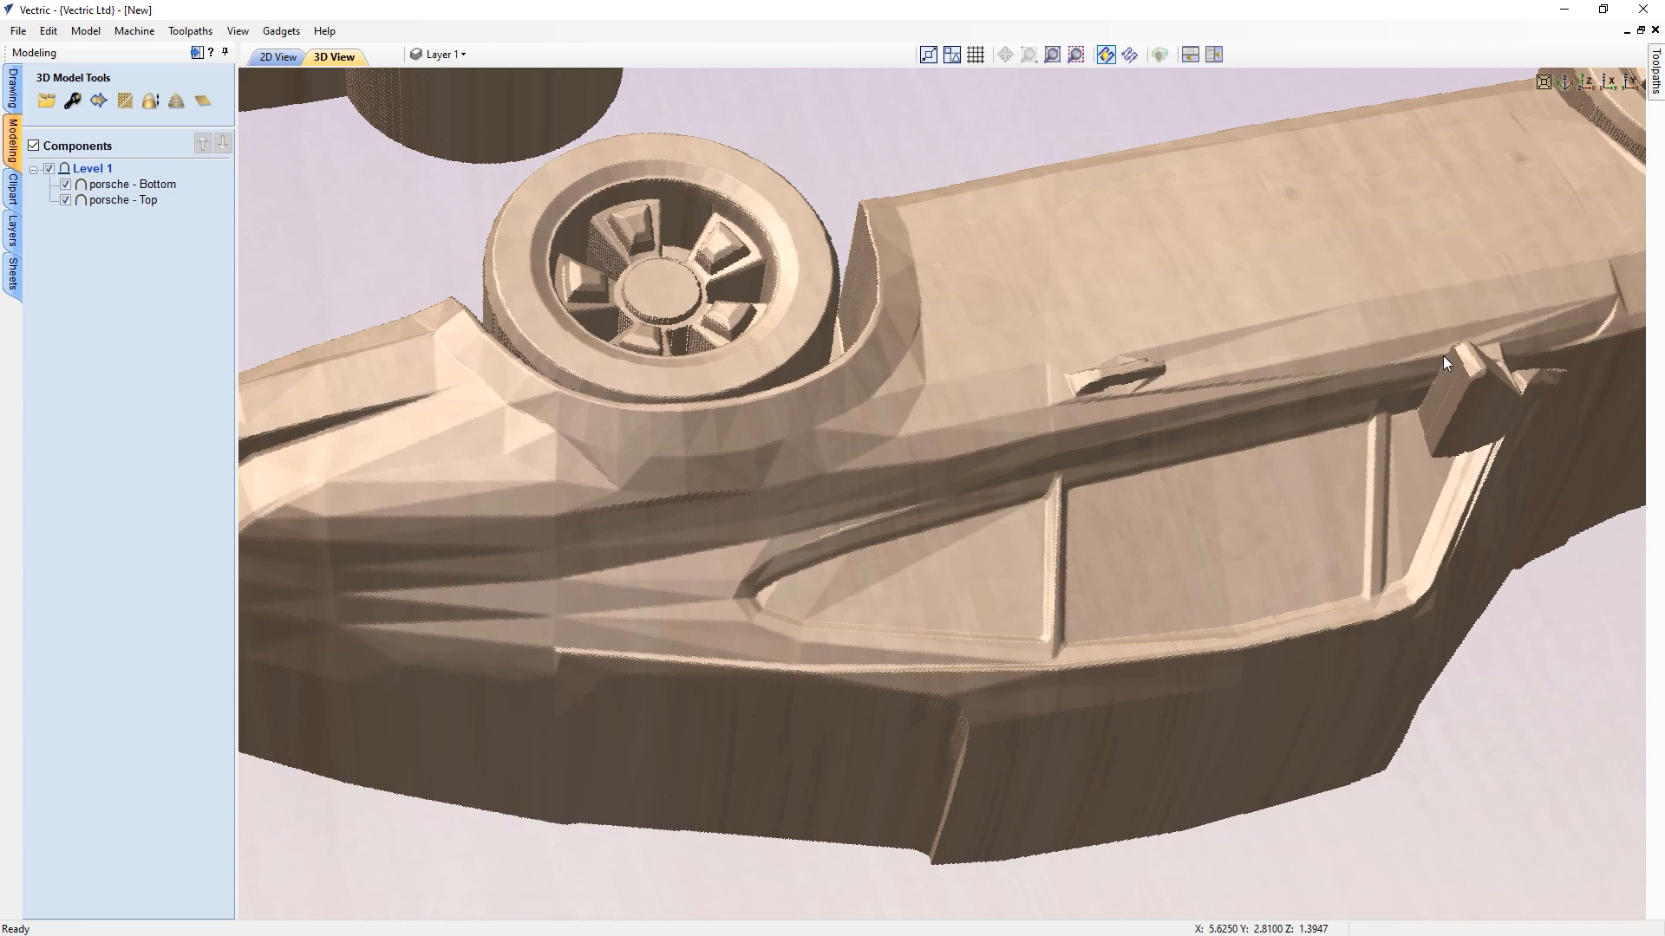
Examine the imported car halves in 3D for vertical walls below the undercuts, from the mirror to the wheels, front end and antenna.
middle_click_drag(1425, 355, 1153, 406)
scroll(1153, 405, "up", 2)
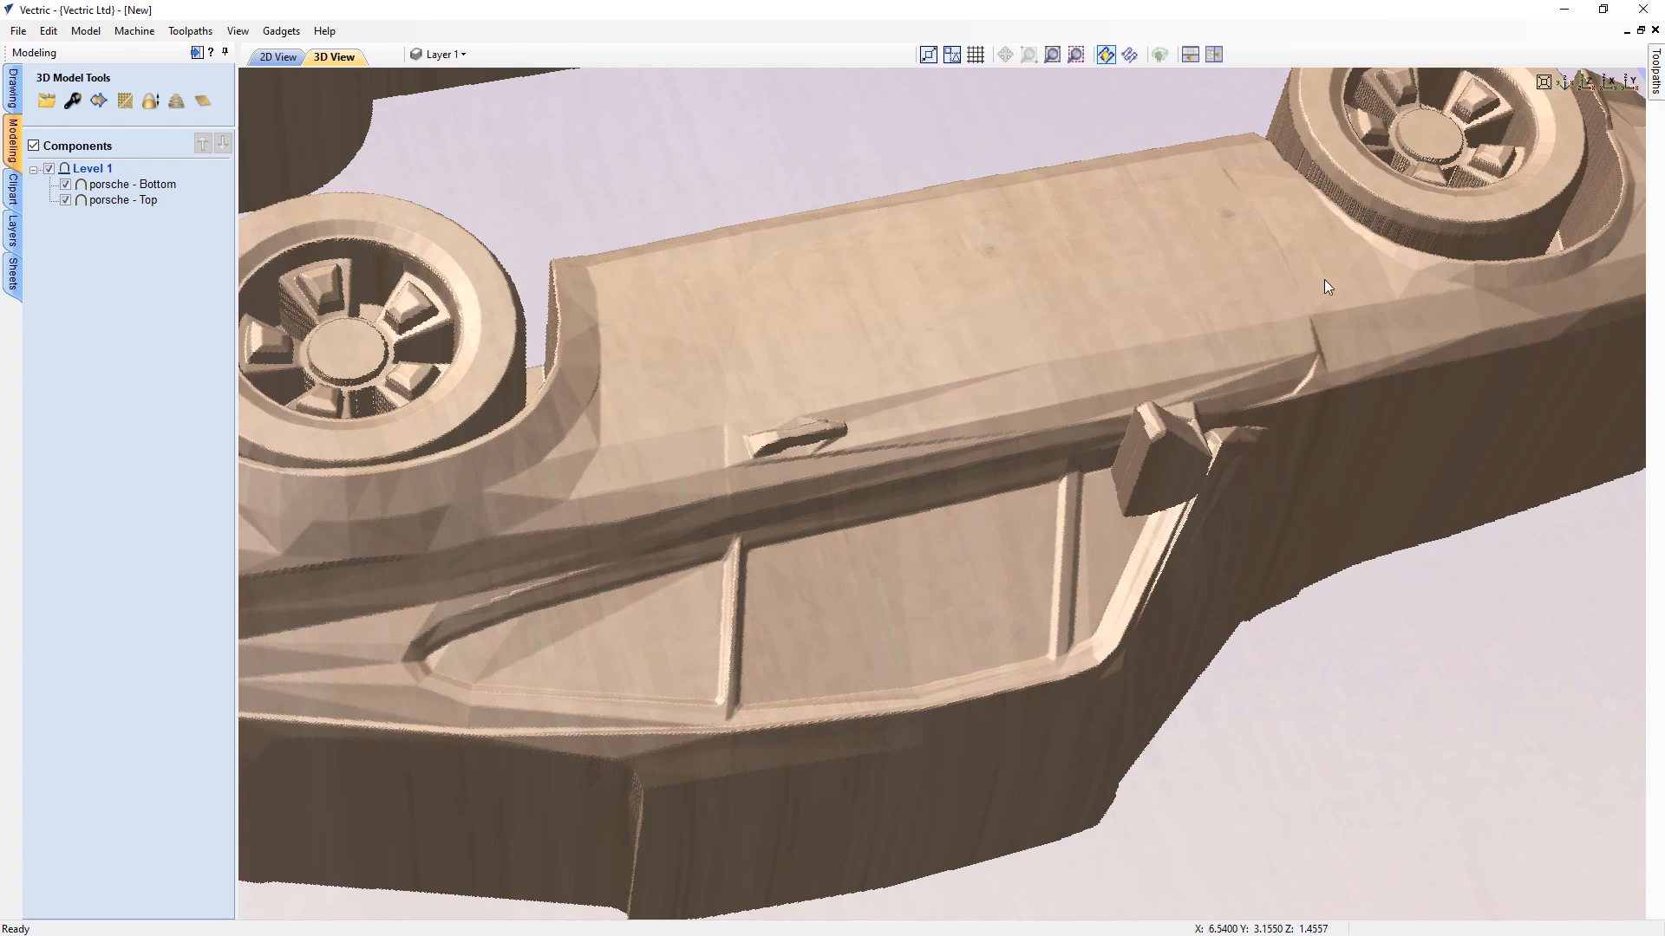
left_click_drag(1172, 379, 744, 399)
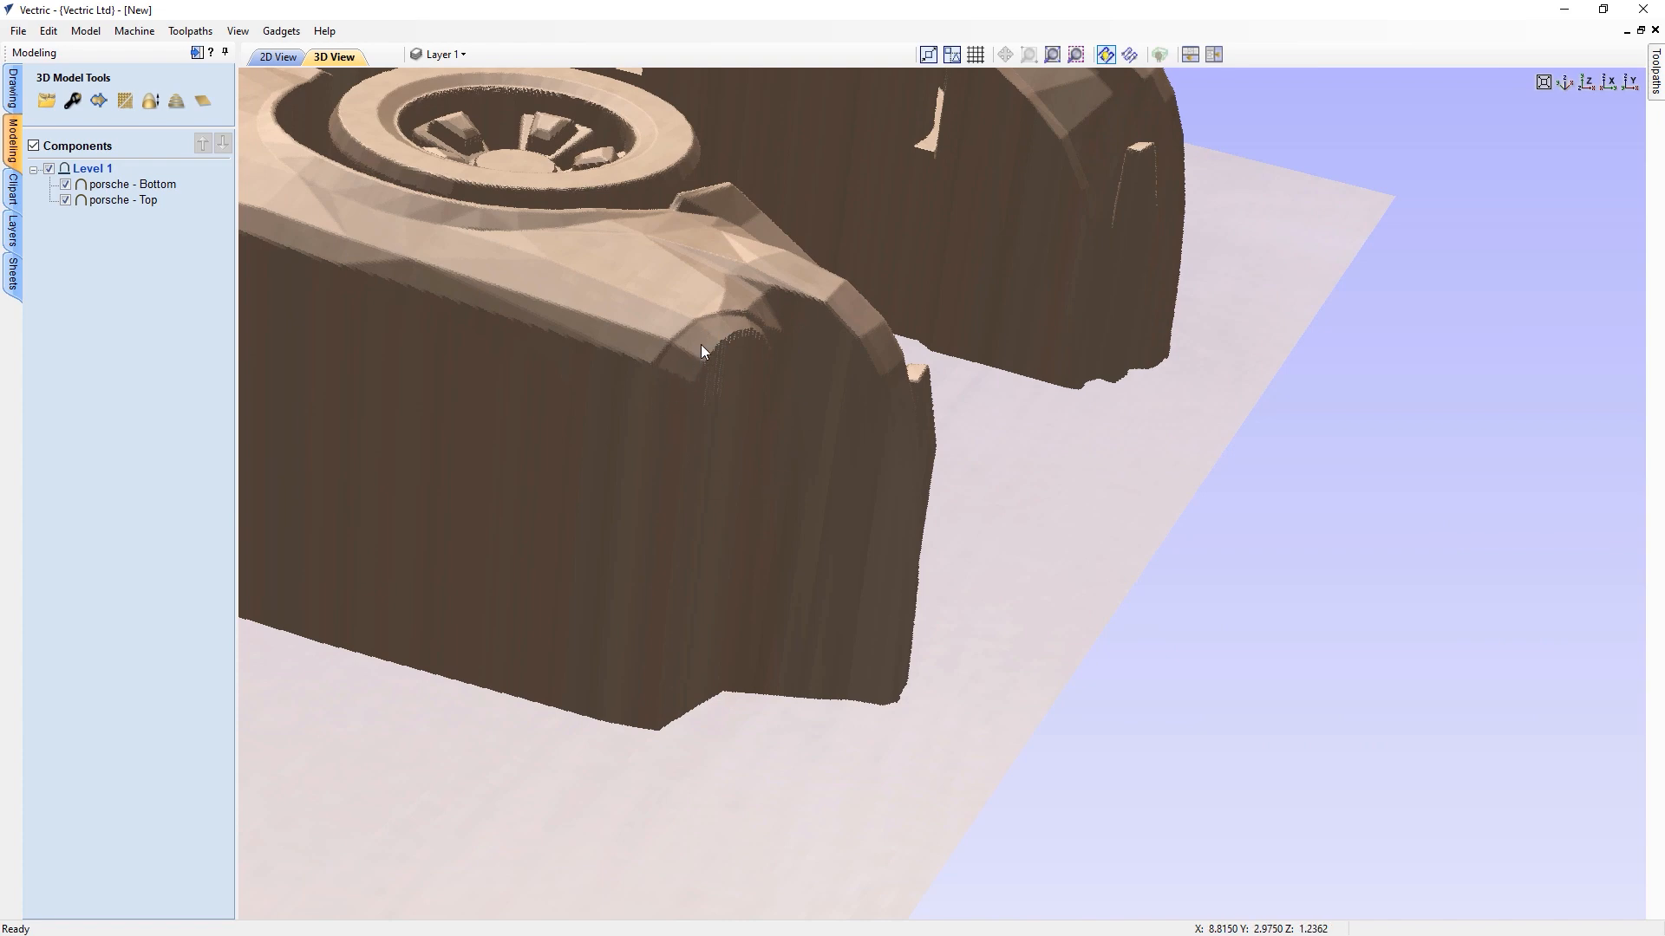
left_click_drag(1052, 404, 568, 273)
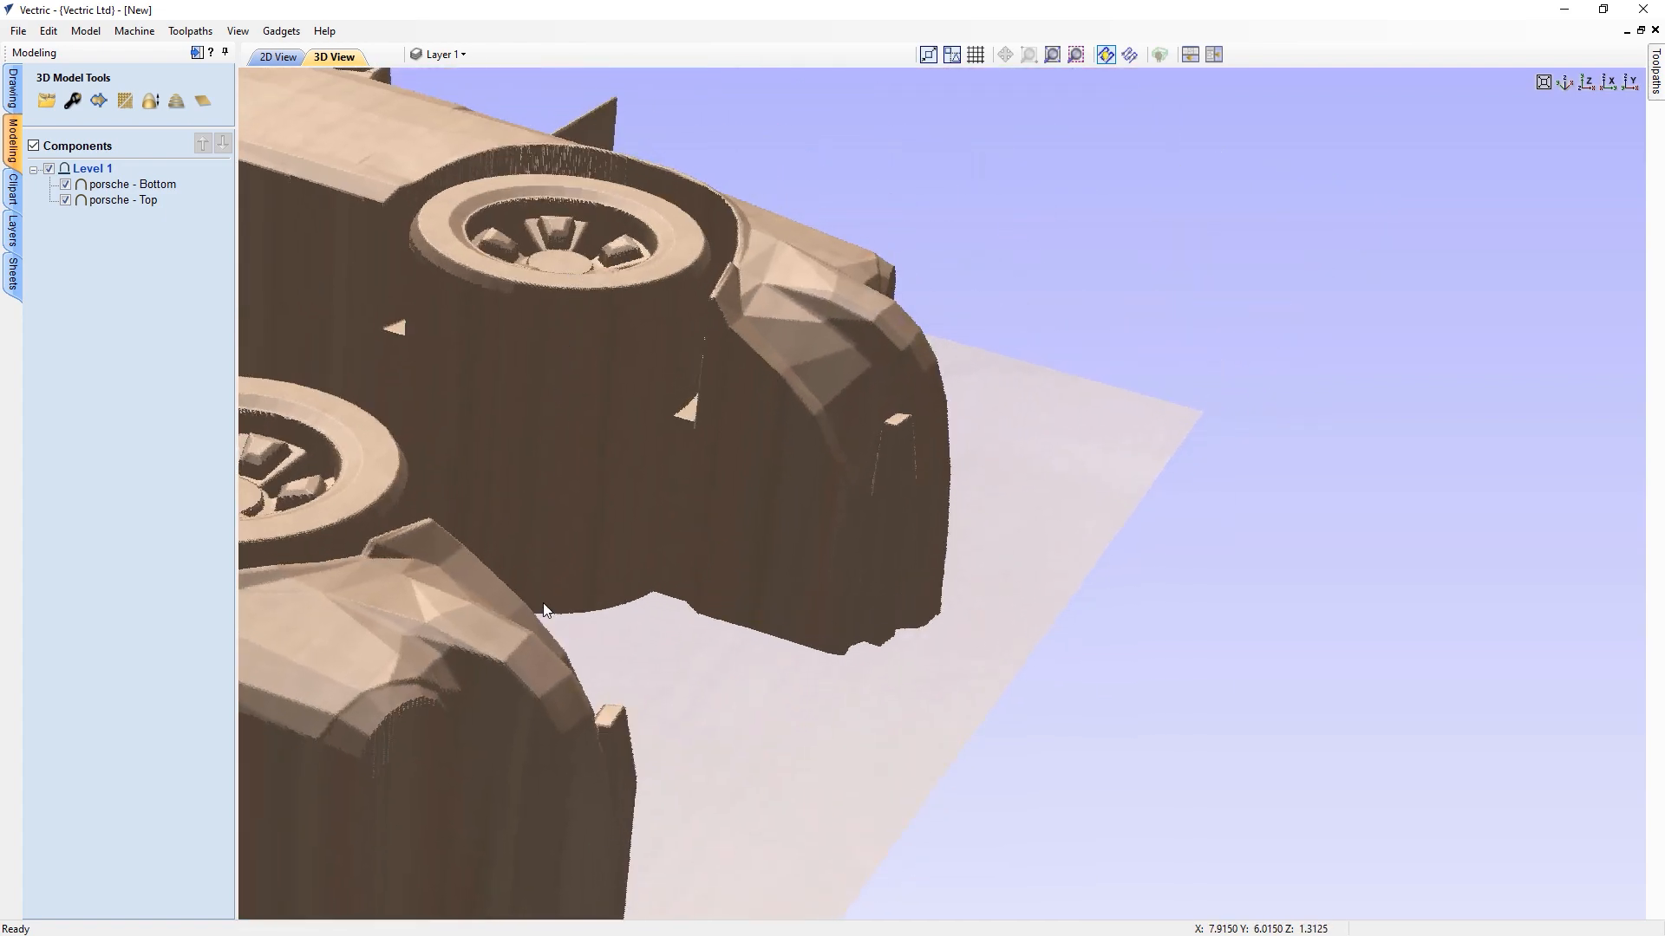
left_click_drag(802, 326, 1084, 548)
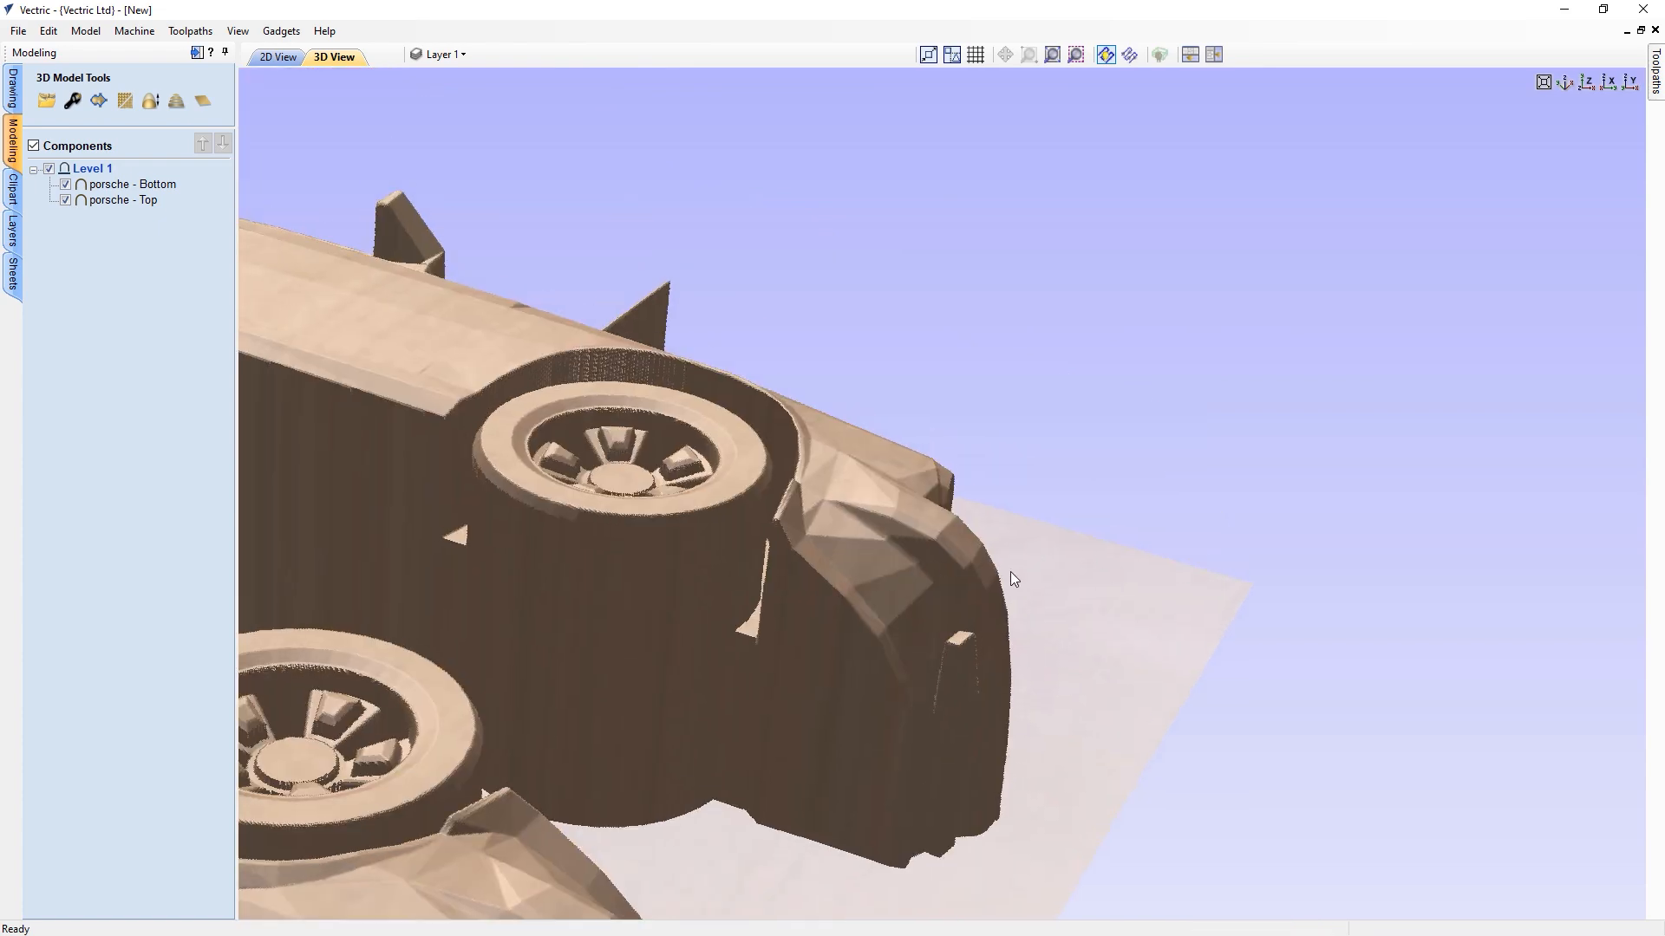
left_click_drag(856, 560, 885, 215)
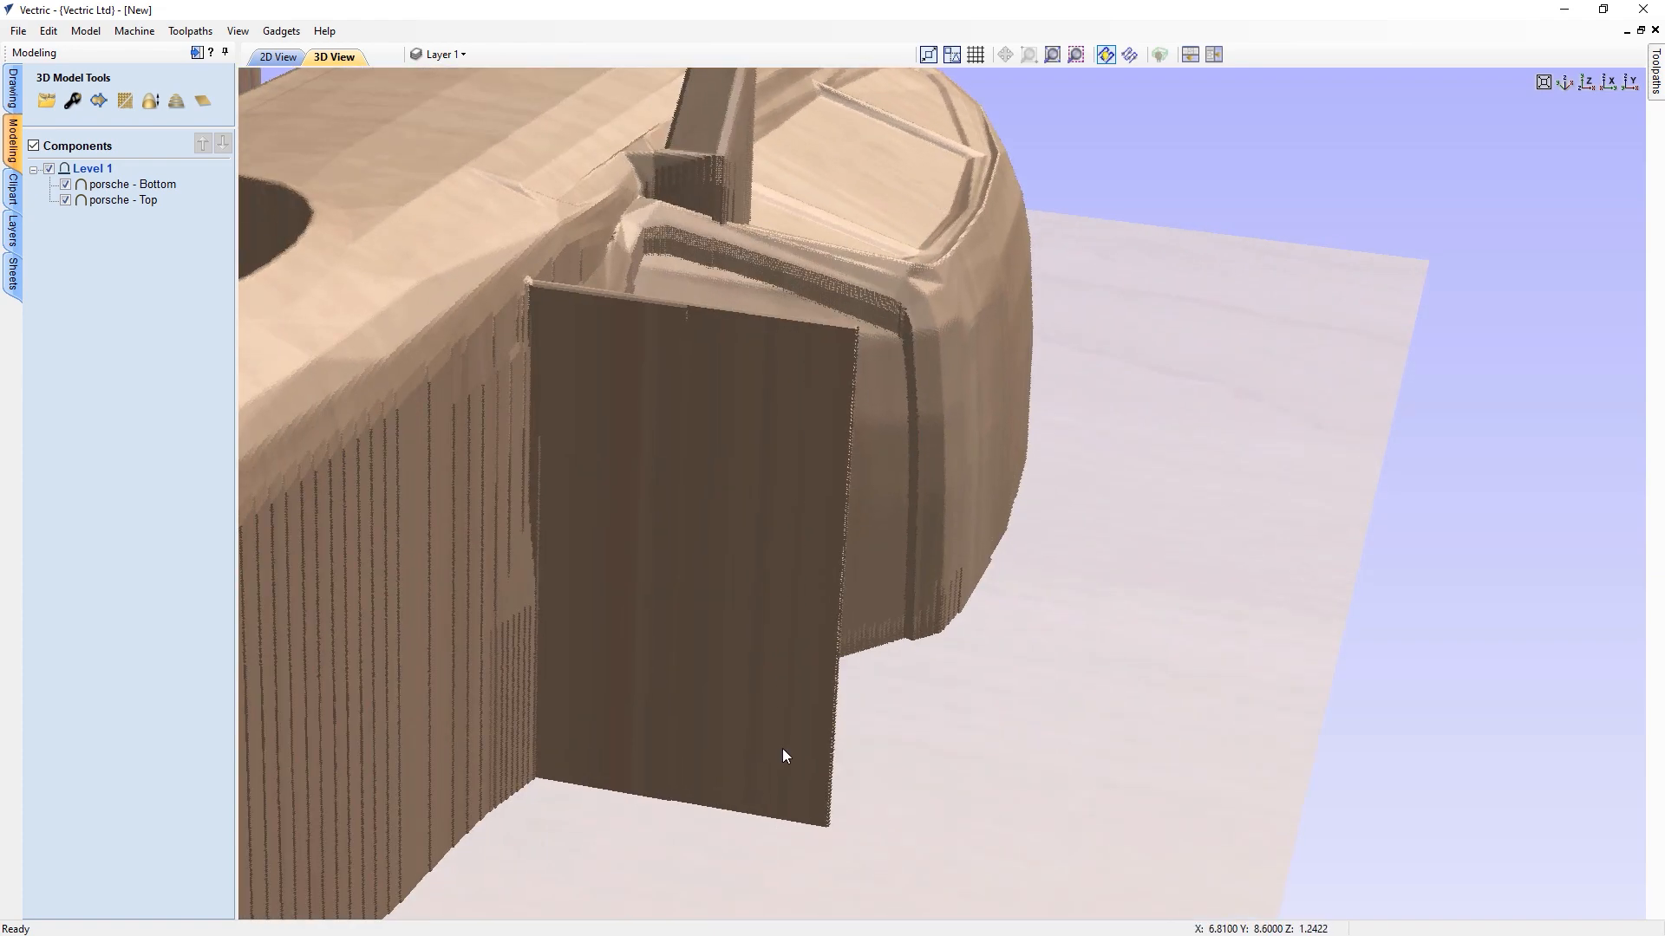
Reopen the 3D model import for the porsche - Bottom component, review its position settings, and exit the import.
left_click(1564, 82)
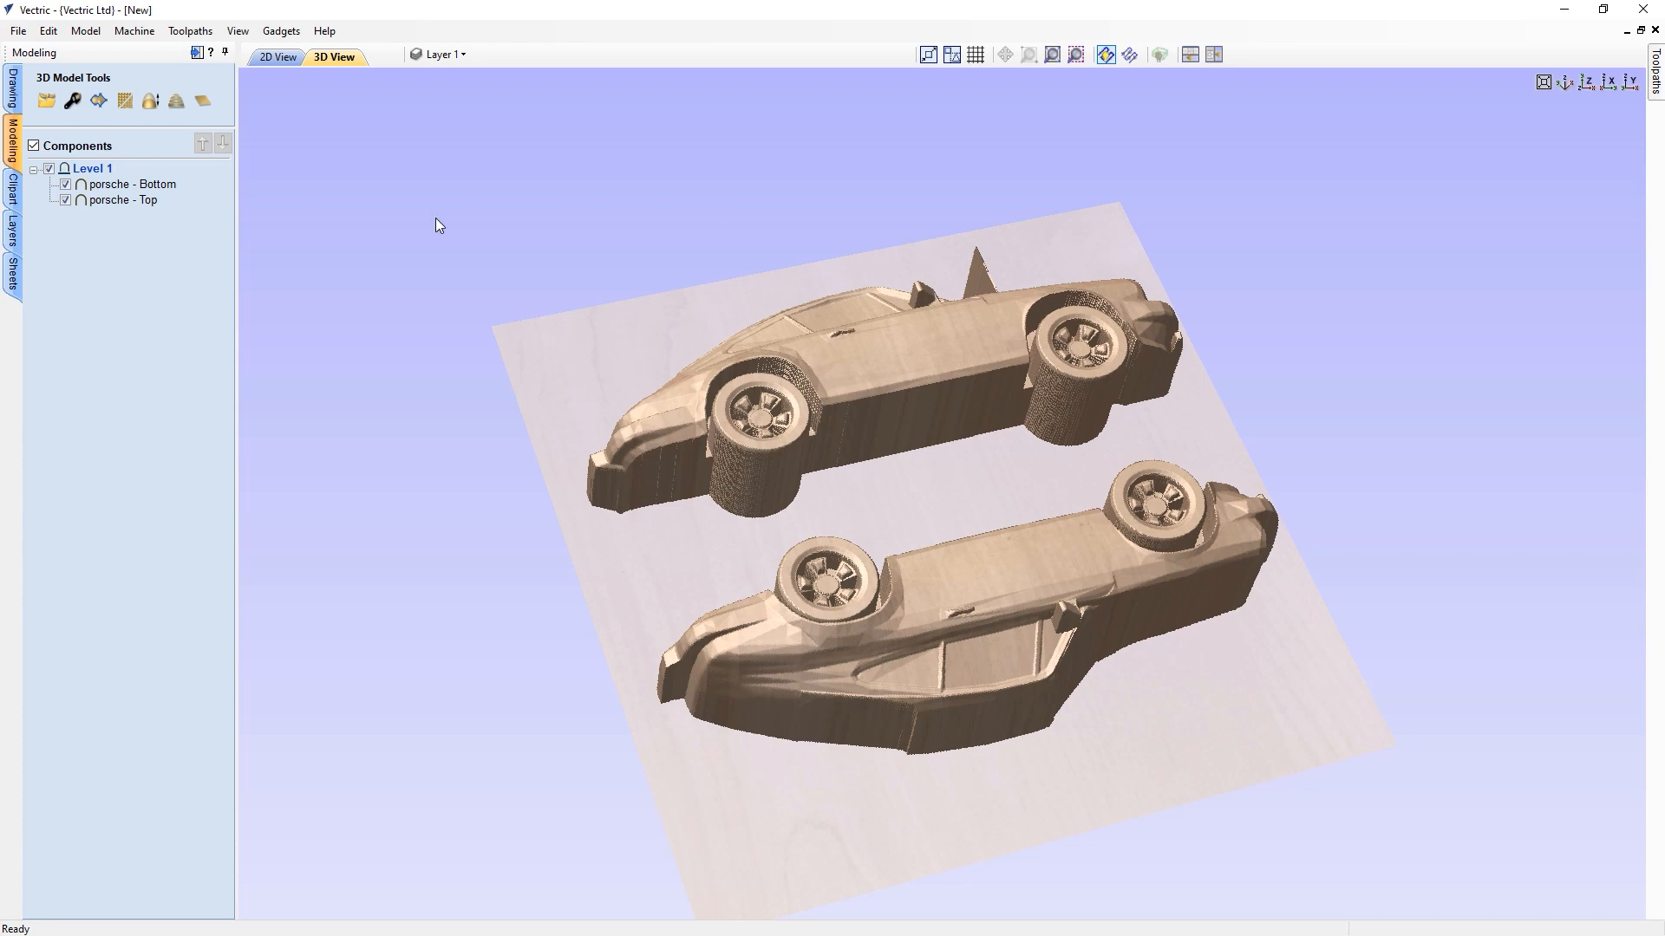
right_click(111, 189)
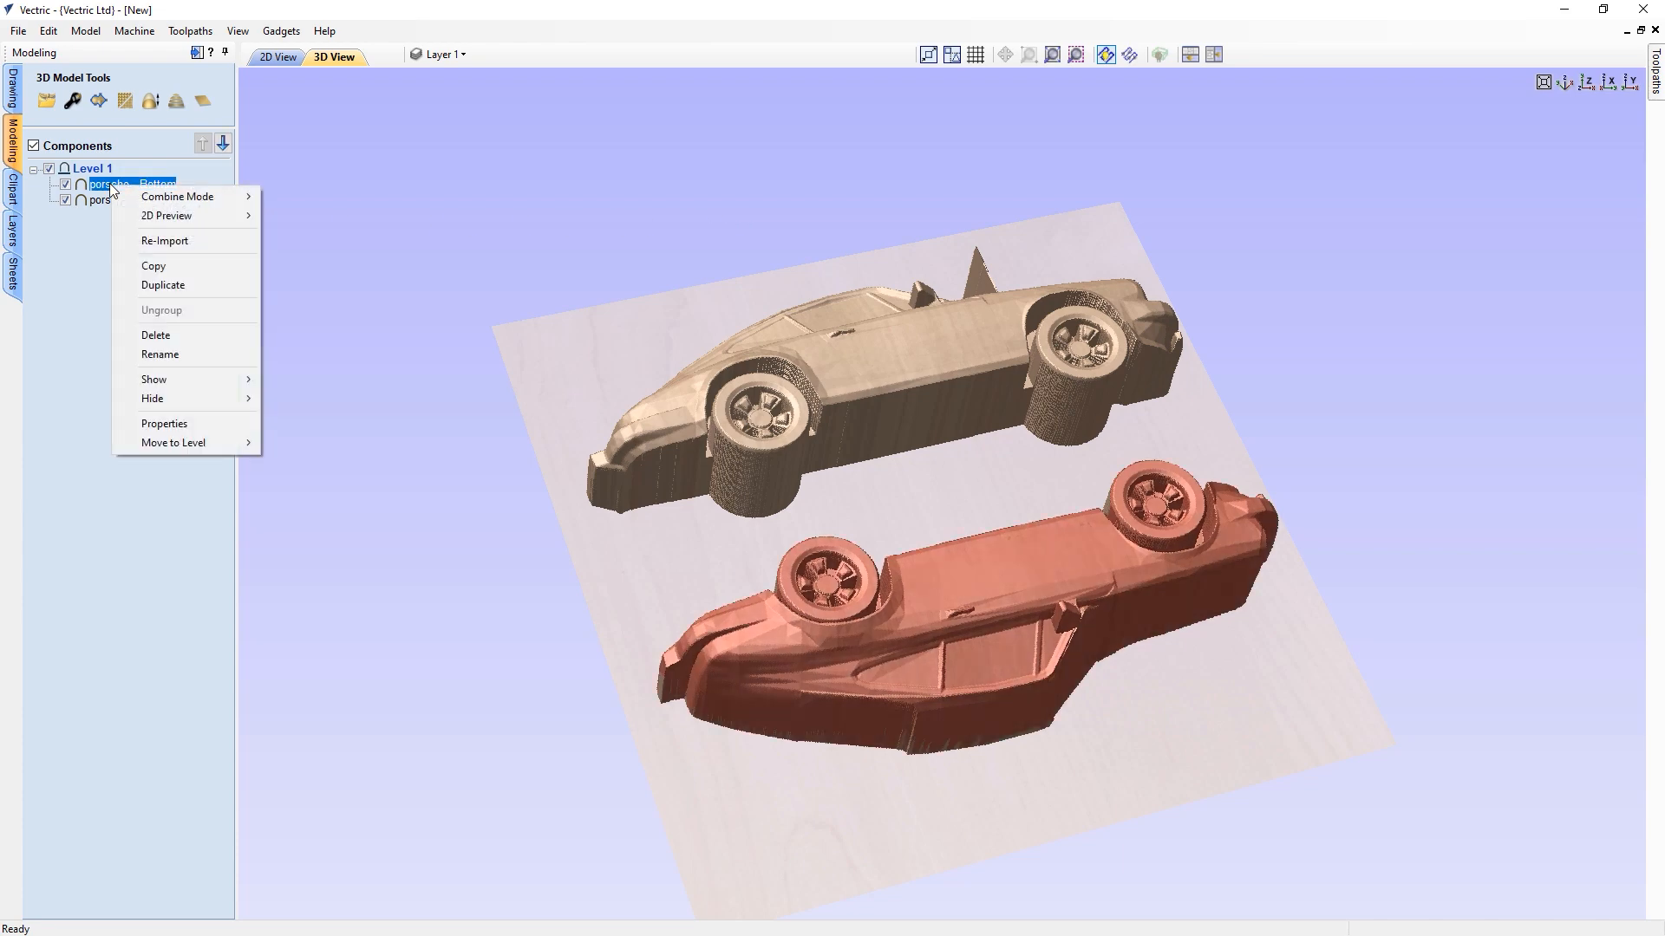
left_click(182, 240)
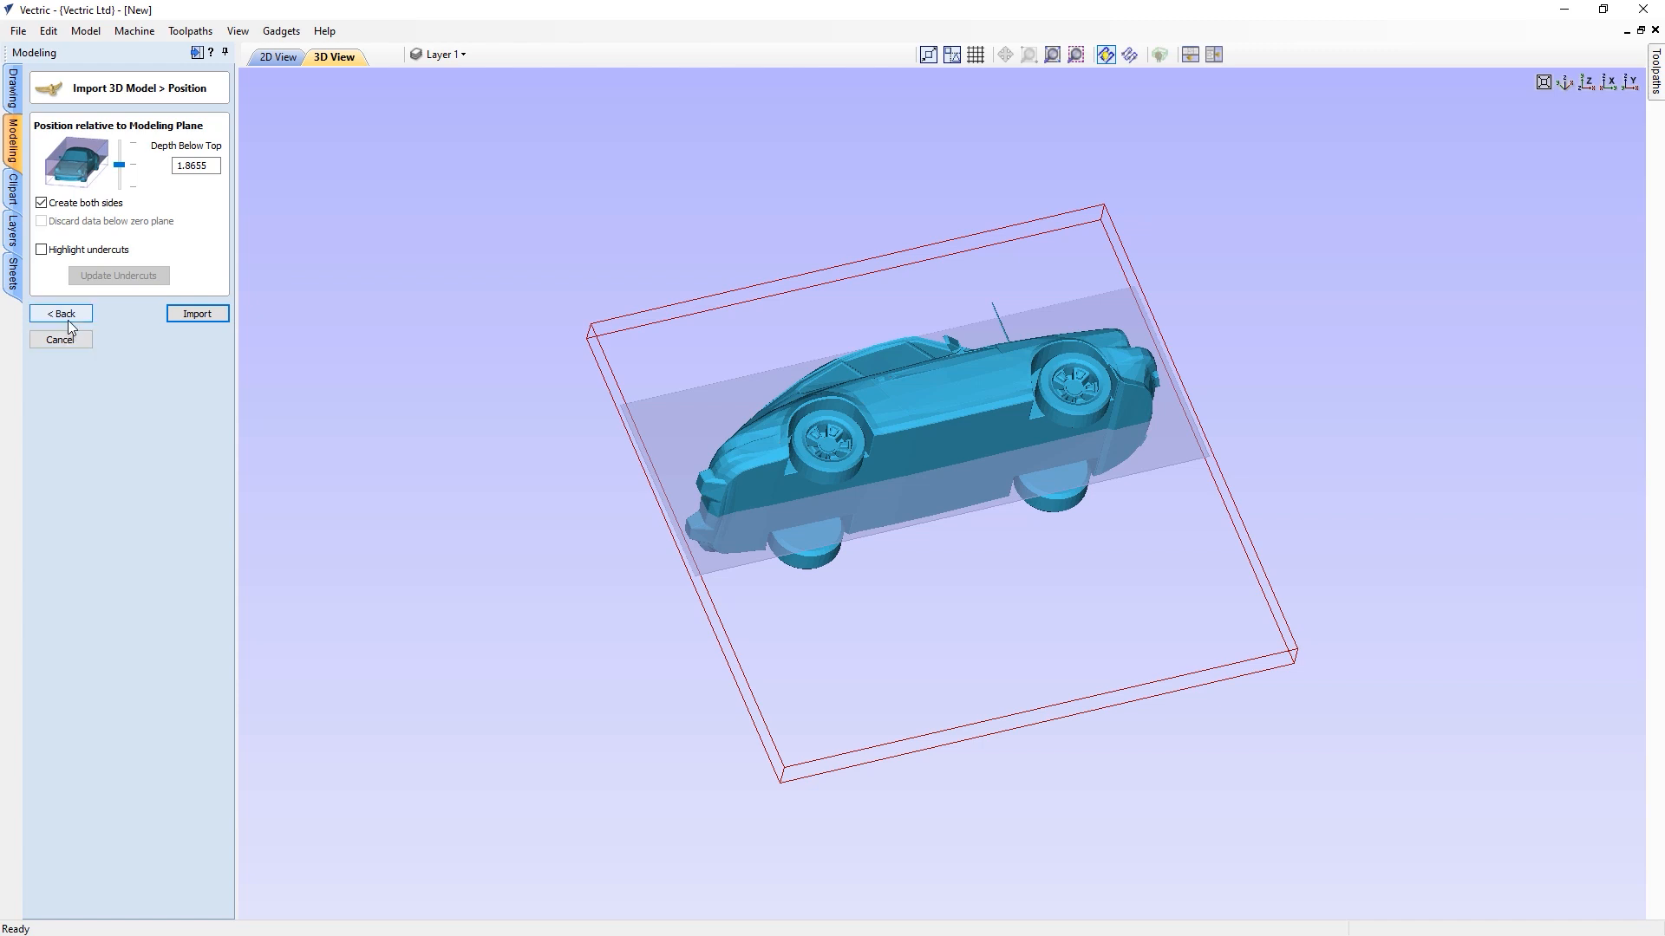
key("Return")
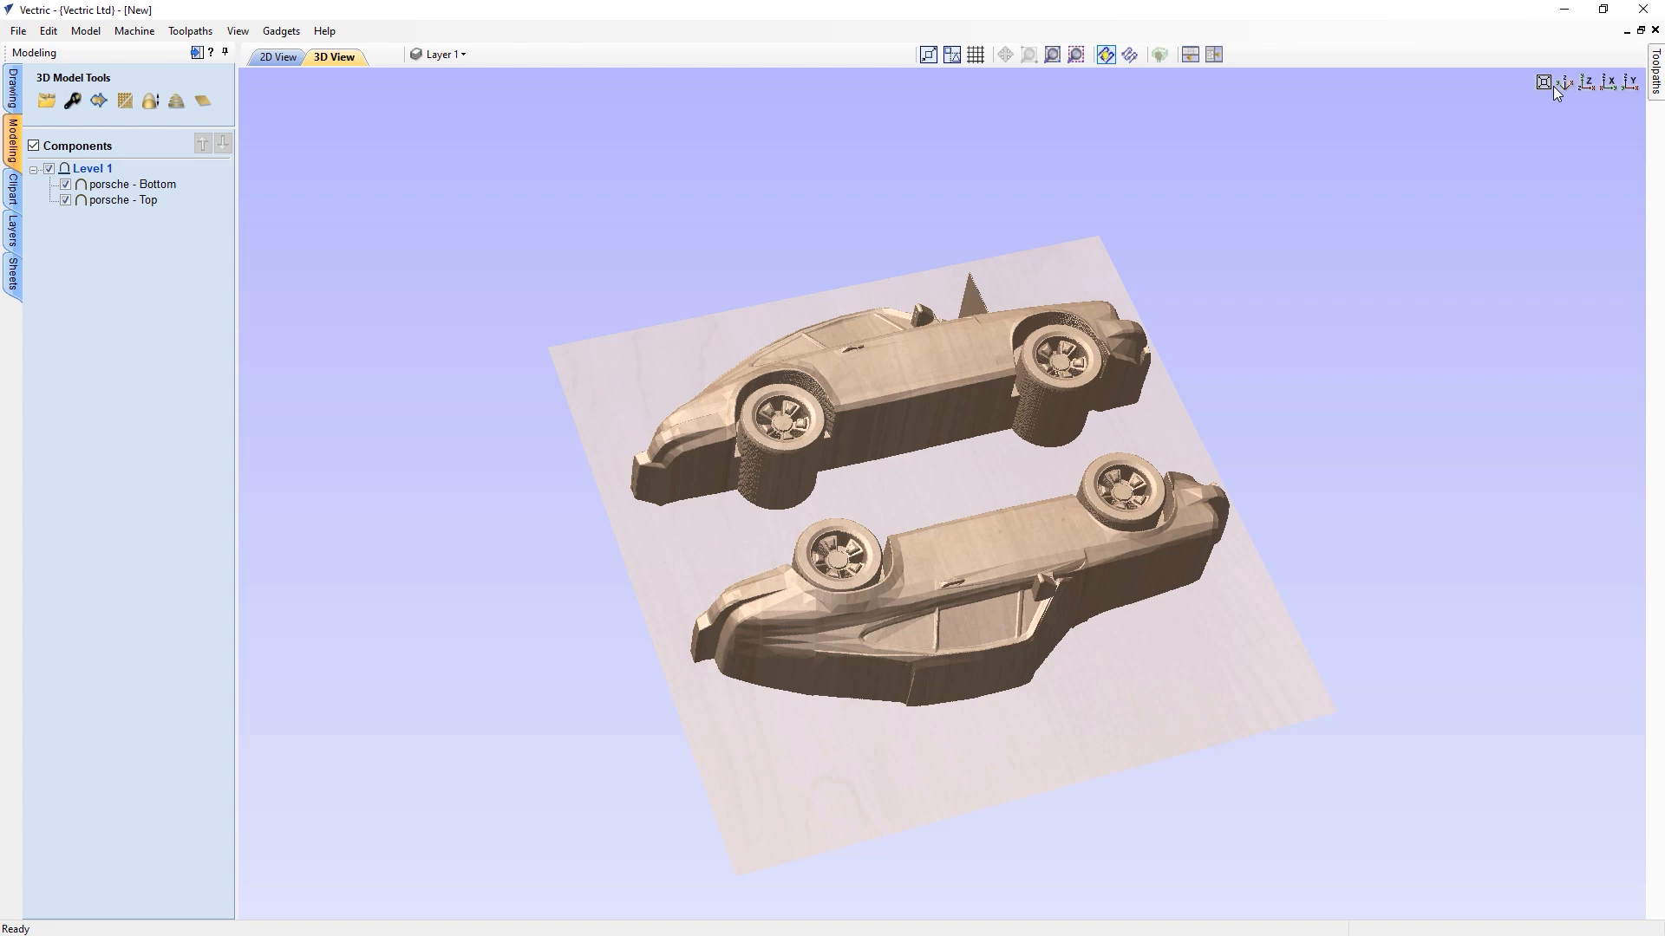
Close the porsche job without saving and, in Aspire, create a single-sided 10 x 10 x 0.5 inch job.
left_click(1654, 30)
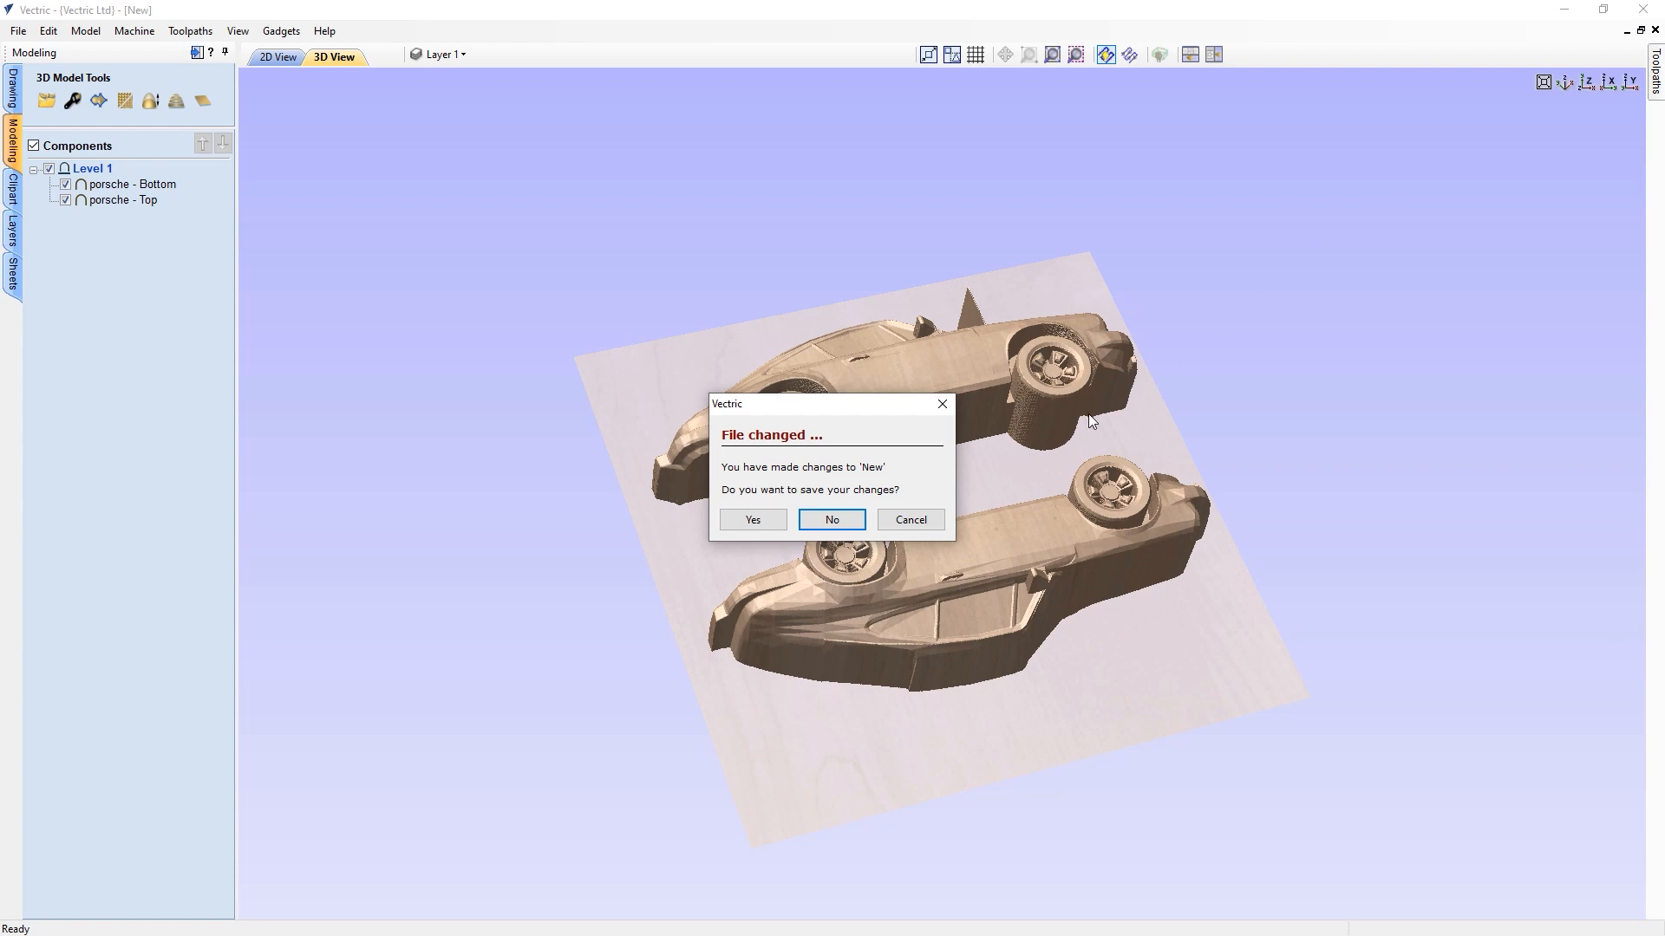
left_click(848, 530)
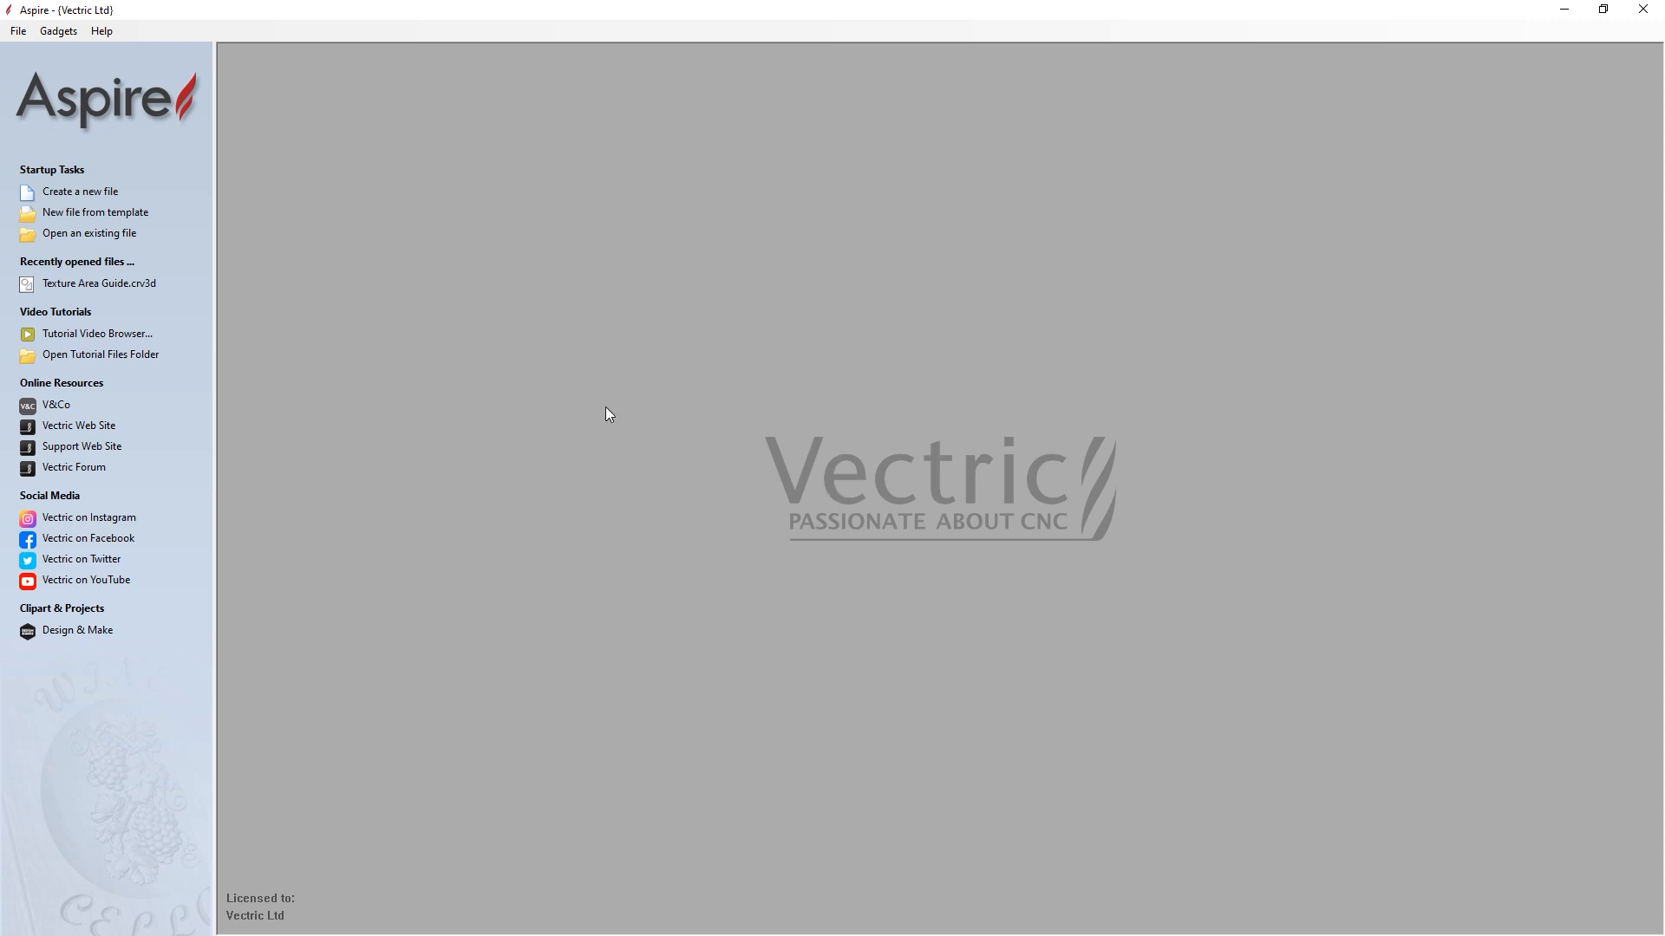
left_click(95, 199)
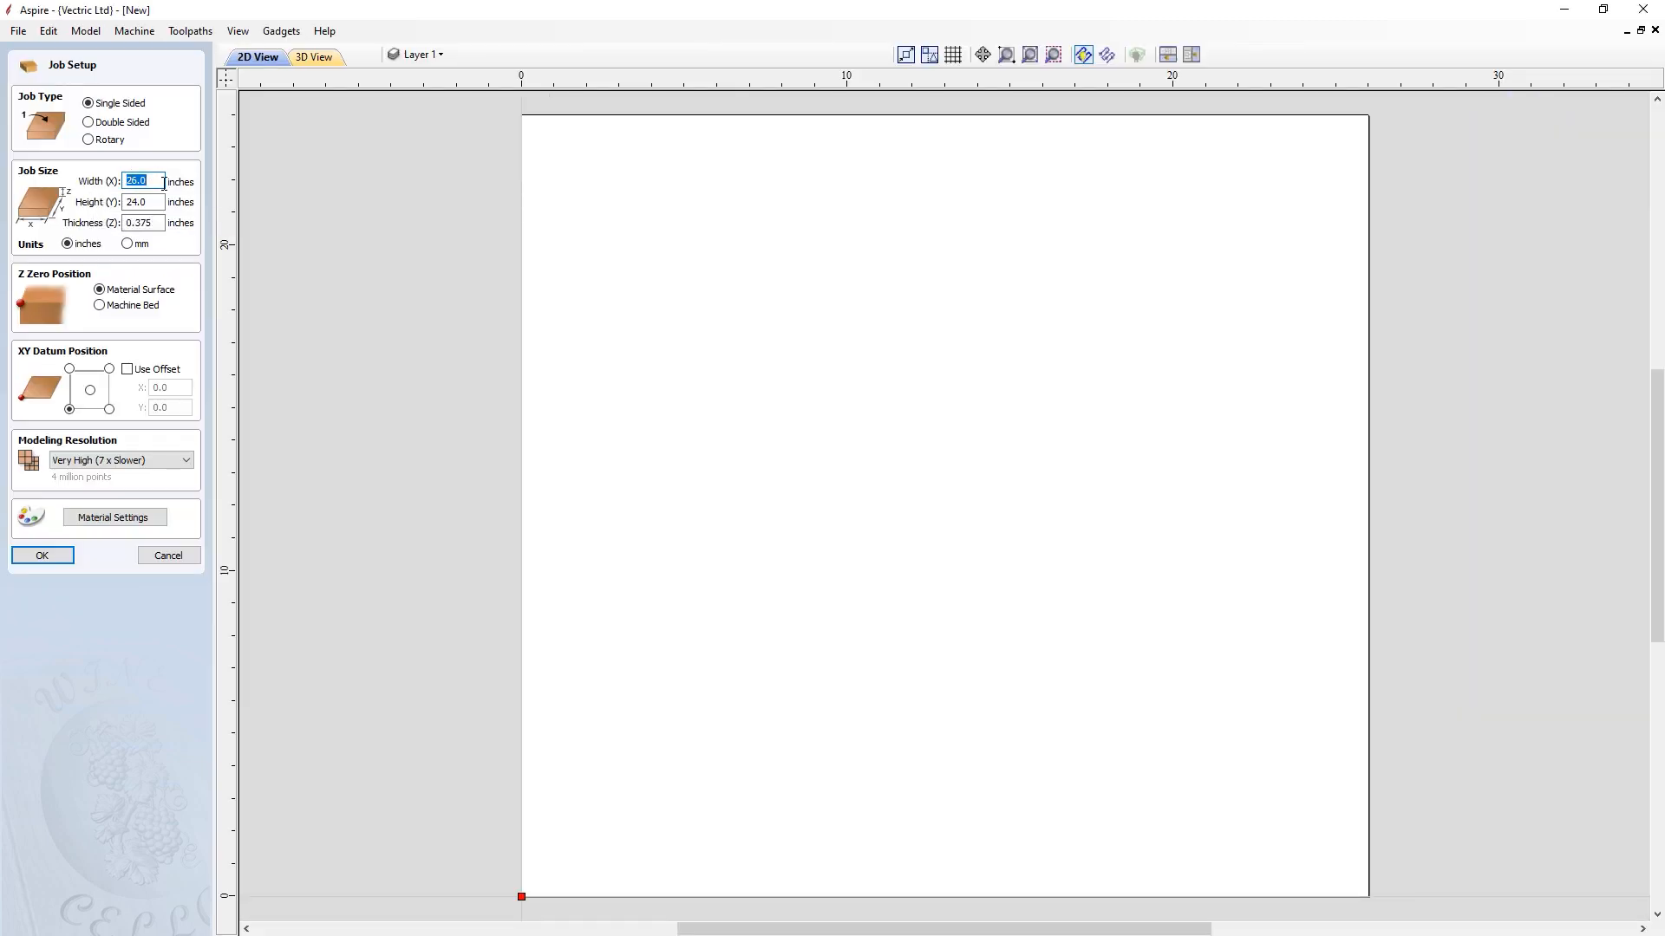
type("10")
key("Tab")
type("10")
key("Tab")
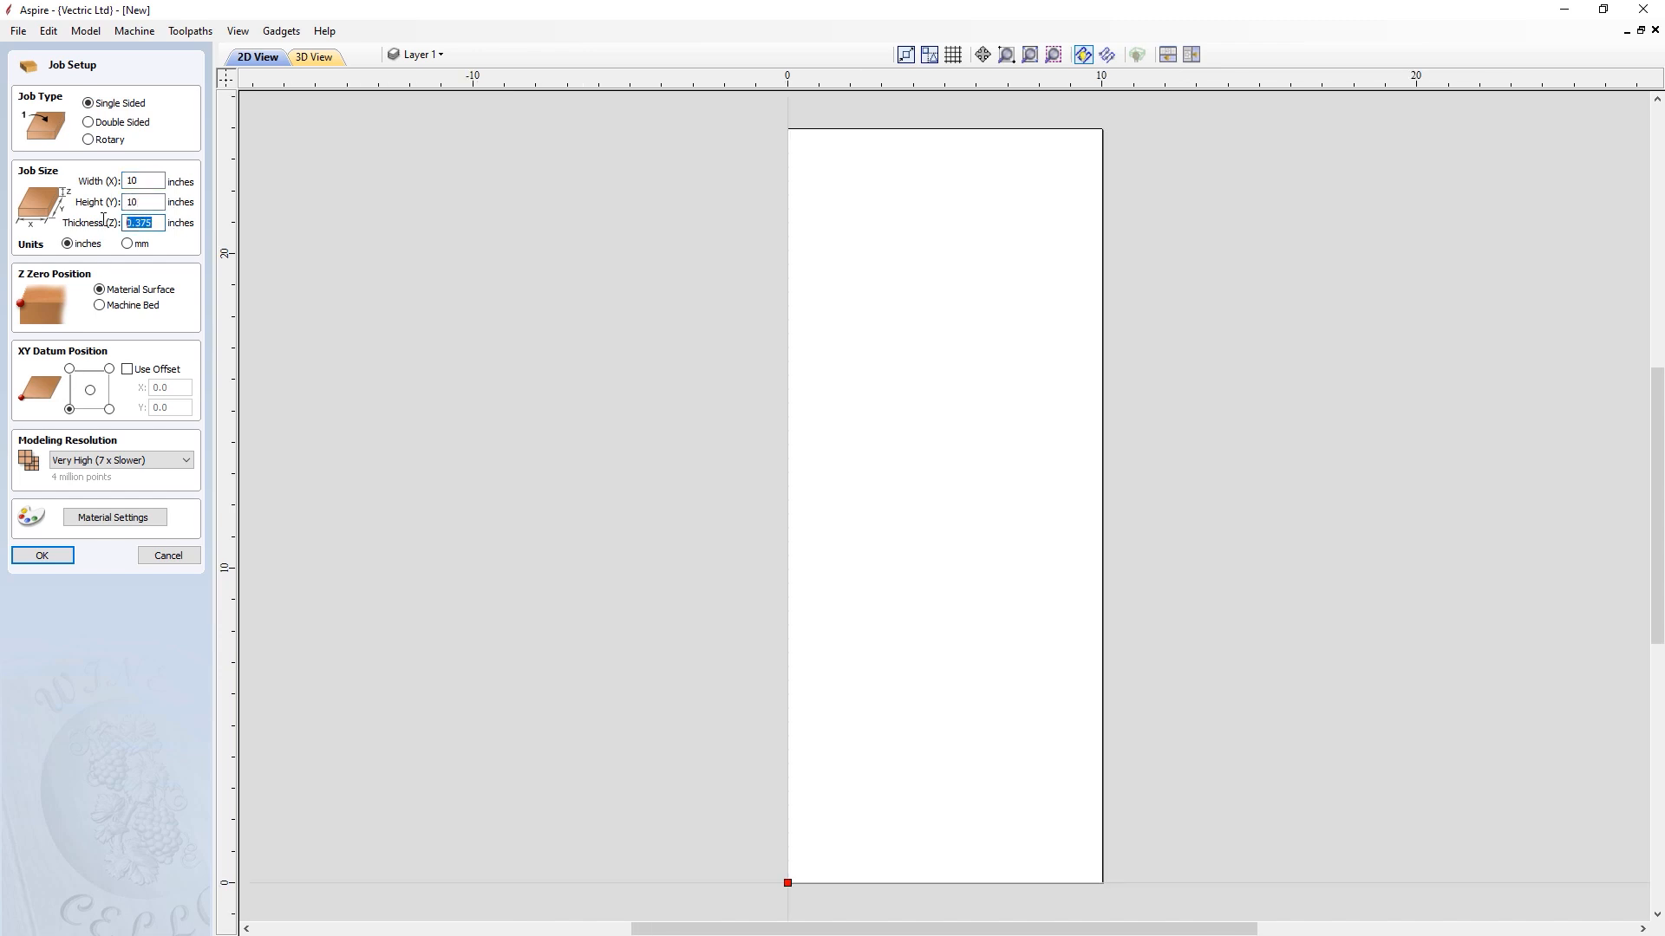
type(".5")
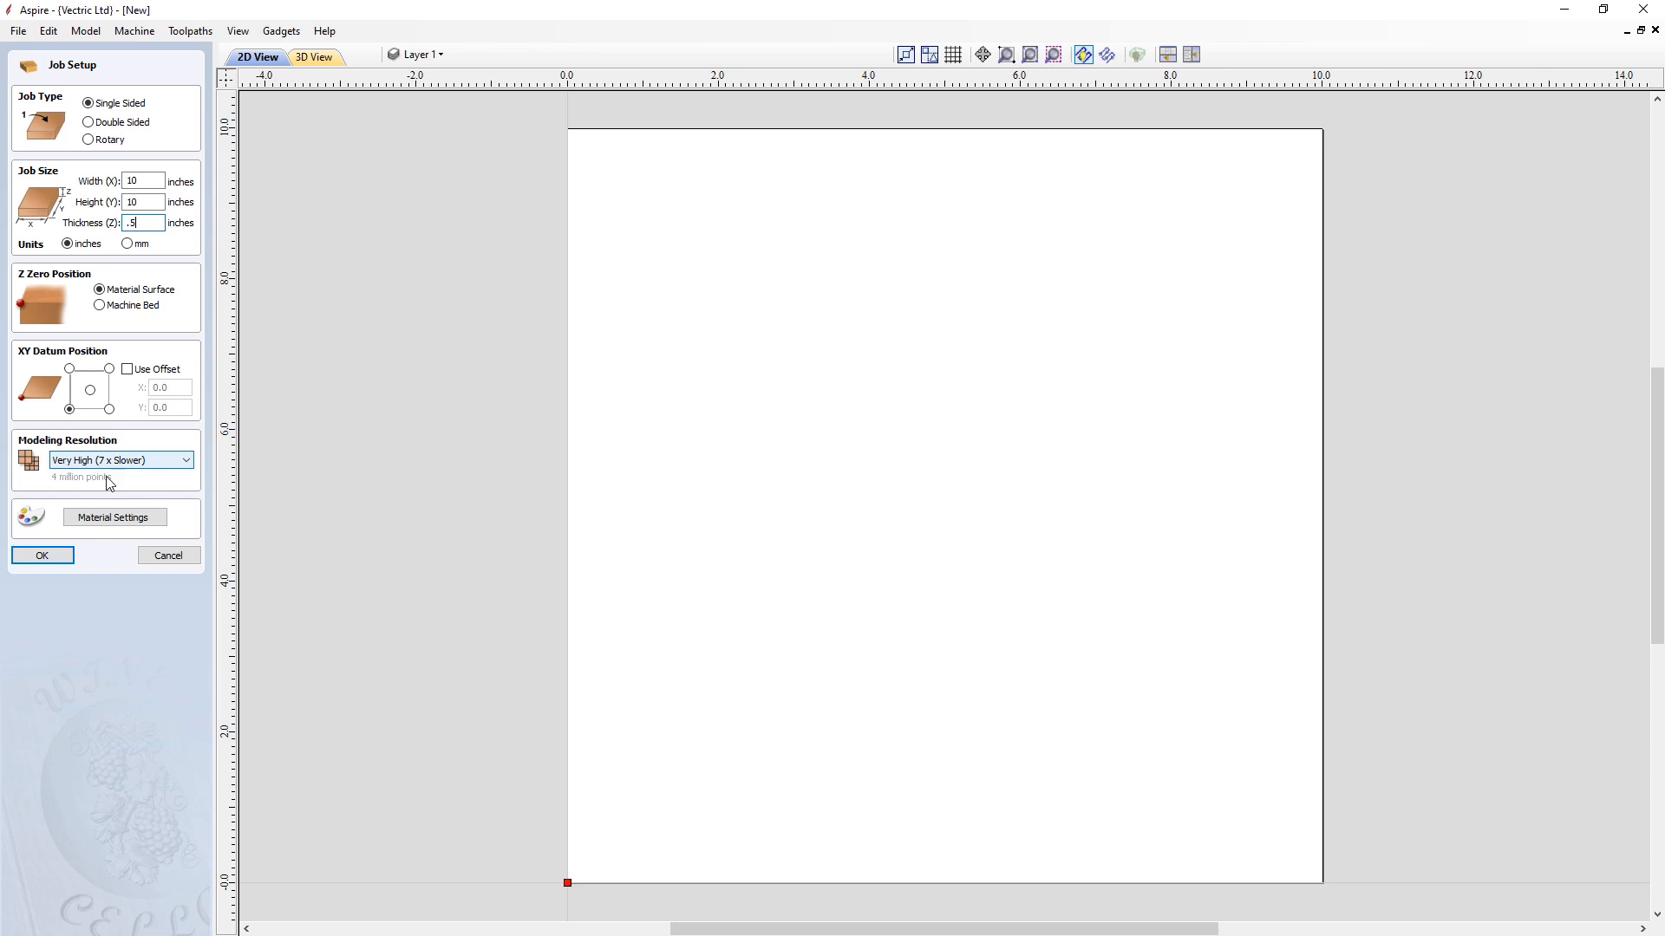
left_click(113, 518)
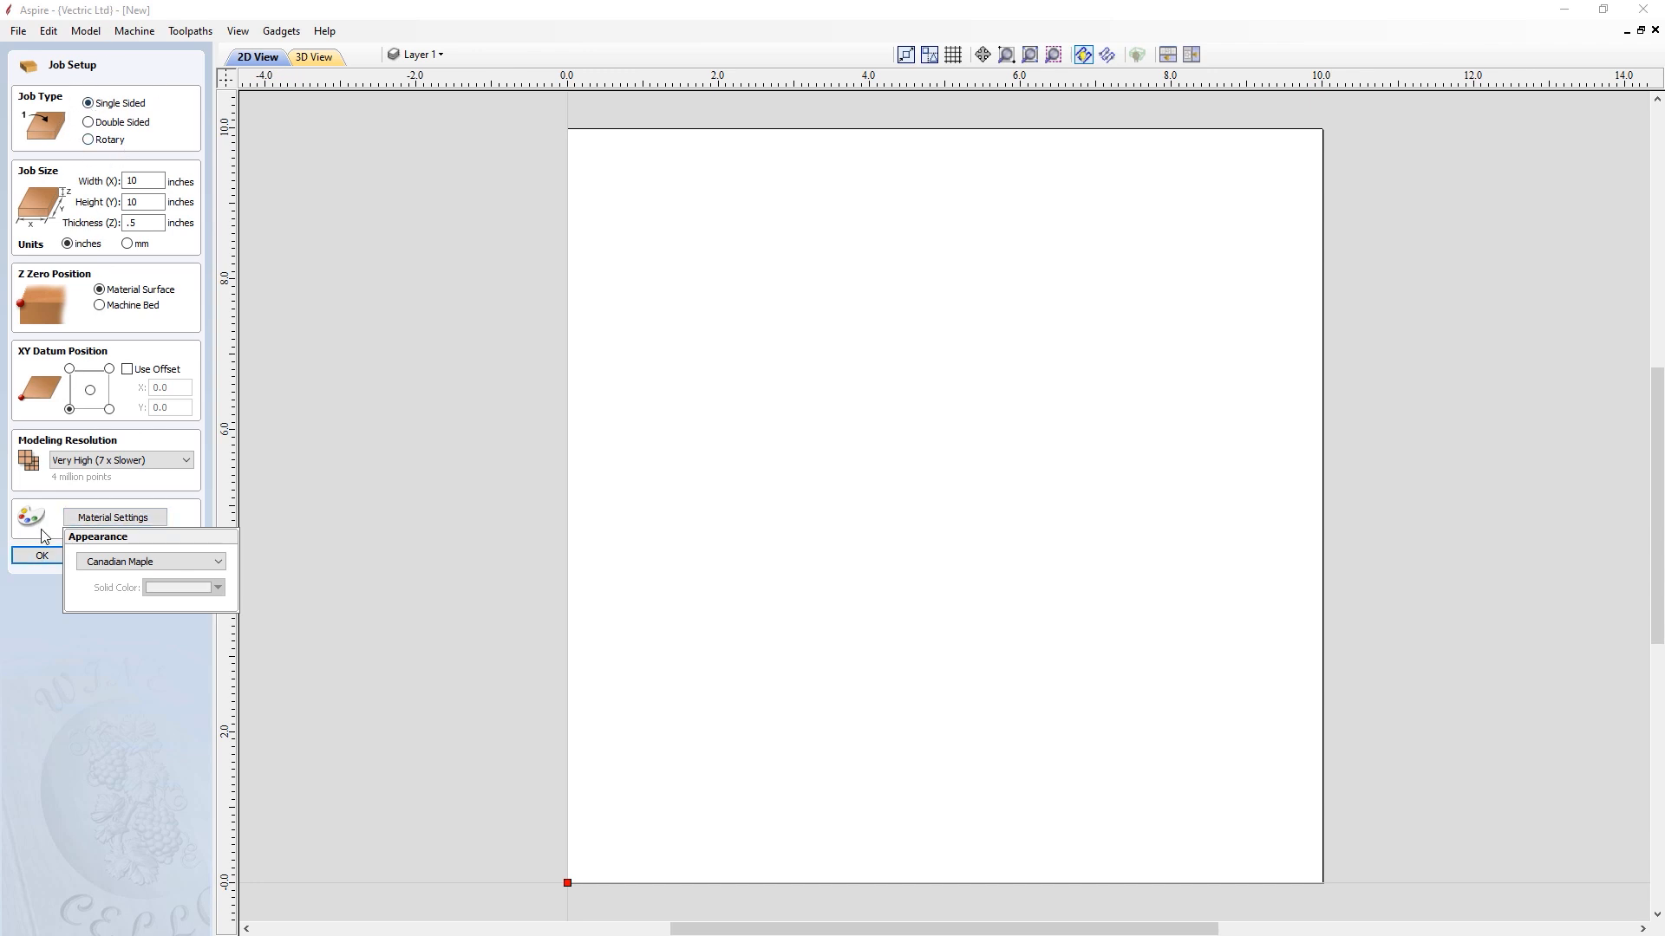
left_click(39, 557)
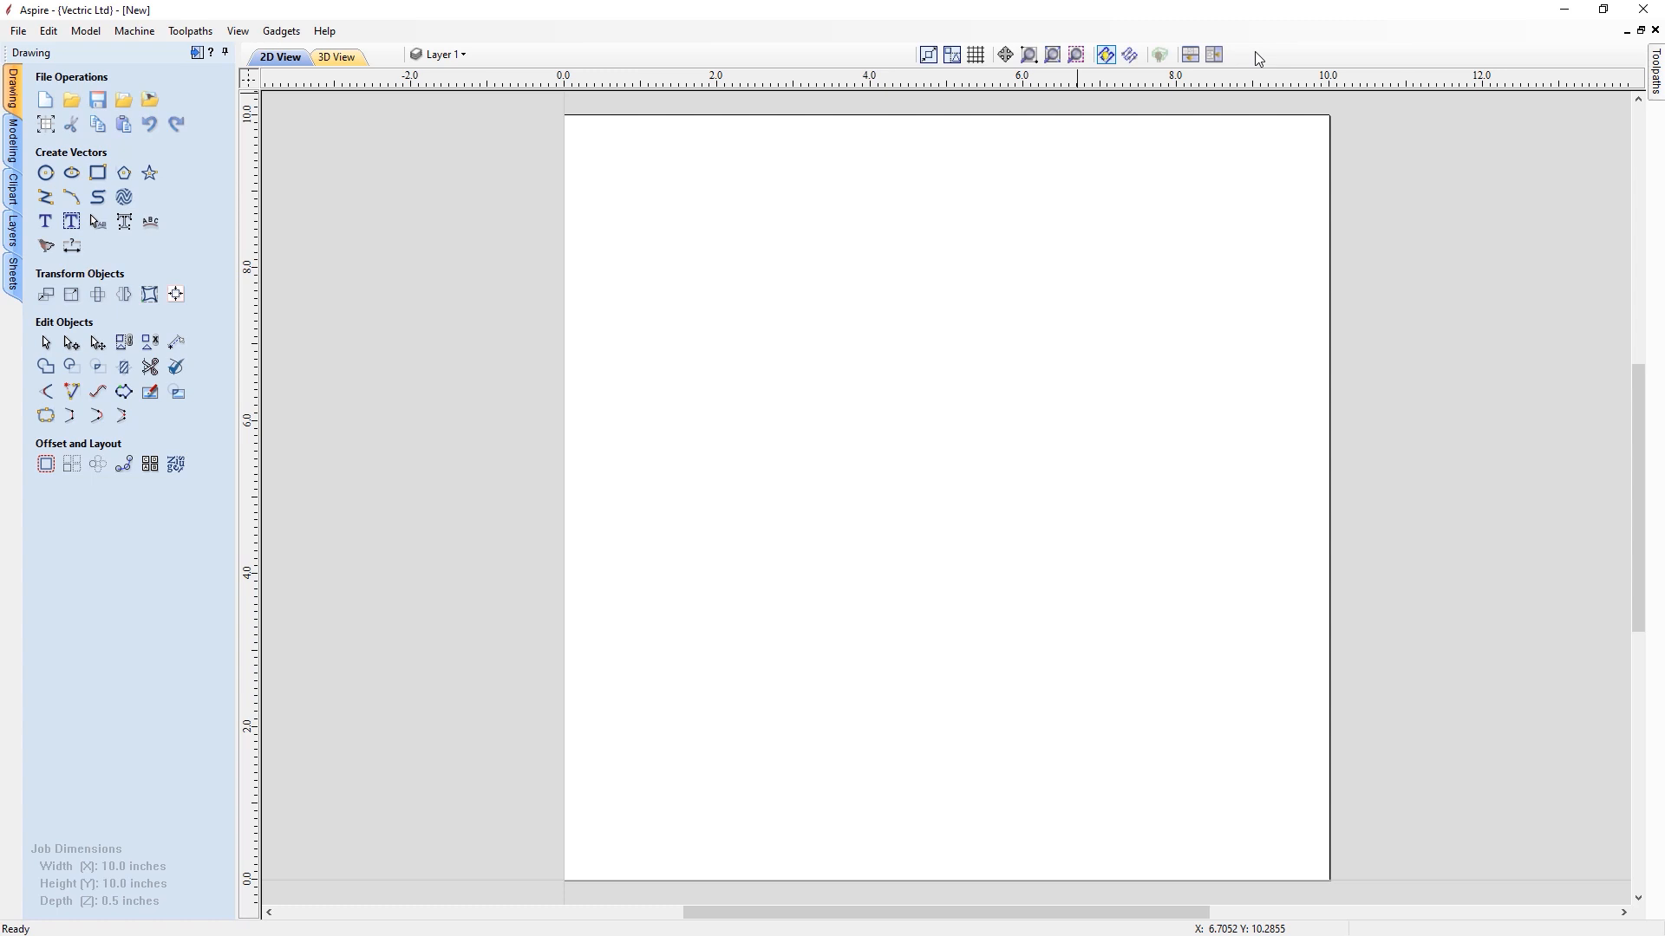
Show the 2D and 3D views side by side, import Fleur2, and centre it at about X 7.8, Y 5.2 inches.
left_click(1218, 54)
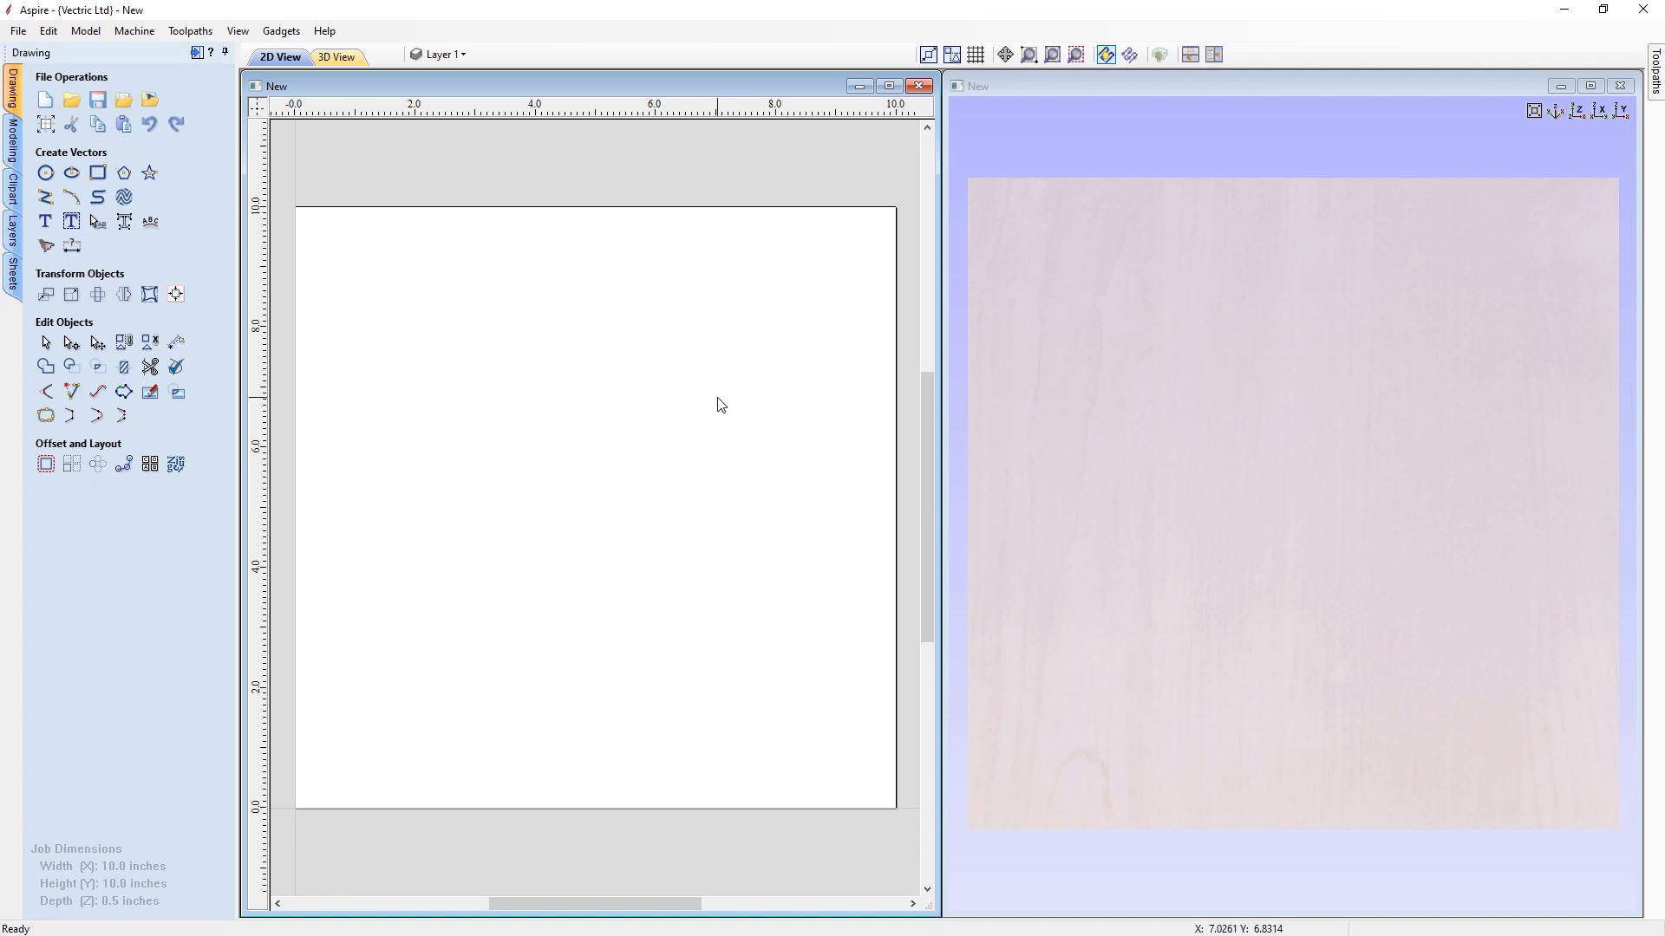
left_click(14, 138)
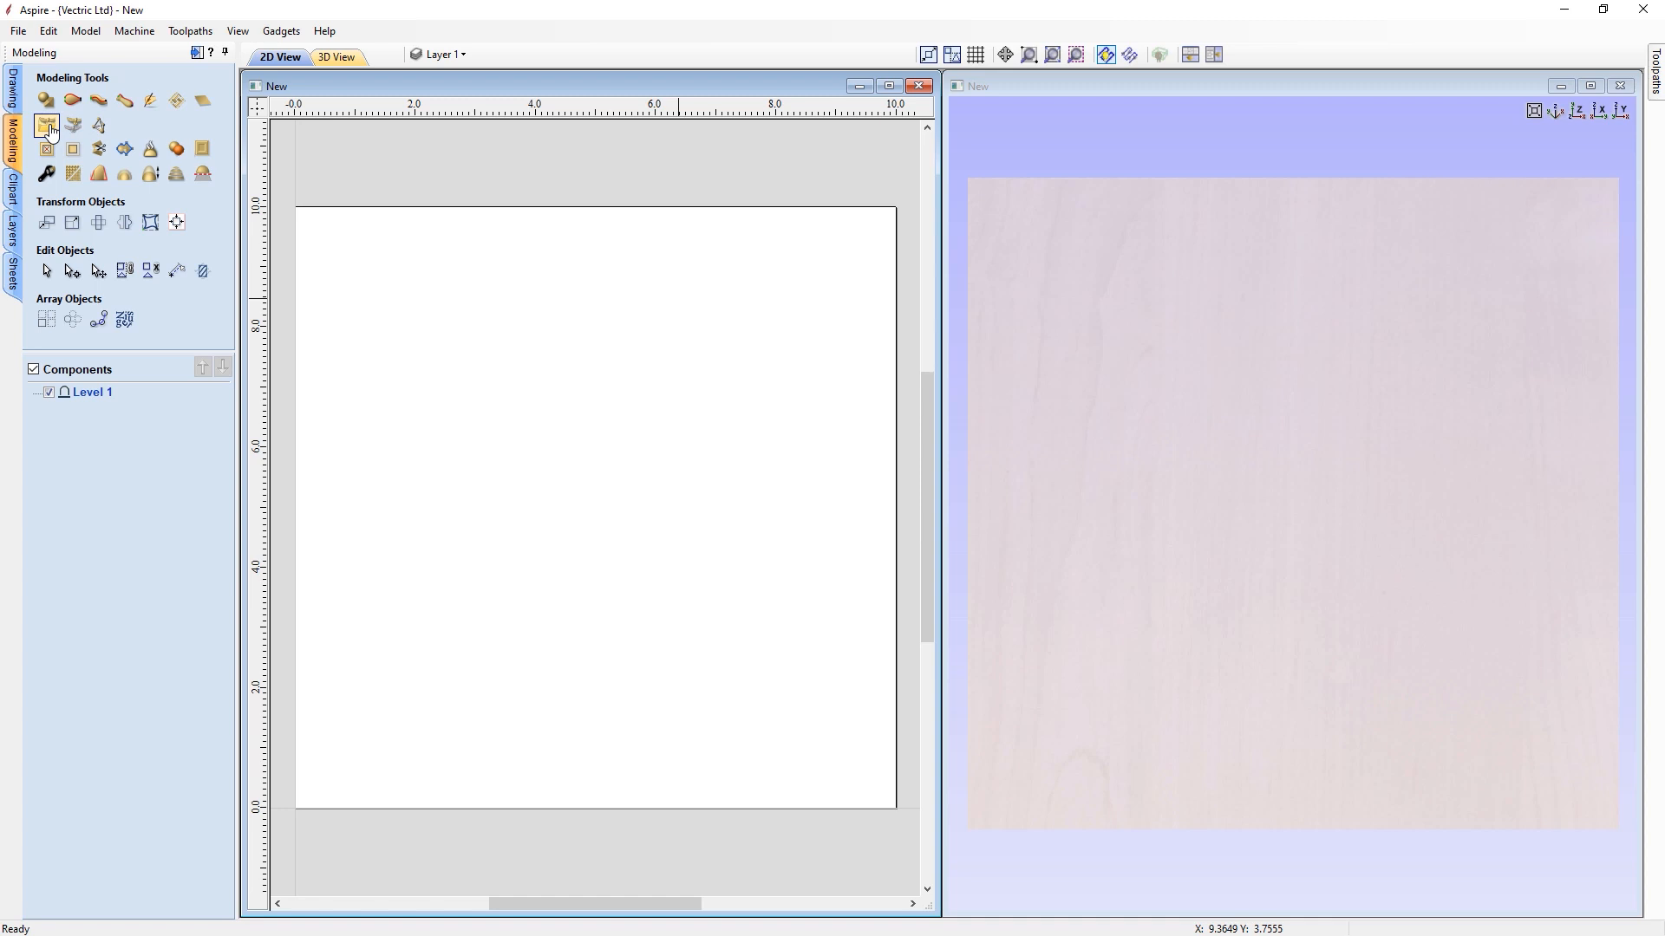
left_click(49, 127)
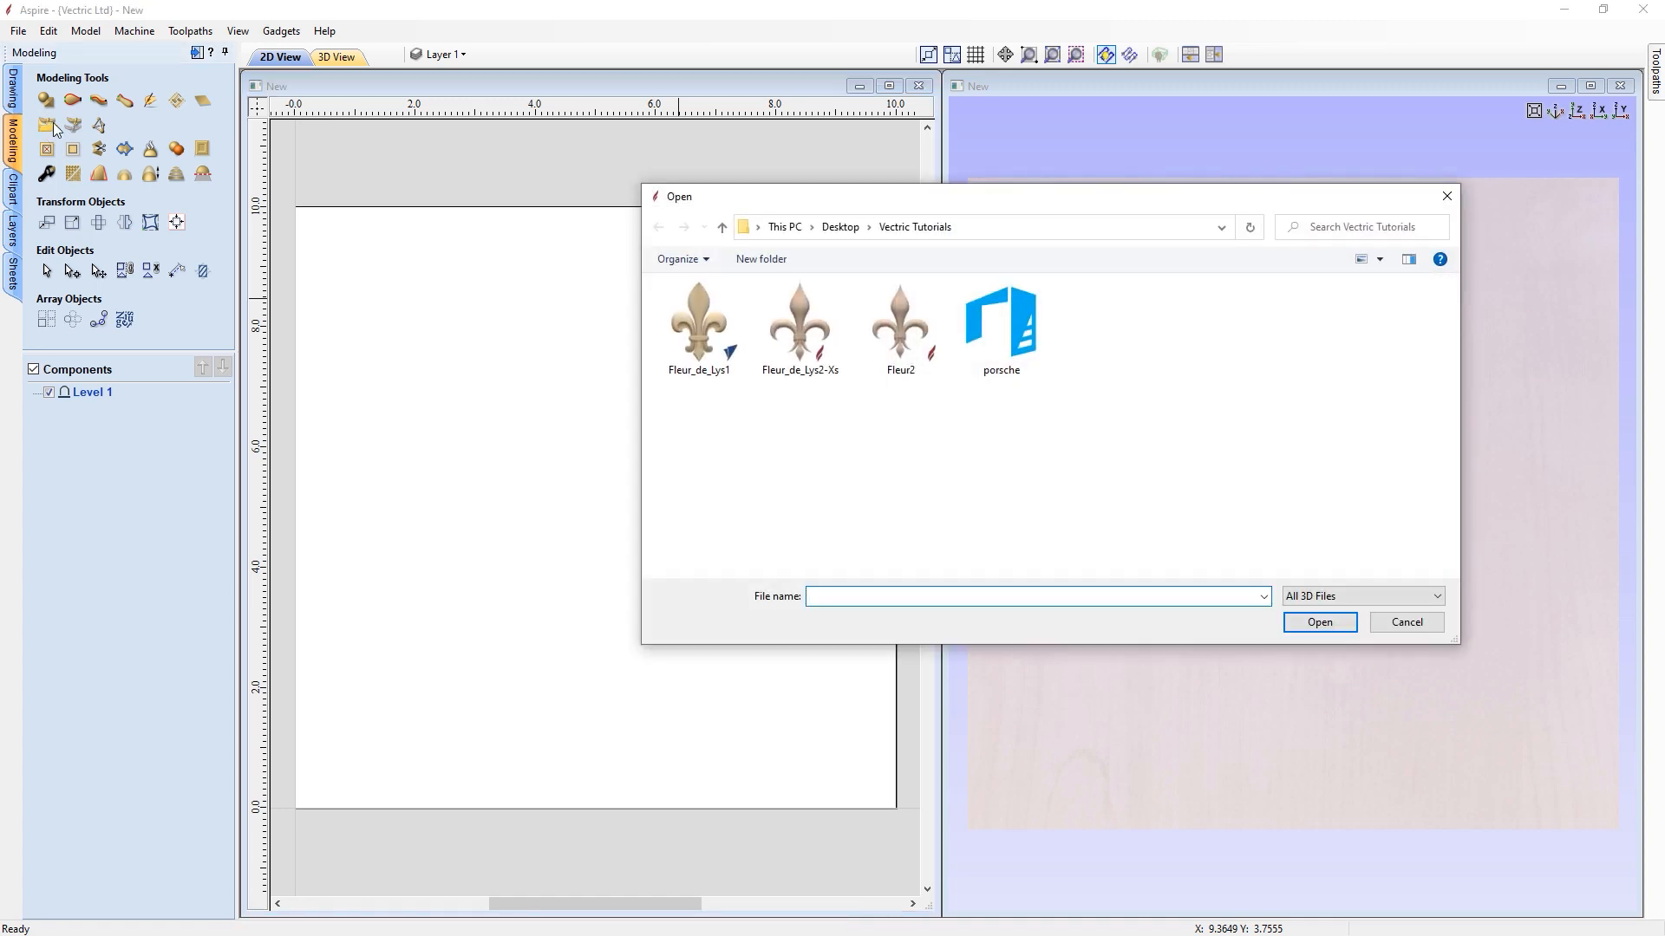
left_click(819, 334)
left_click(906, 321)
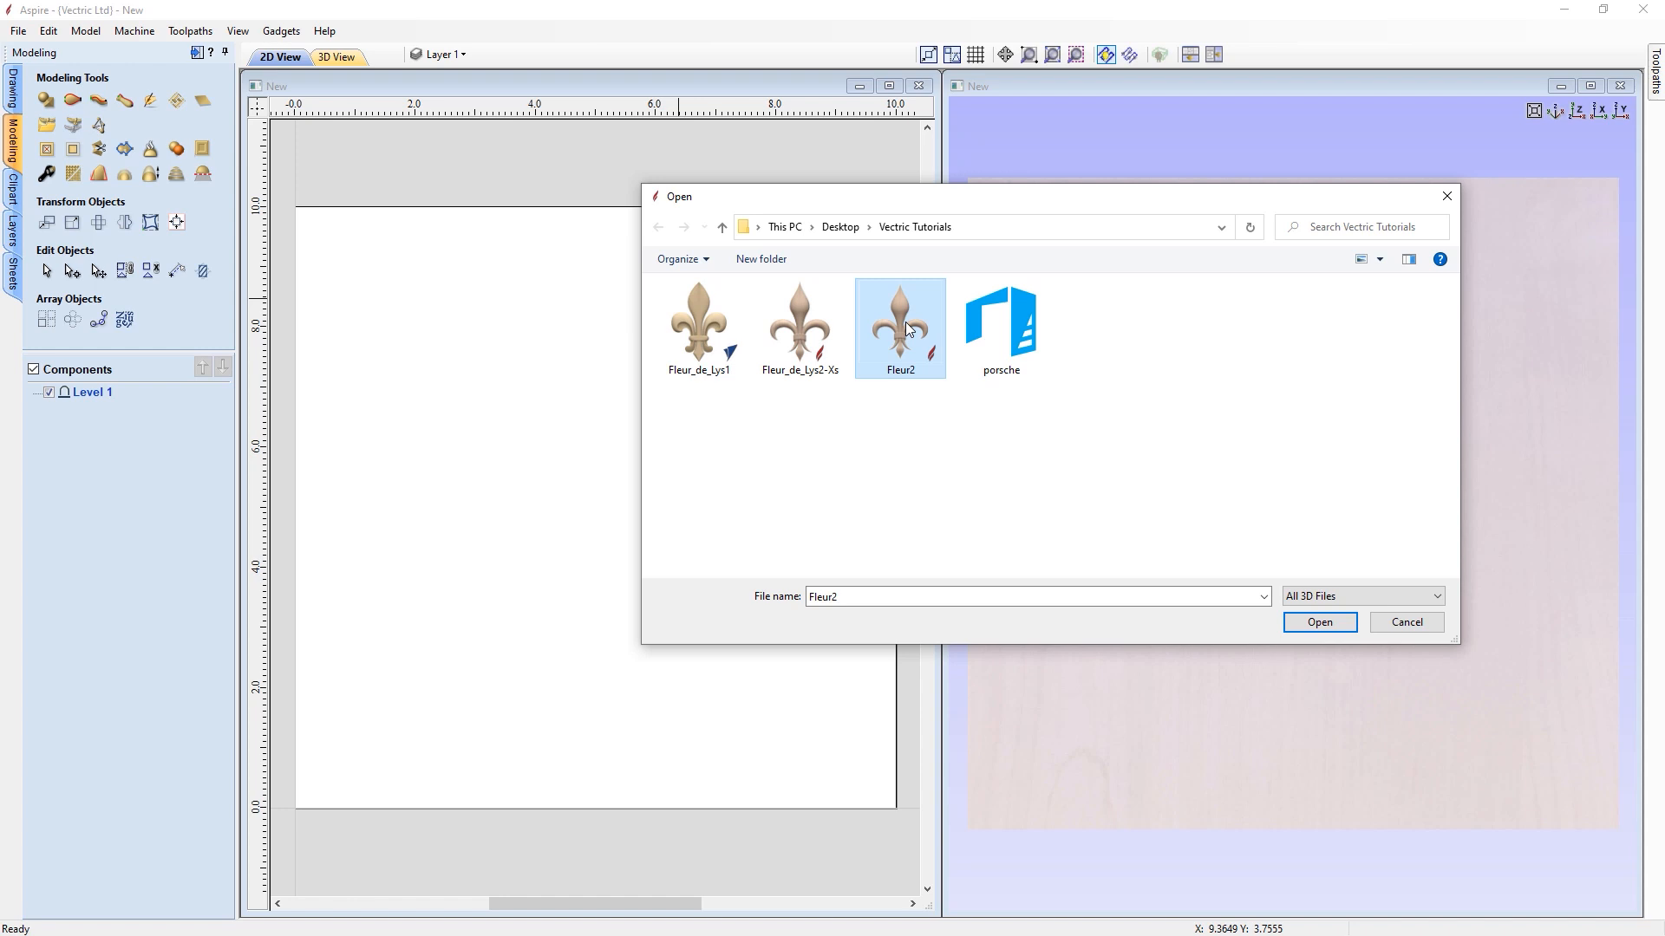
left_click(1320, 623)
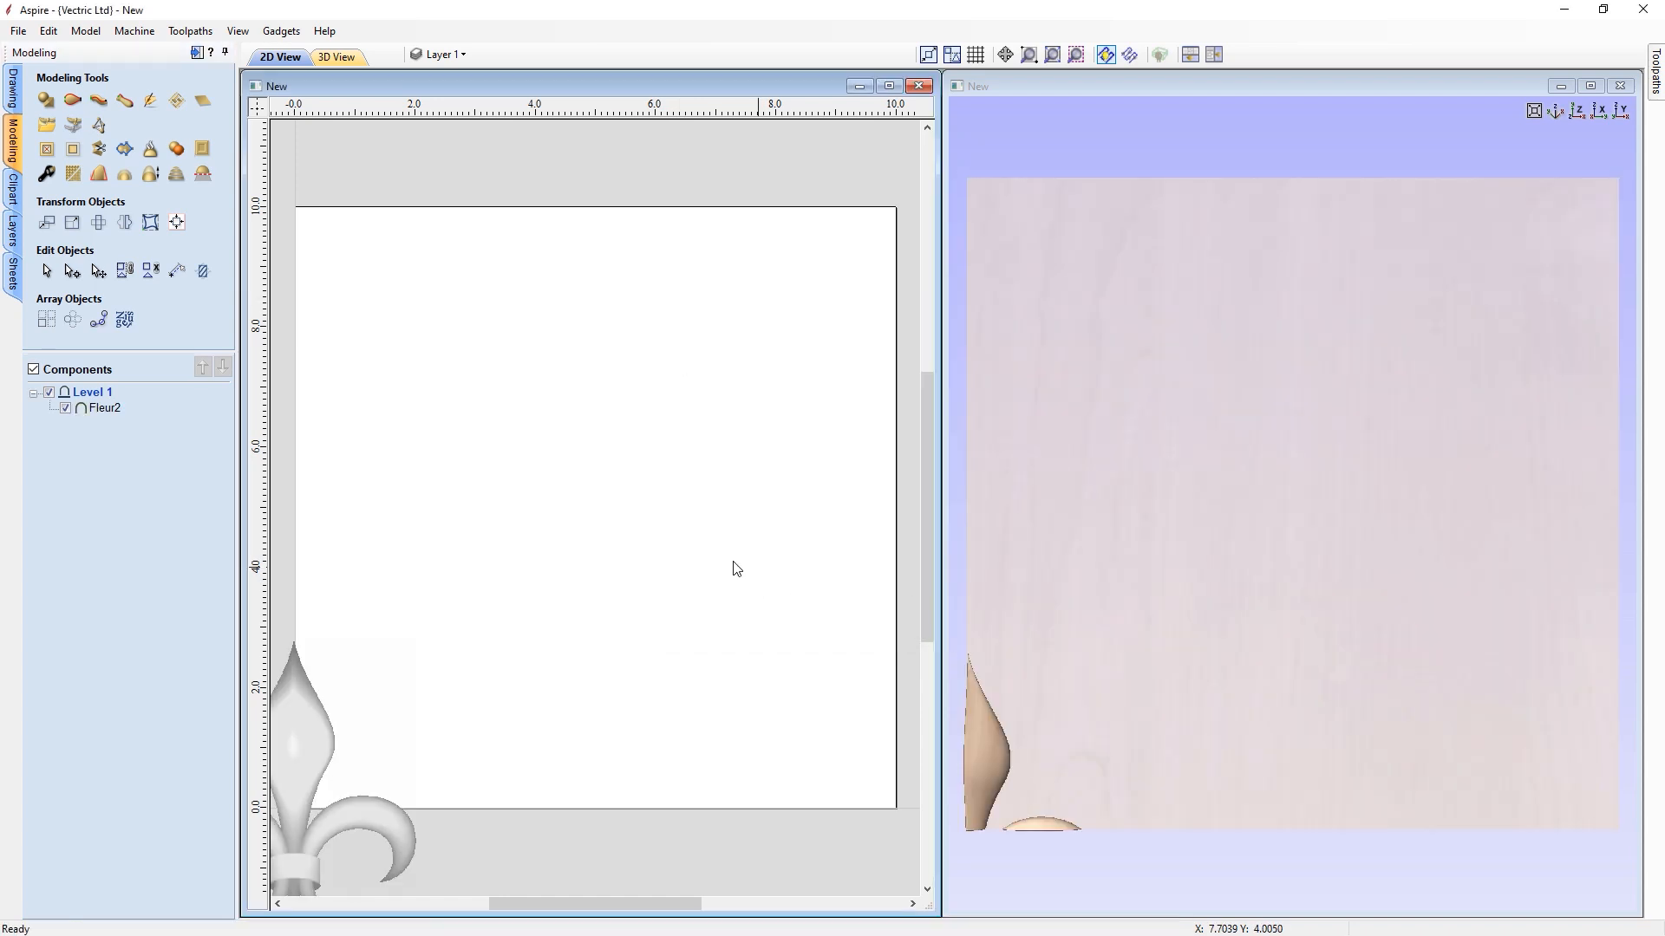
left_click(300, 742)
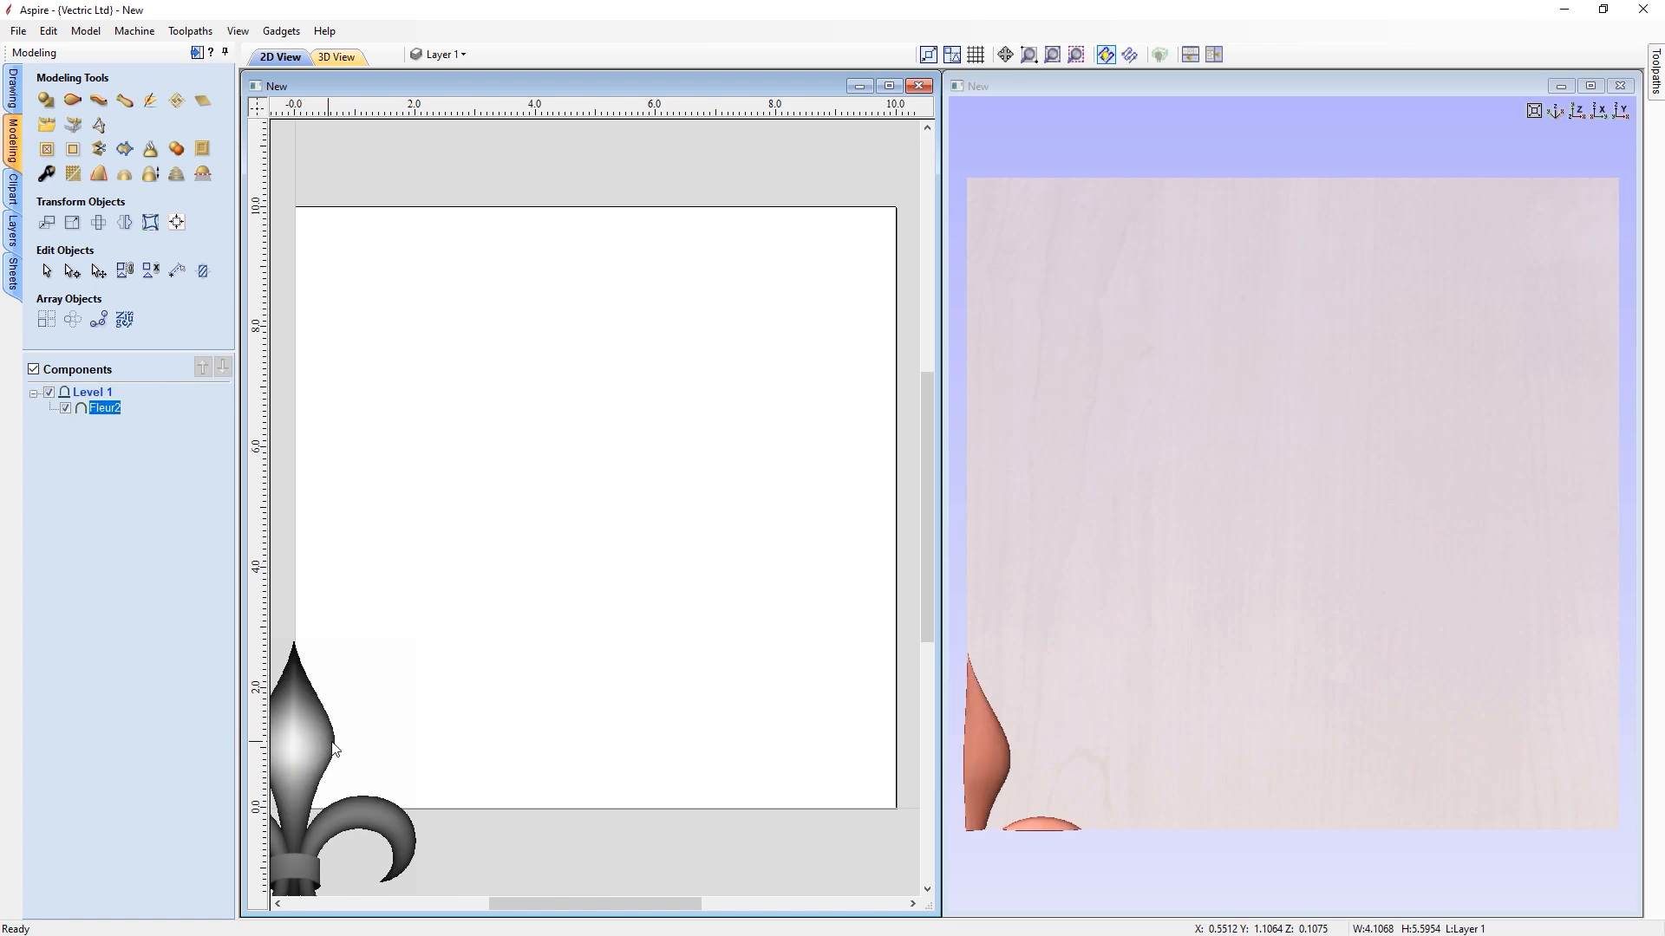
left_click_drag(333, 746, 764, 436)
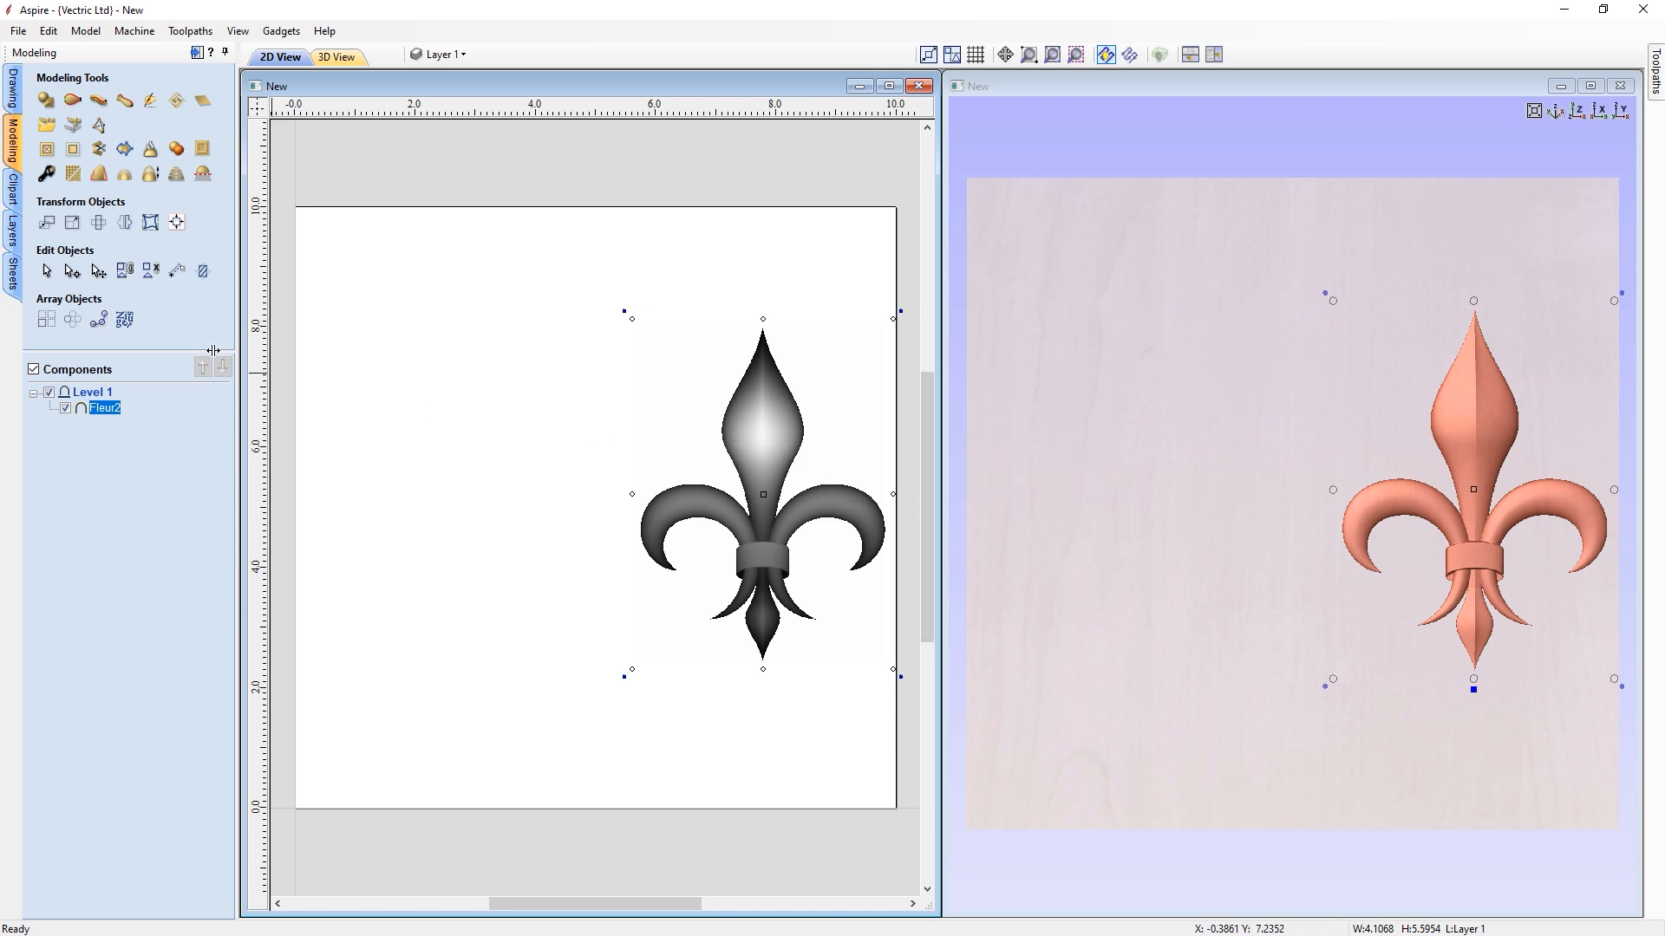
Import the Fleur_de_Lys2-Xs model and centre it at about X 2.6, Y 5.2 inches, beside Fleur2.
left_click(47, 127)
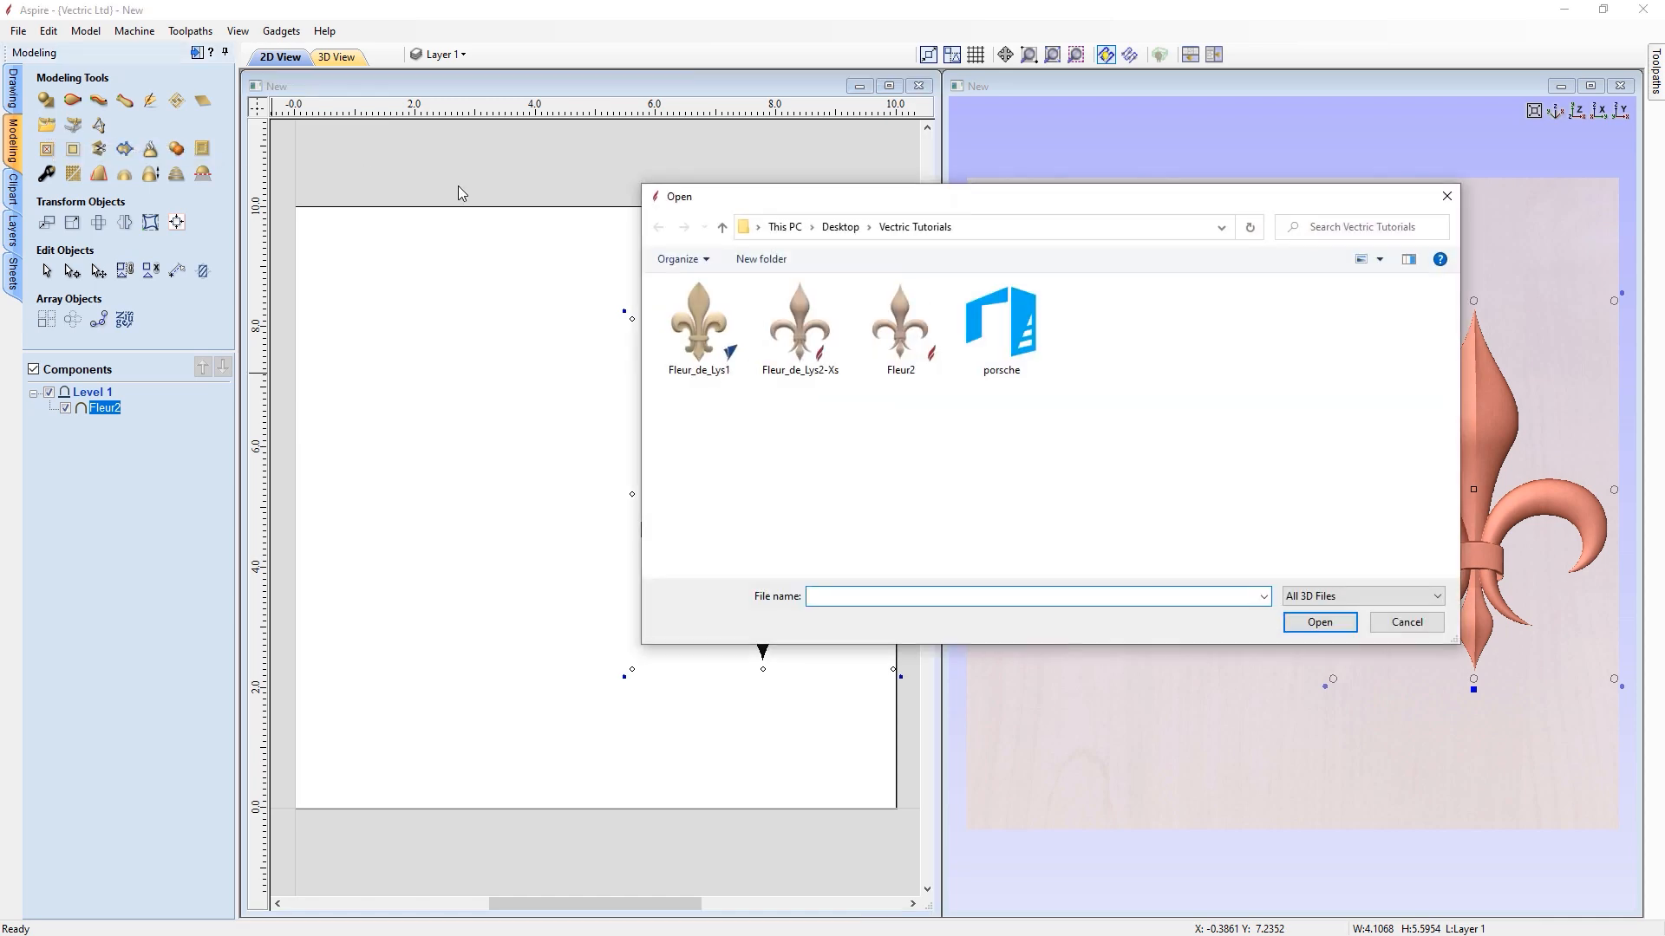
left_click(798, 333)
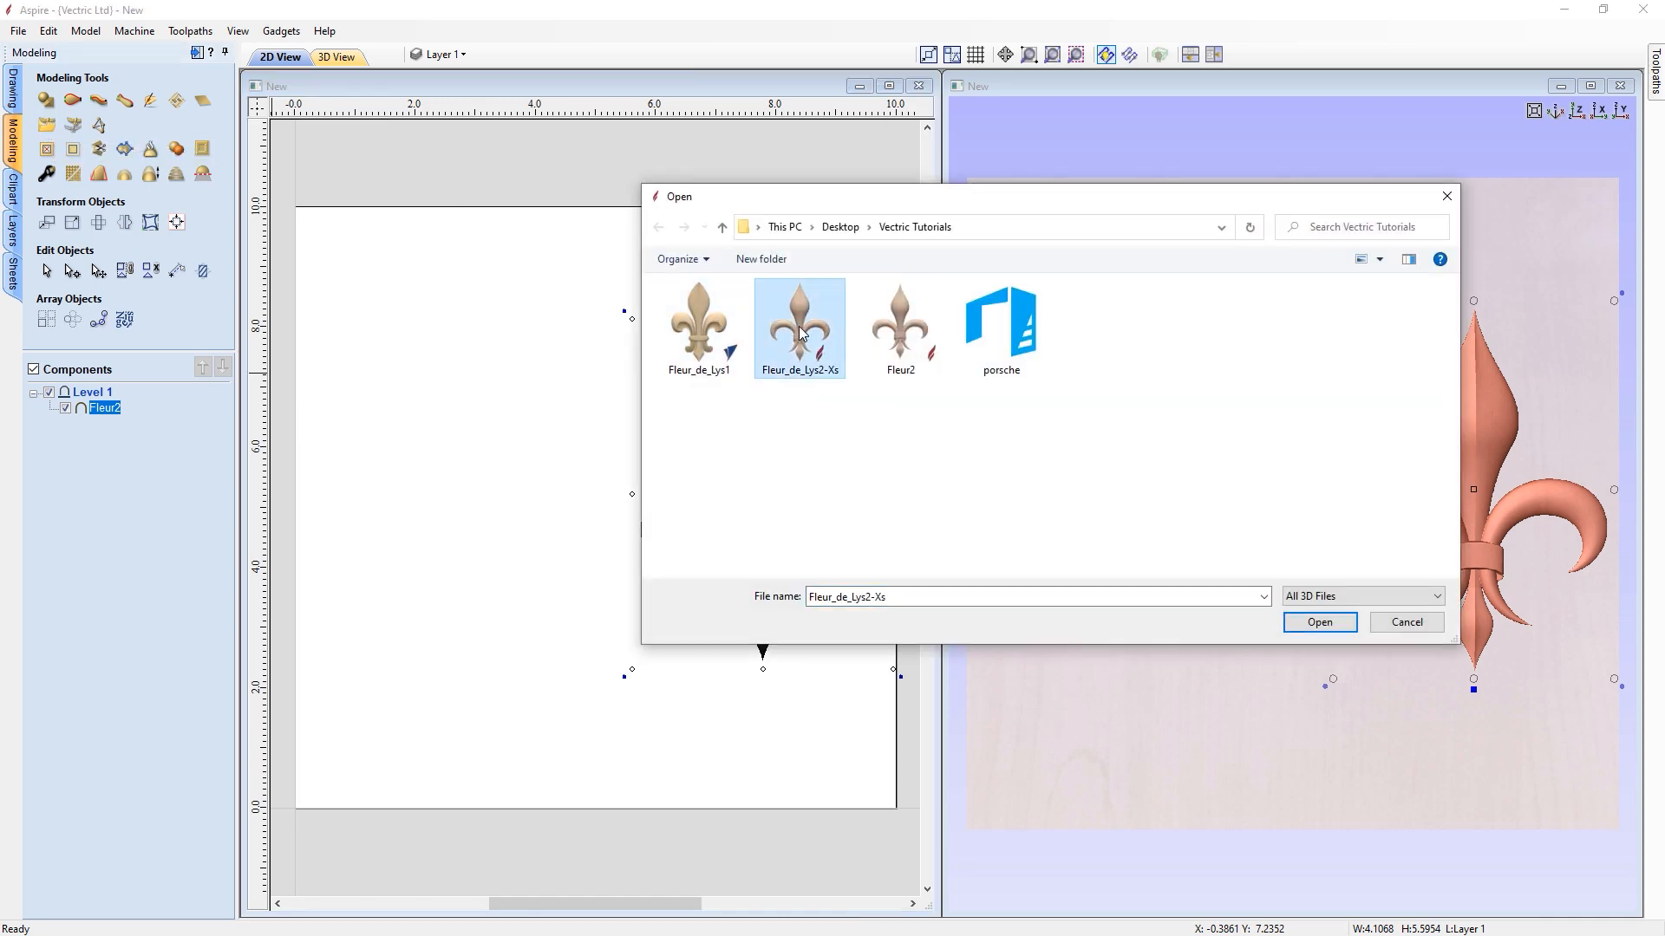
left_click(1311, 623)
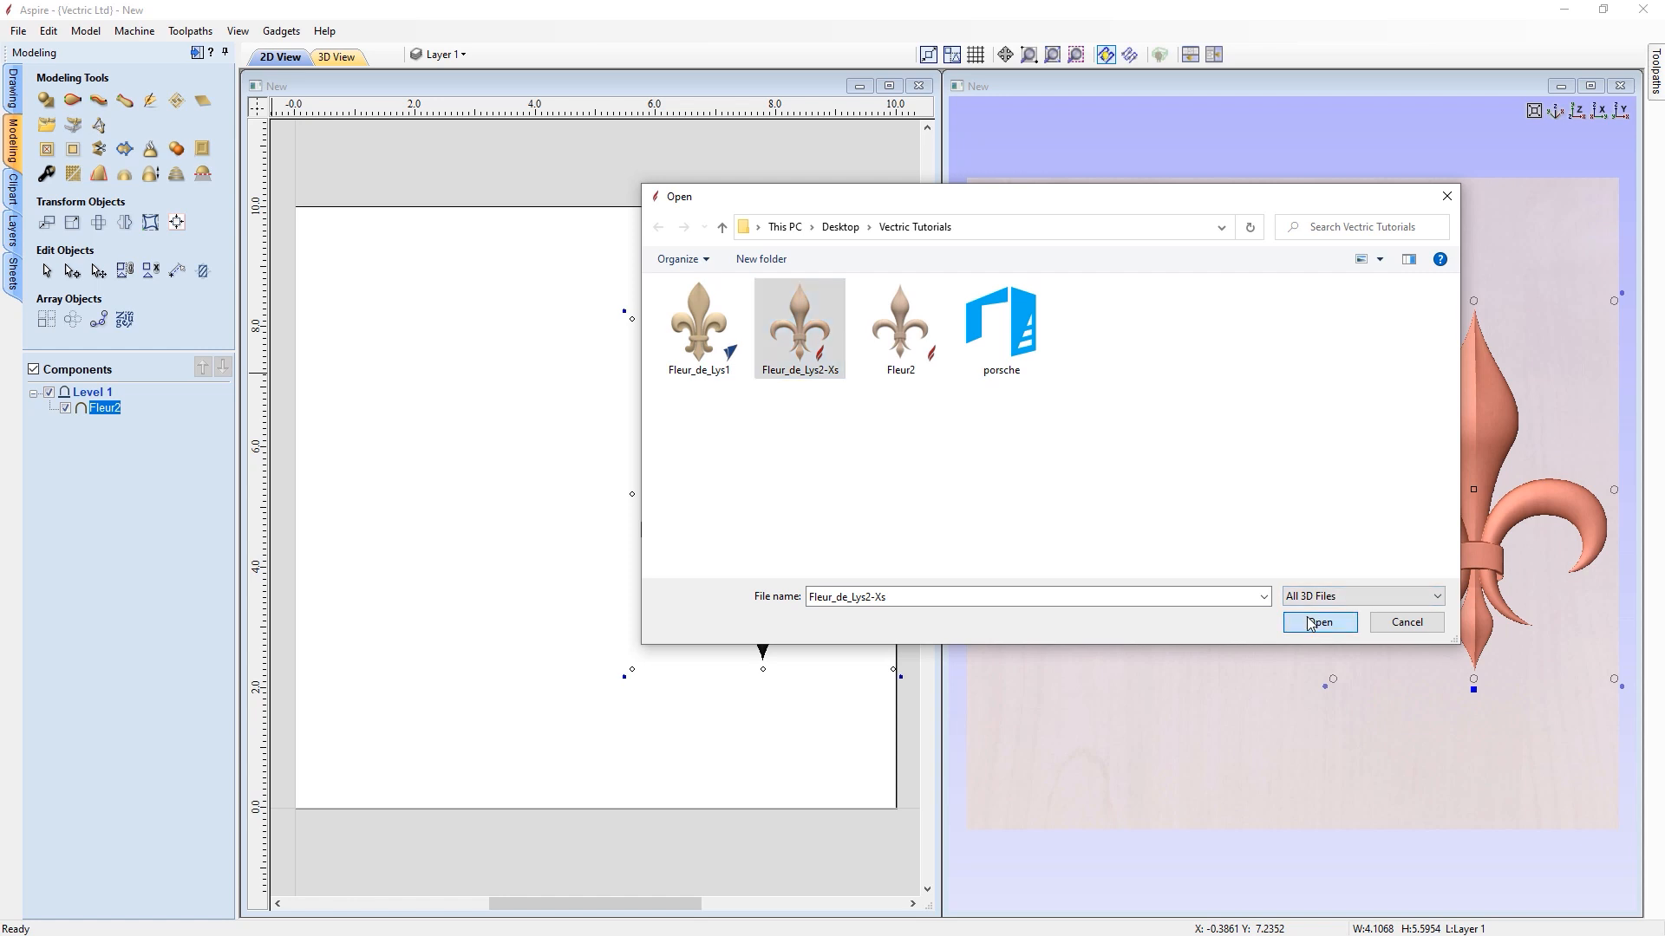
left_click_drag(292, 749, 451, 435)
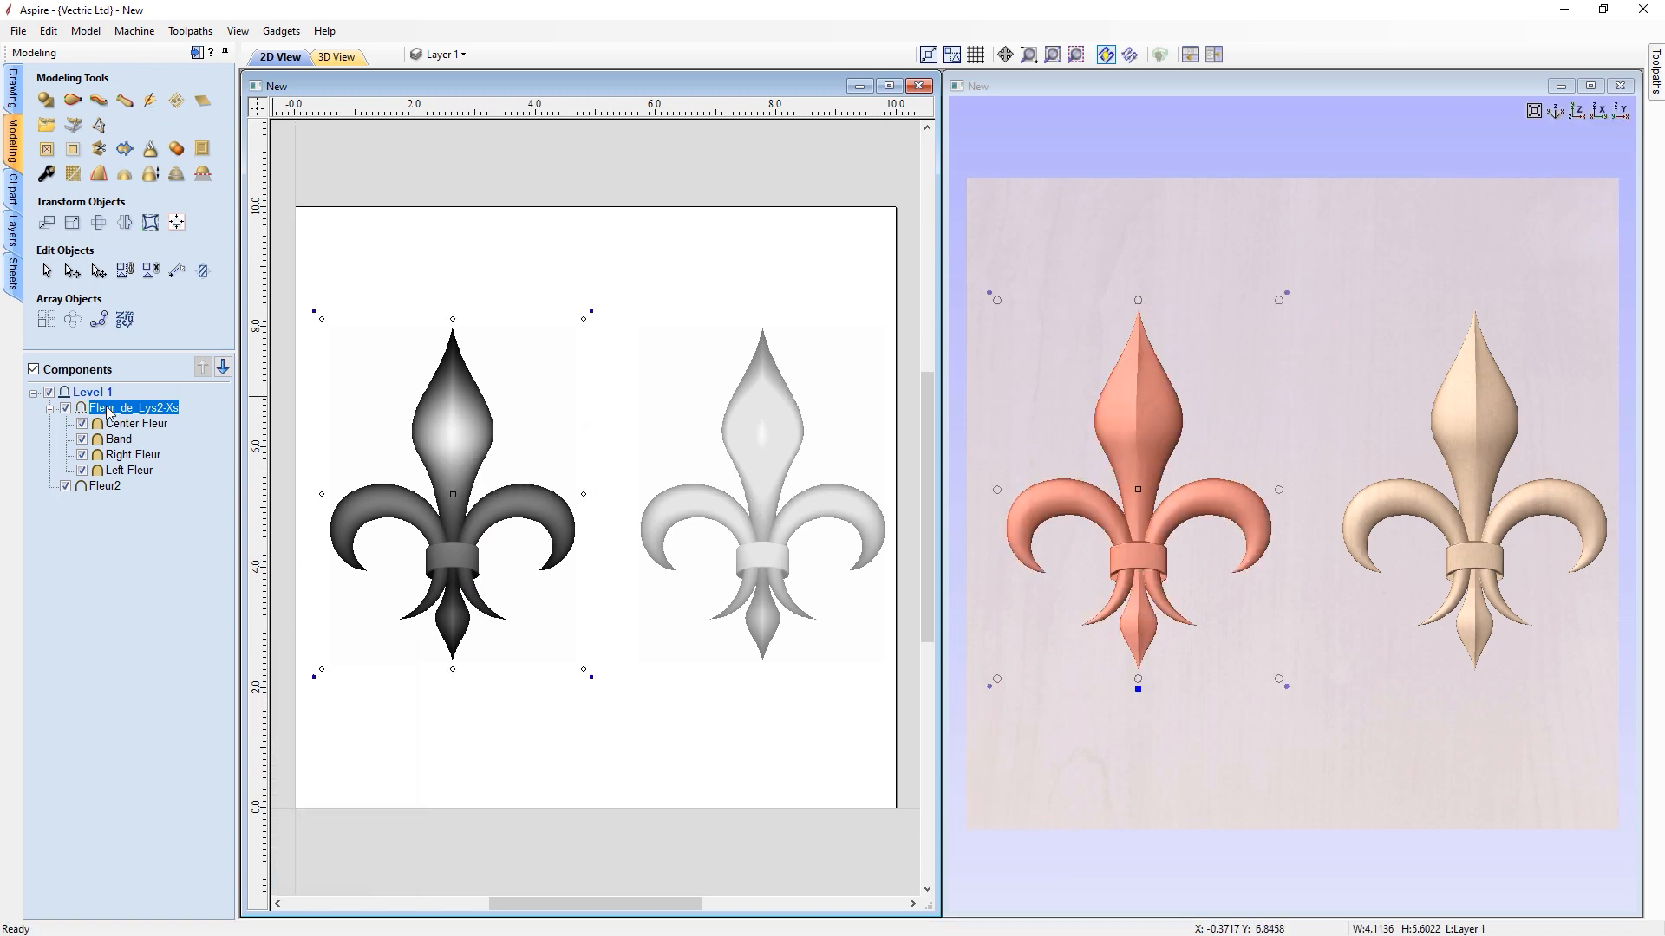
Compare the grouped Fleur_de_Lys2-Xs with Fleur2 by temporarily toggling the visibility of Fleur2, Center Fleur and Right Fleur.
mouse_move(104, 413)
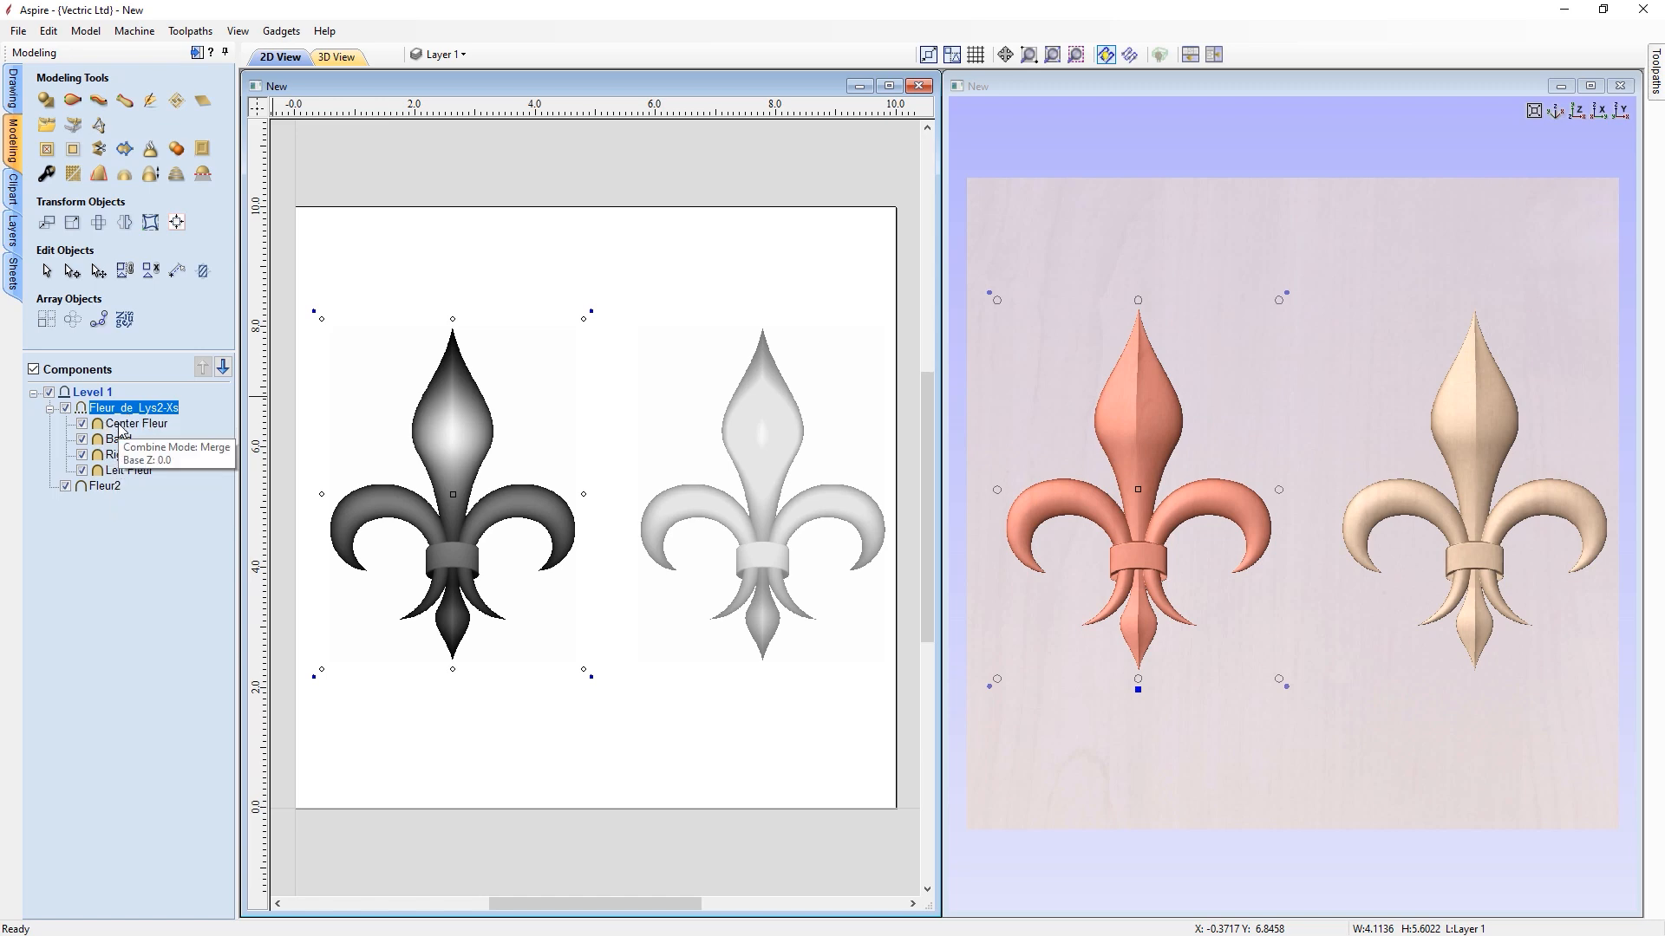
mouse_move(99, 491)
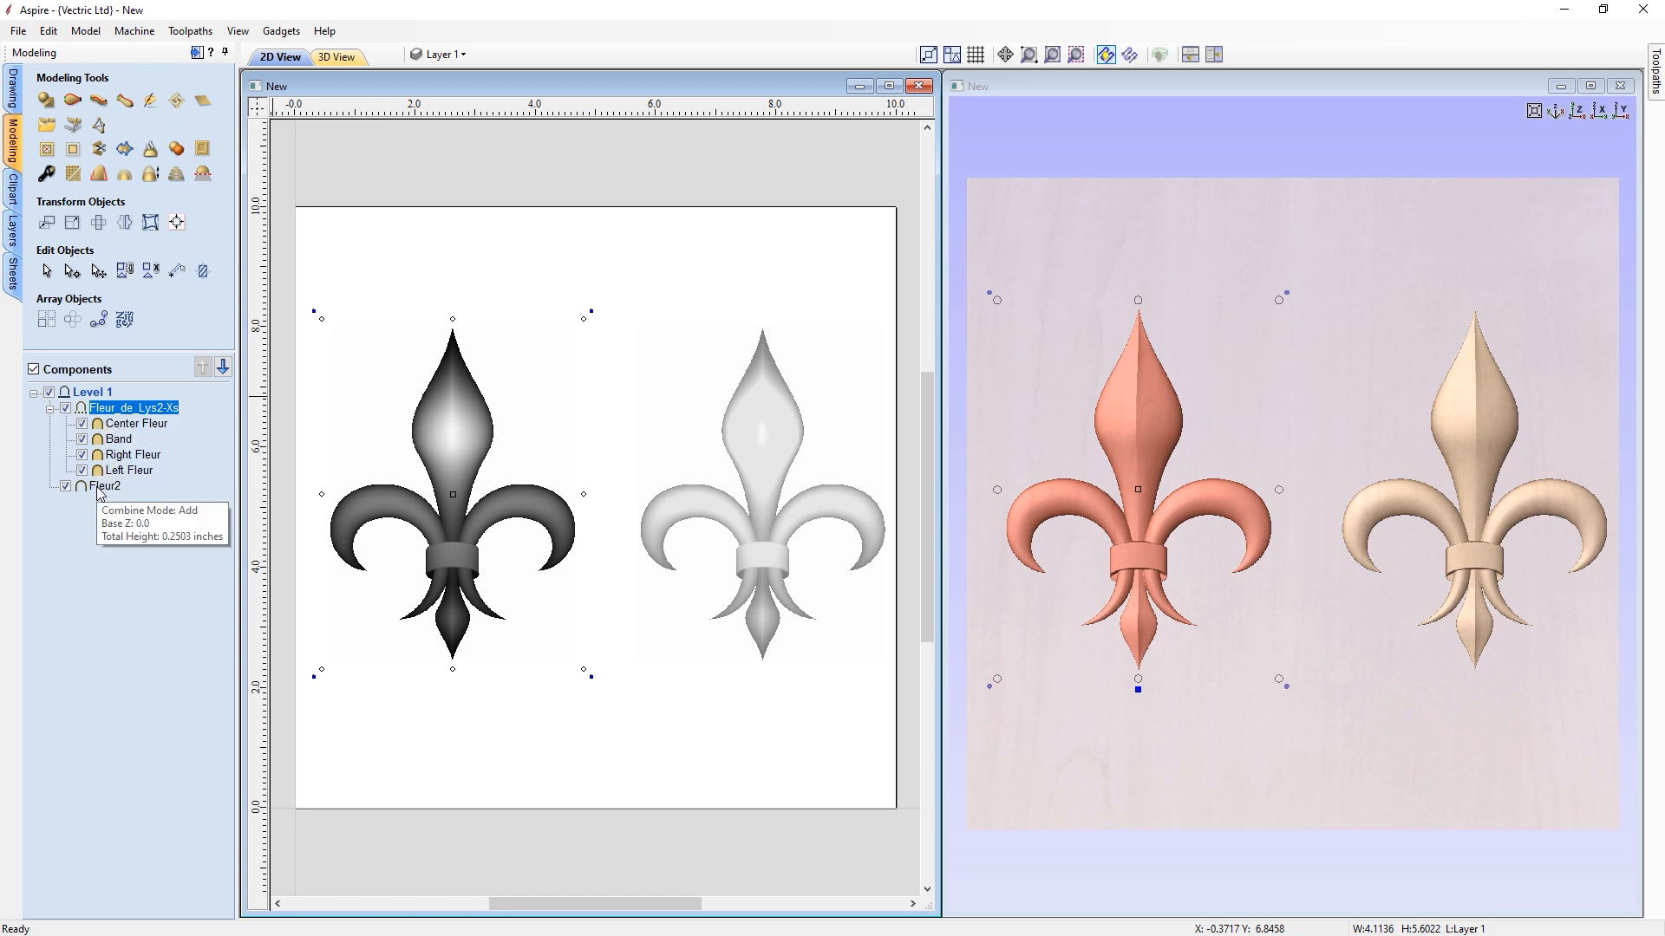
left_click(100, 488)
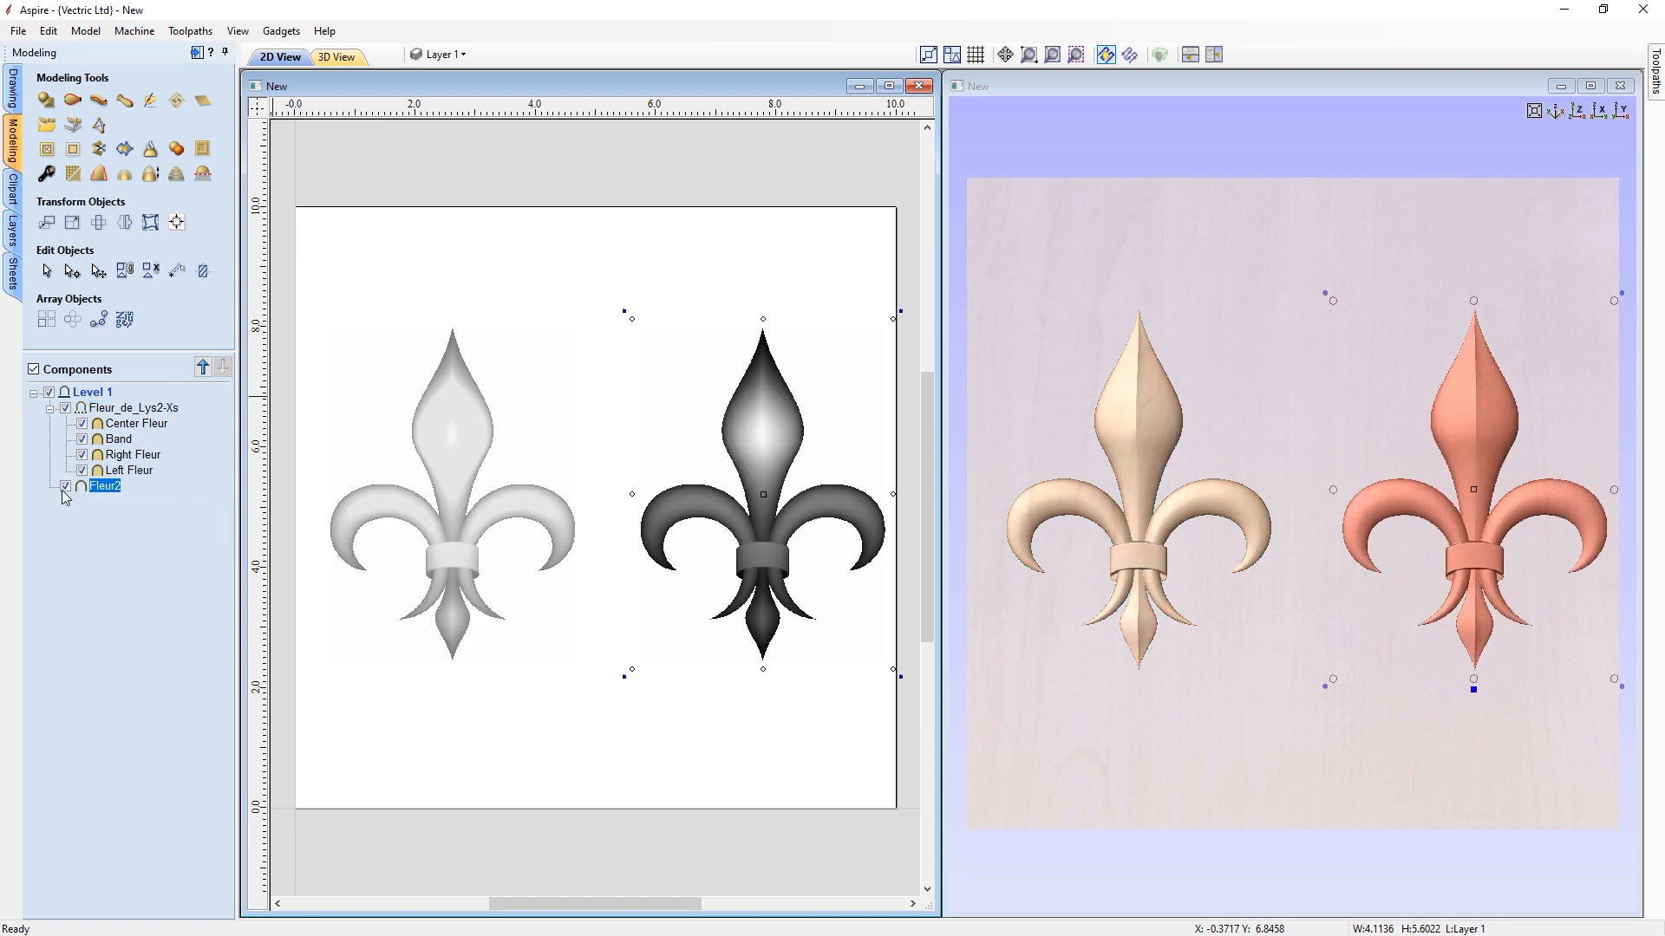
left_click(67, 487)
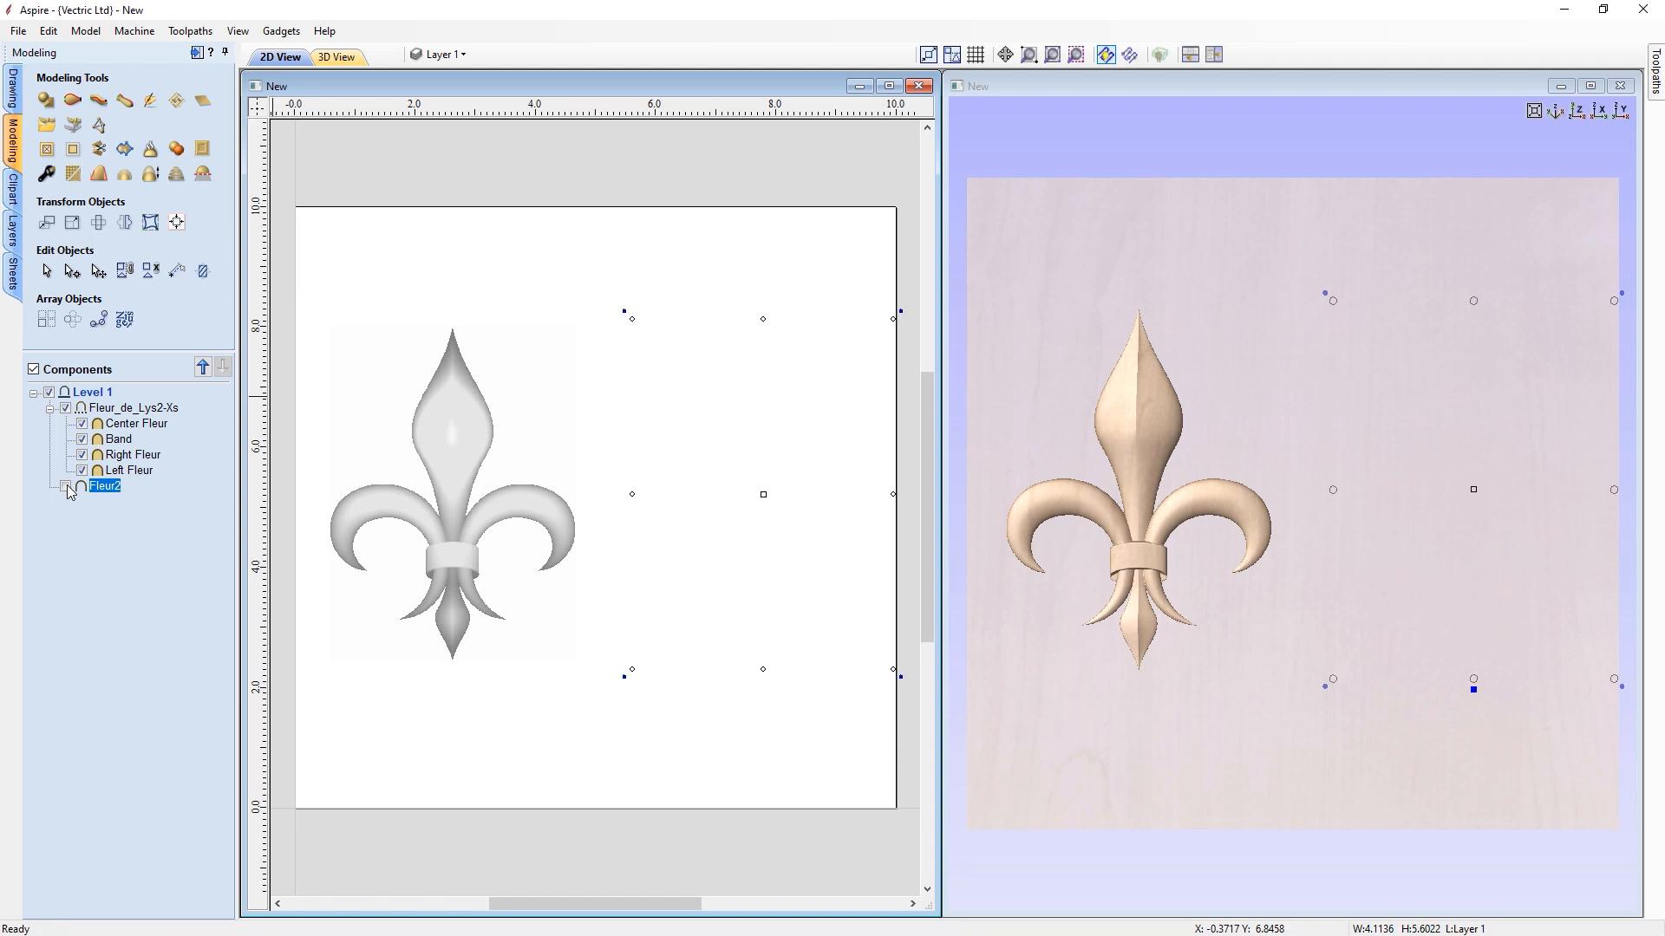
left_click(66, 487)
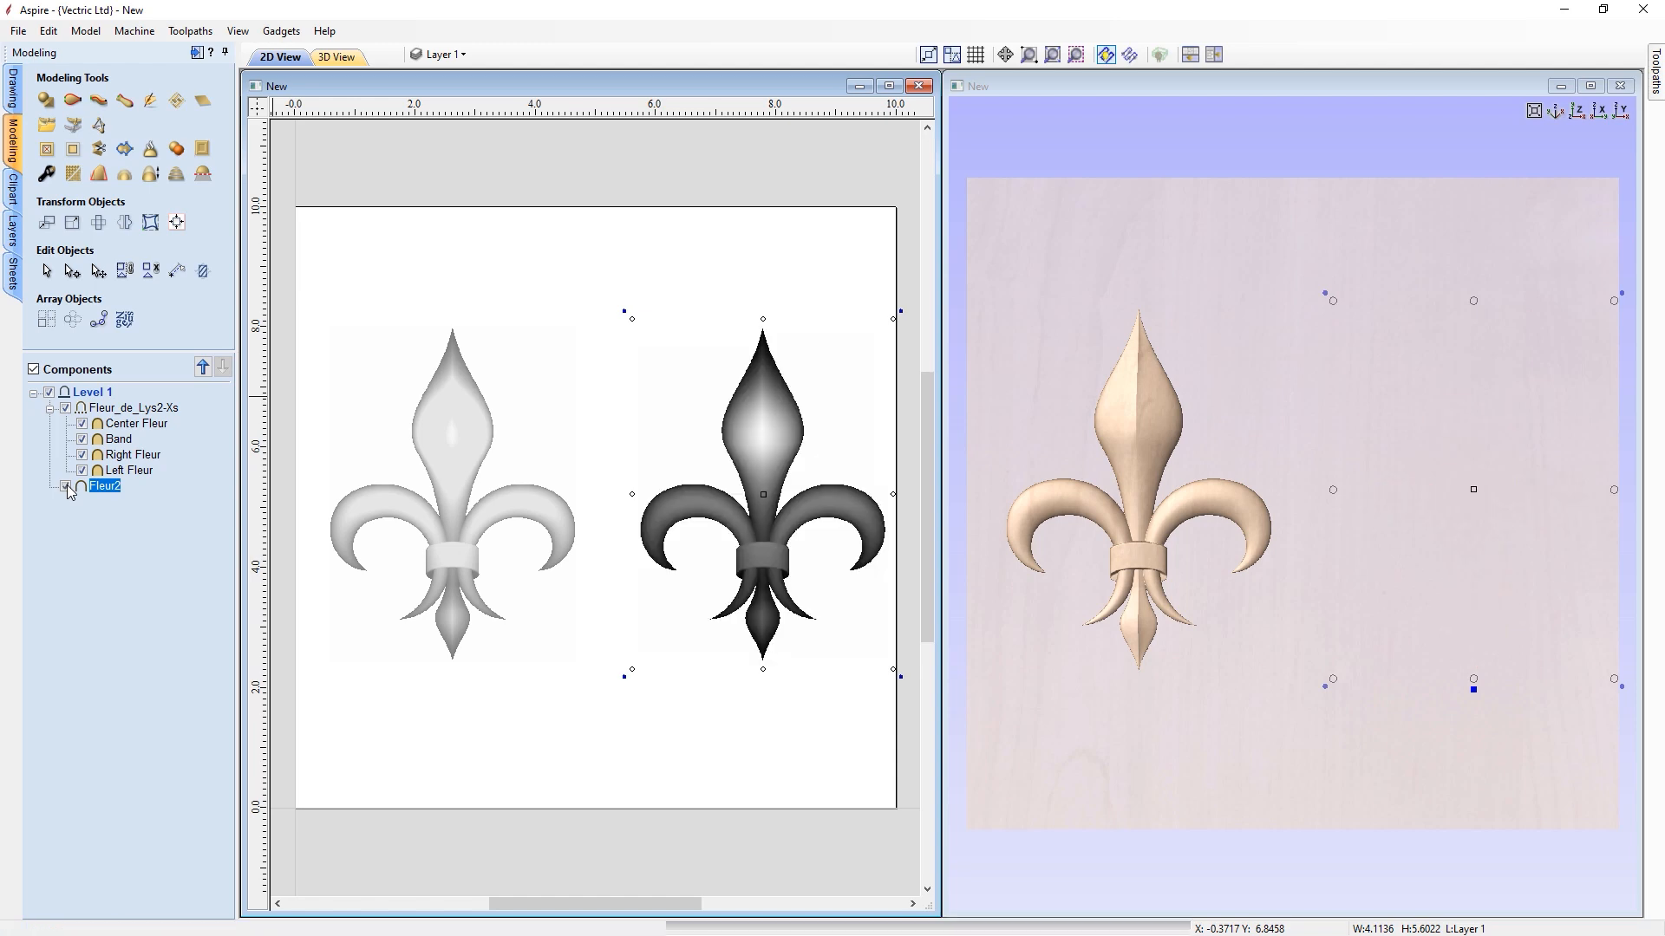
left_click(82, 424)
left_click(82, 424)
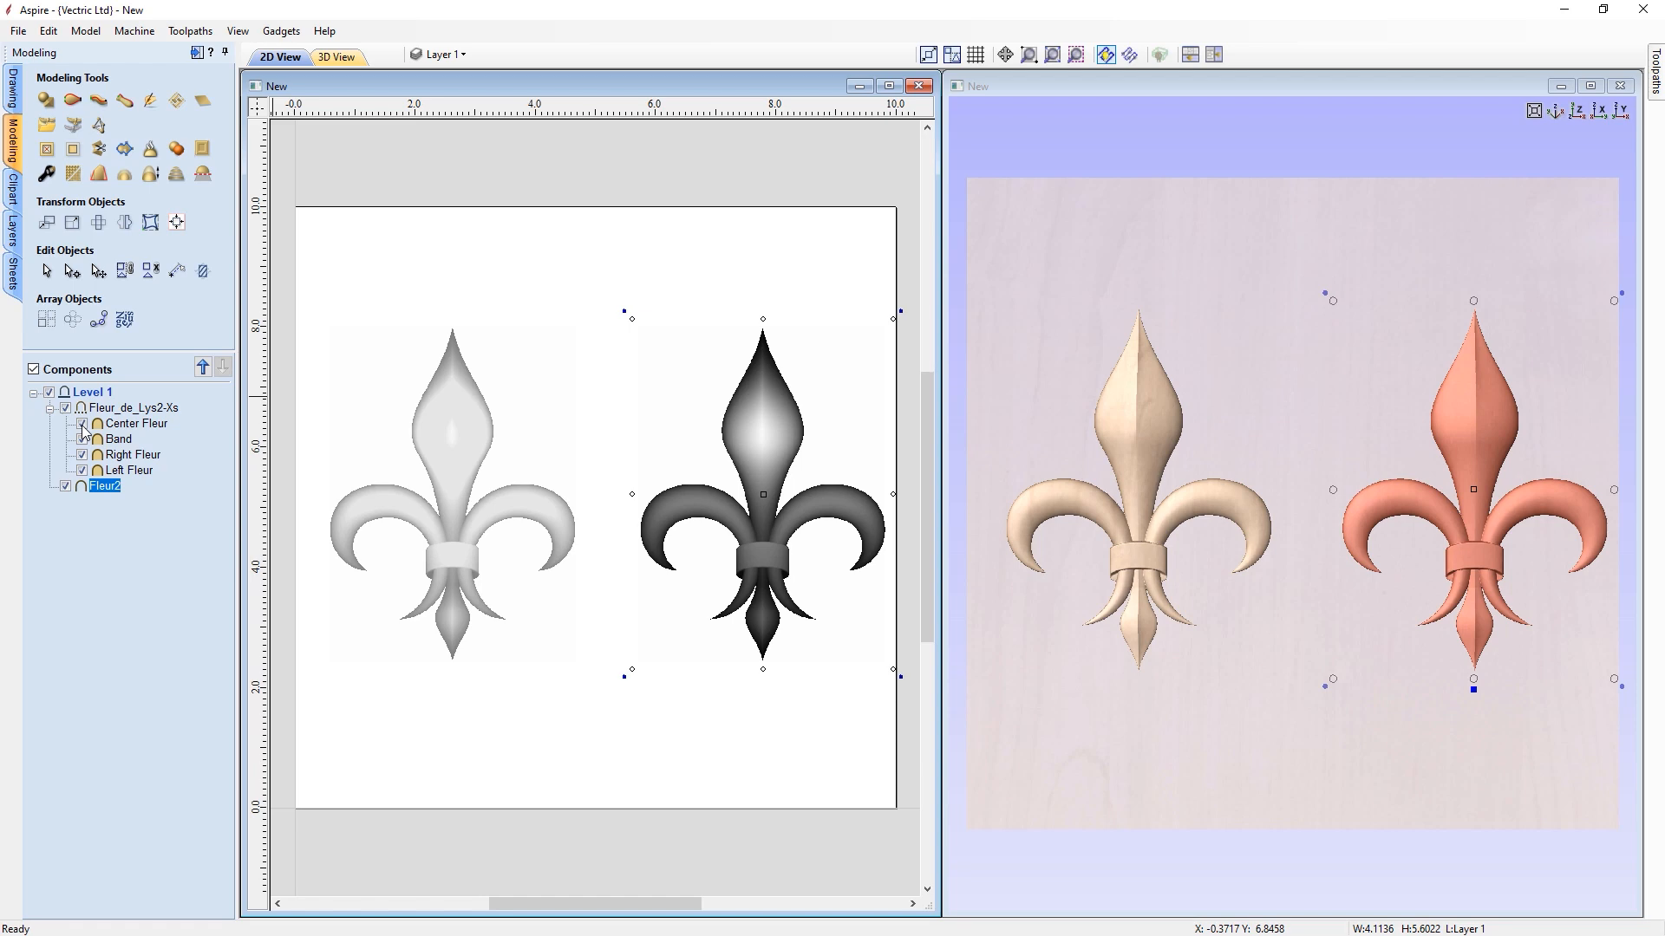
left_click(82, 456)
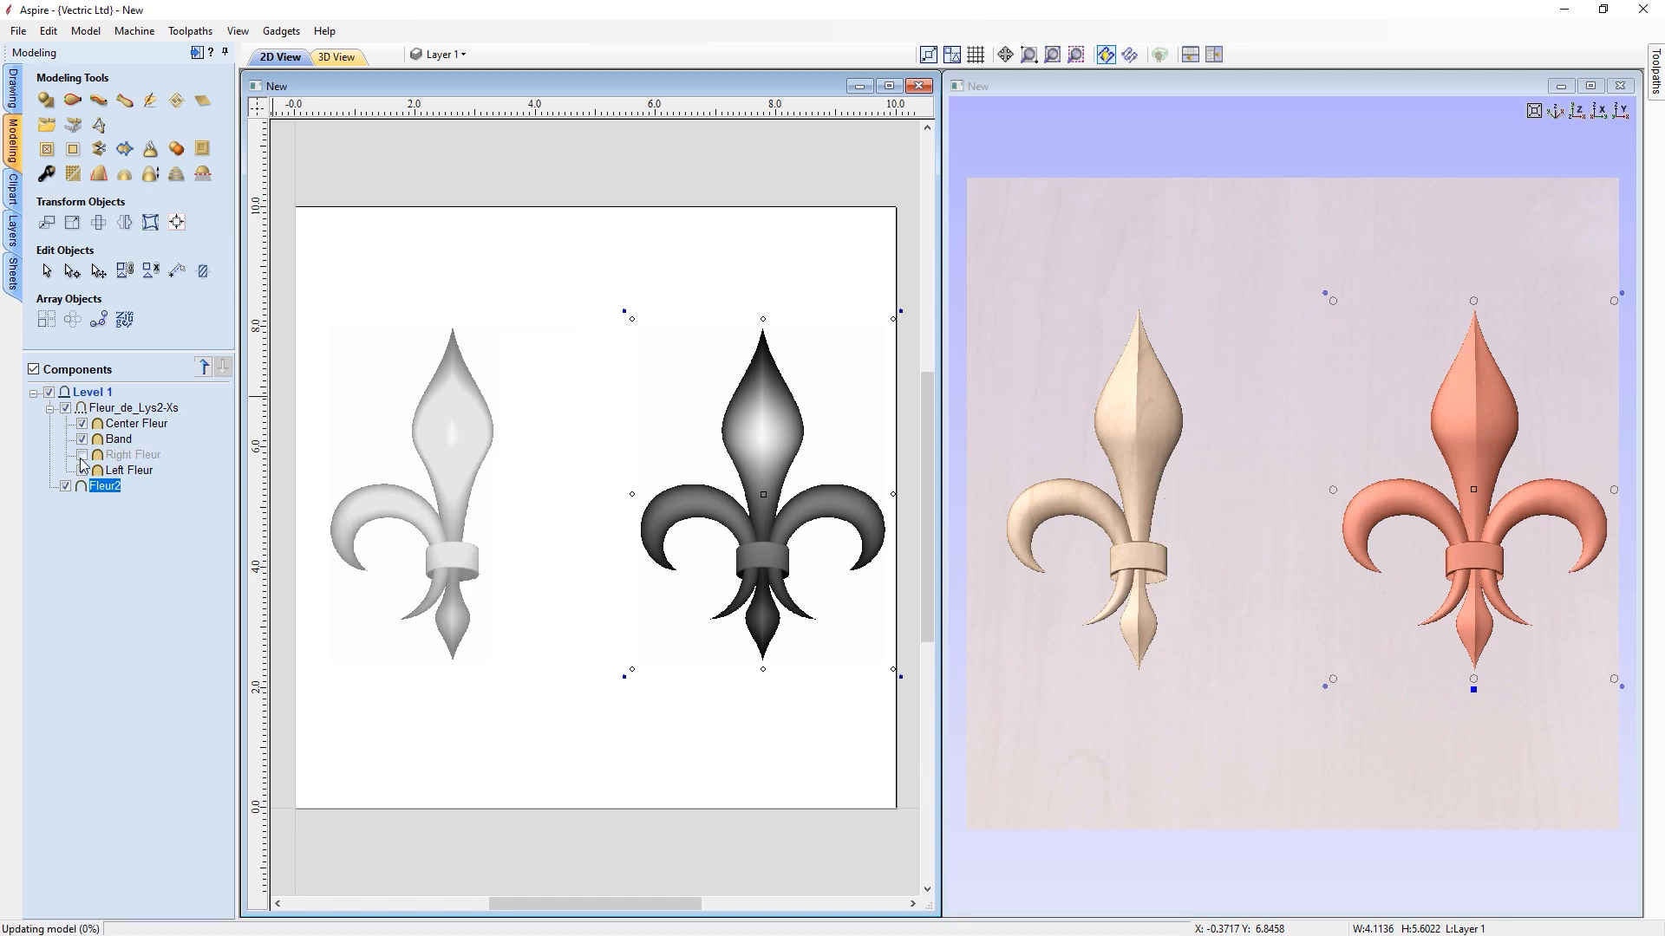
left_click(82, 457)
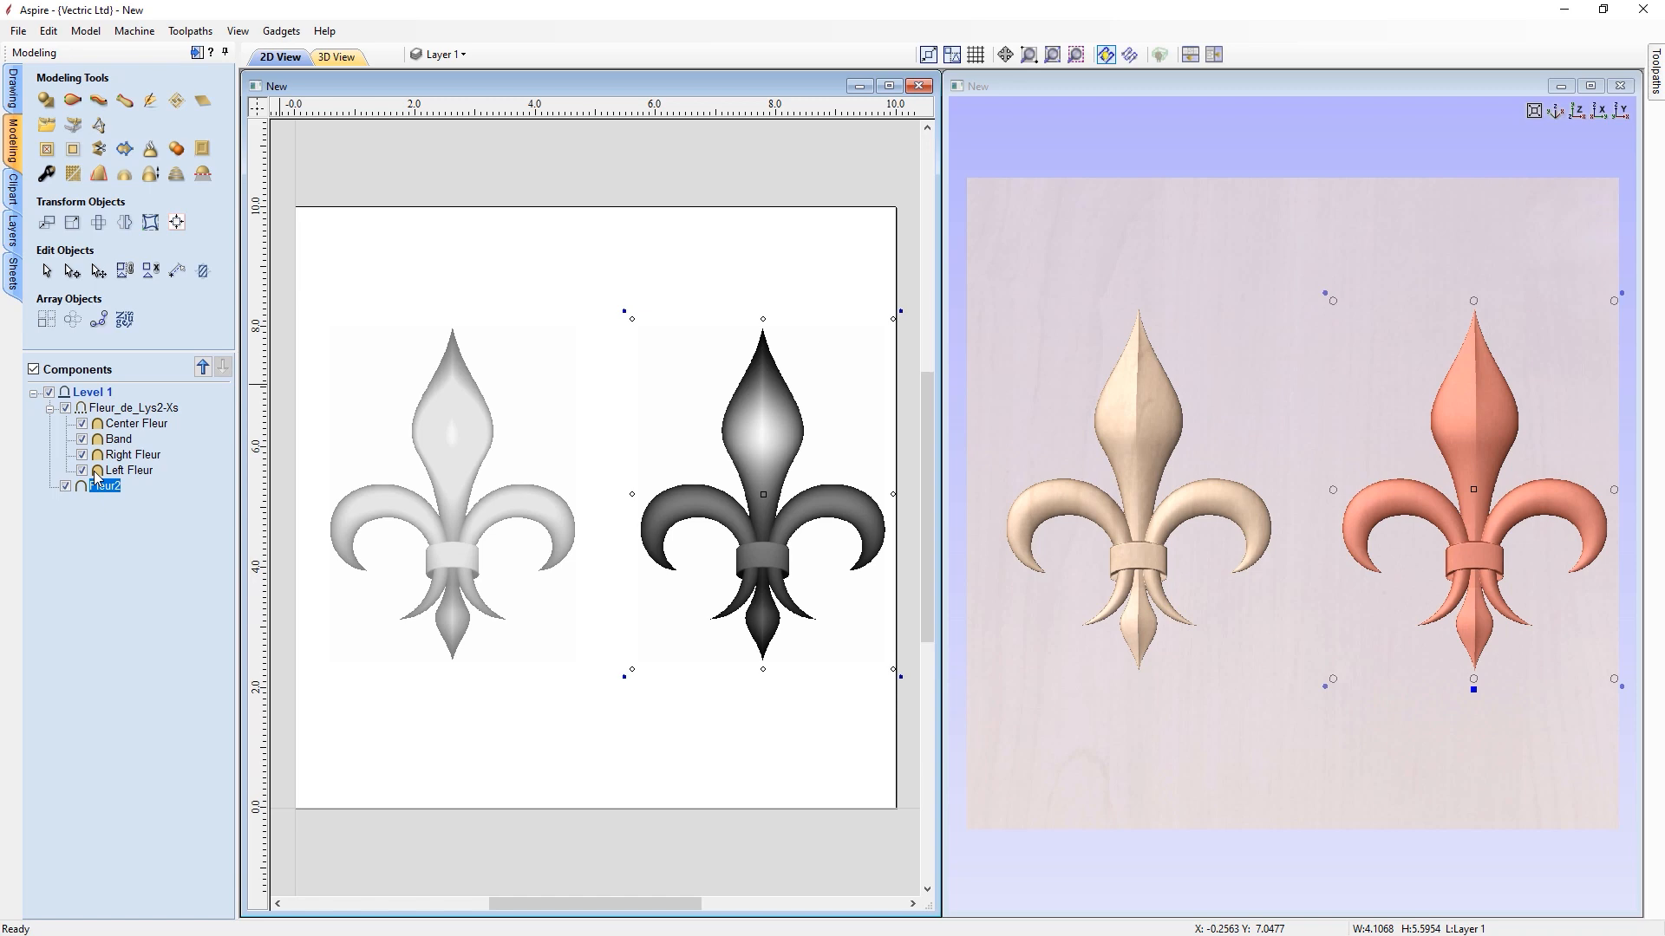
Delete both the Fleur_de_Lys2-Xs and Fleur2 components from Level 1.
left_click(116, 408, "ctrl")
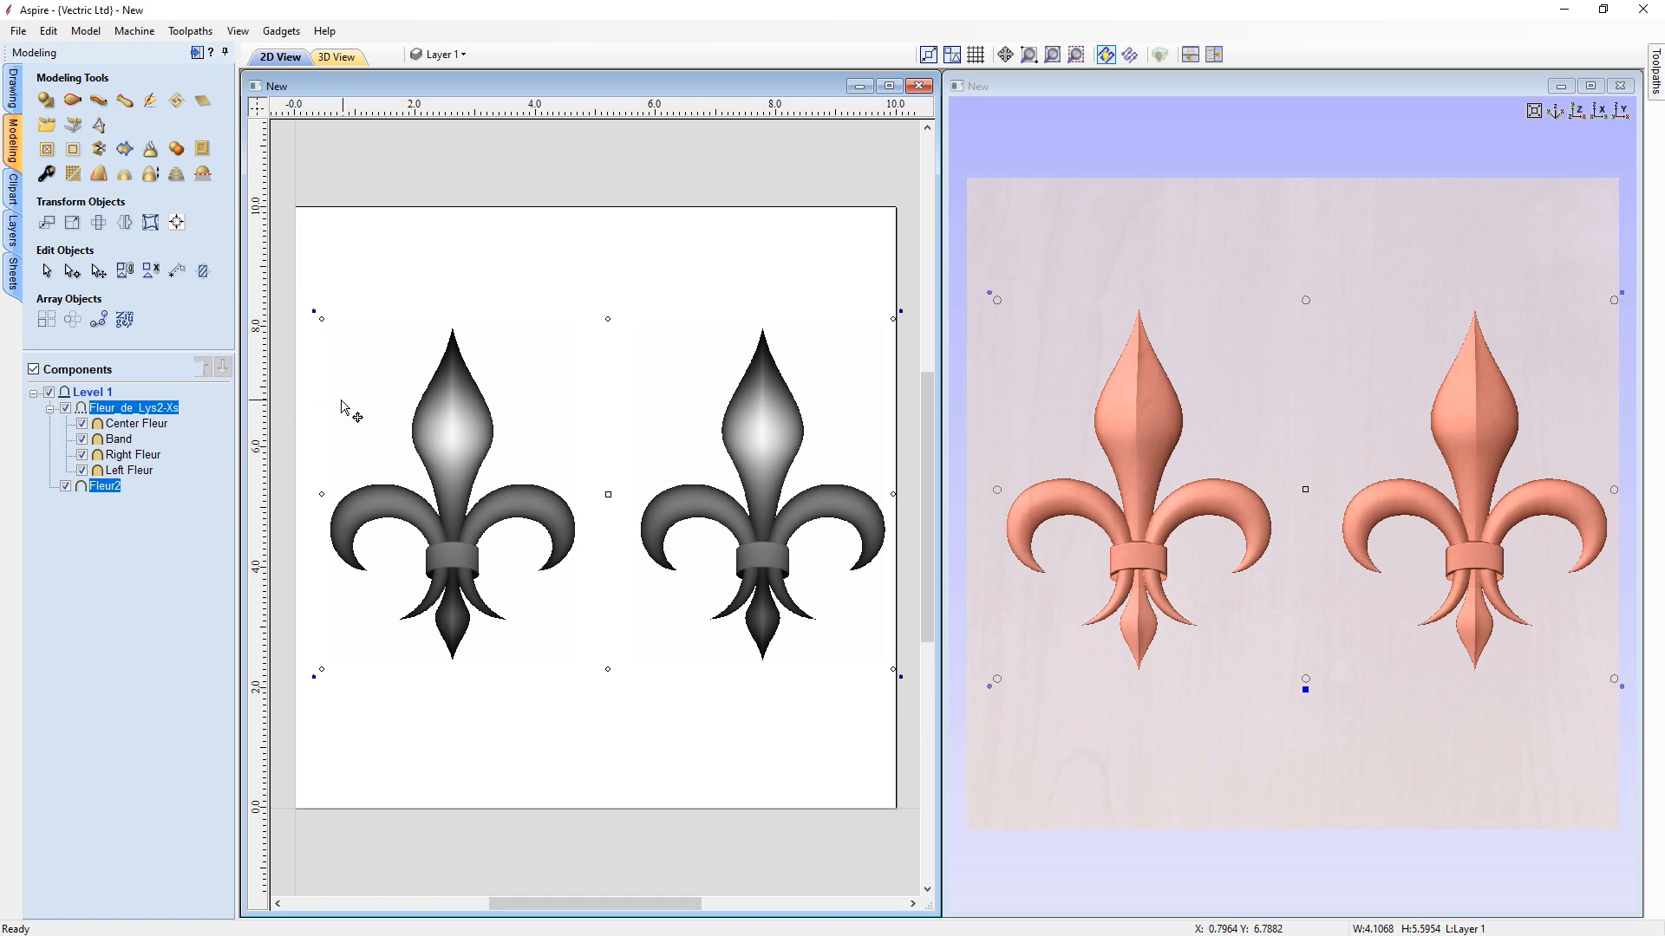
key("Delete")
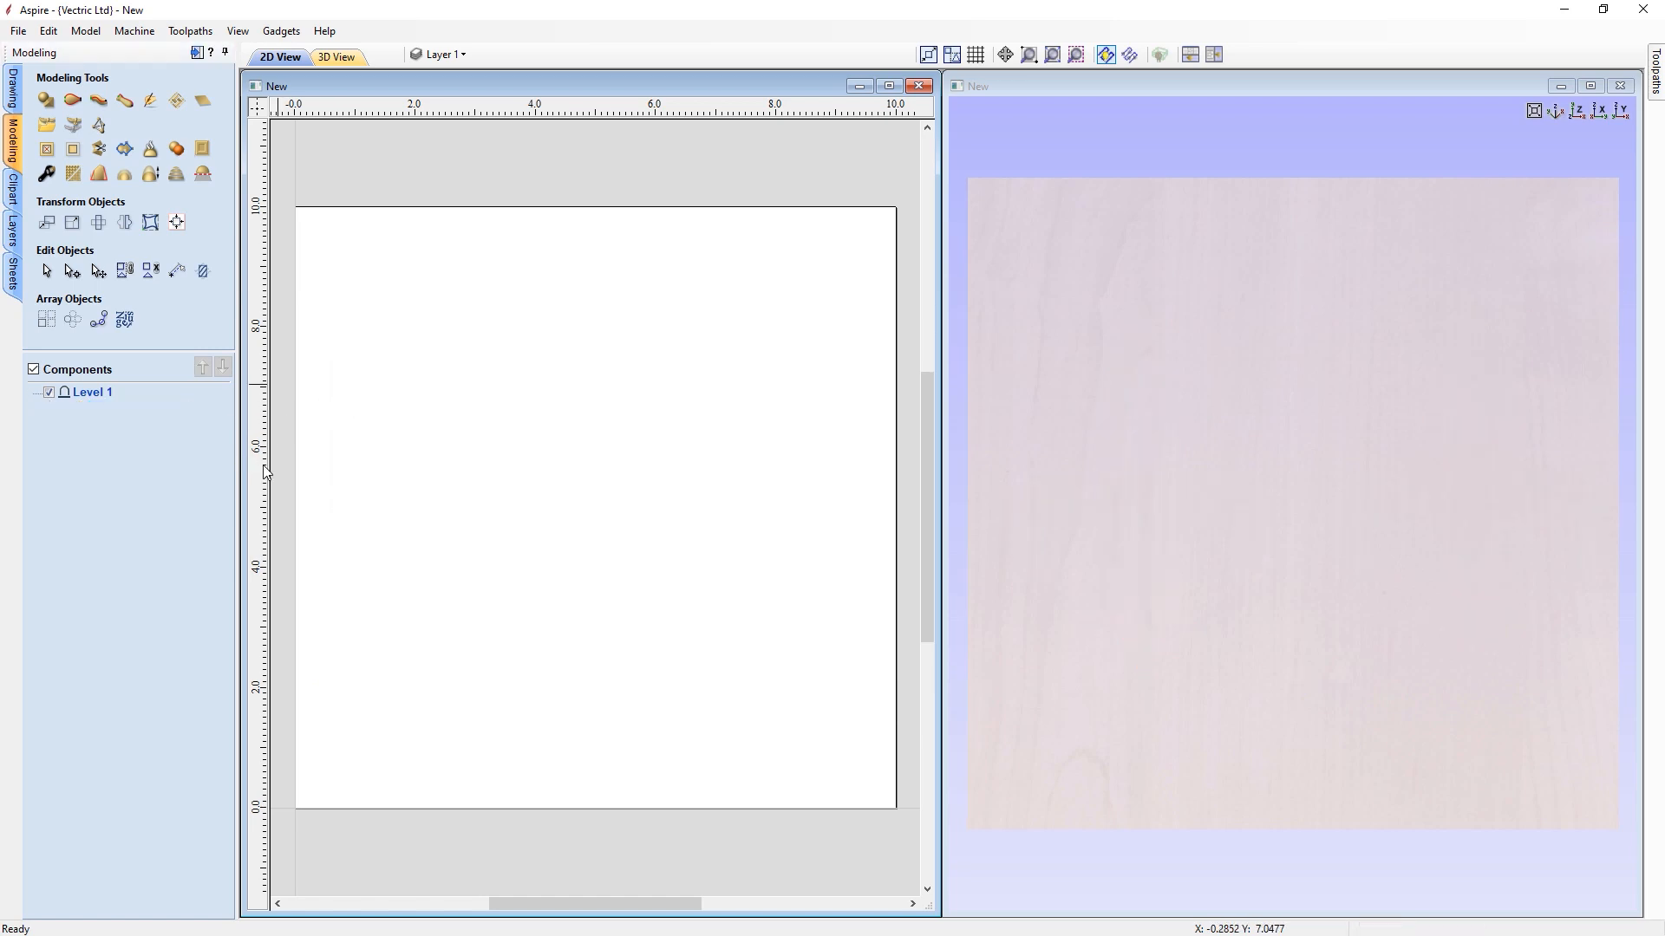
Create a component from the grayscale fleur-de-lis bitmap named test.
left_click(77, 130)
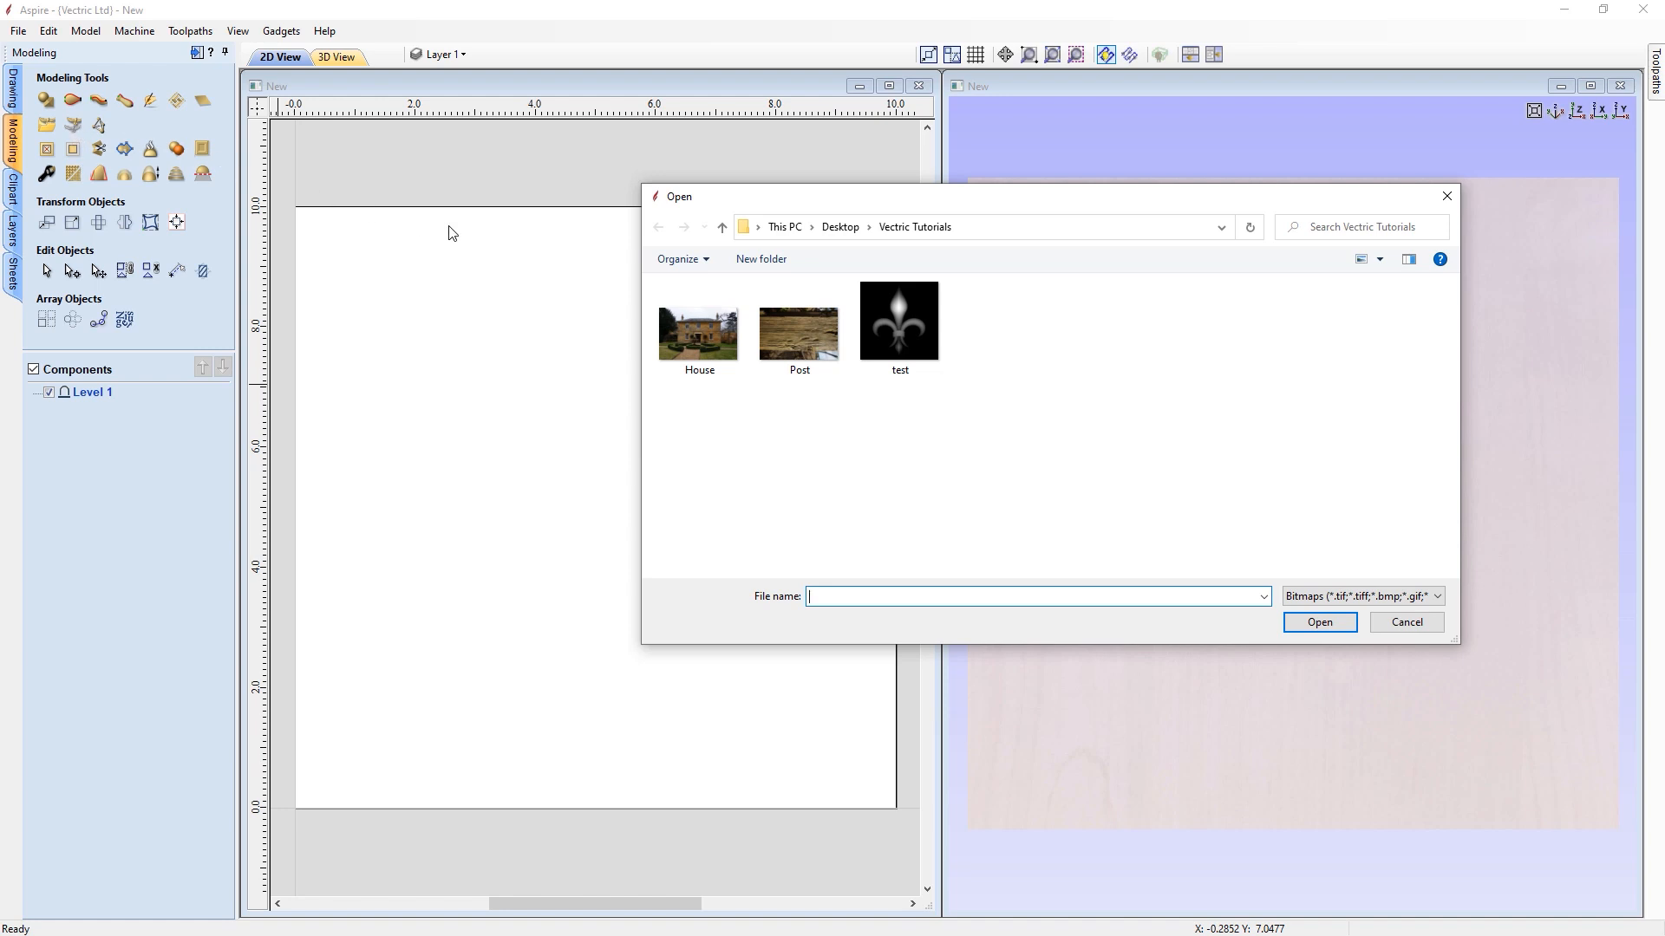
left_click(911, 325)
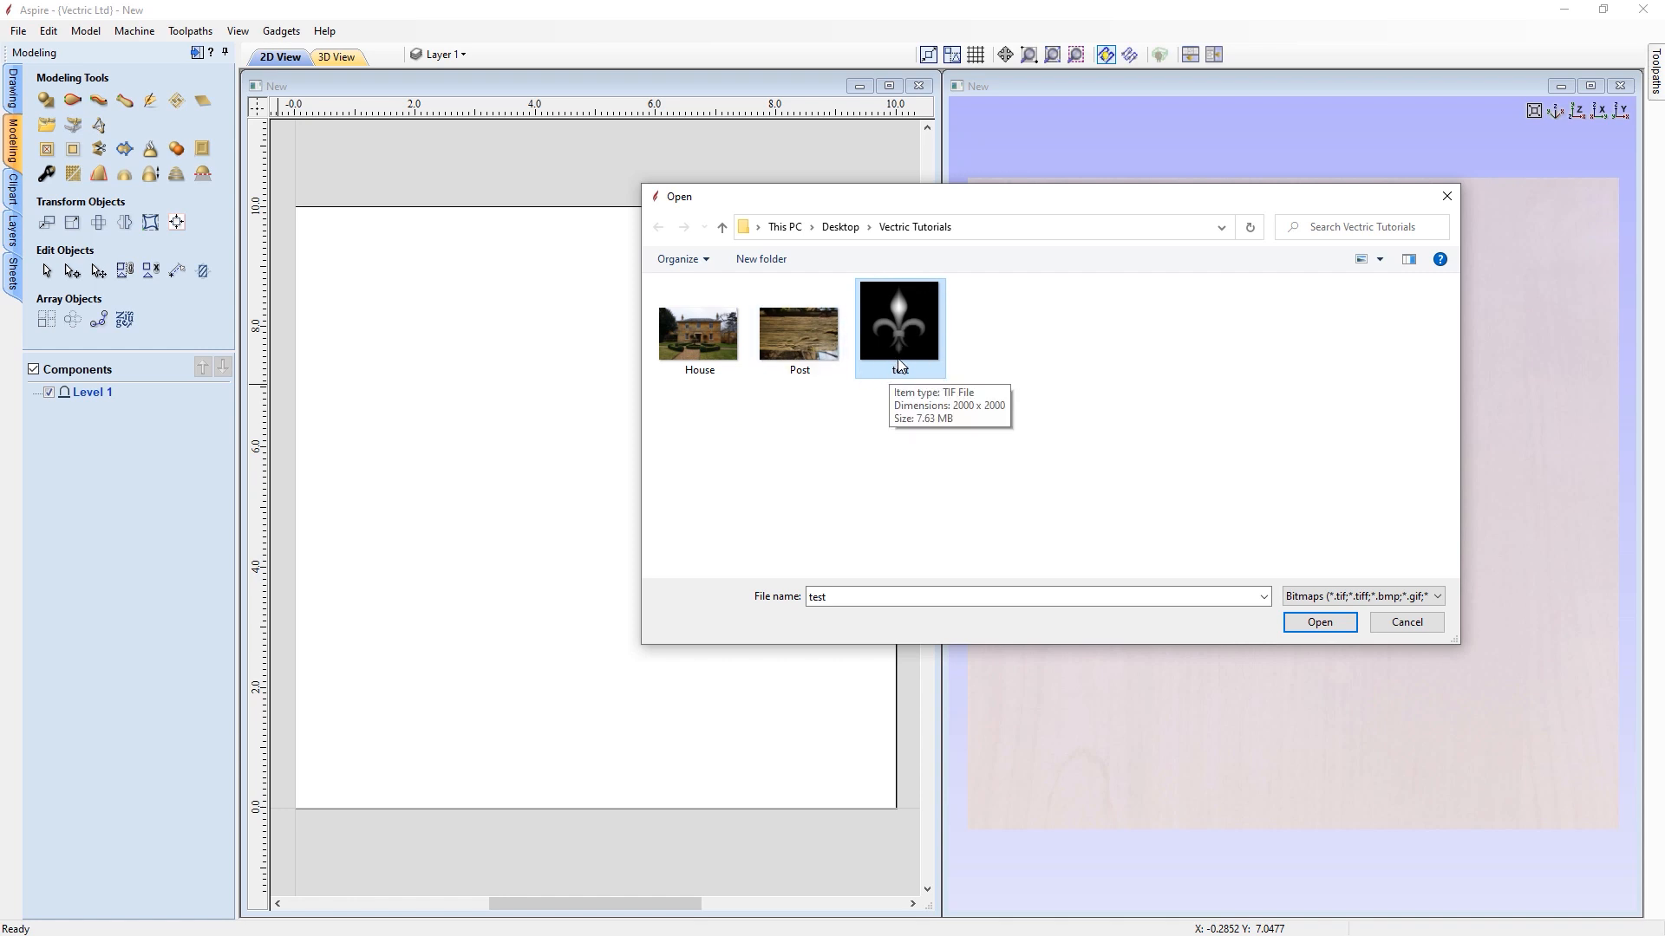
left_click(1330, 627)
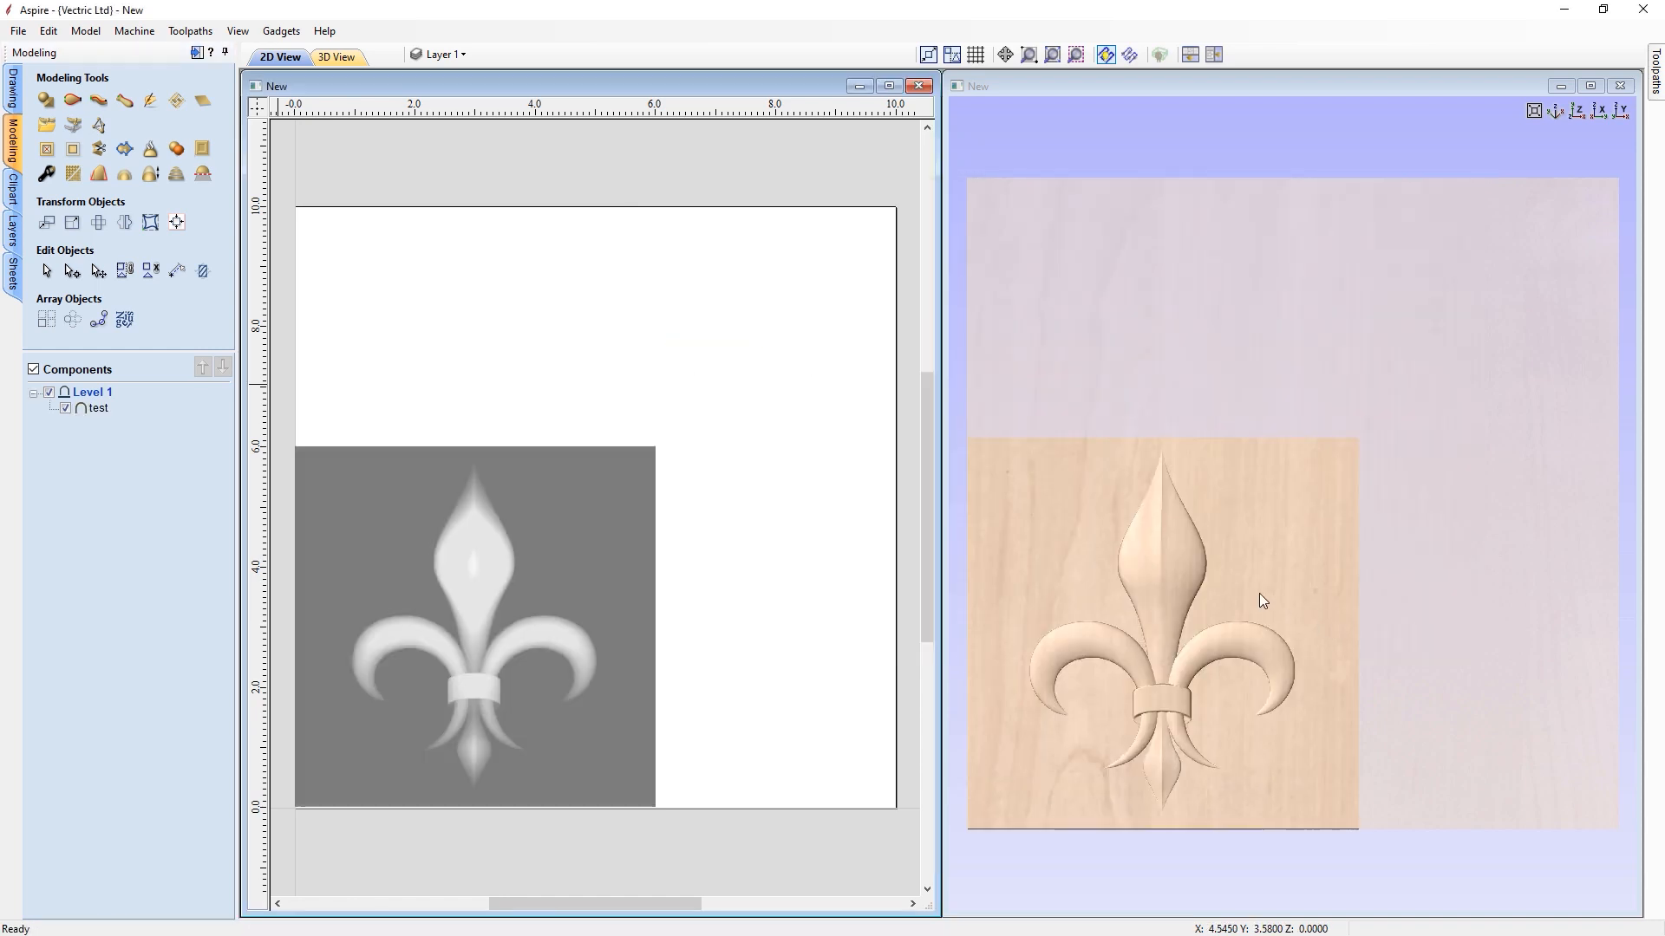
Delete the fleur-de-lis component named test from Level 1.
left_click_drag(1127, 879, 1250, 662)
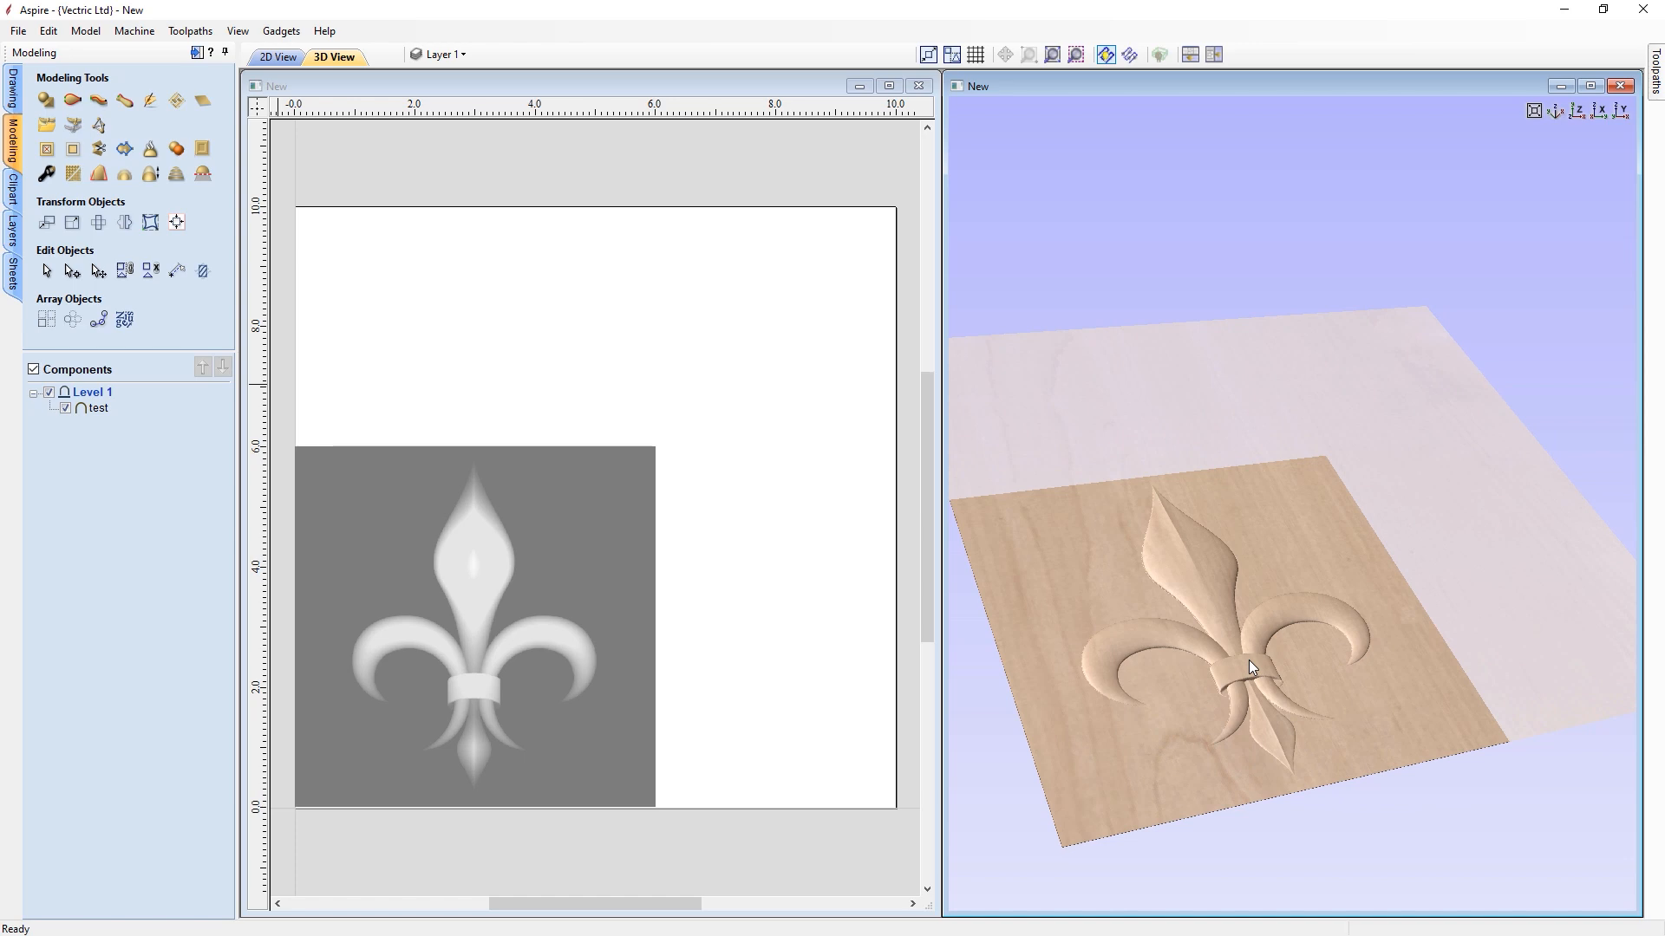
left_click(1577, 111)
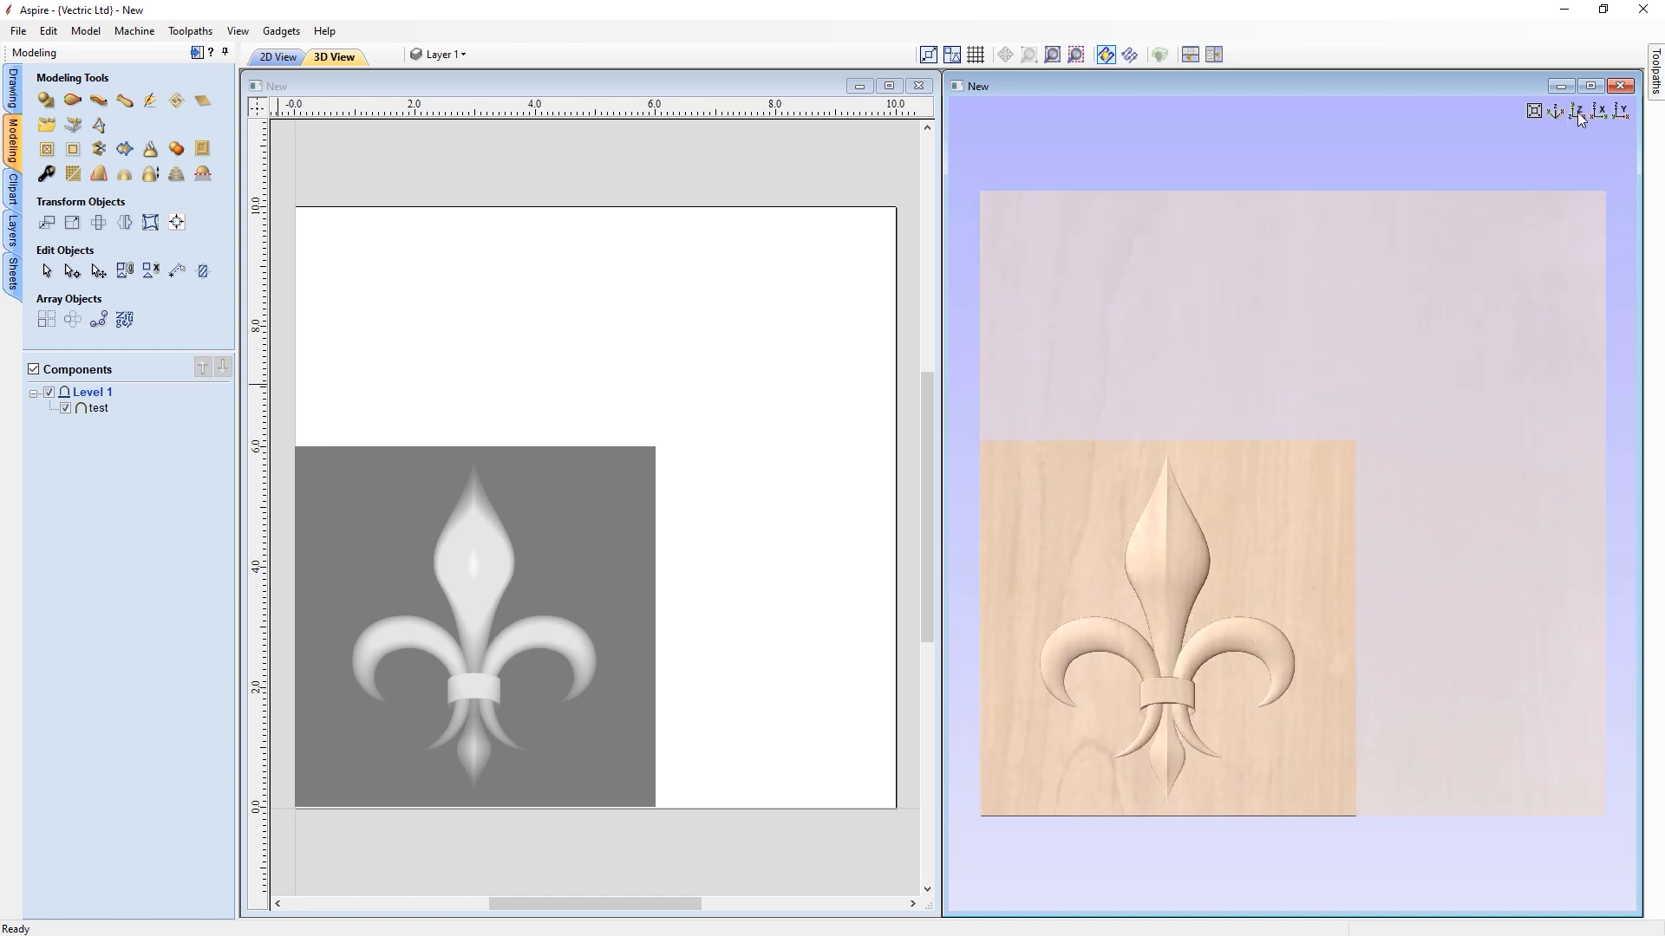
left_click(425, 538)
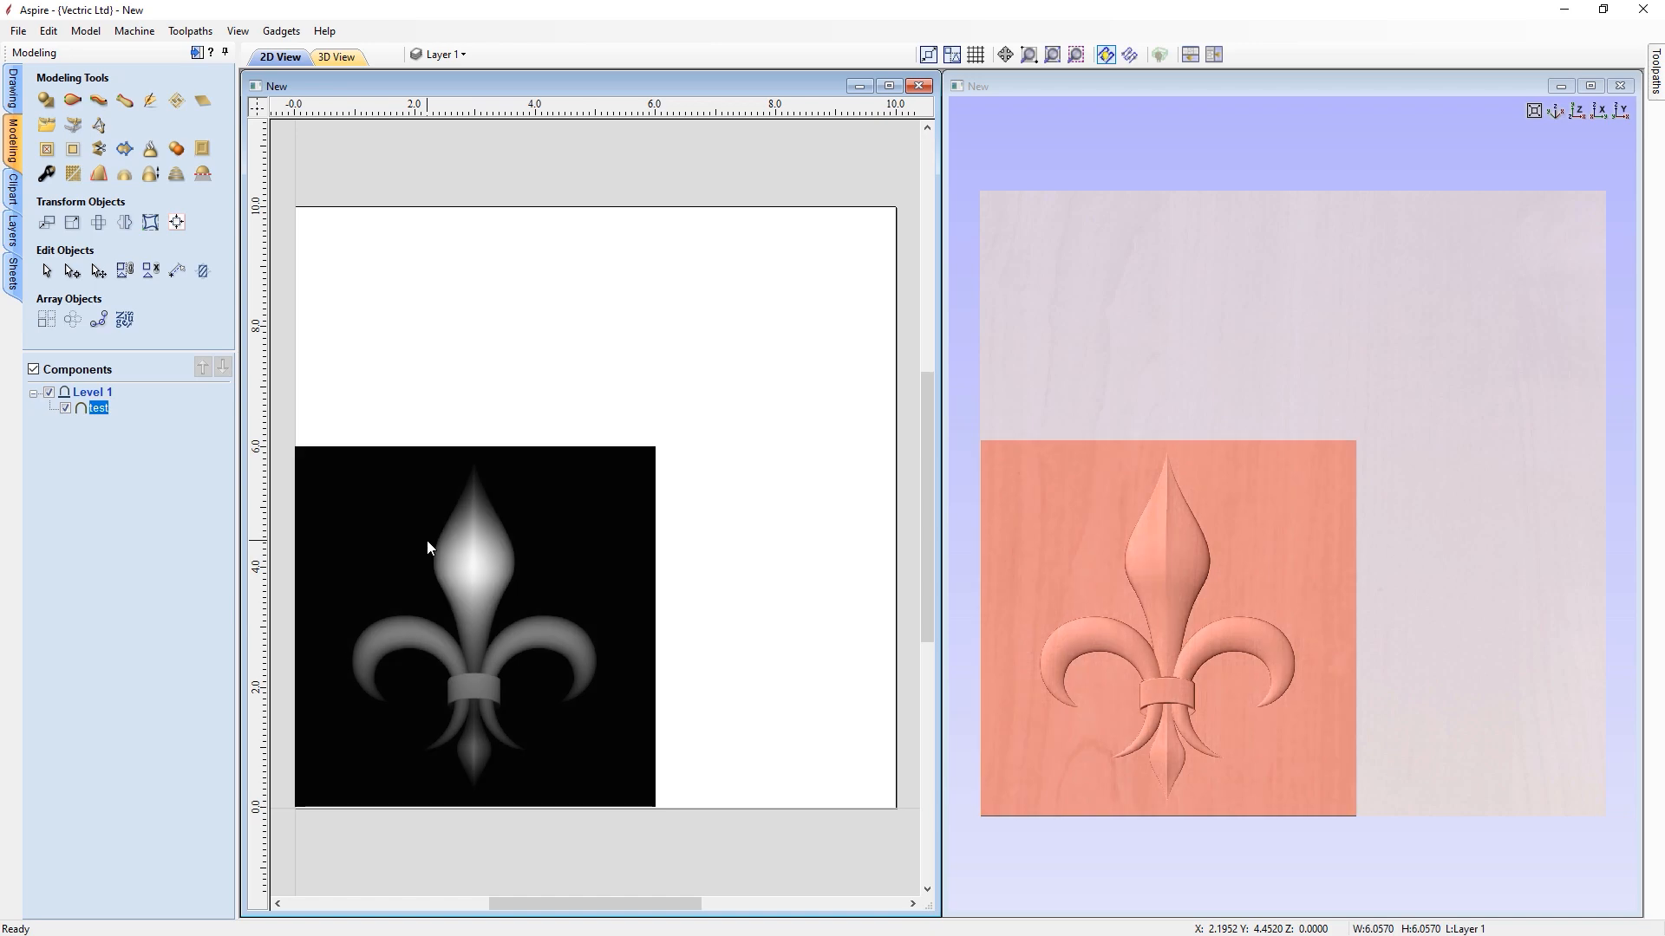
key("Delete")
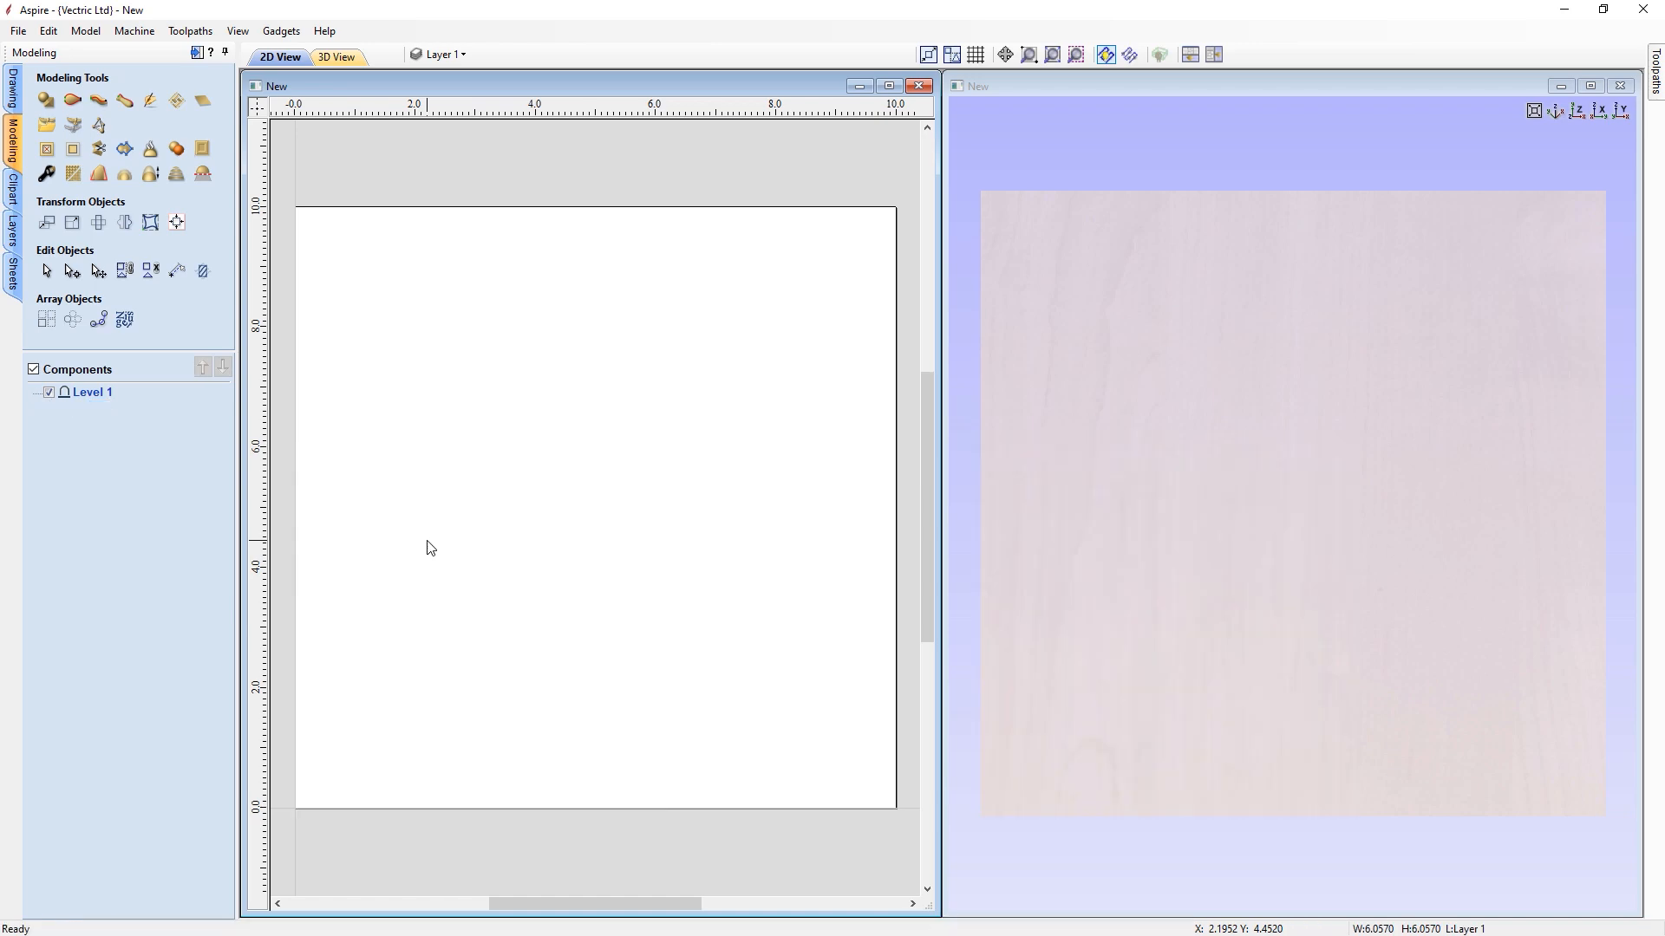
Import the Post bitmap and enlarge it to about 5.2 x 7.9 inches around the centre of the job.
left_click(16, 98)
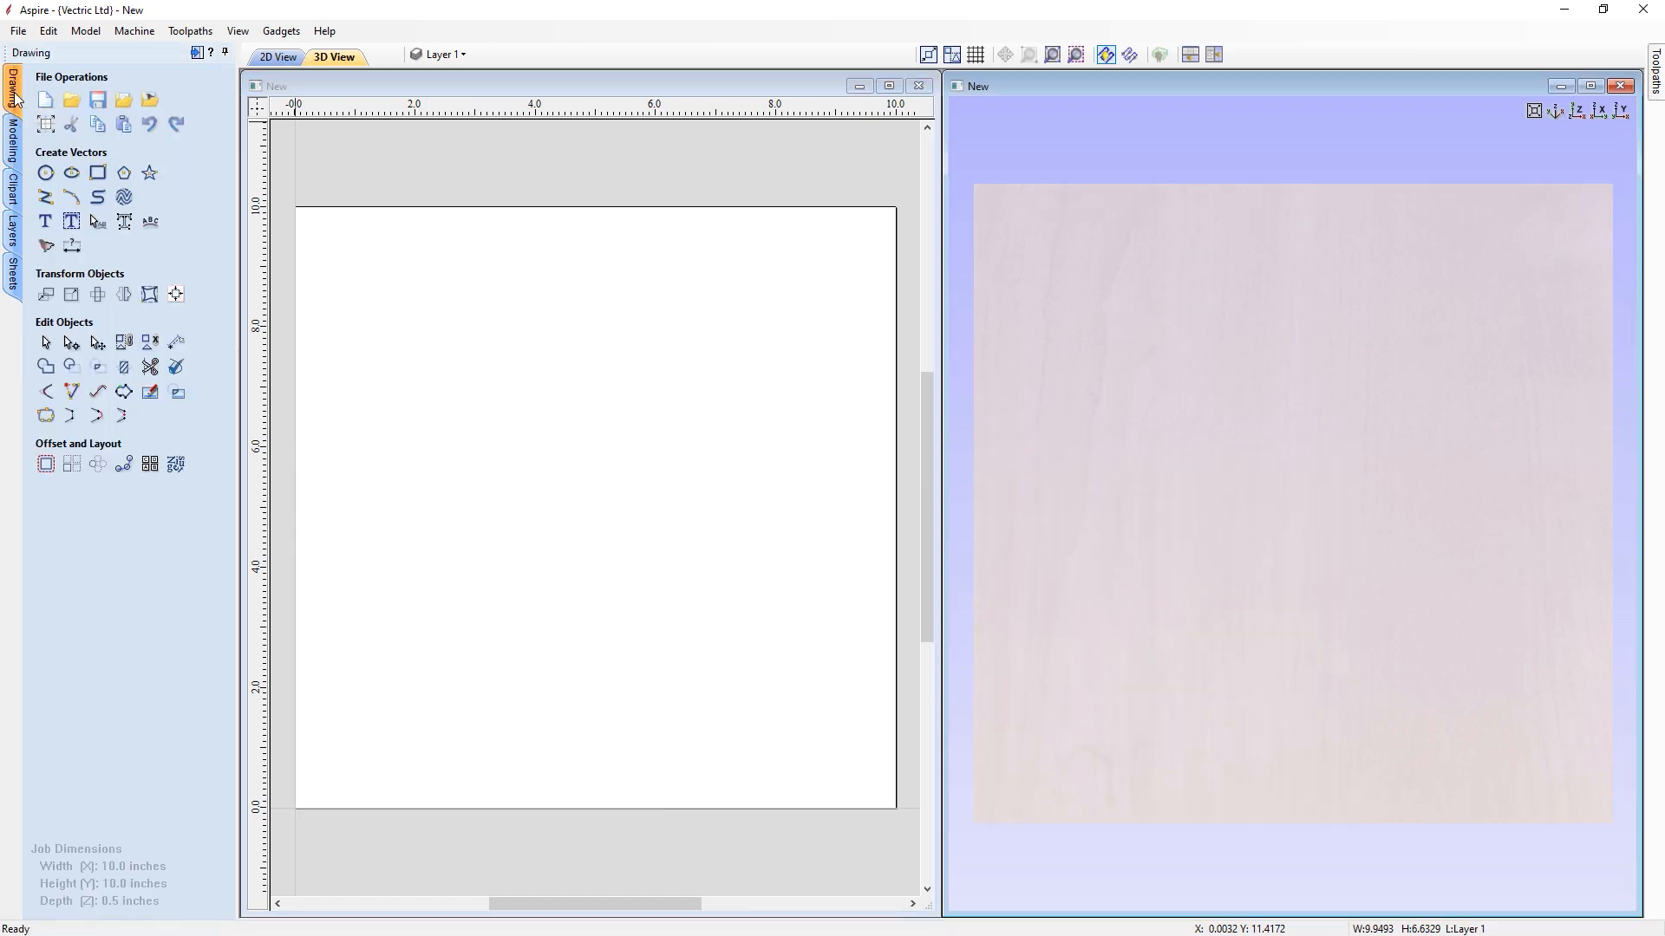
left_click(148, 103)
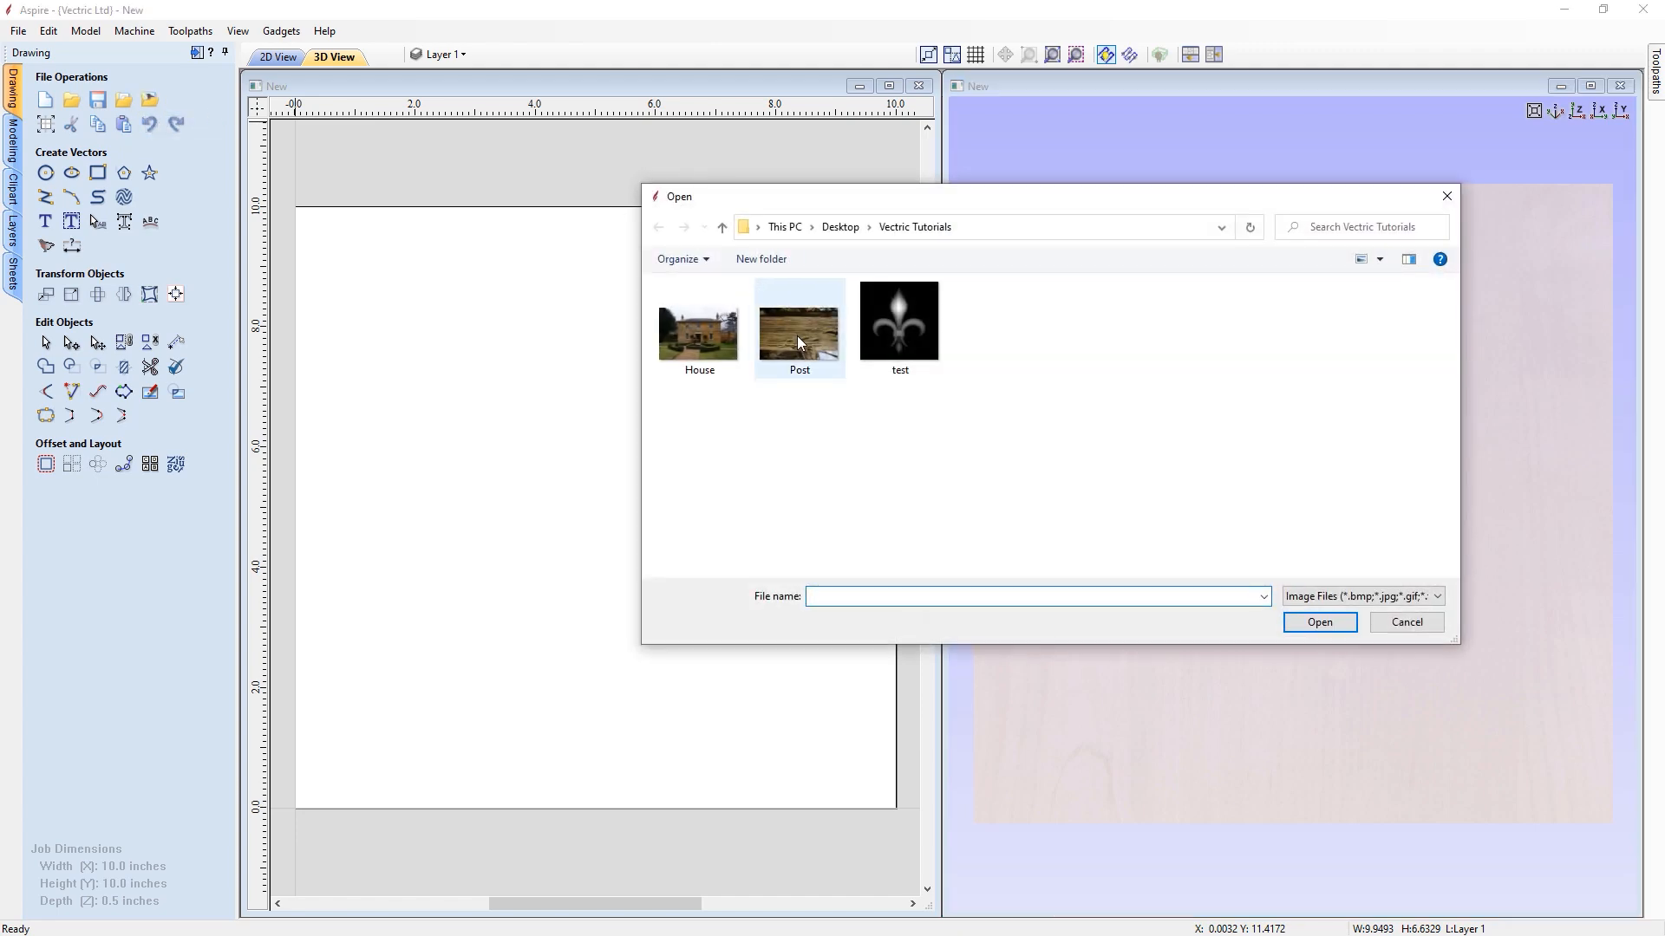
left_click(798, 336)
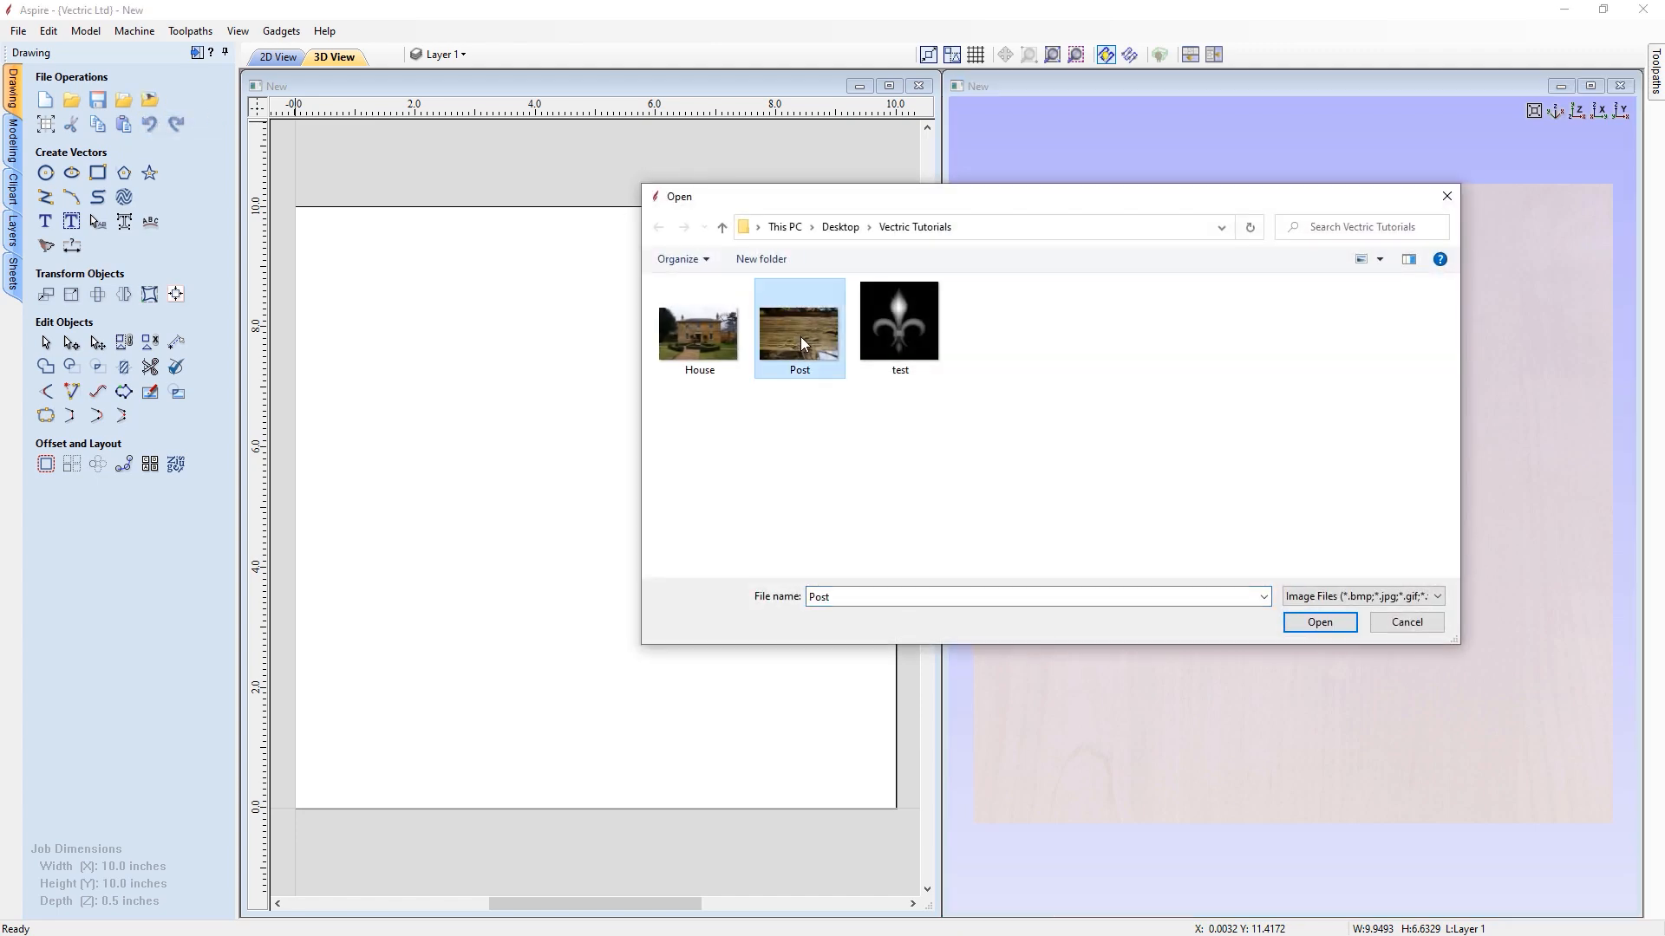
left_click(1320, 622)
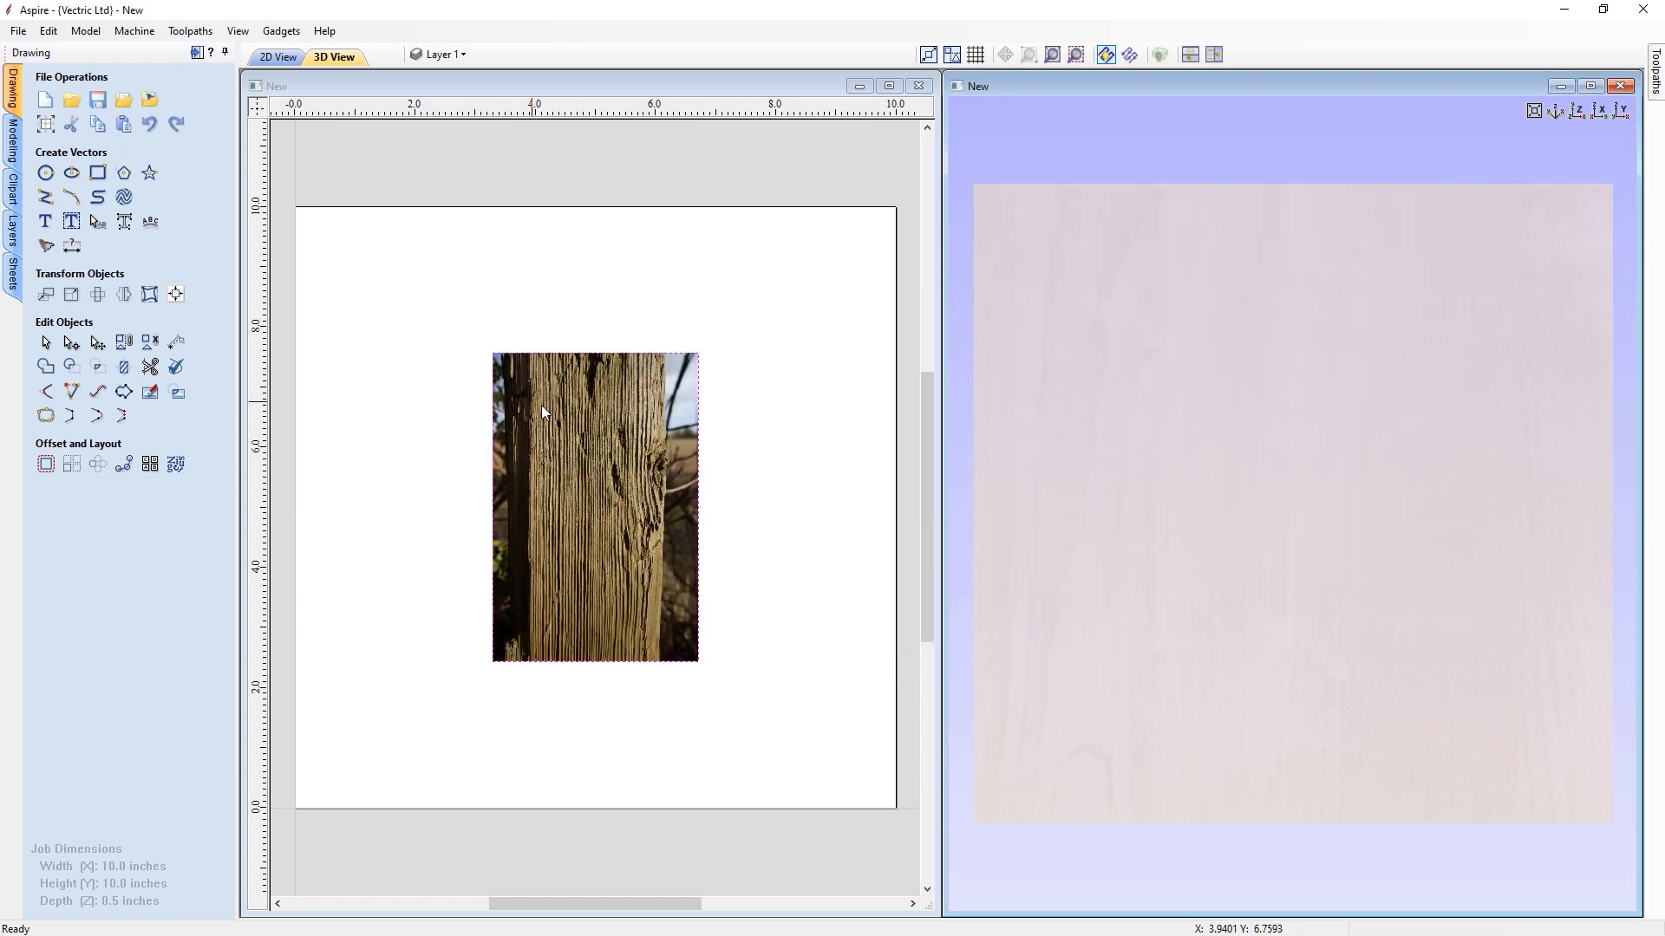
left_click(609, 463)
left_click_drag(677, 354, 724, 311)
left_click_drag(567, 405, 596, 404)
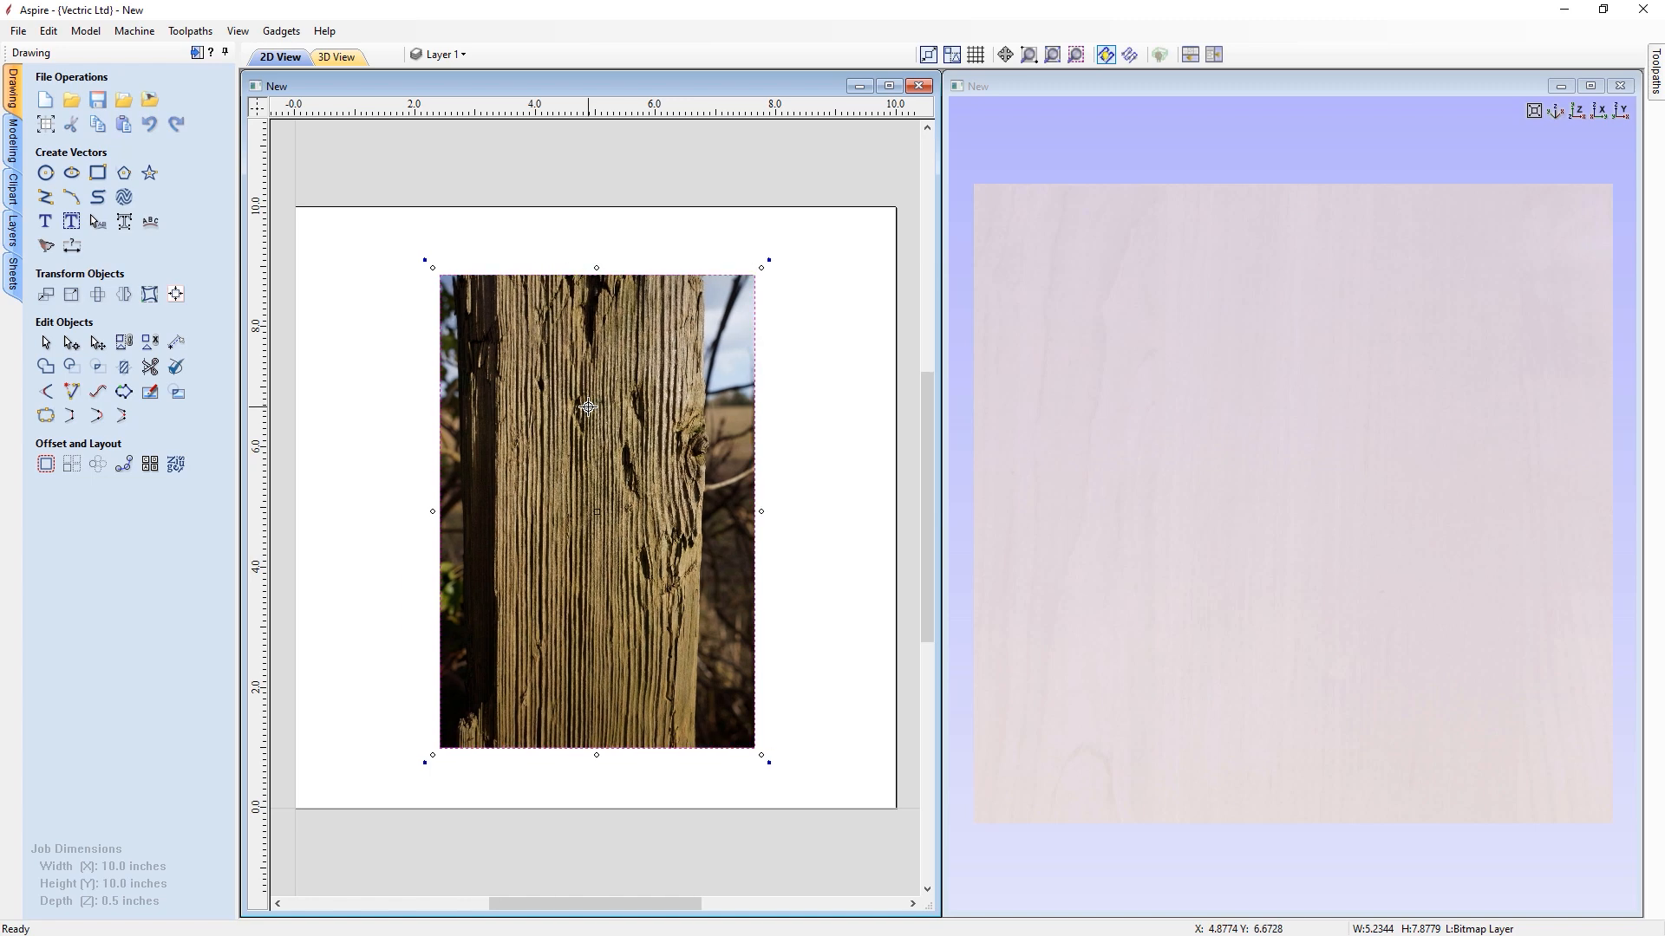
Create a component from the Post bitmap and remove the original photo from the job.
left_click(13, 141)
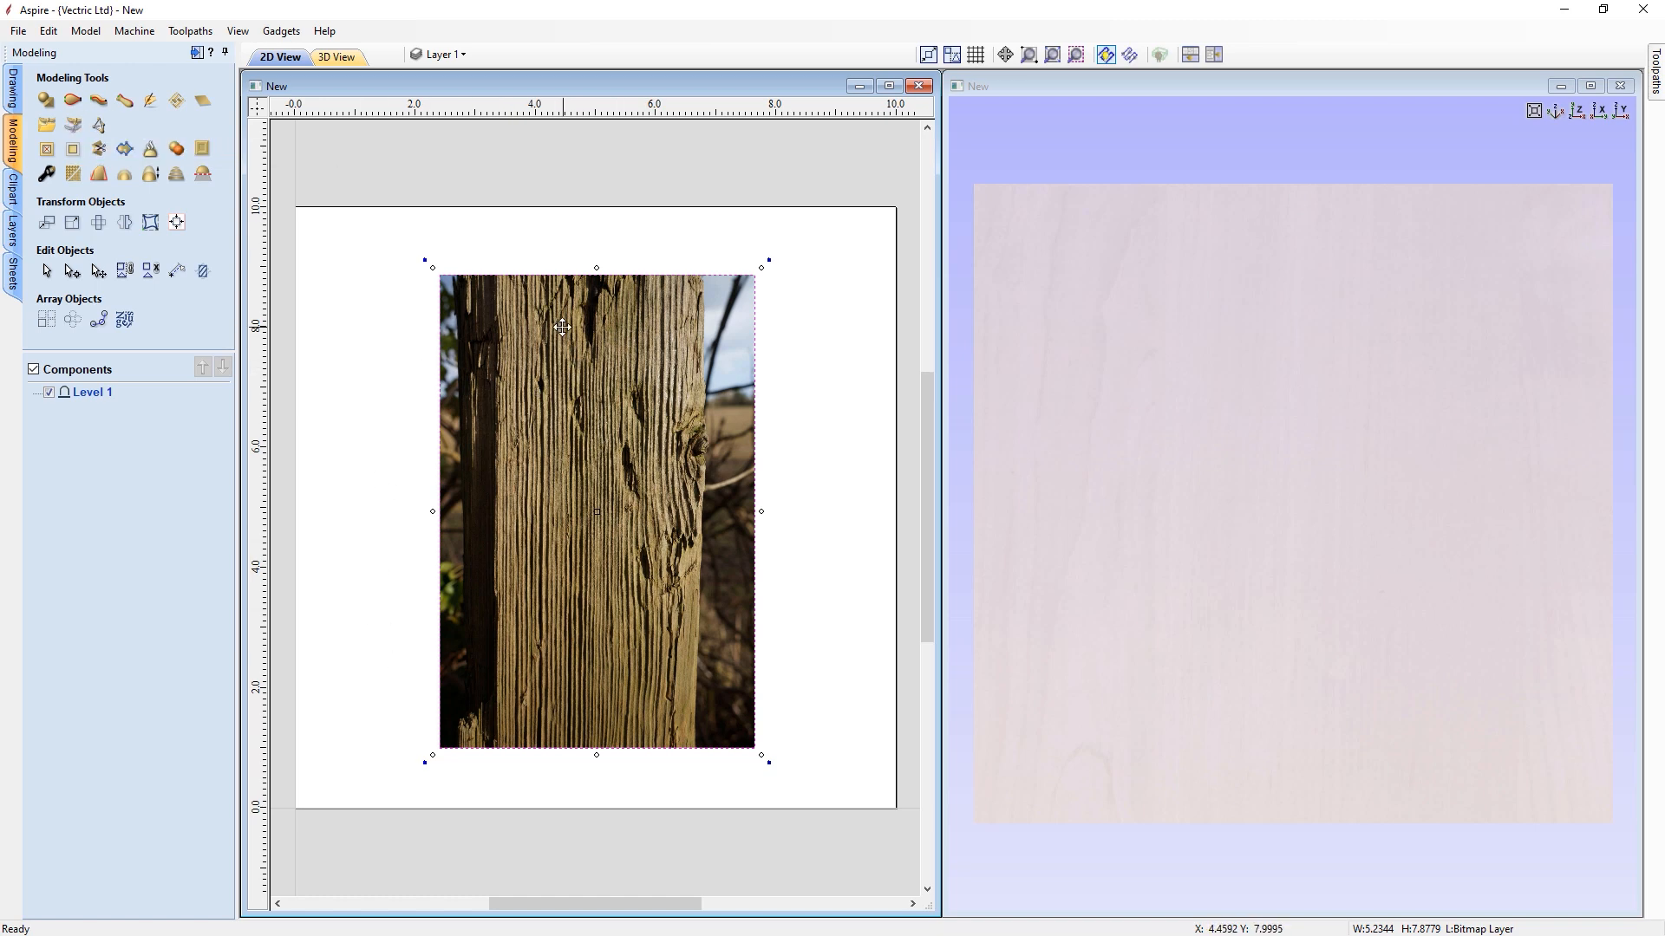
left_click(74, 128)
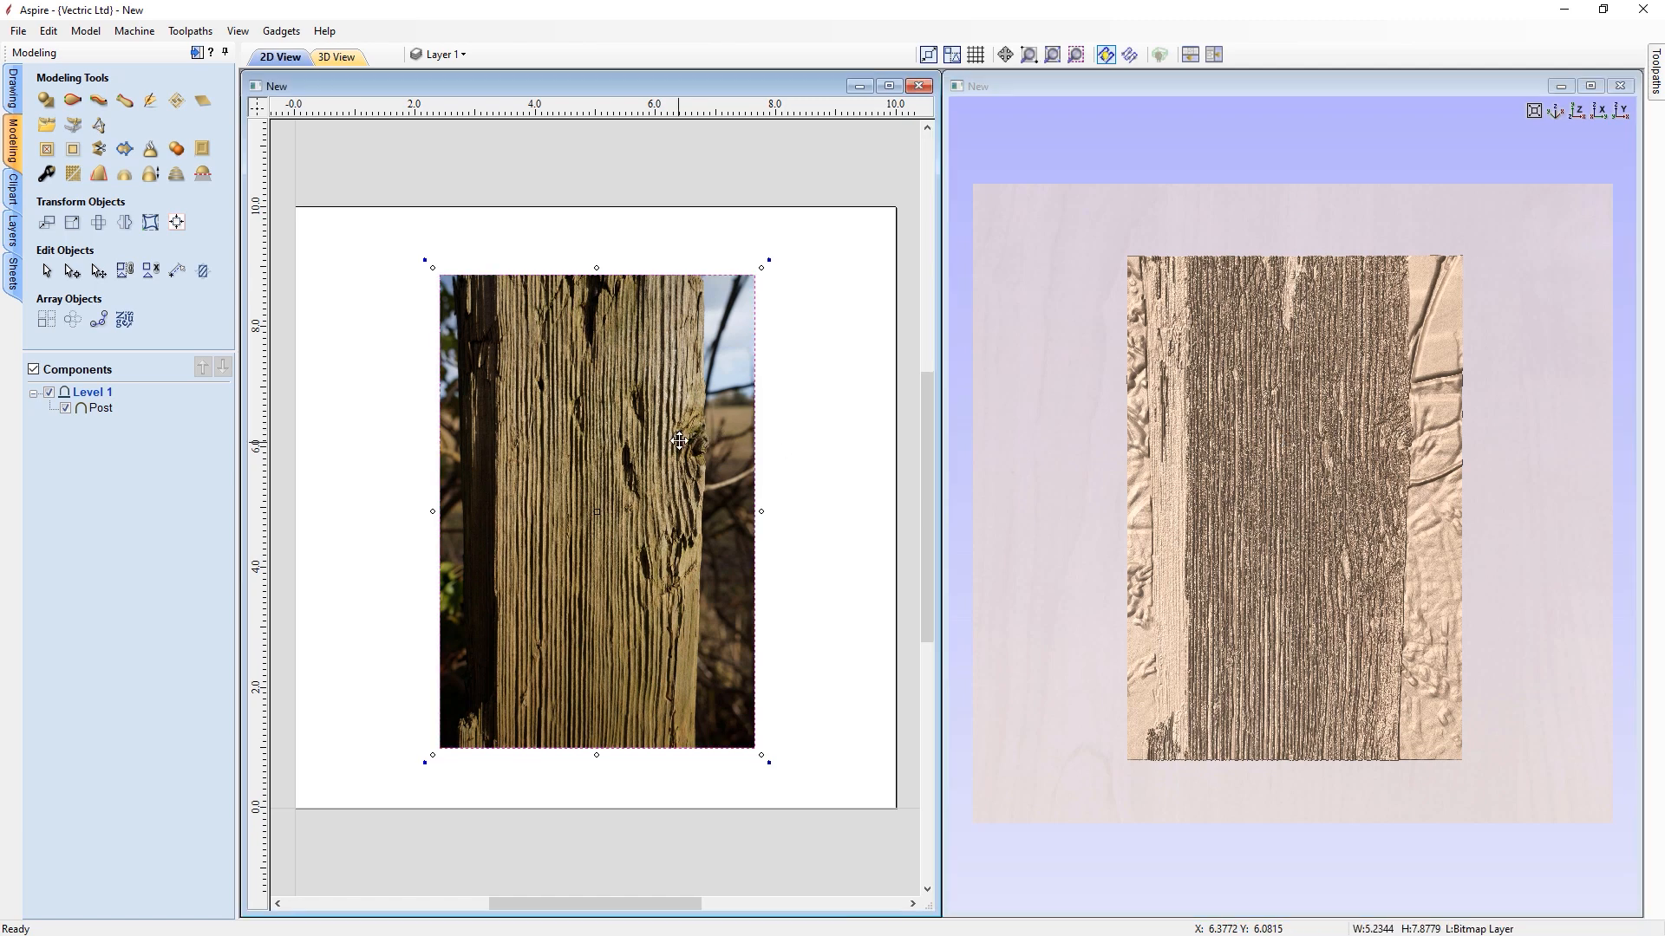
left_click_drag(691, 431, 354, 431)
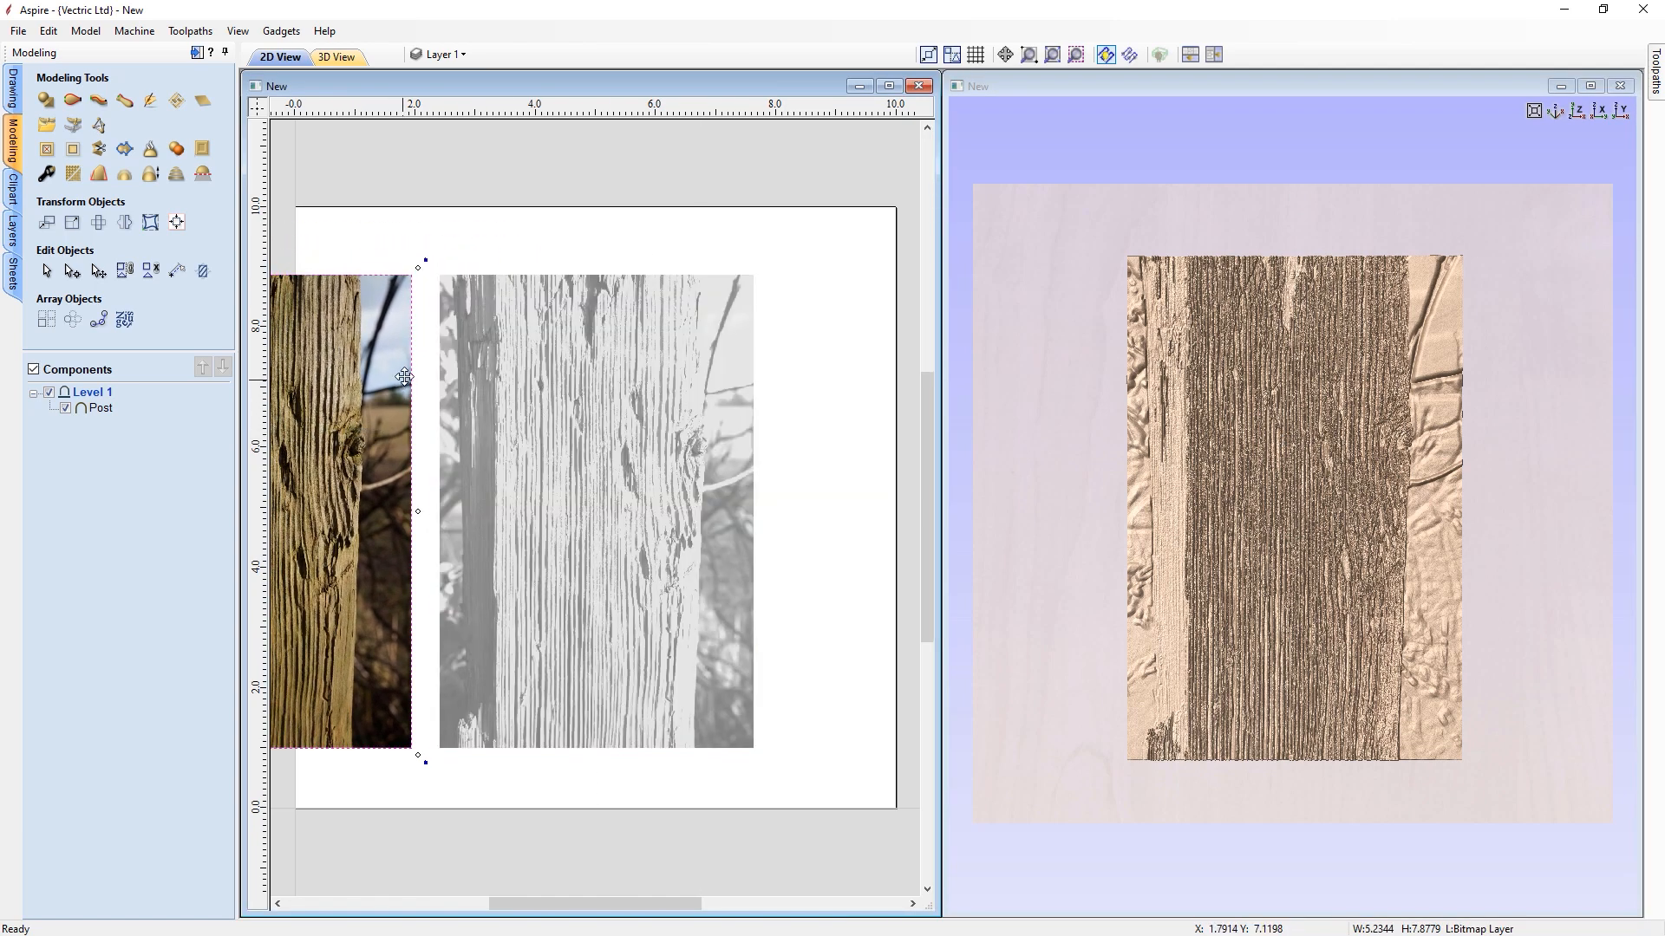
left_click(1357, 416)
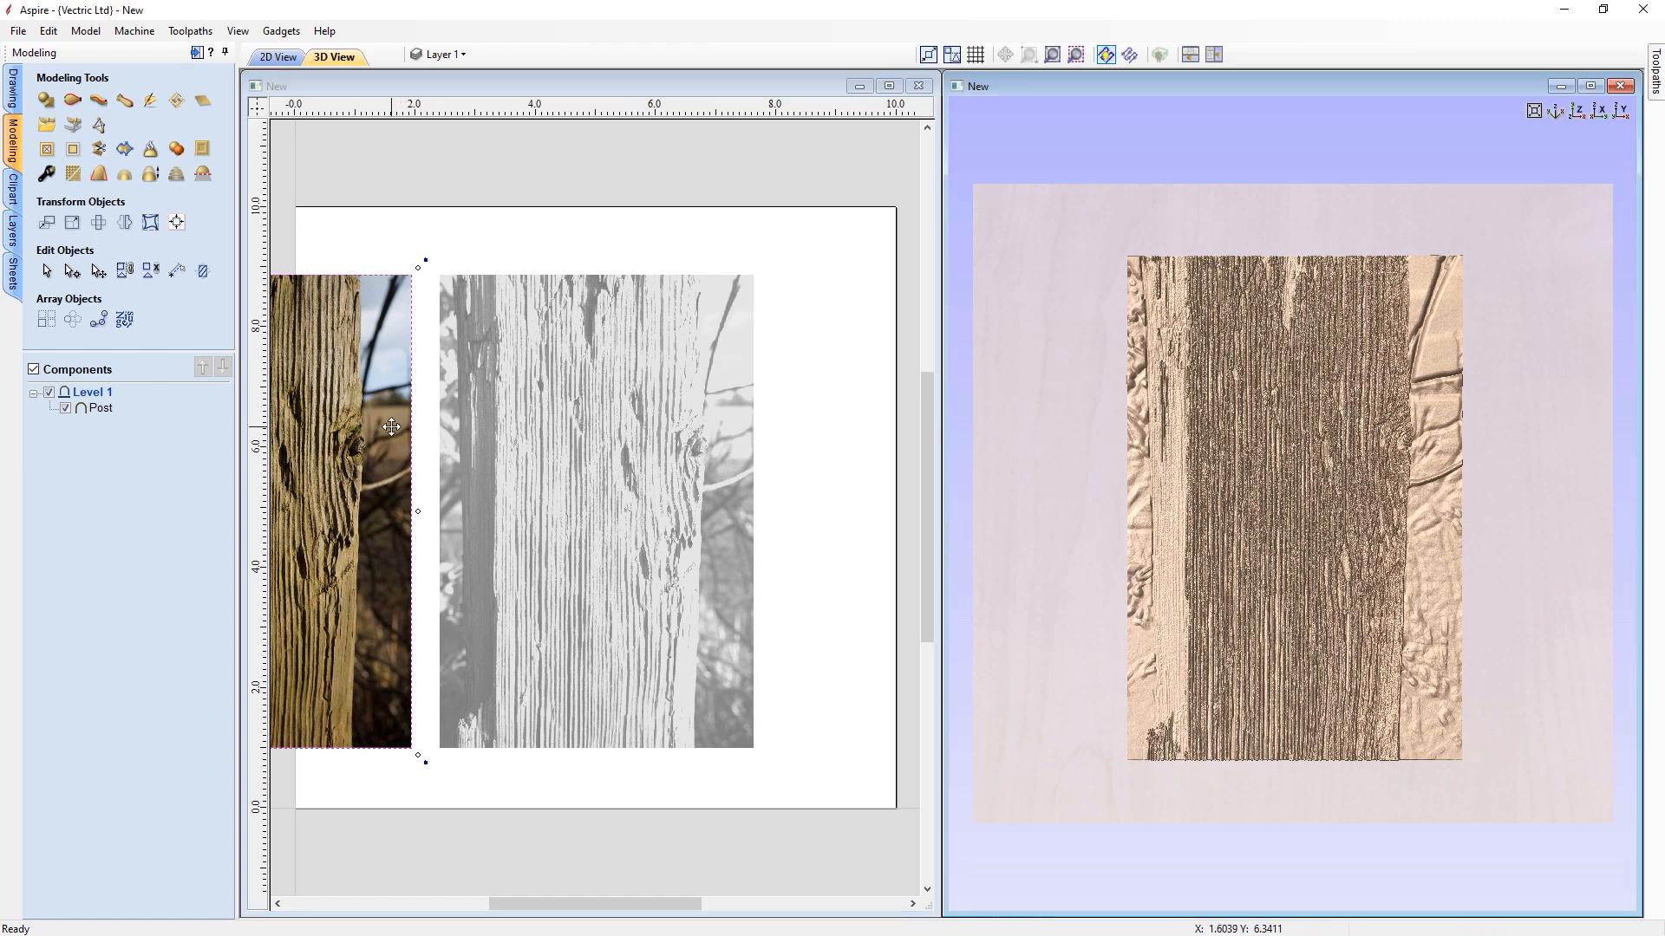
left_click(400, 260)
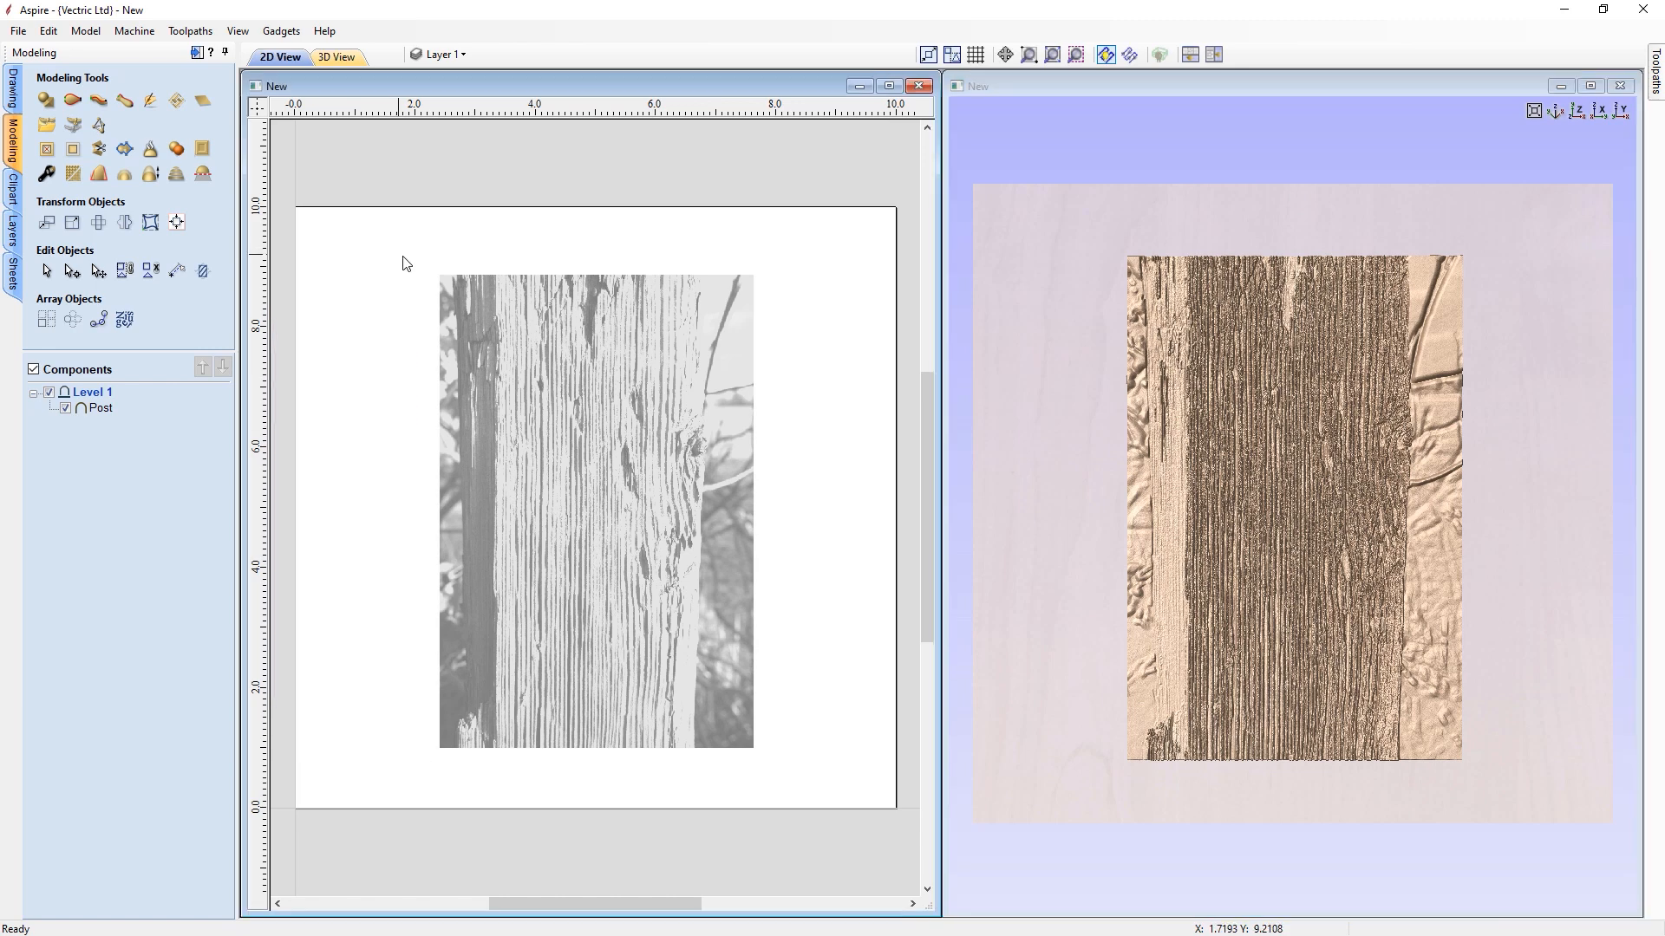
Try the Merge and Subtract combine modes on the Post component and return it to Add.
left_click(557, 342)
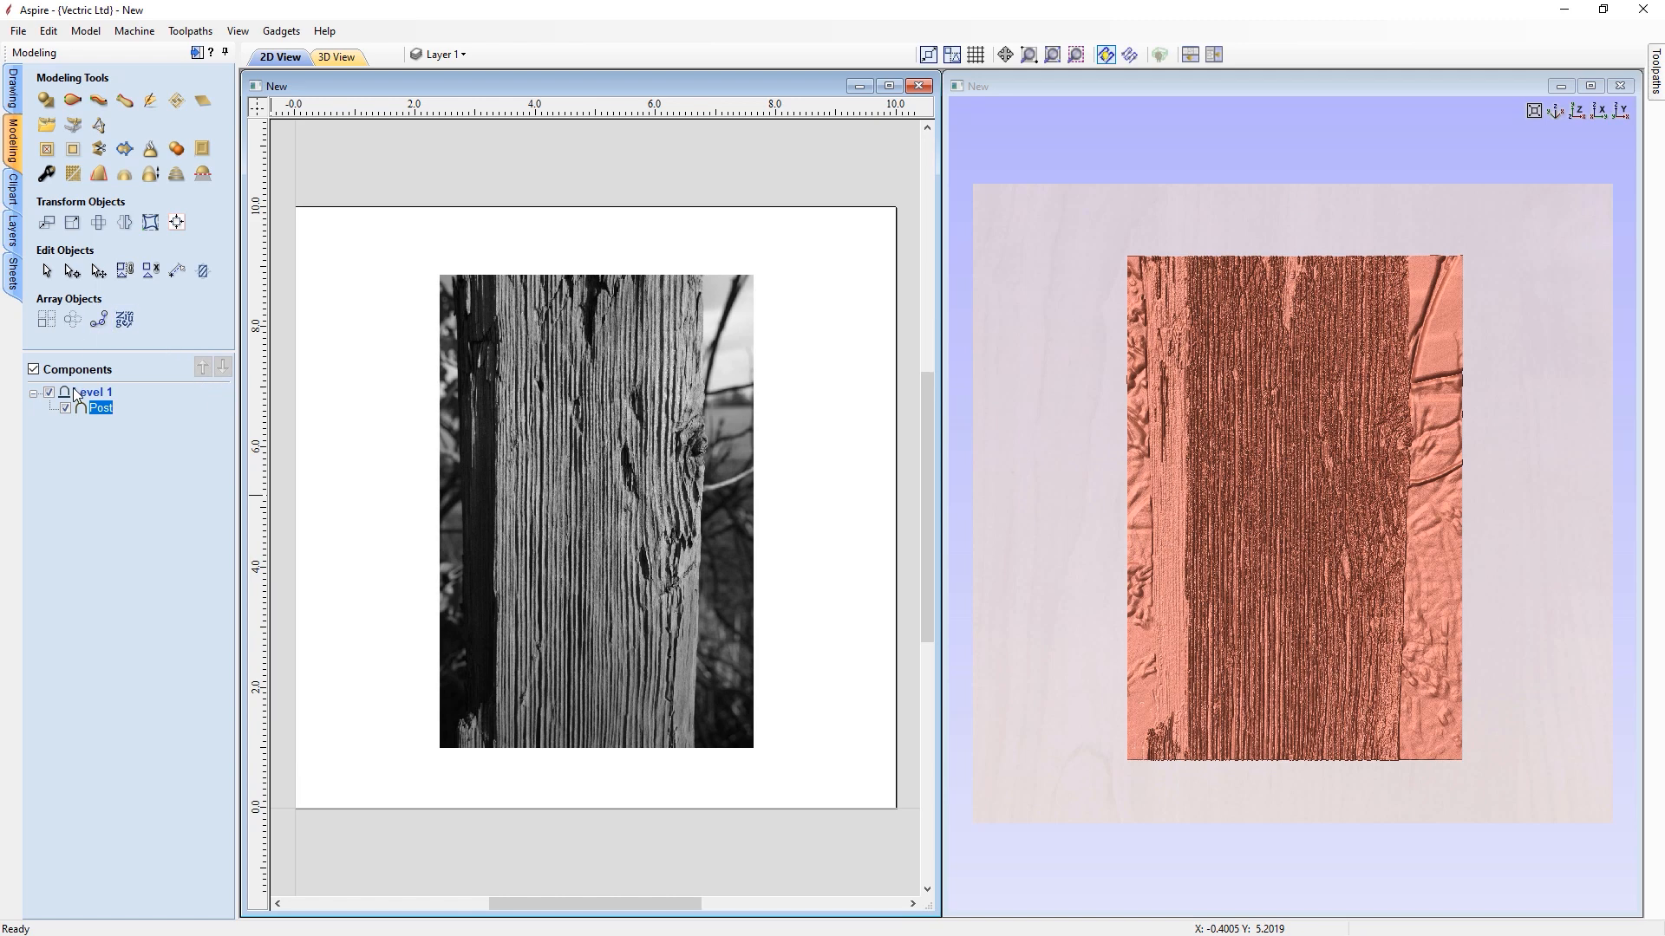
mouse_move(83, 411)
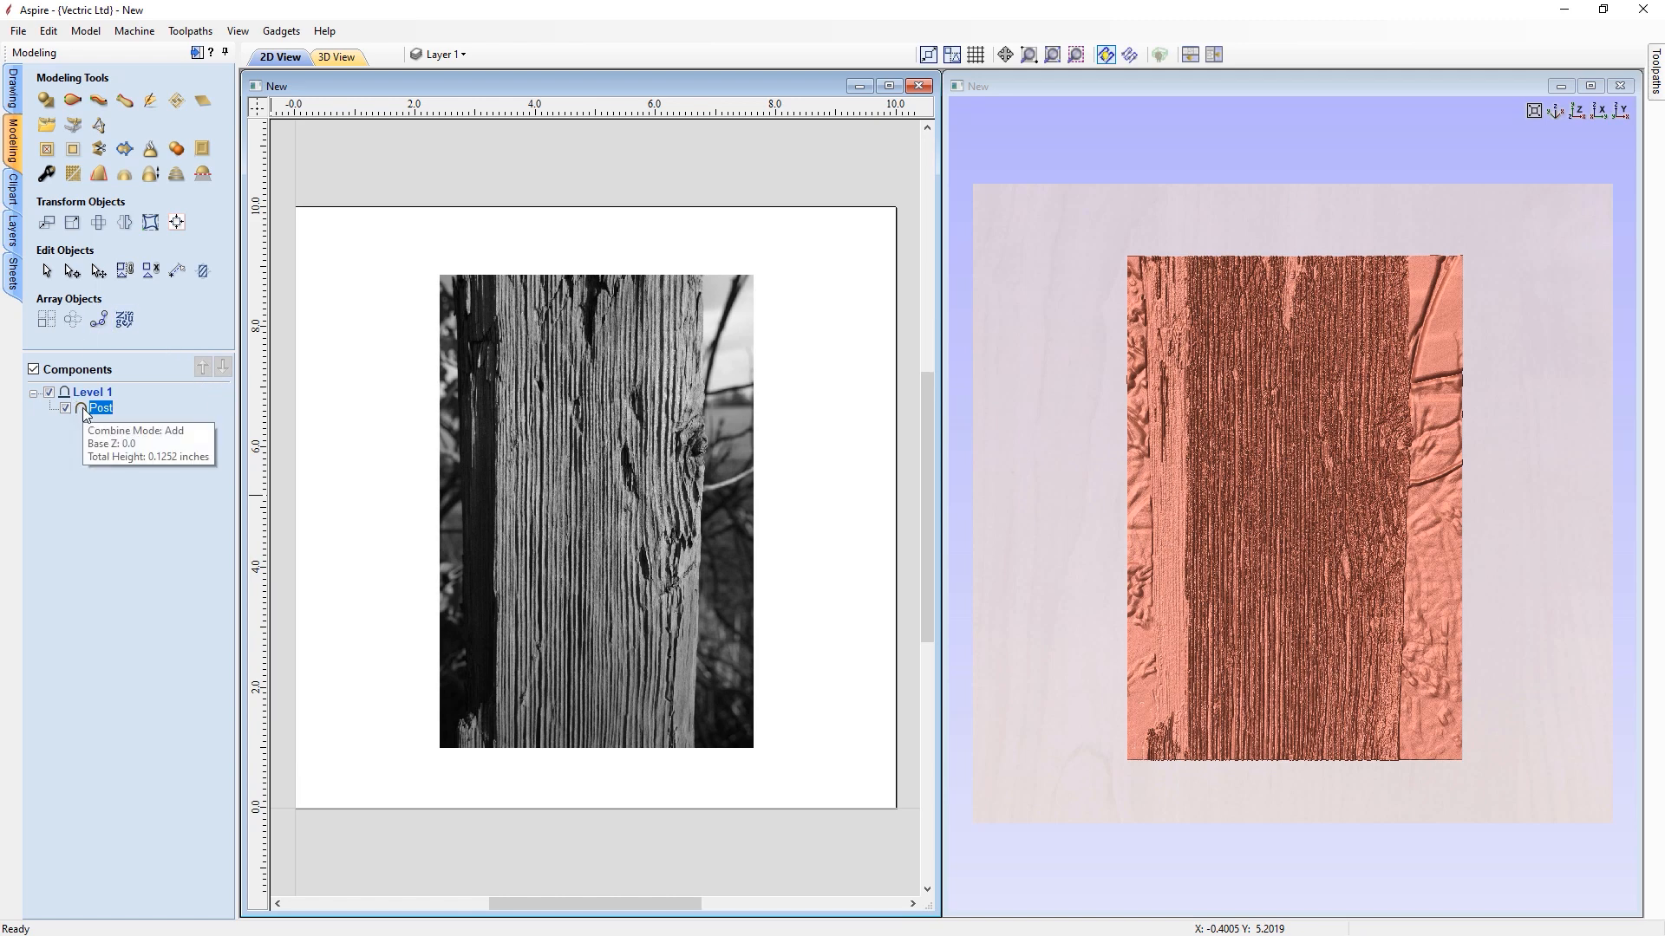
right_click(82, 408)
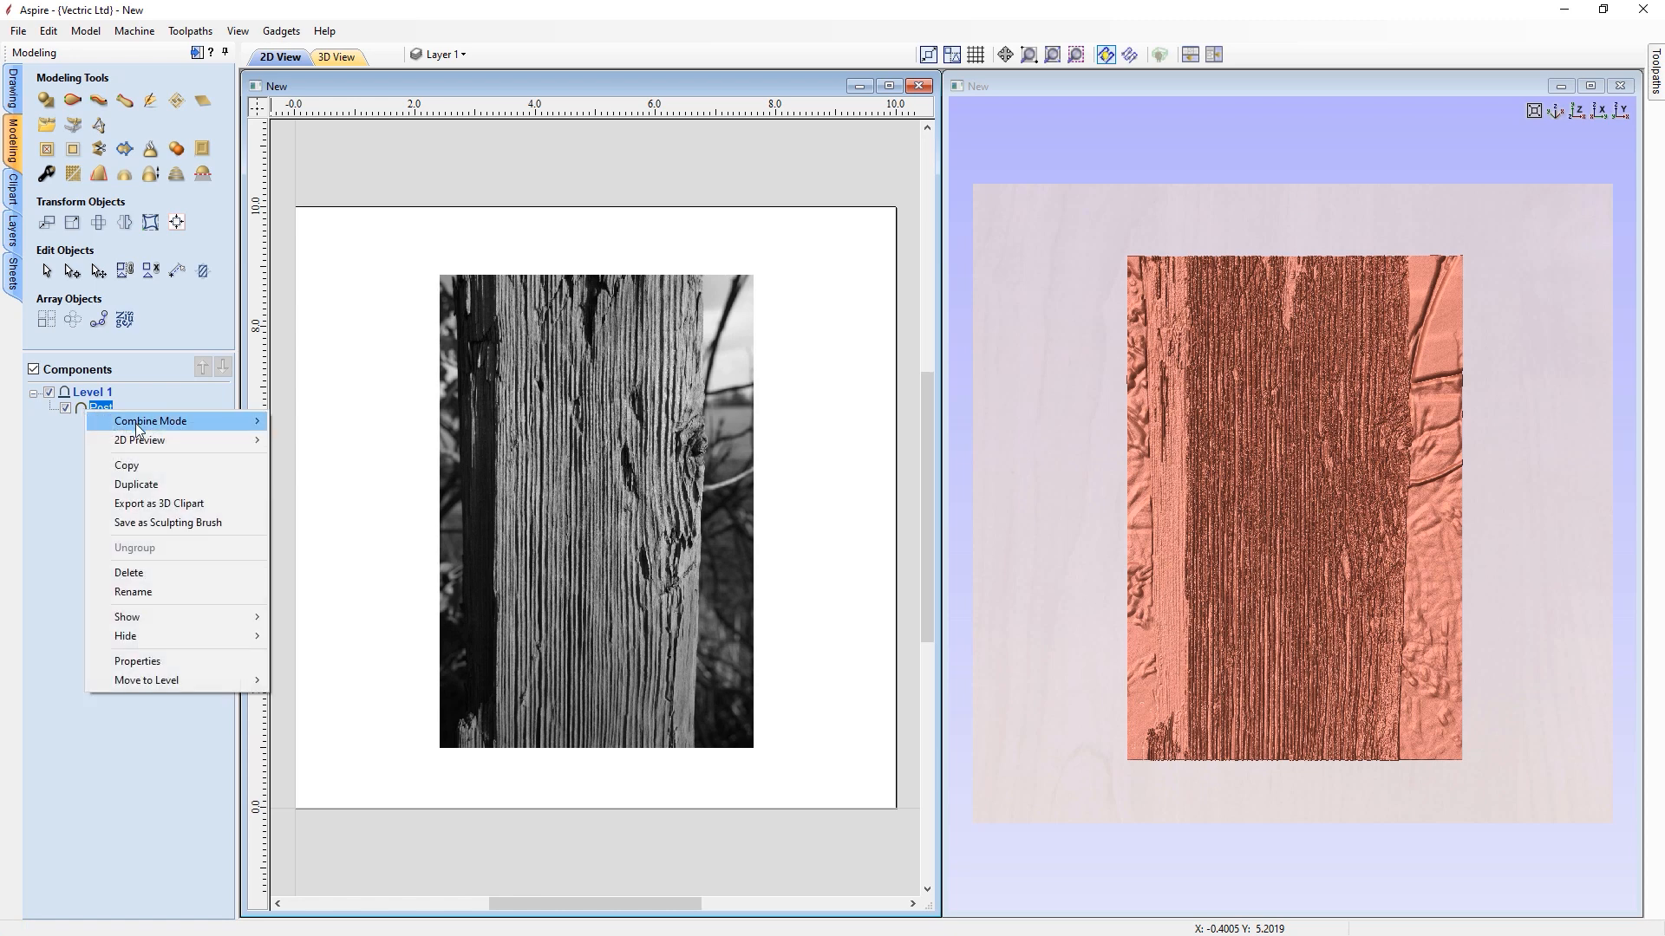
mouse_move(144, 422)
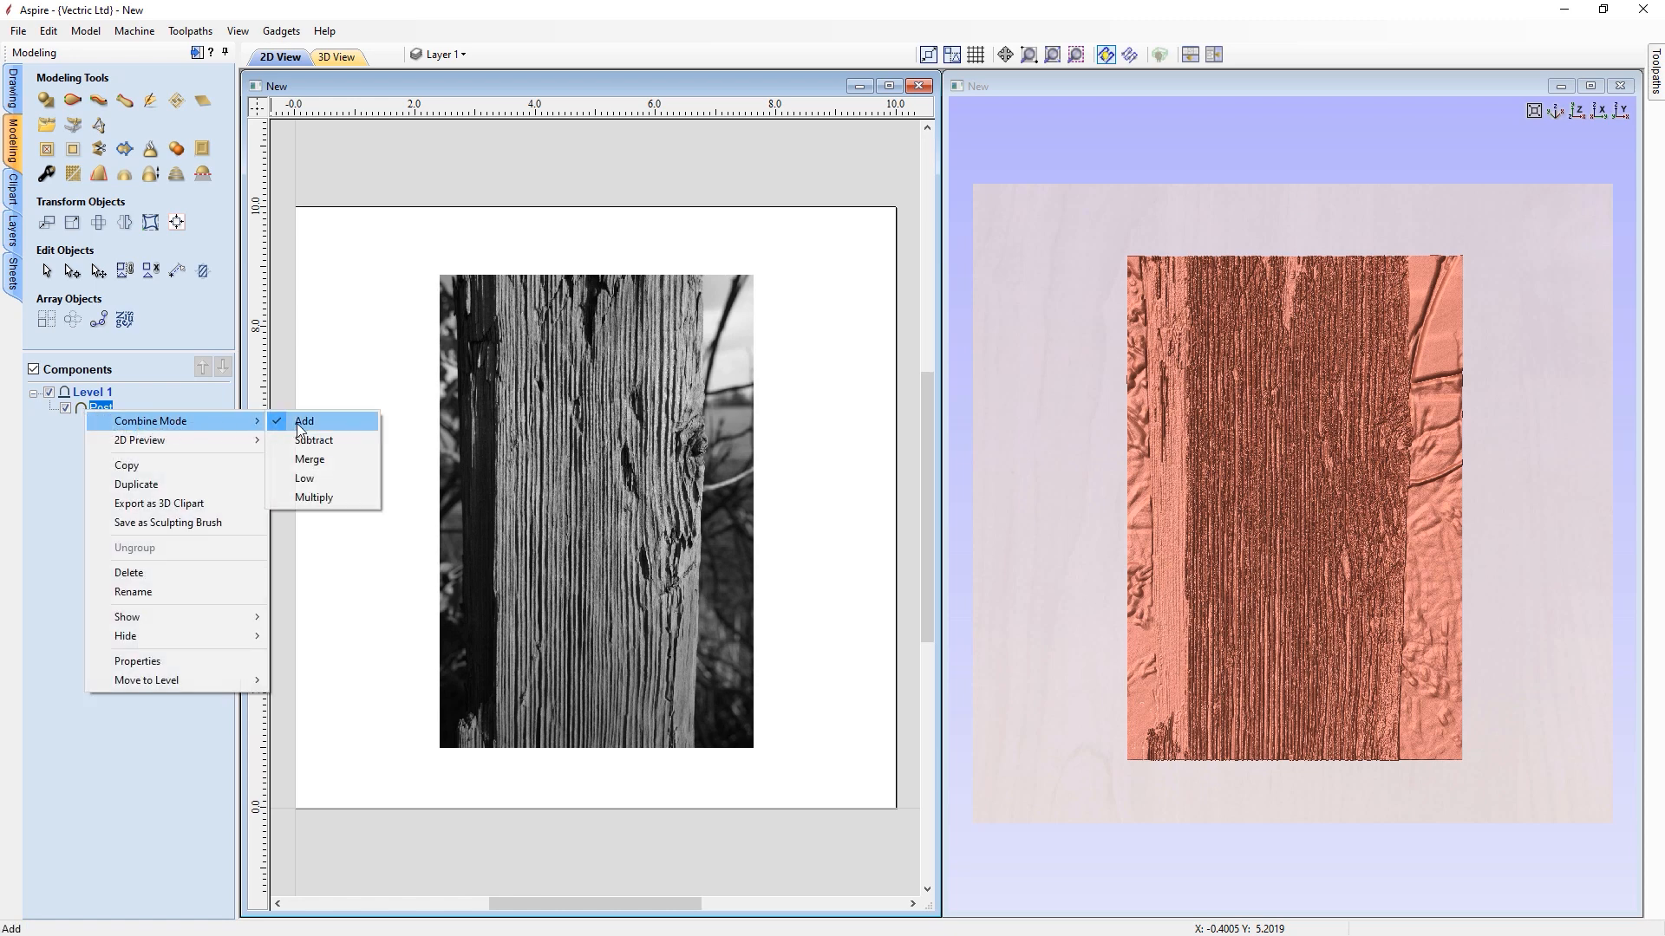
left_click(300, 457)
right_click(109, 418)
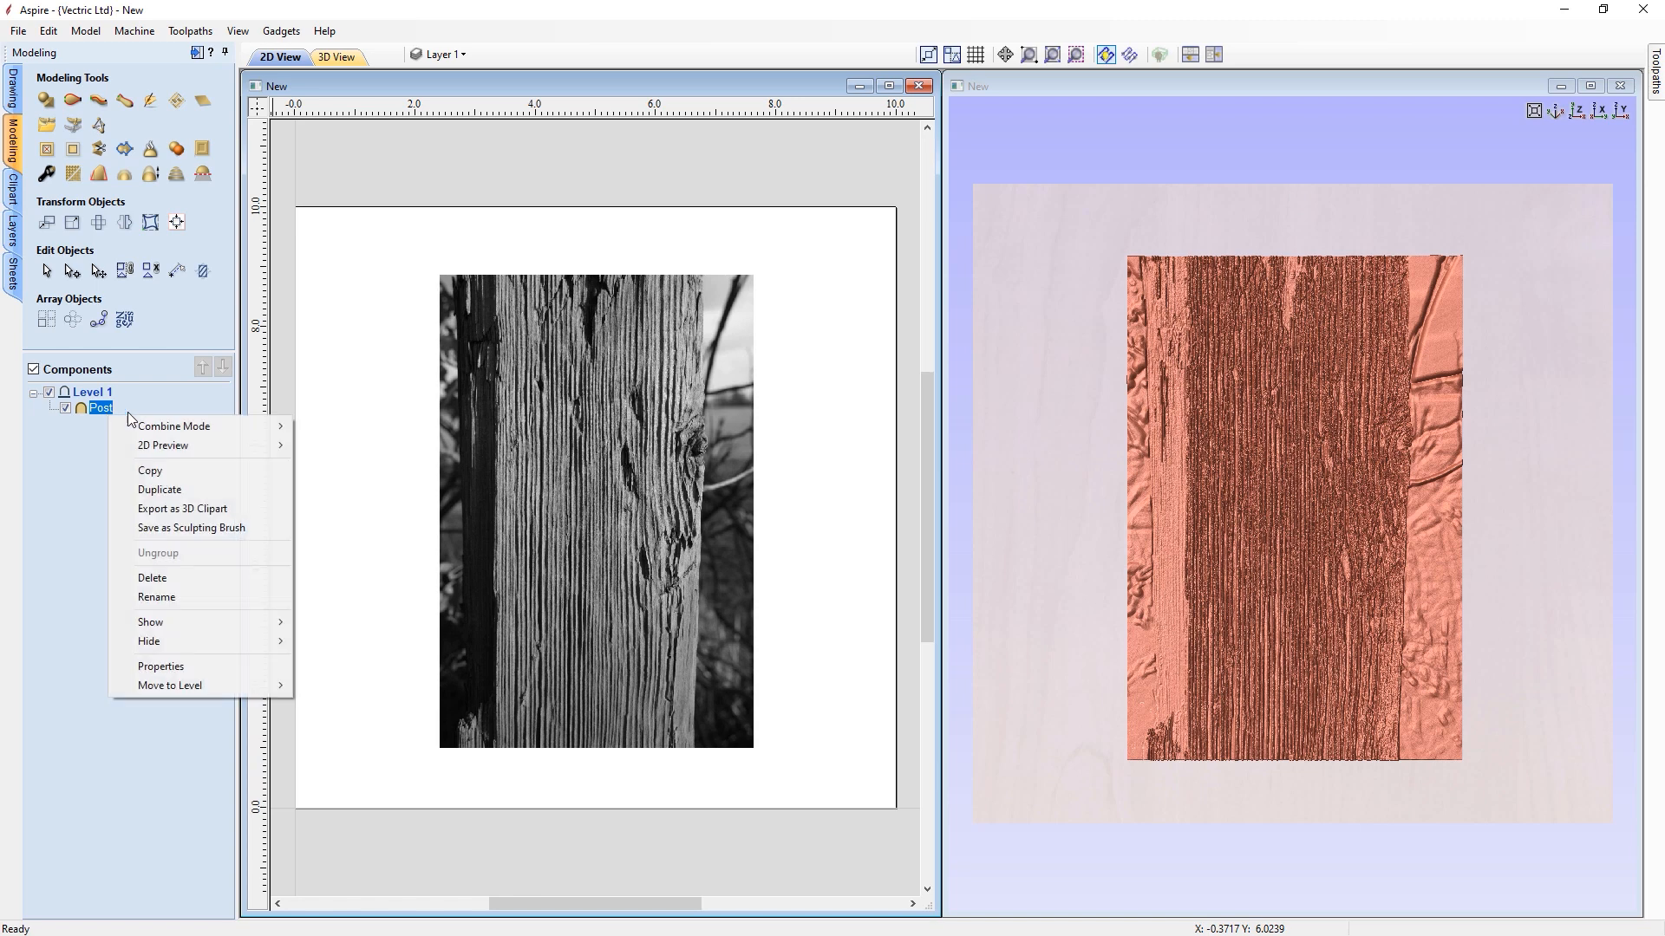
mouse_move(163, 424)
left_click(335, 447)
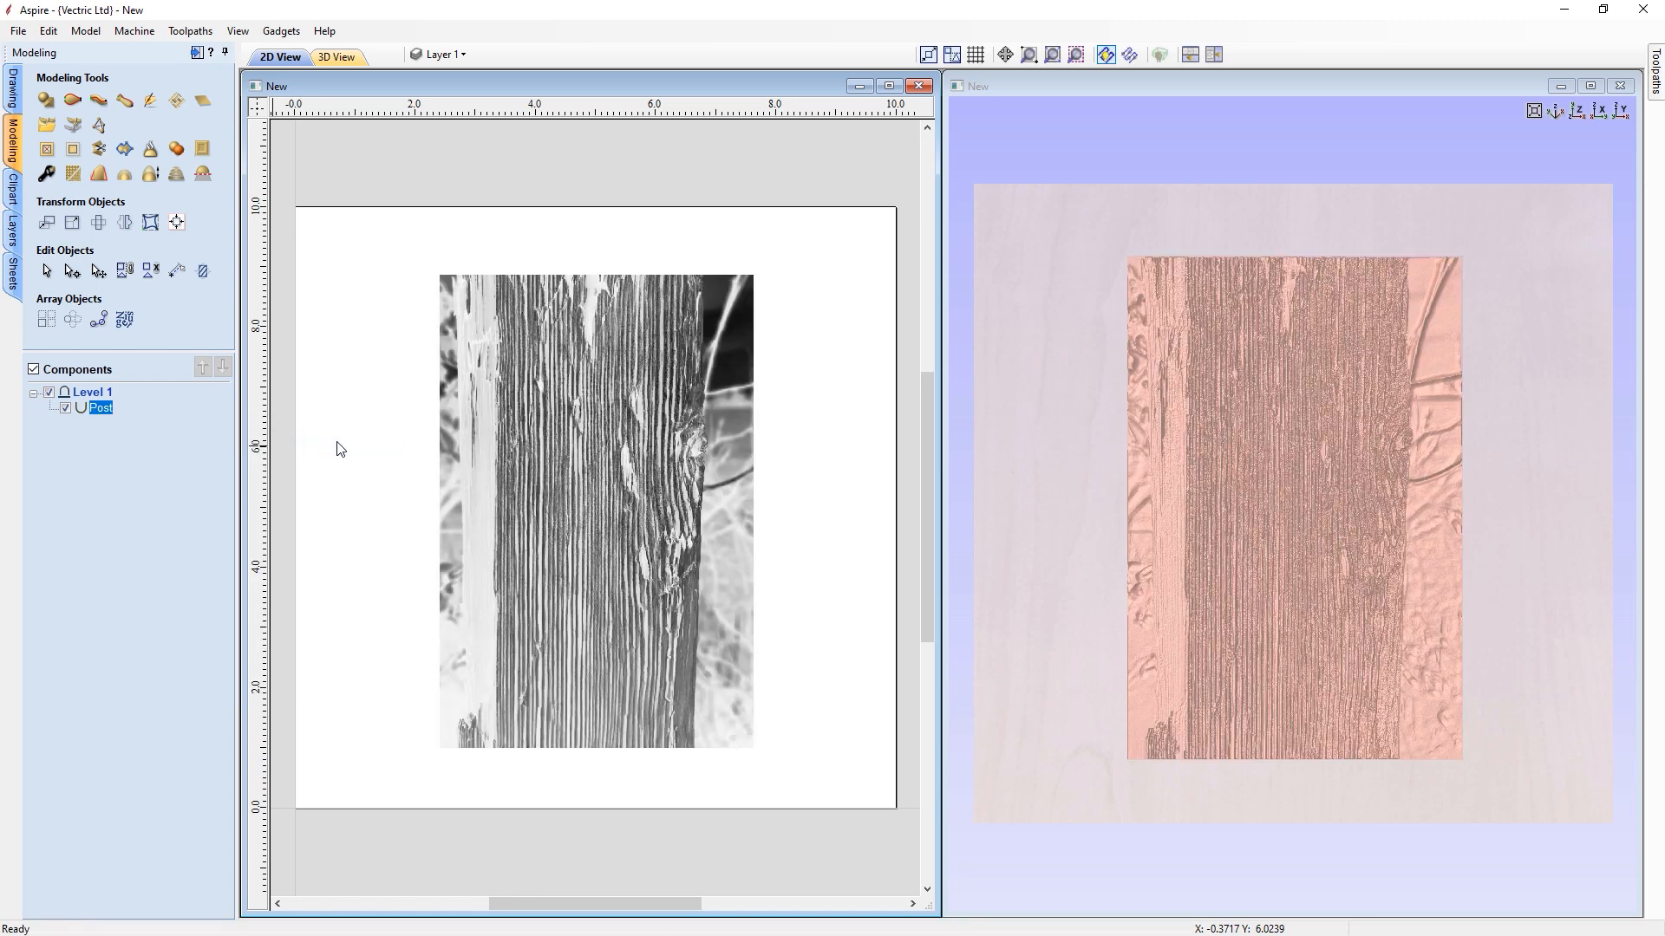
right_click(101, 409)
mouse_move(145, 424)
left_click(317, 425)
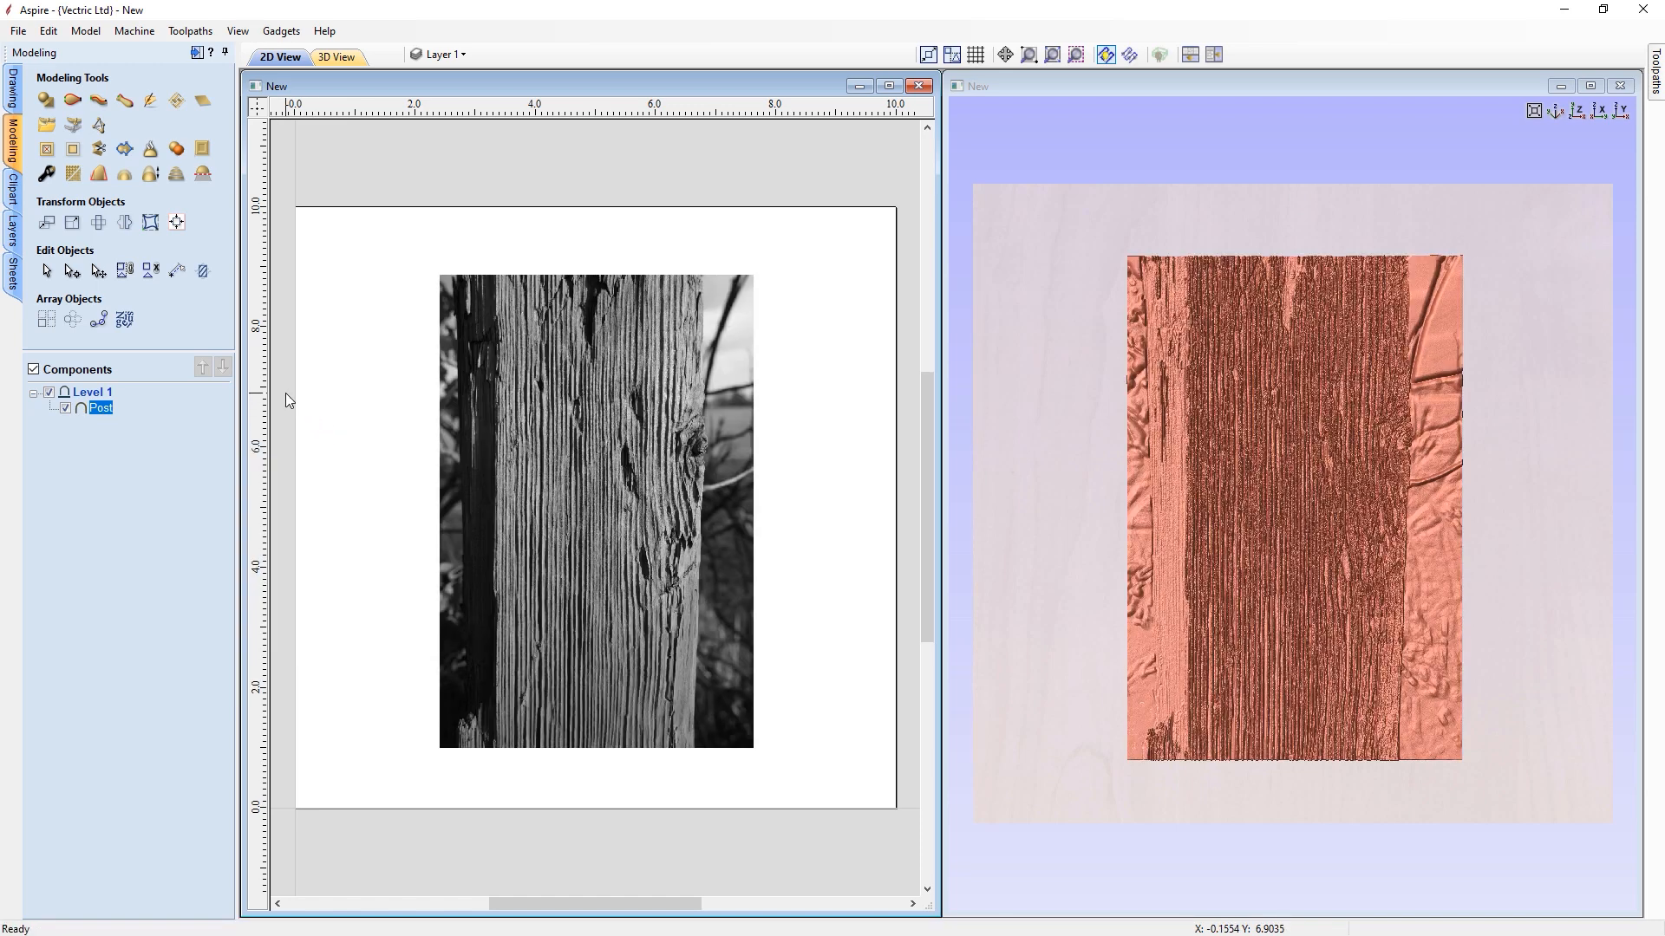
Place the Apple-50353-A clipart over the post texture and move it below Post in the component order.
left_click(12, 194)
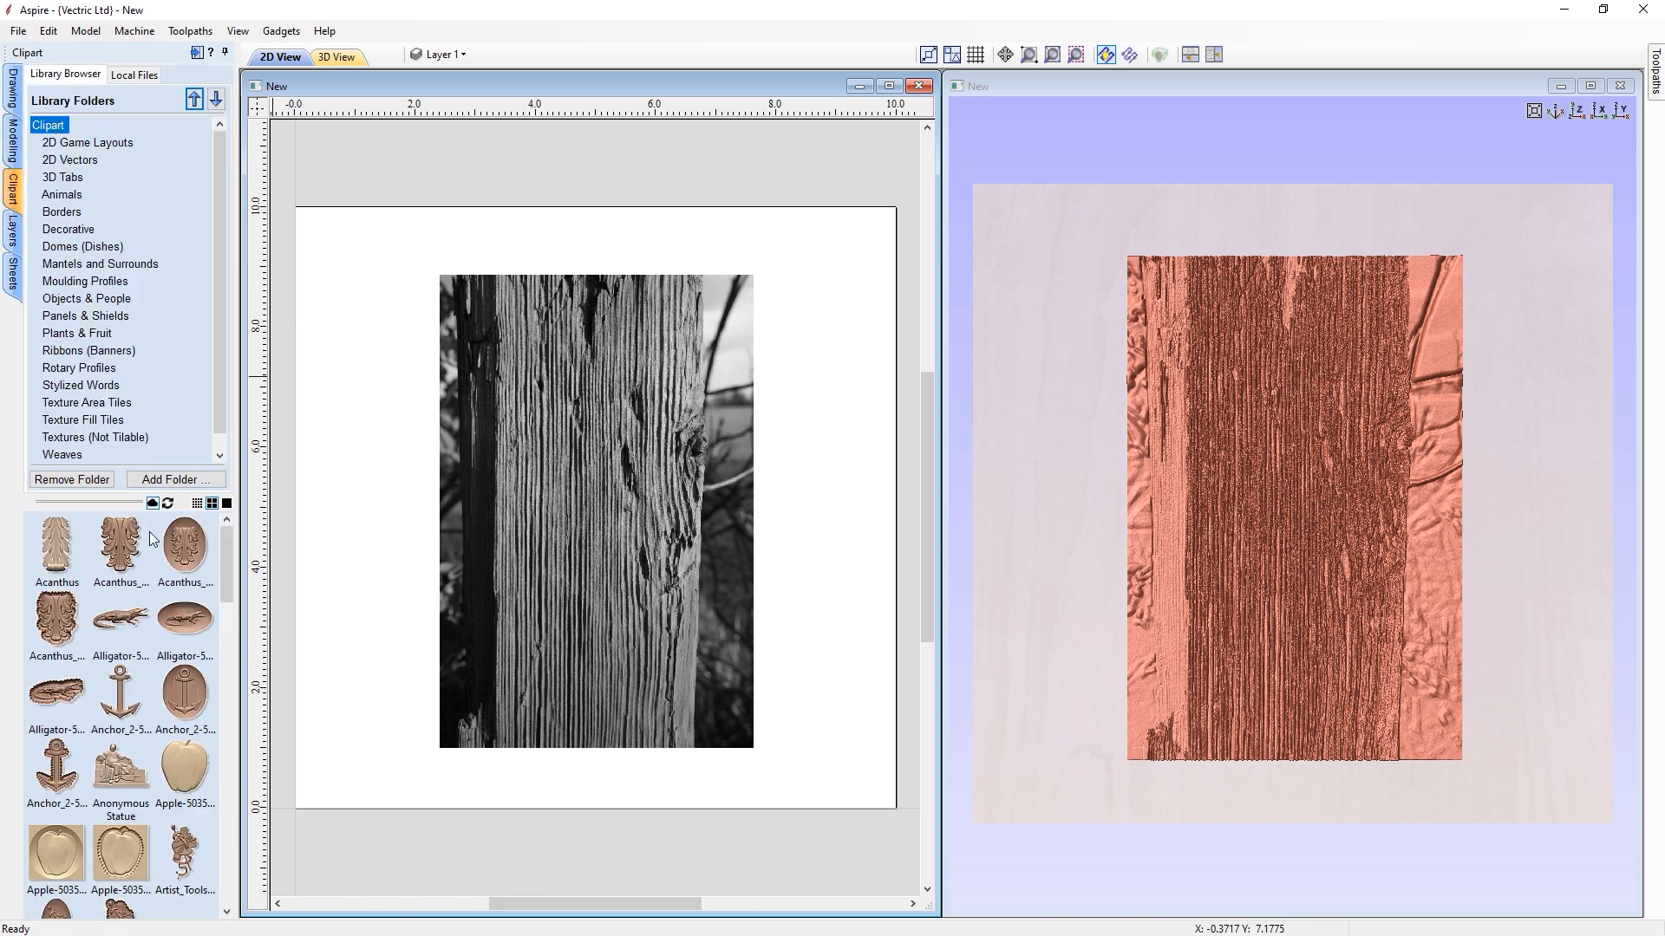
left_click(184, 763)
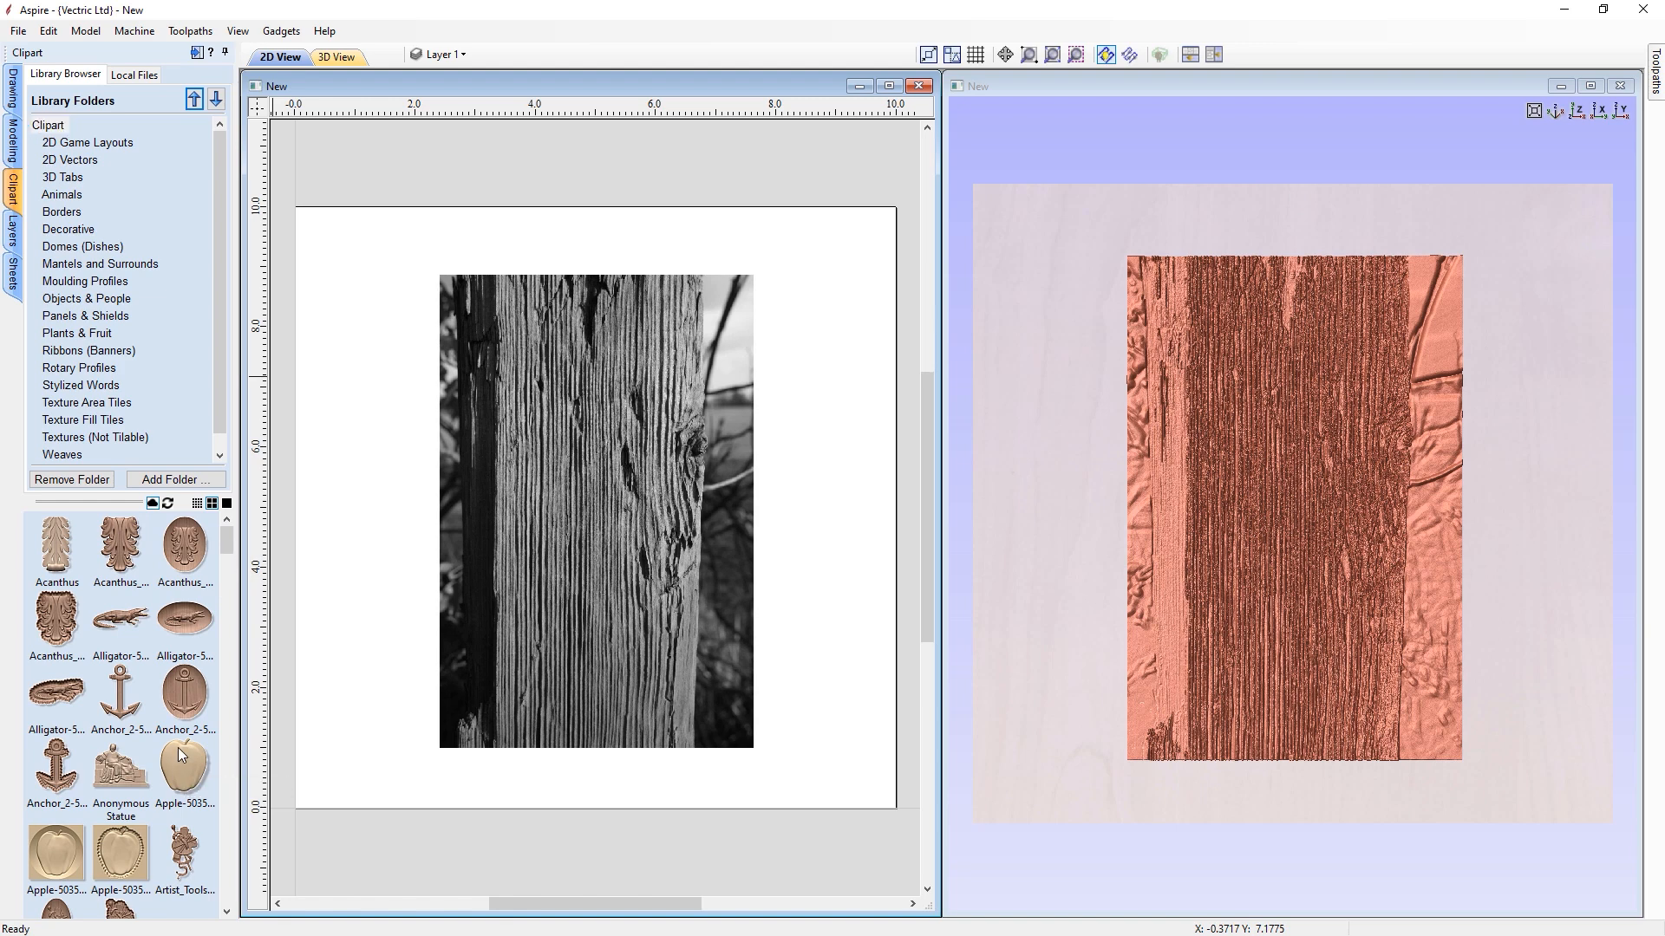
left_click_drag(183, 769, 605, 503)
left_click(13, 139)
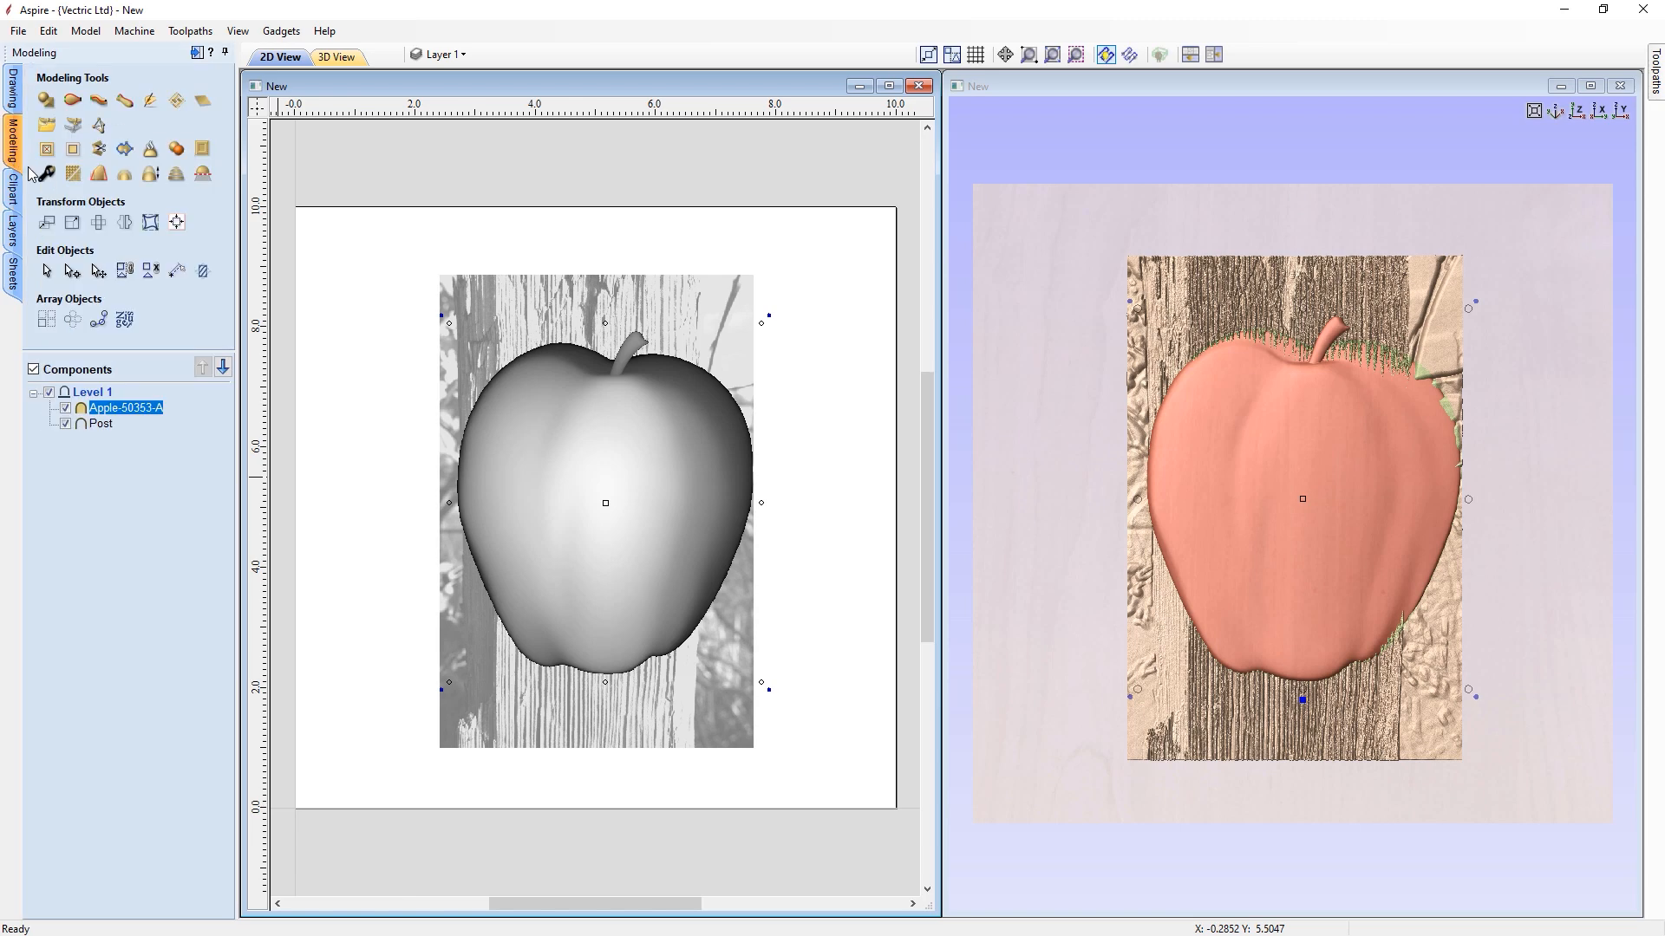
left_click(223, 367)
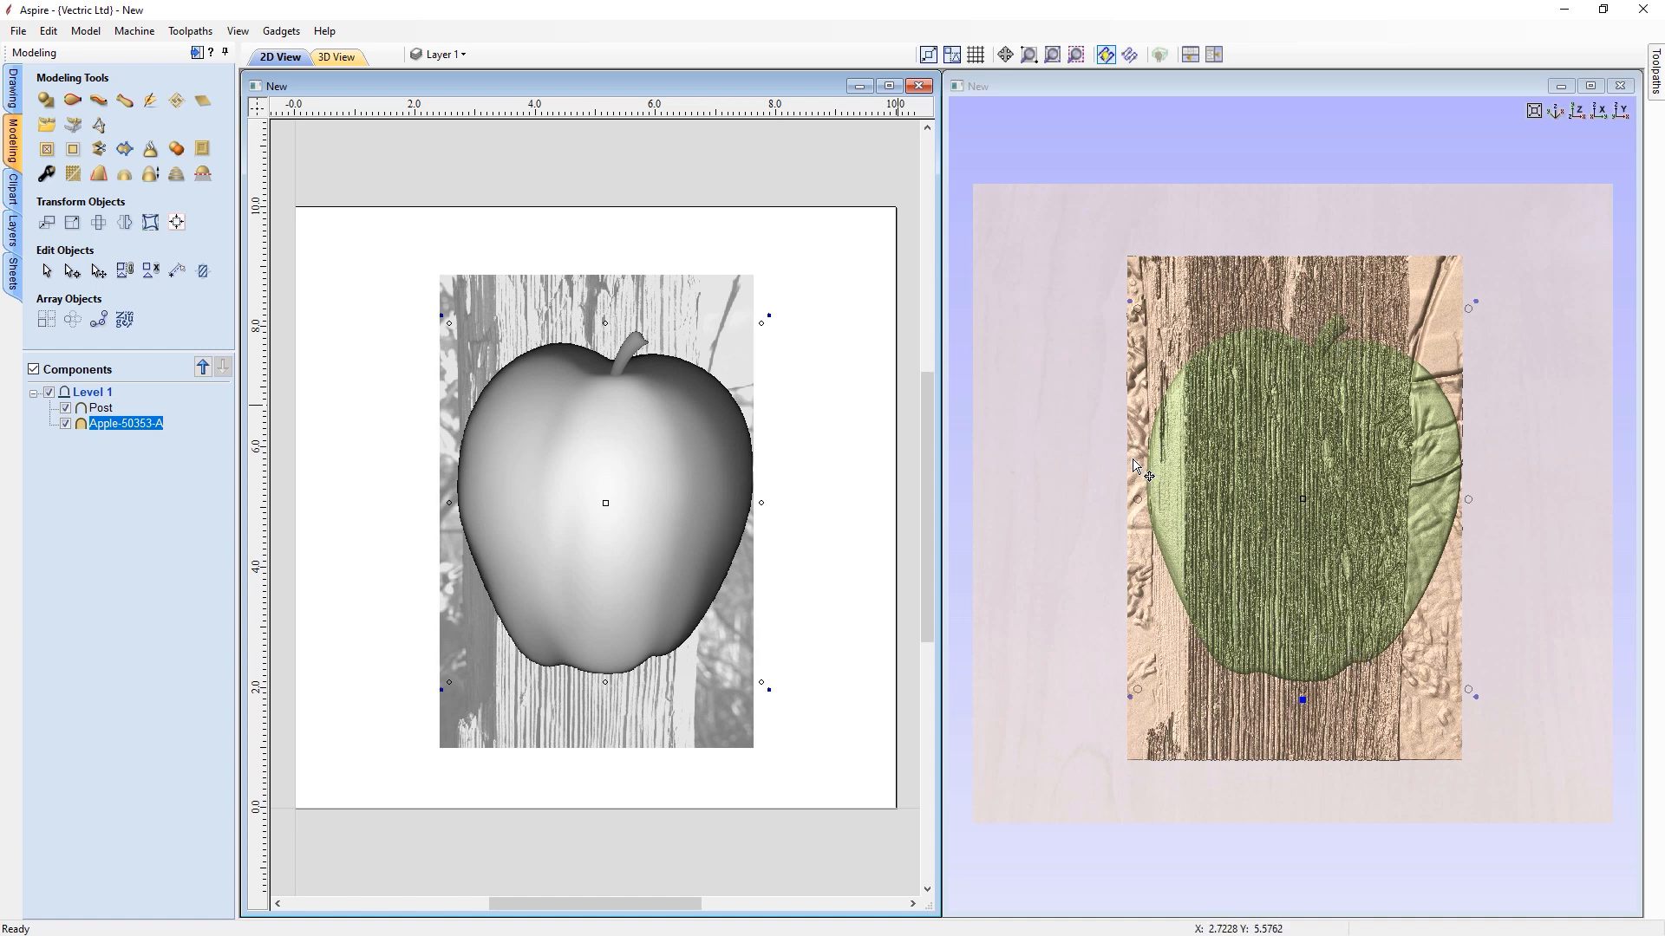
Delete the Apple-50353-A and Post components from Level 1.
left_click(663, 511)
key("Delete")
left_click(648, 459)
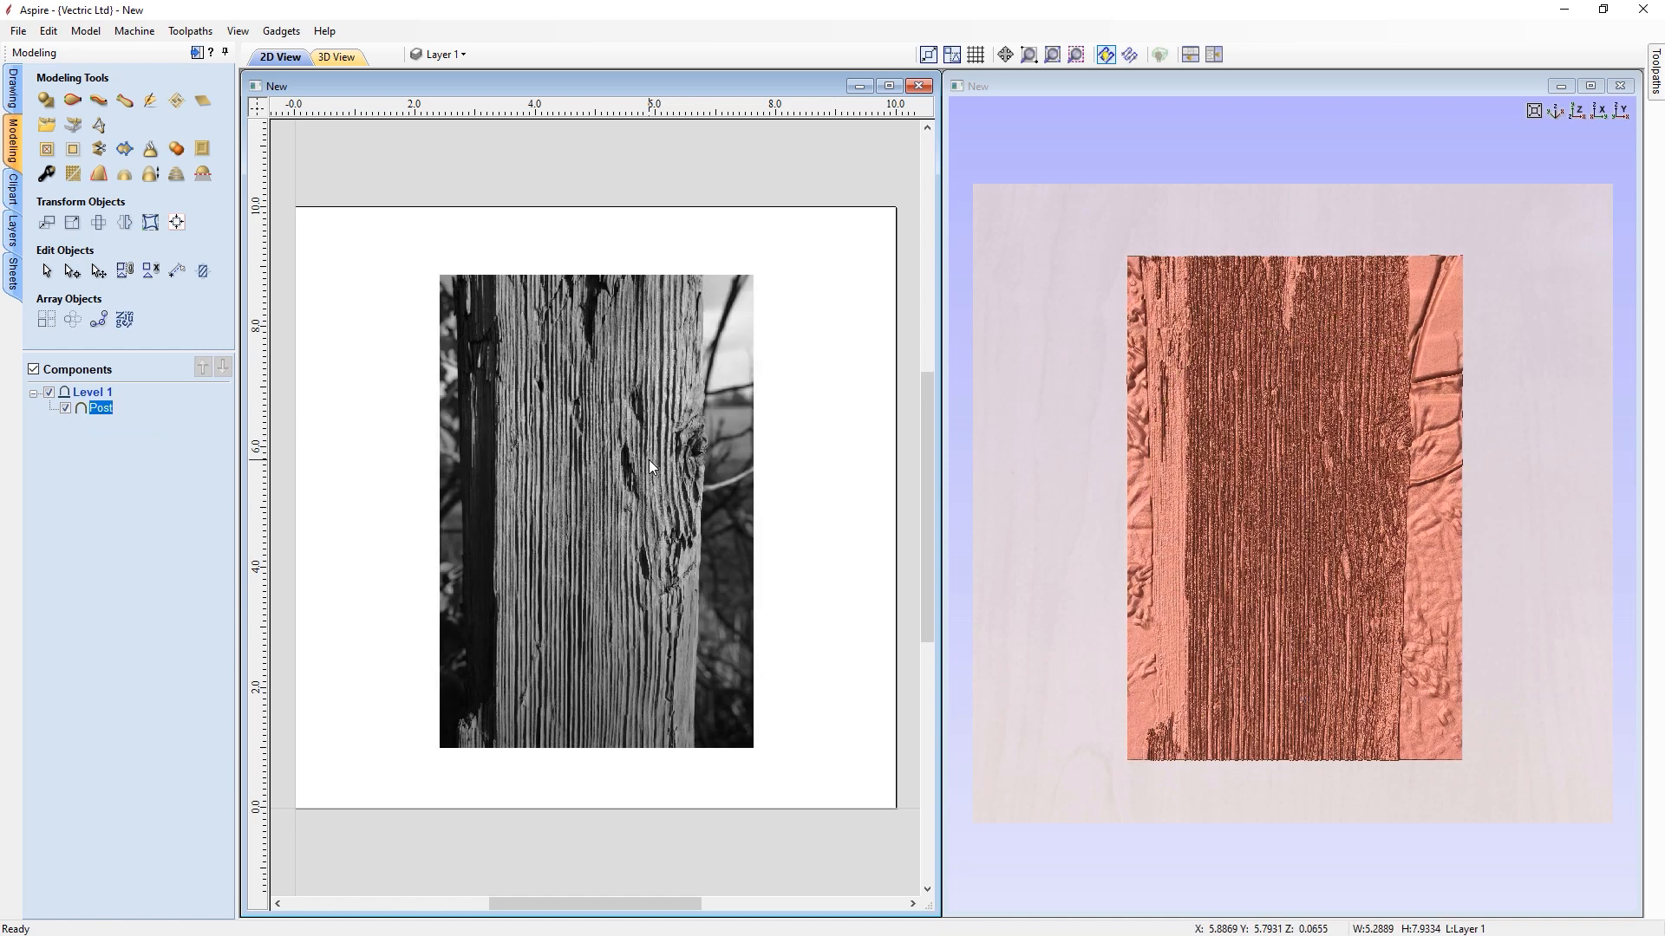
key("Delete")
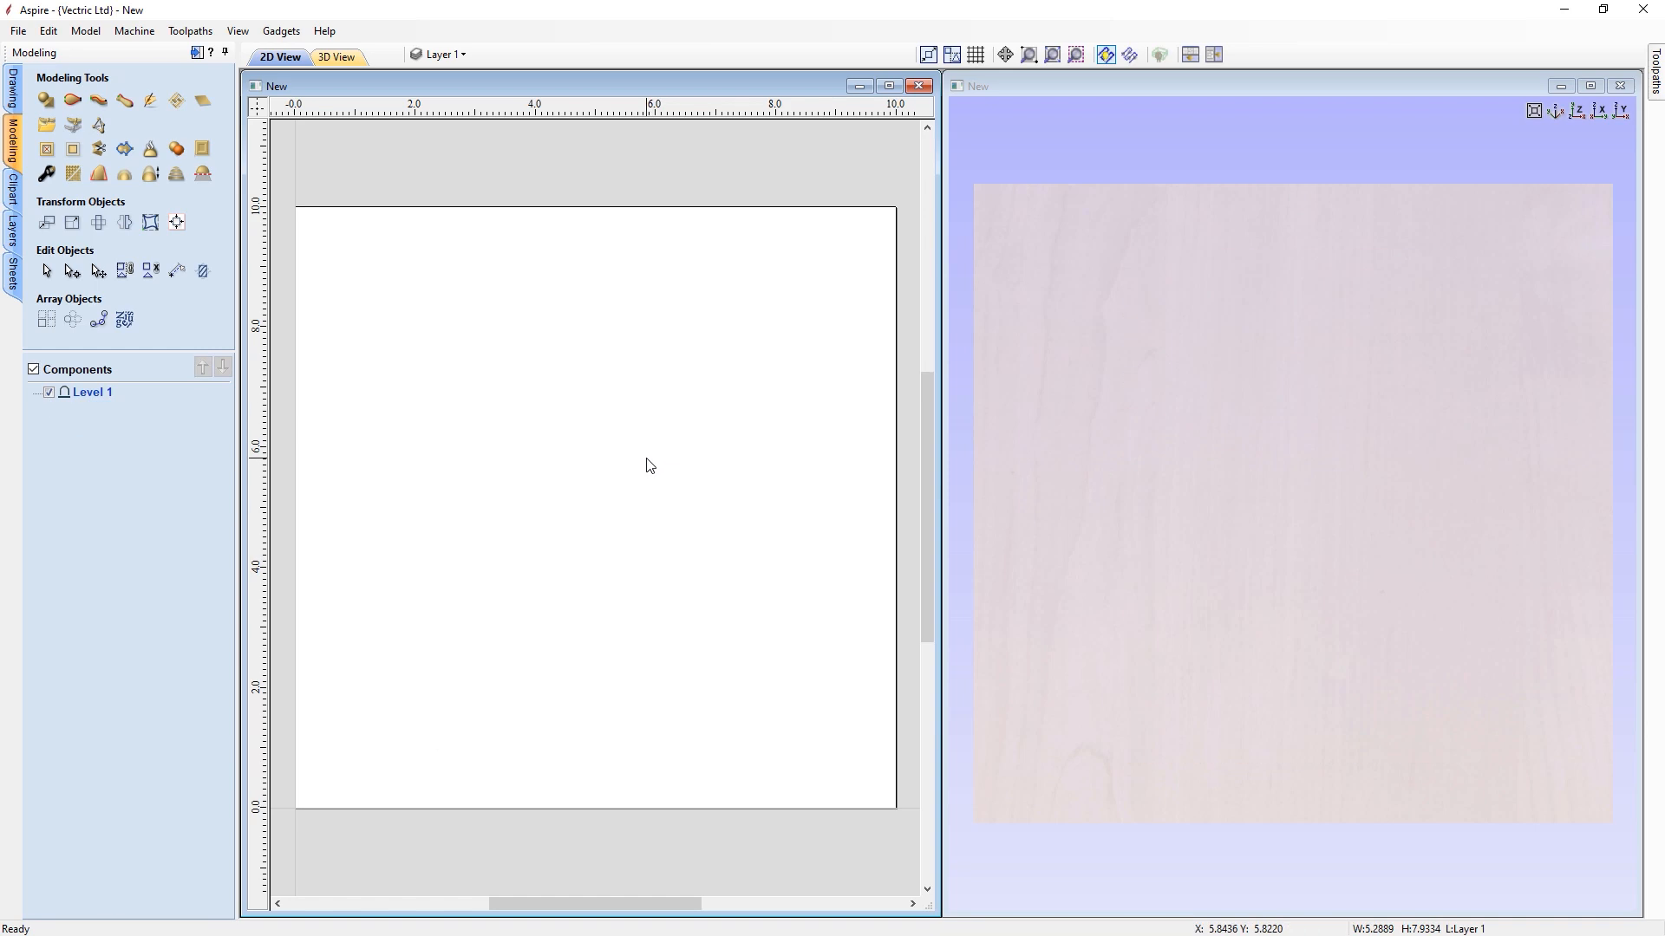
Create a component directly from the House photo in the Vectric Tutorials folder.
left_click(74, 125)
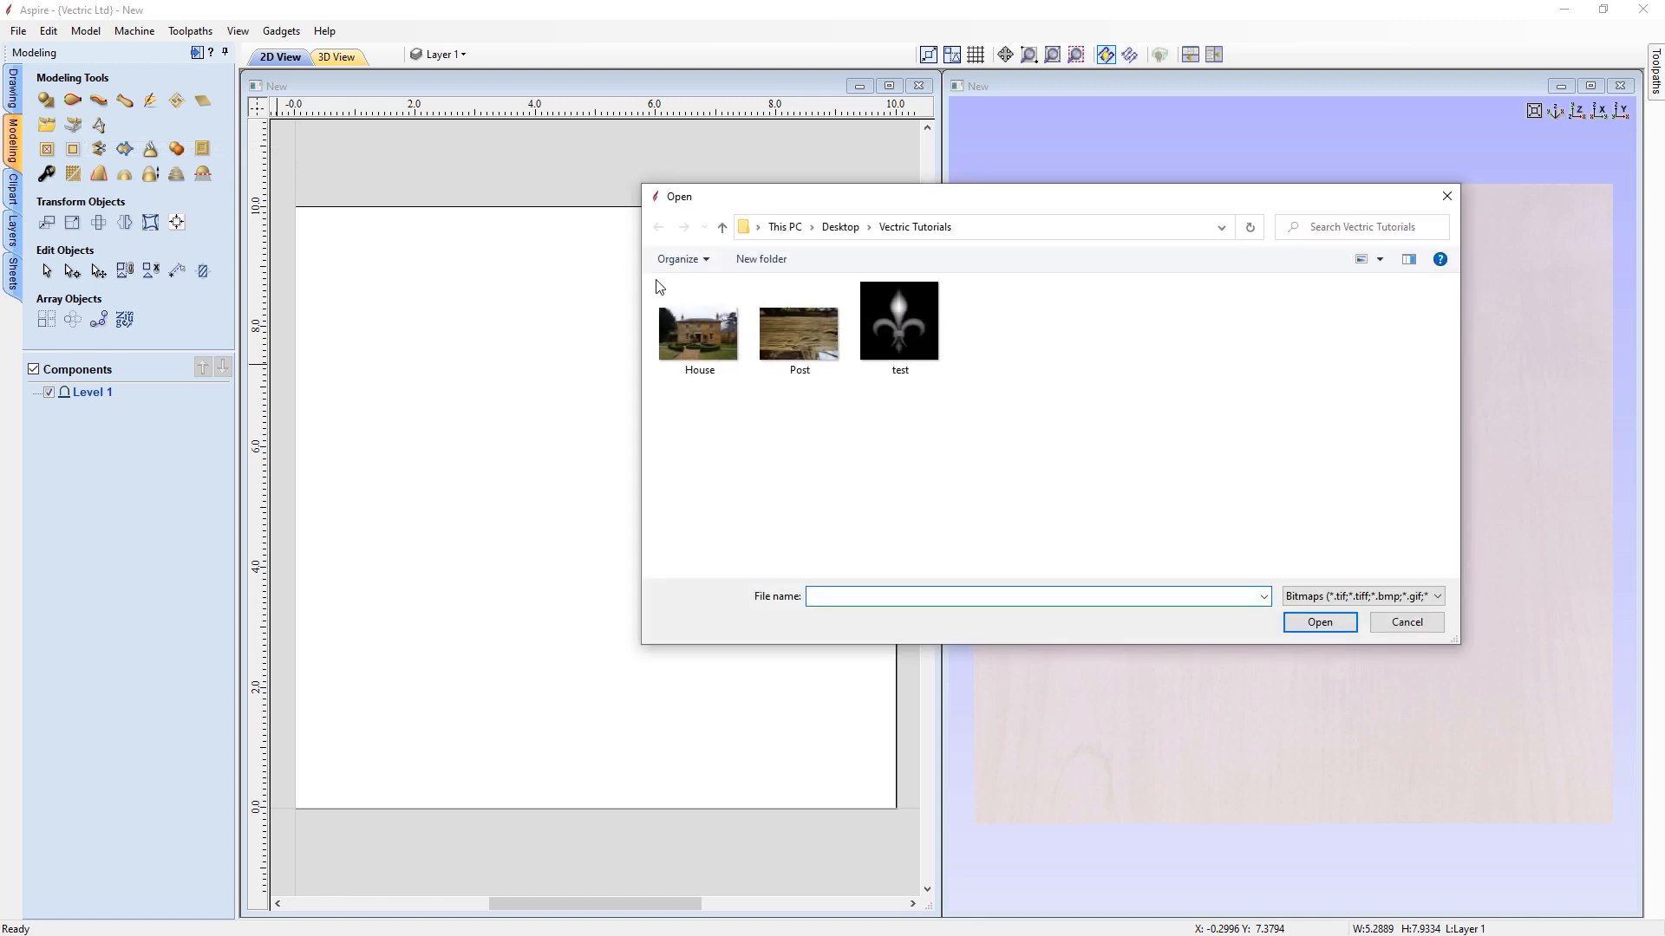
left_click(687, 318)
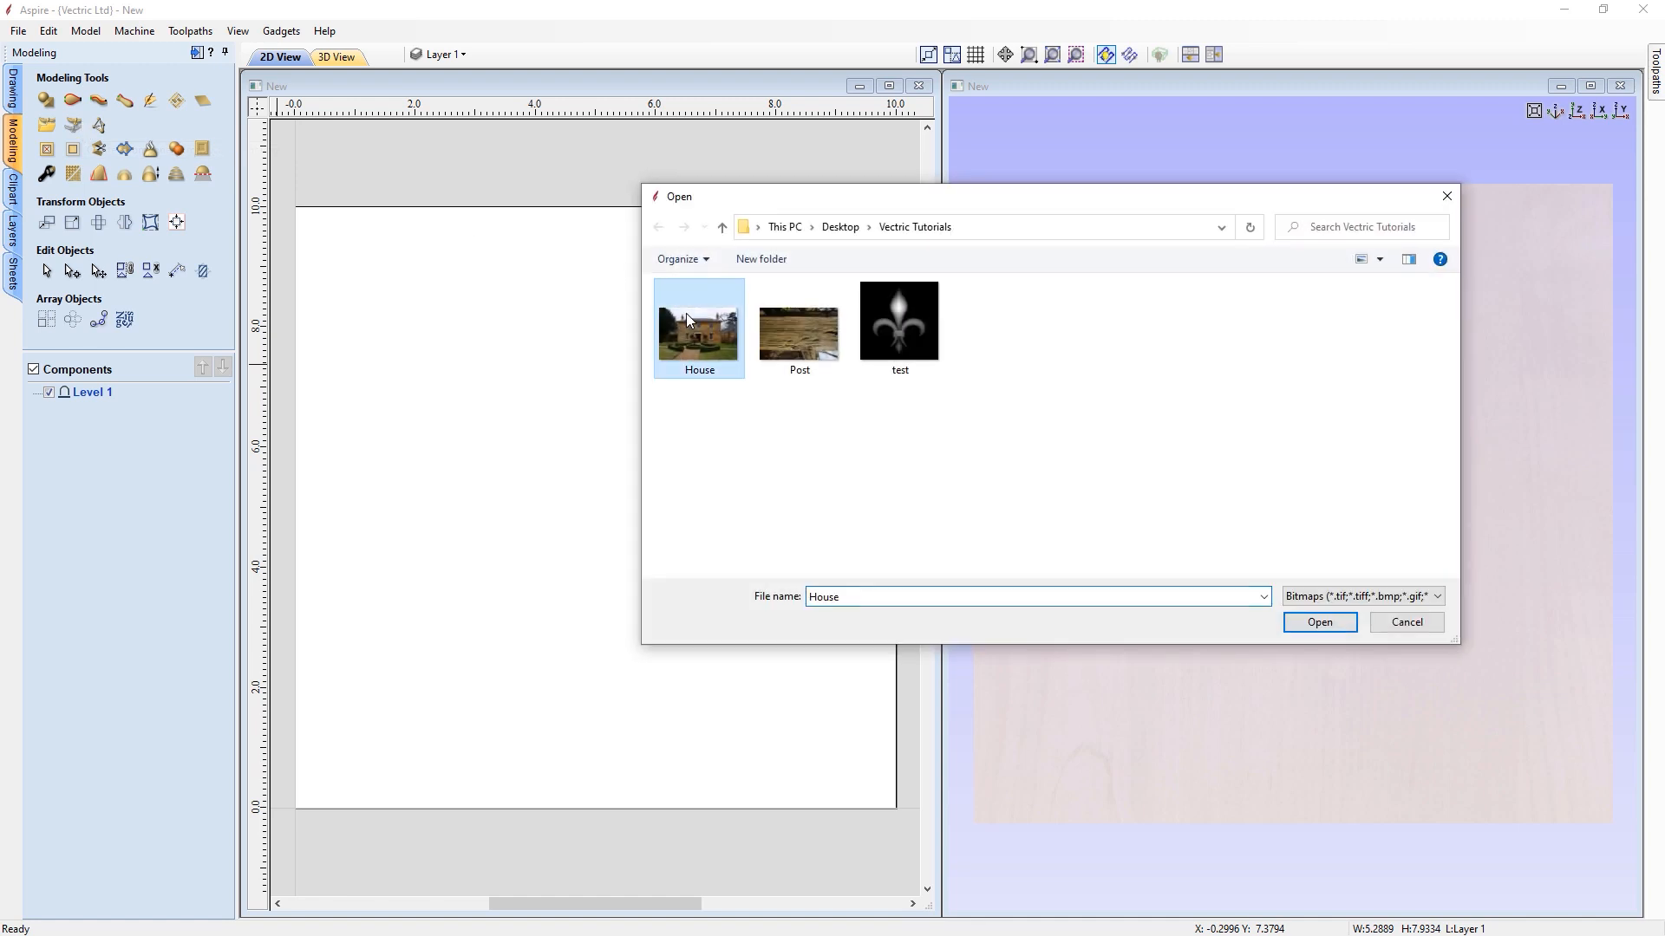
left_click(1320, 623)
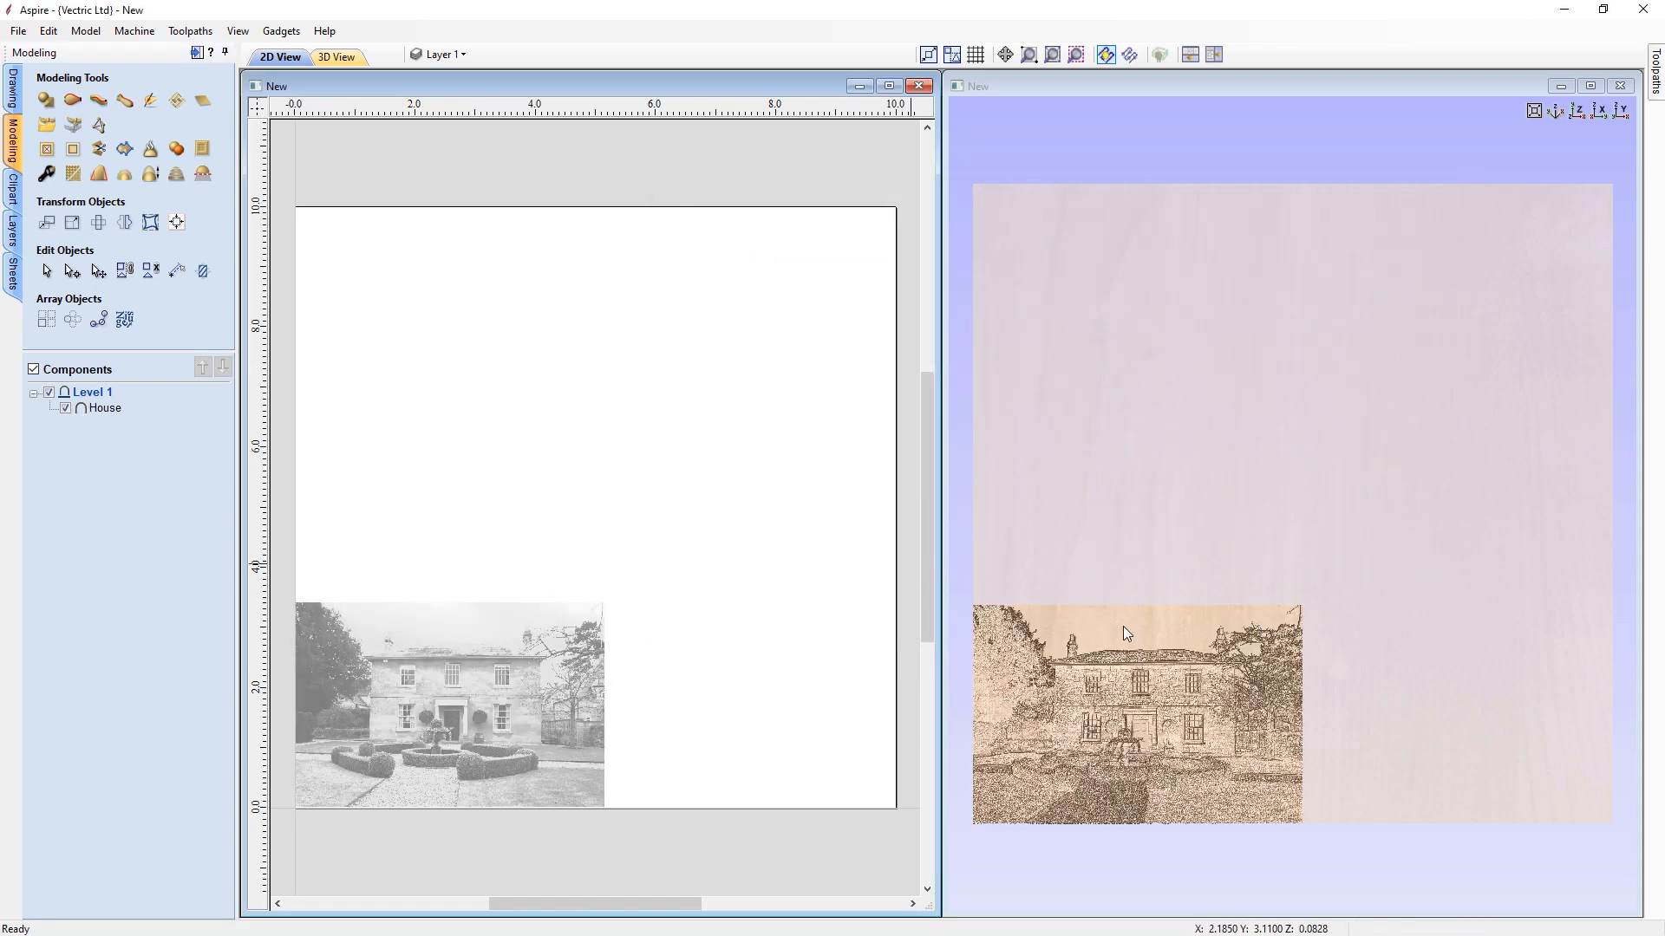
Apply light smoothing to the House component, keeping the amount close to the minimum.
left_click(1145, 618)
left_click_drag(1153, 868, 1224, 602)
scroll(1218, 783, "up", 10)
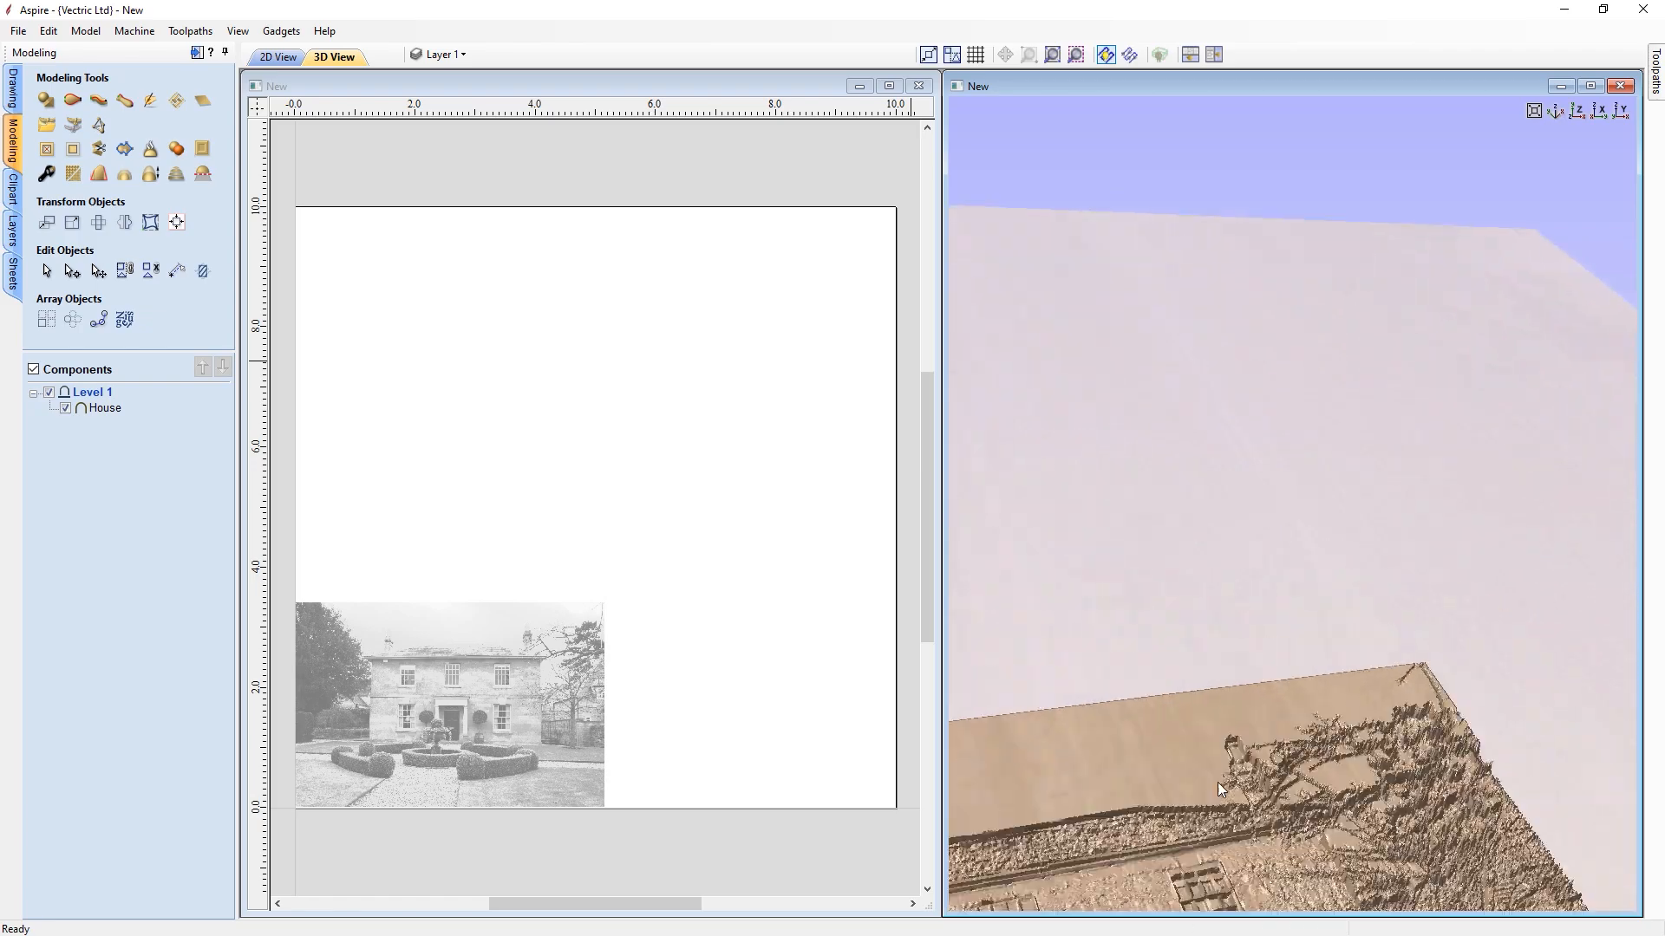
left_click_drag(1313, 484, 1293, 642)
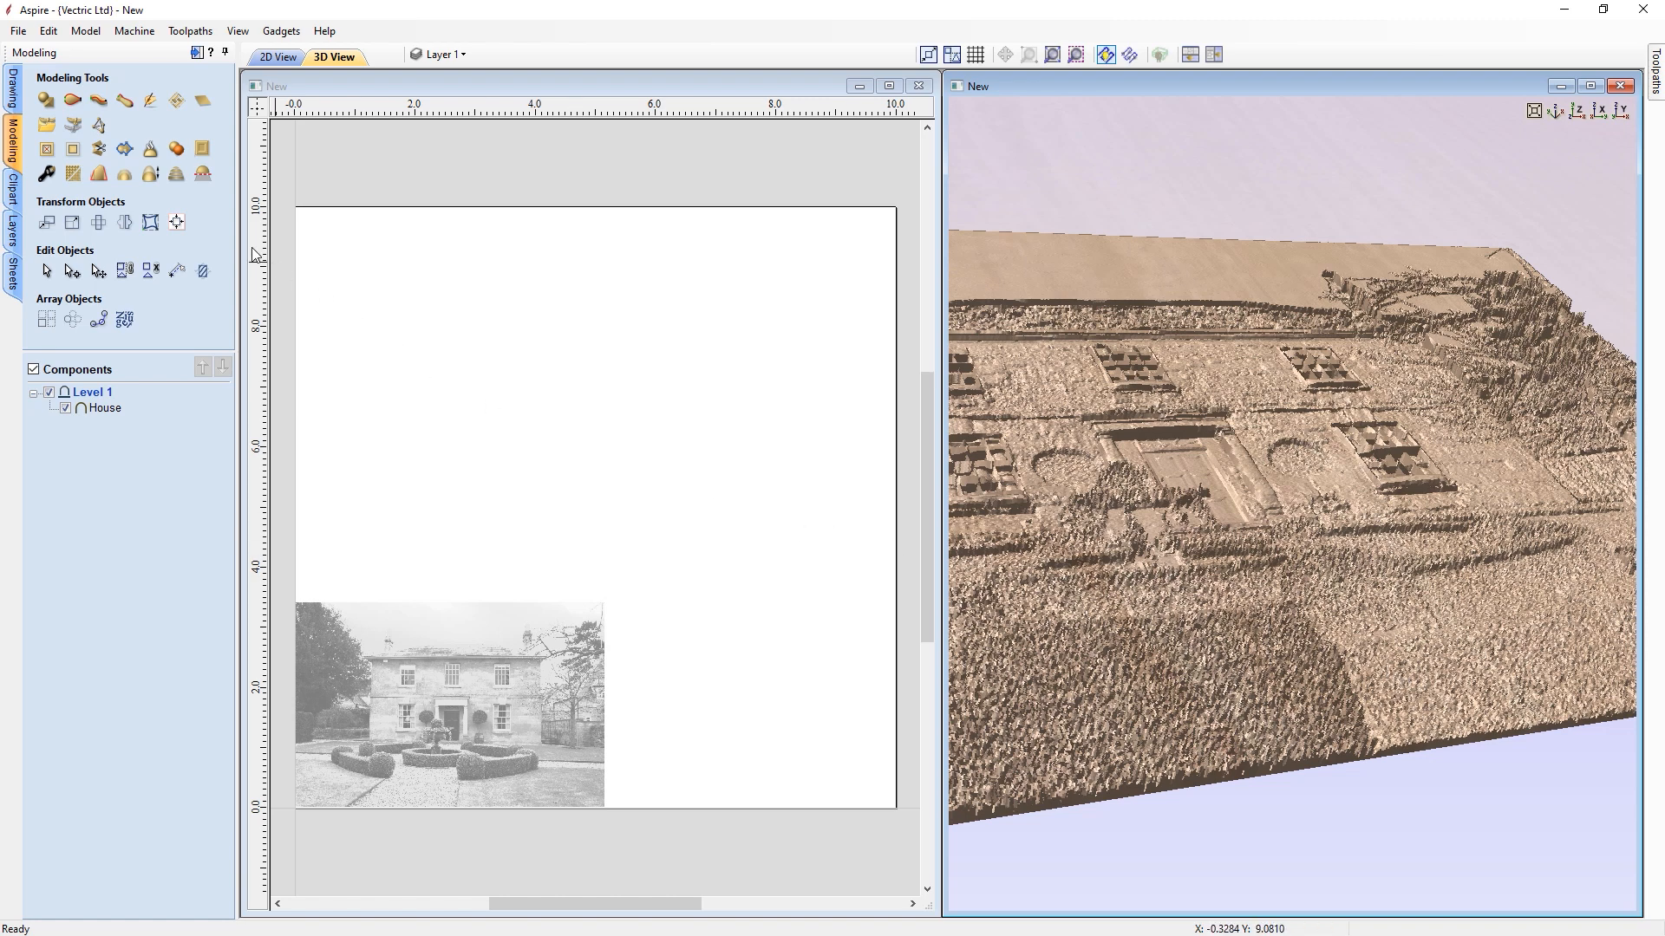
left_click(71, 151)
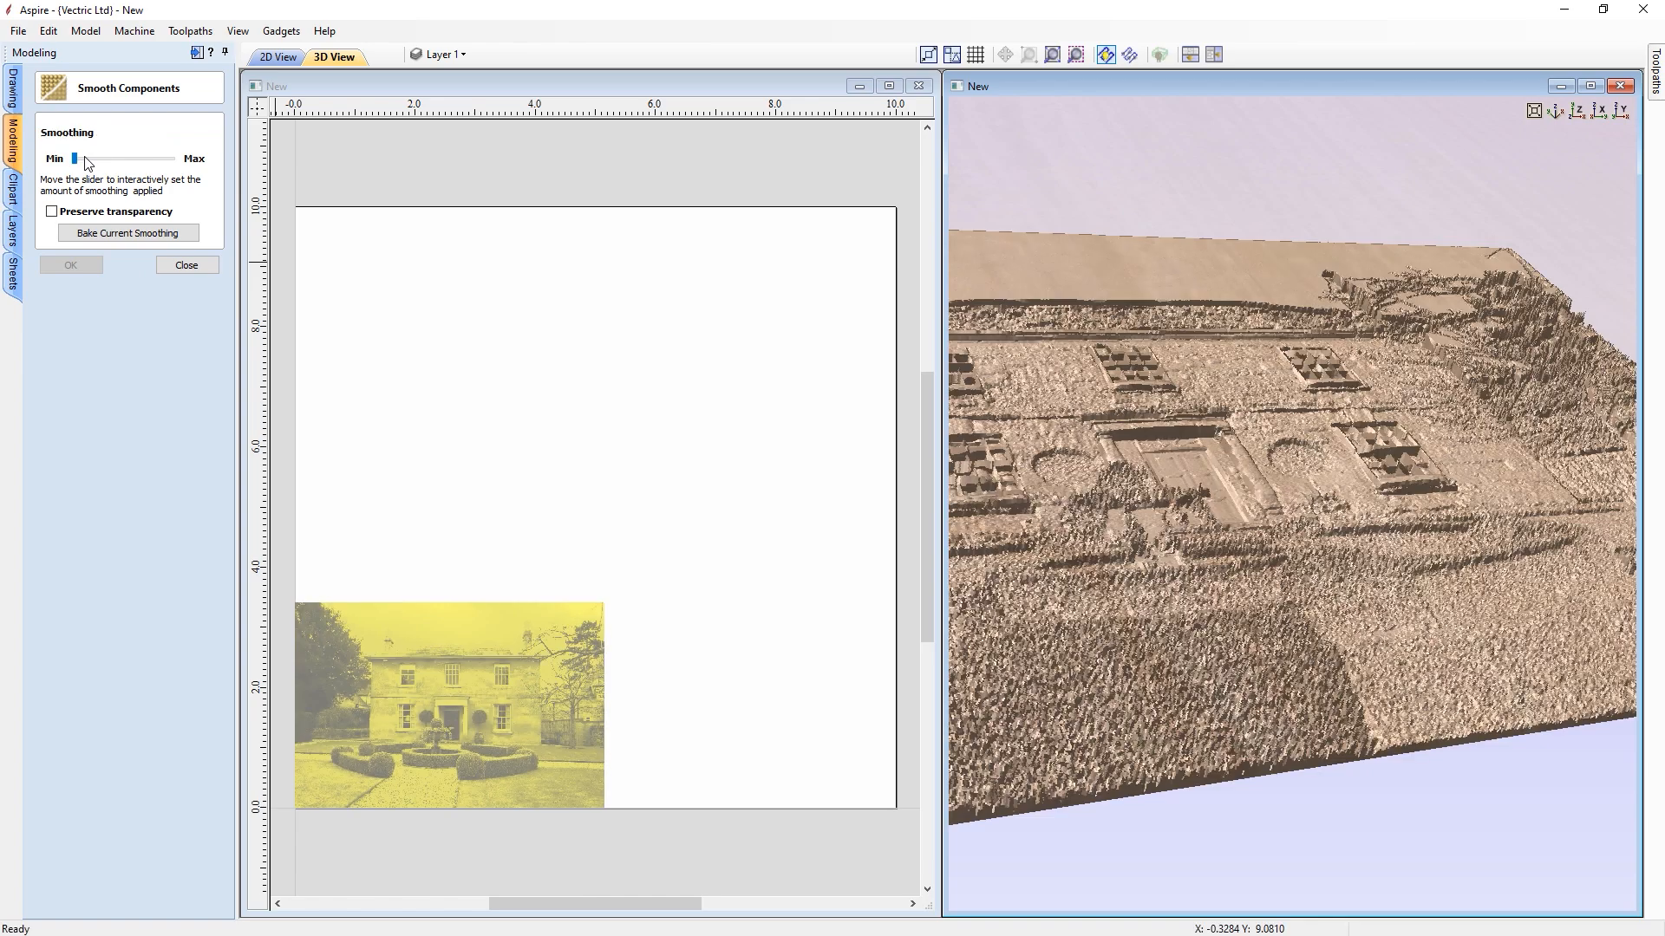
left_click_drag(86, 163, 96, 163)
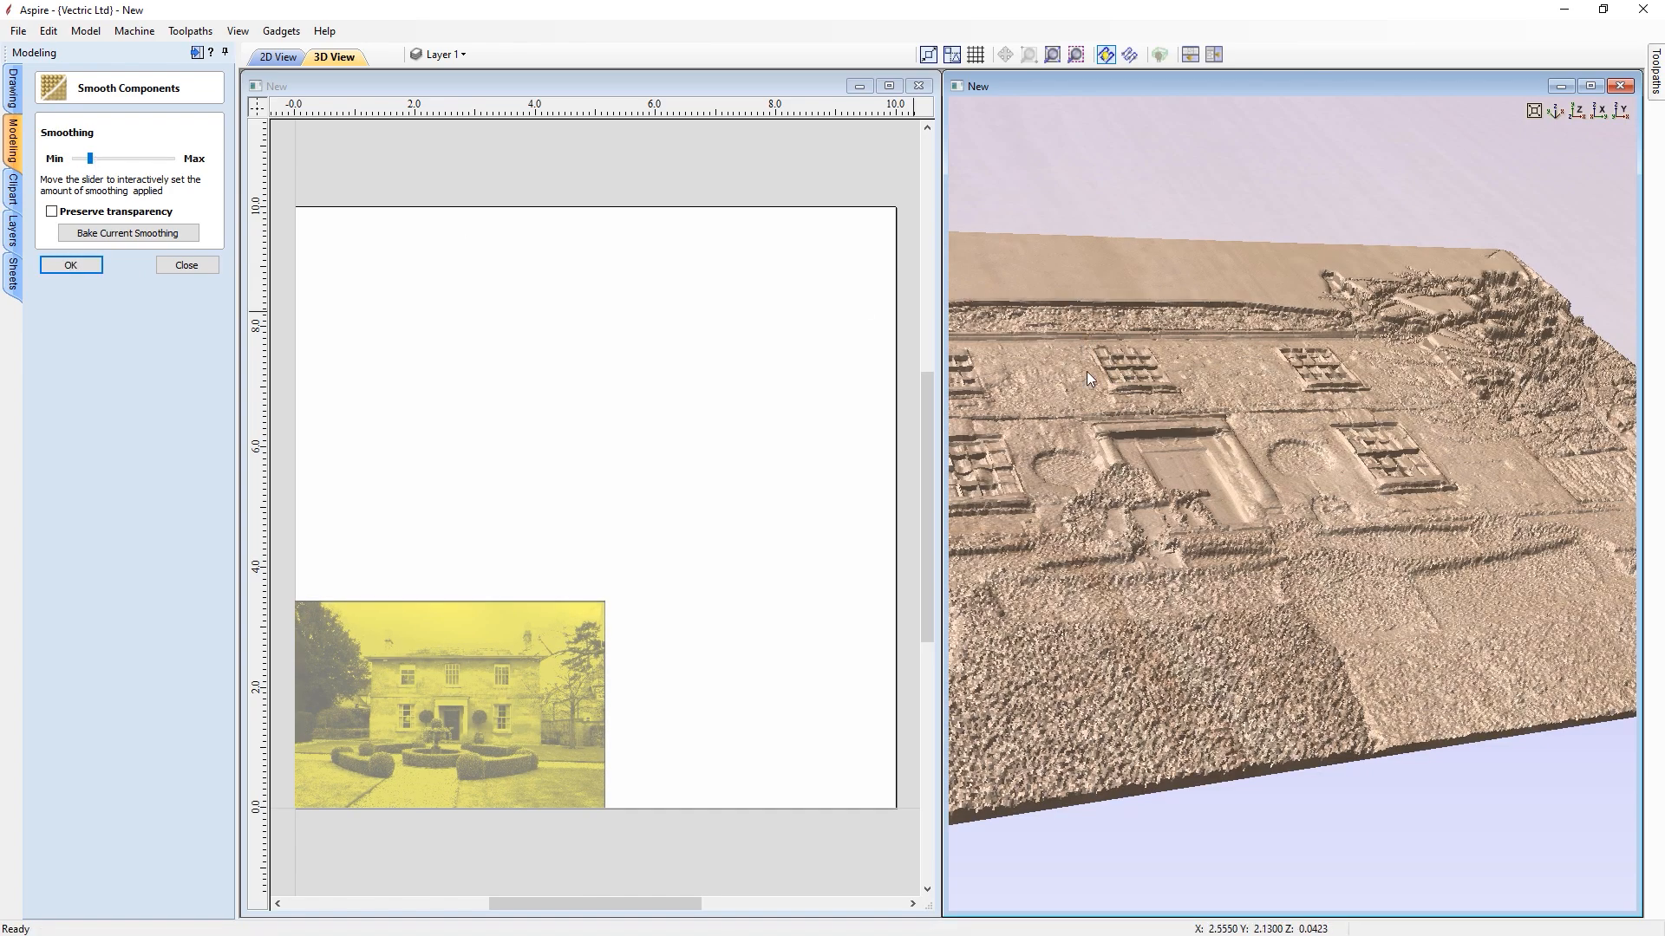
left_click(71, 265)
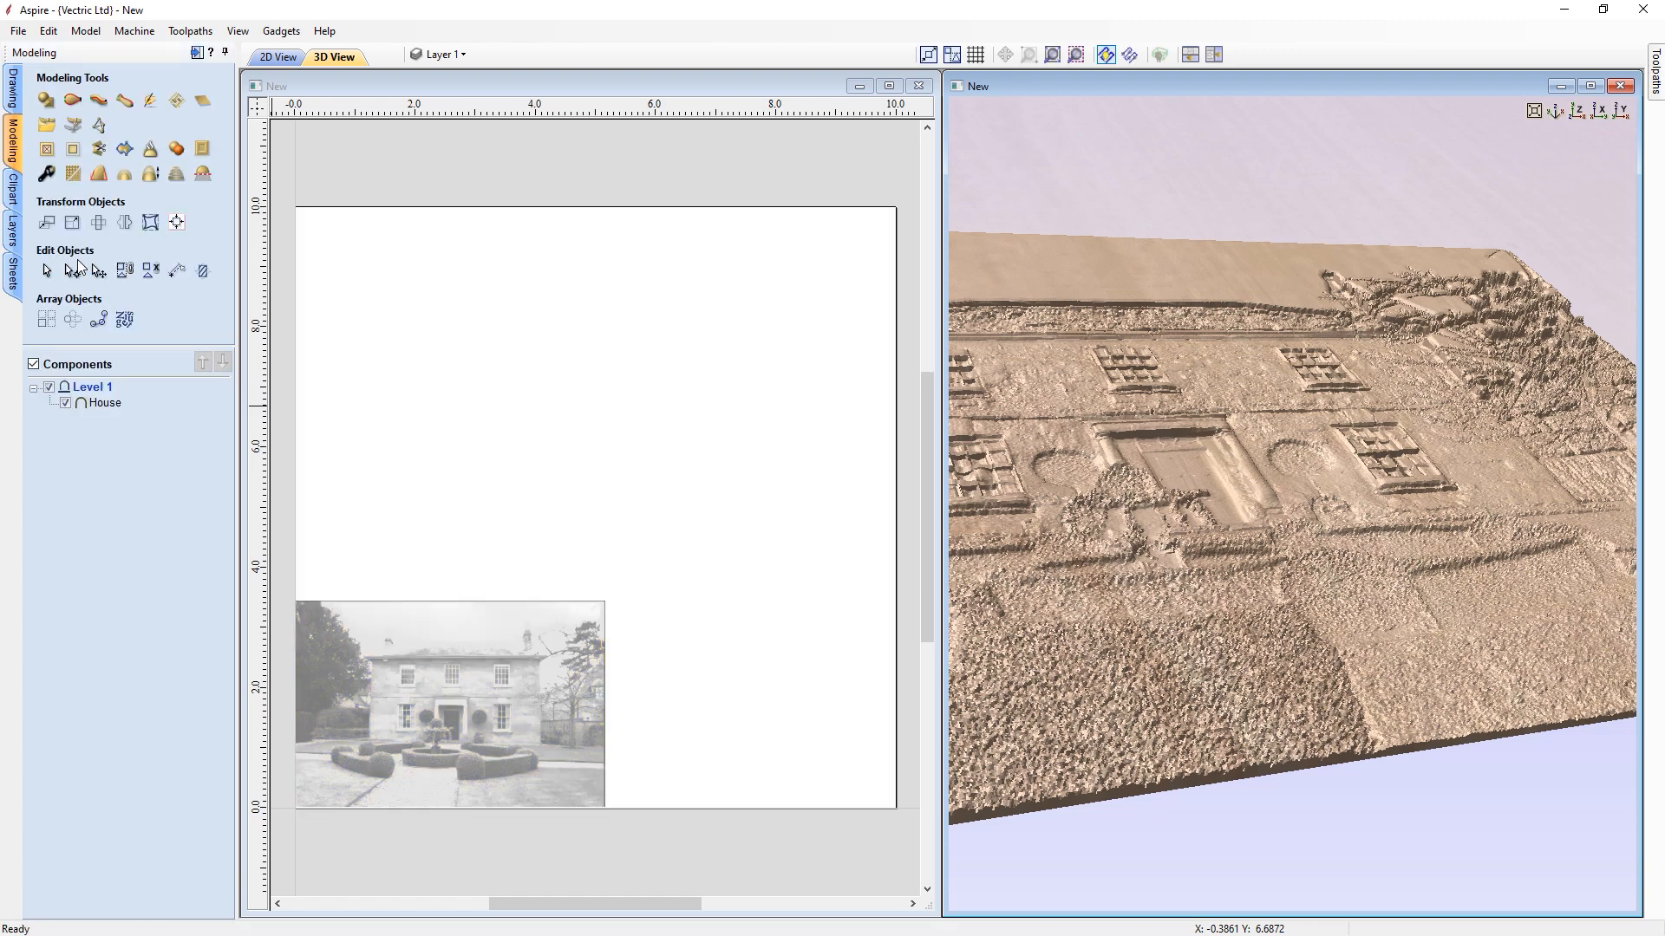
Delete the House component from Level 1.
mouse_move(100, 411)
left_click_drag(1347, 621, 1422, 565)
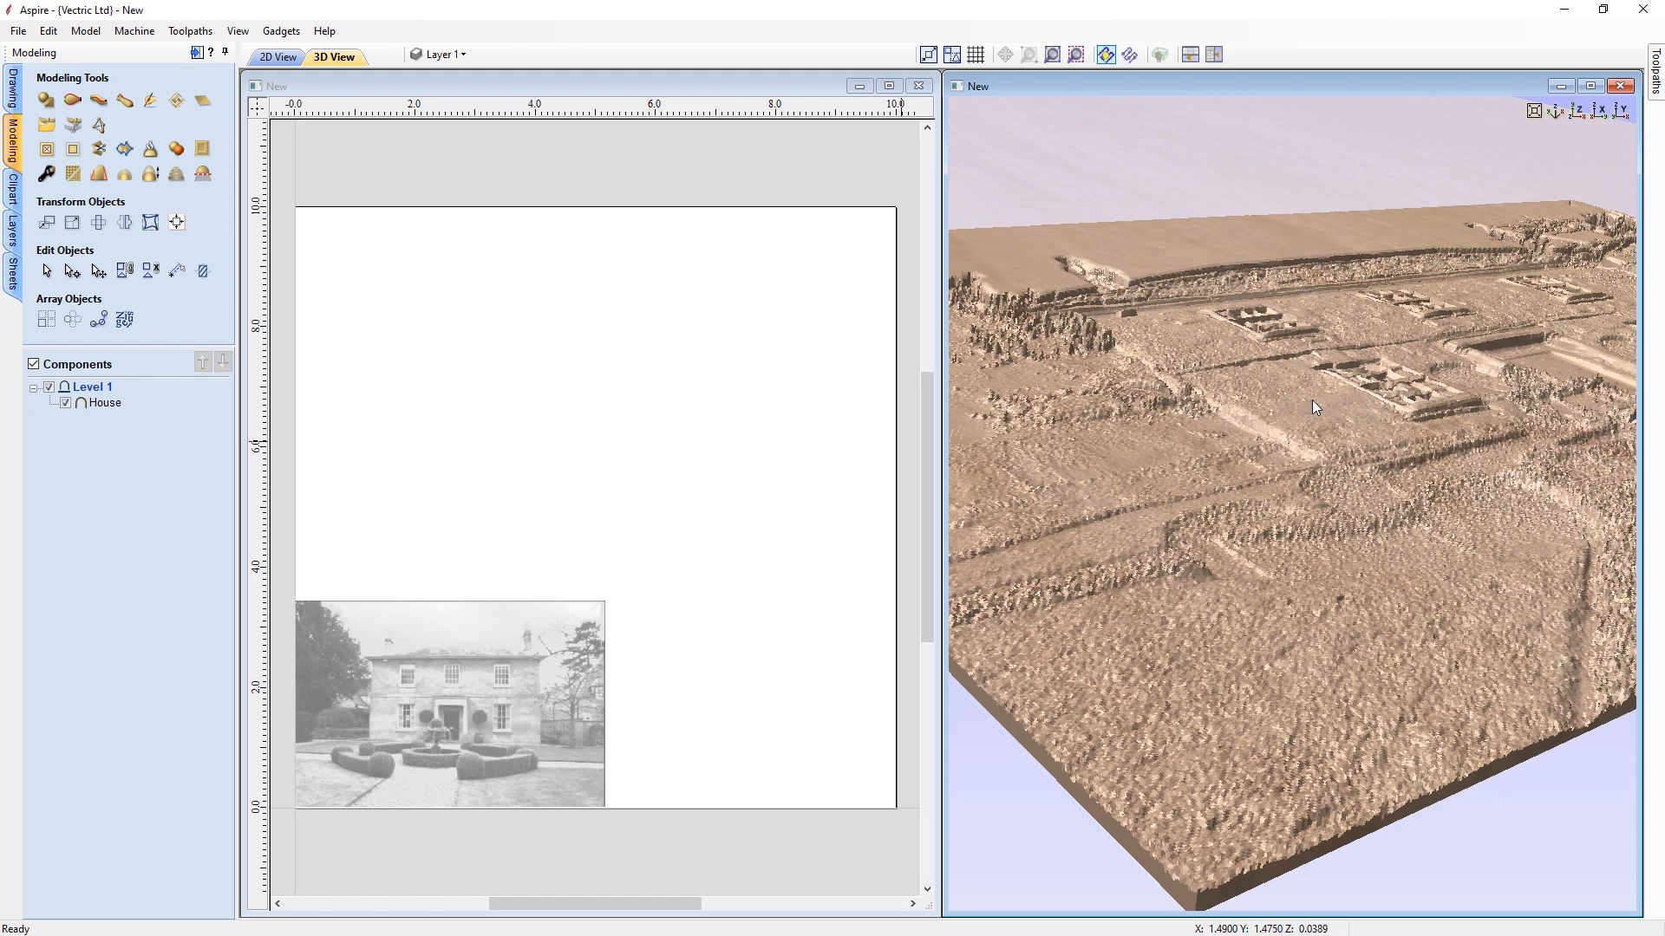
left_click_drag(1368, 359, 1304, 423)
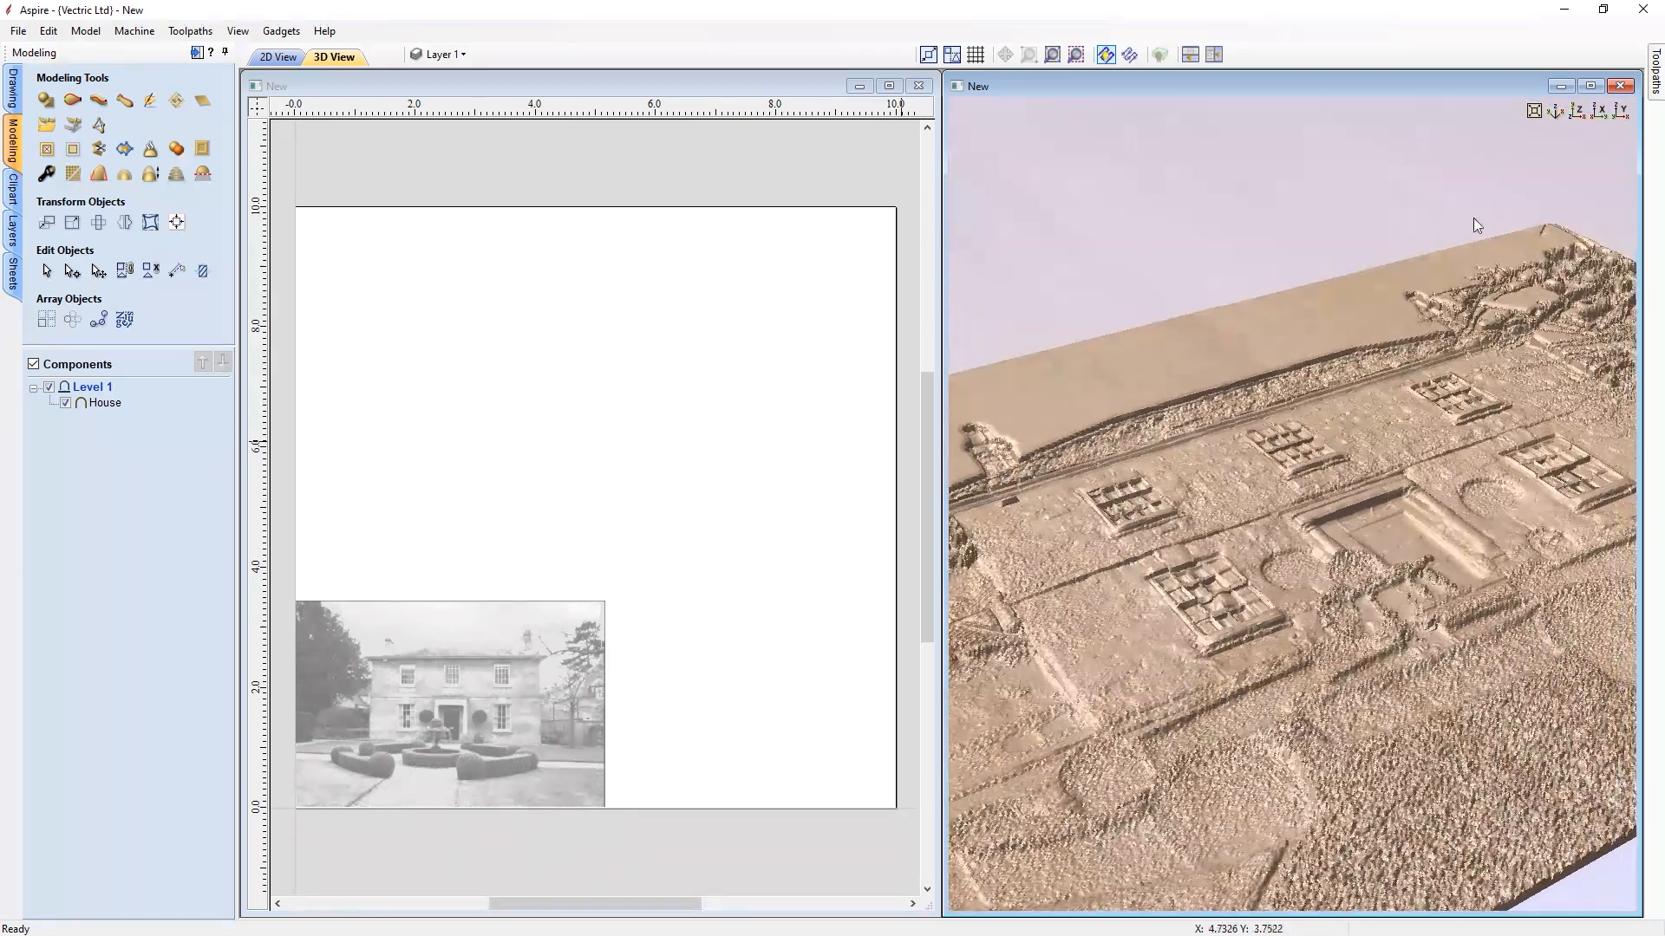
left_click(1574, 111)
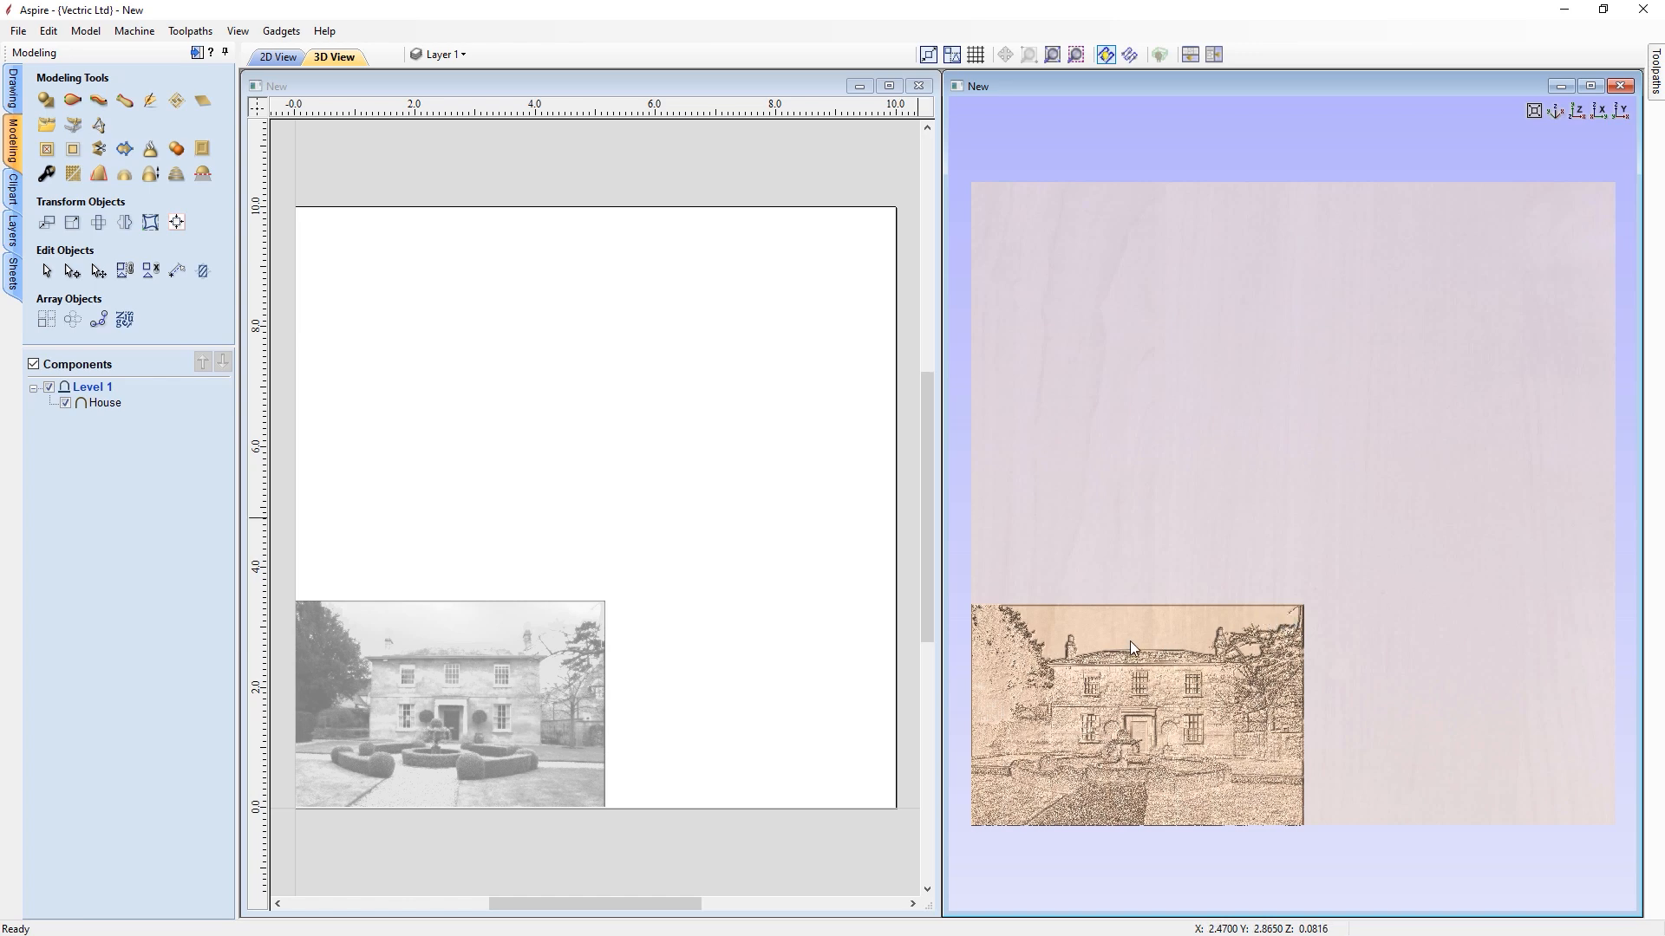
left_click(1082, 653)
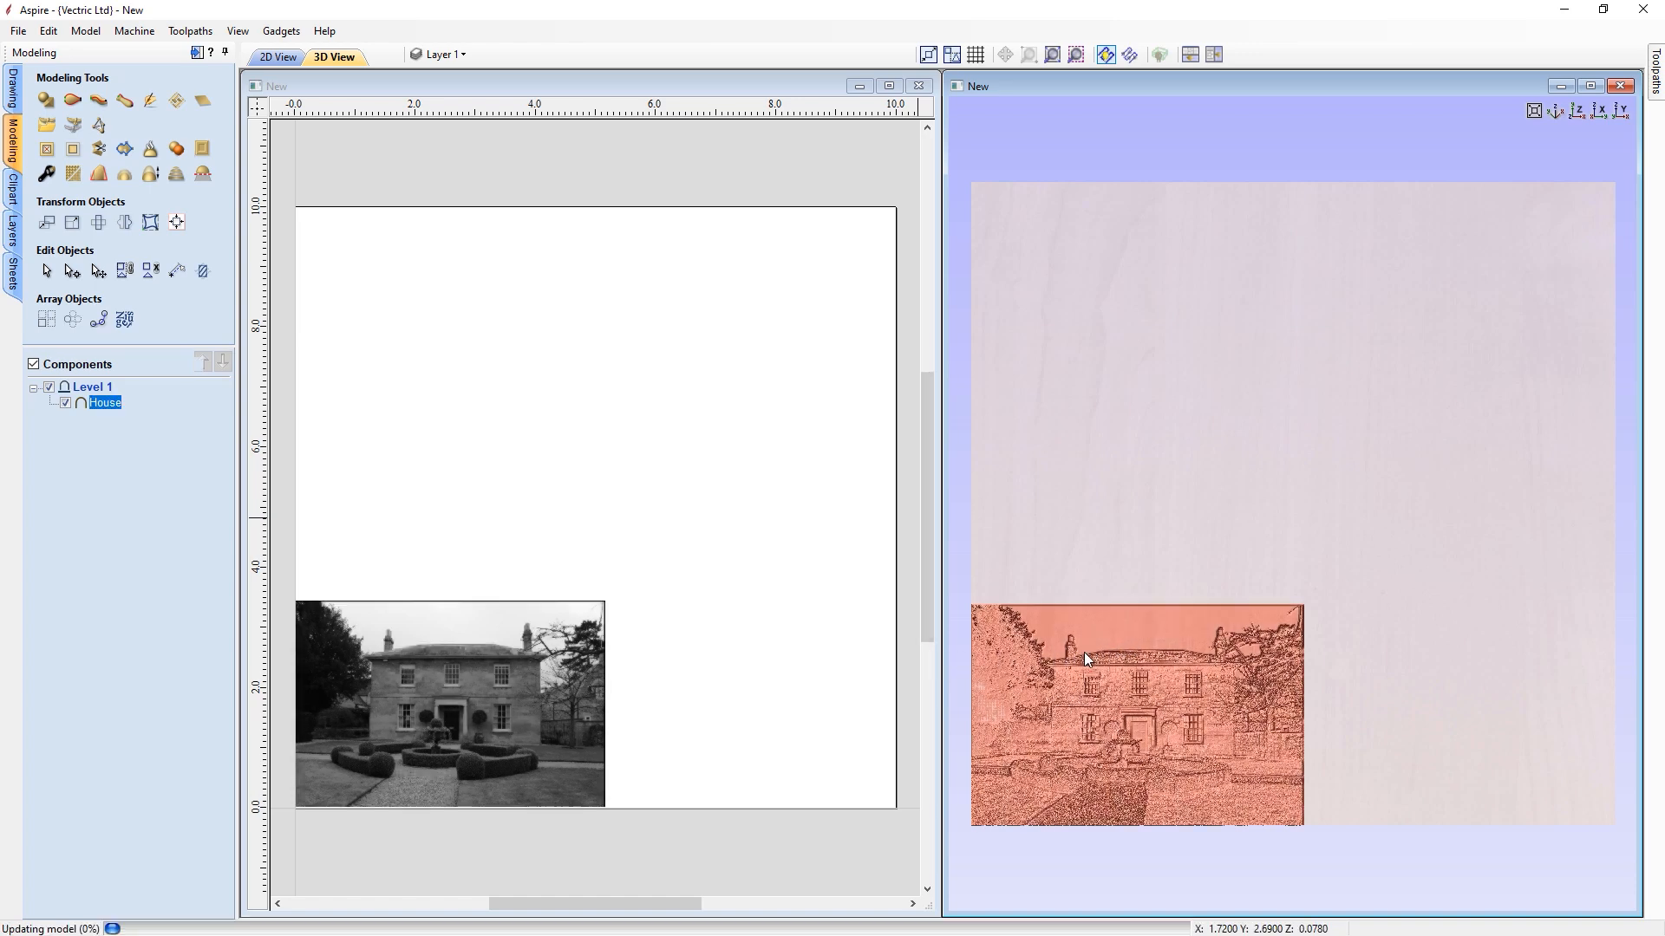
key("Delete")
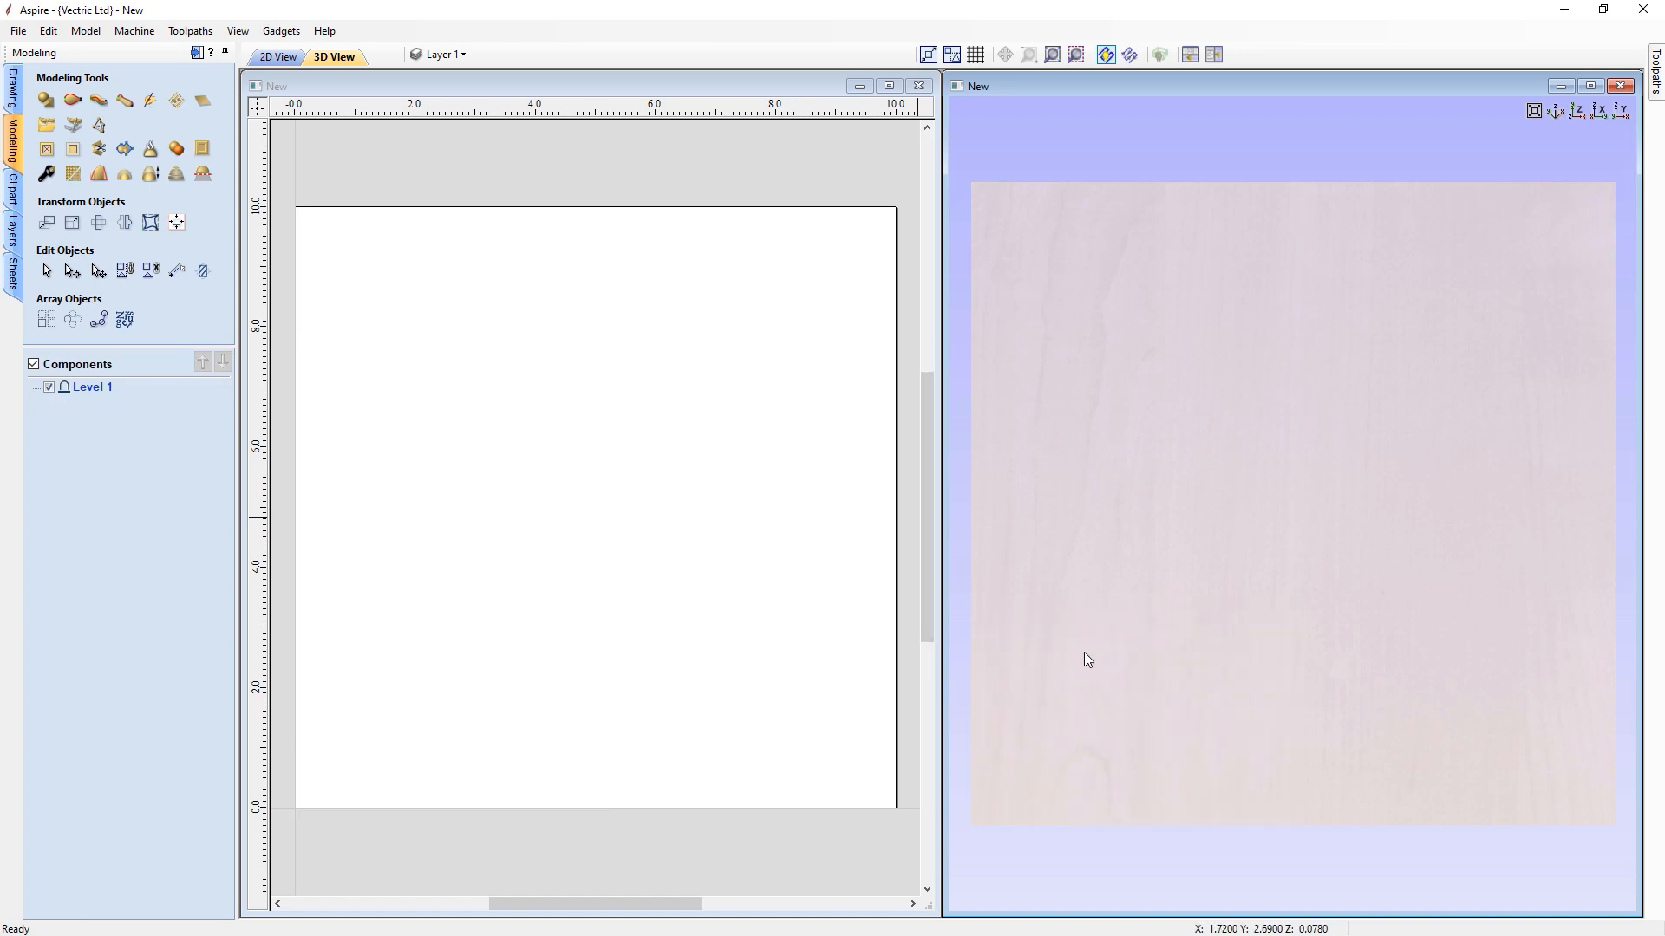
Import the Fleur_de_Lys2-Xs clipart from the Vectric Tutorials folder and center it on the material in a maximized 3D view.
left_click(1593, 86)
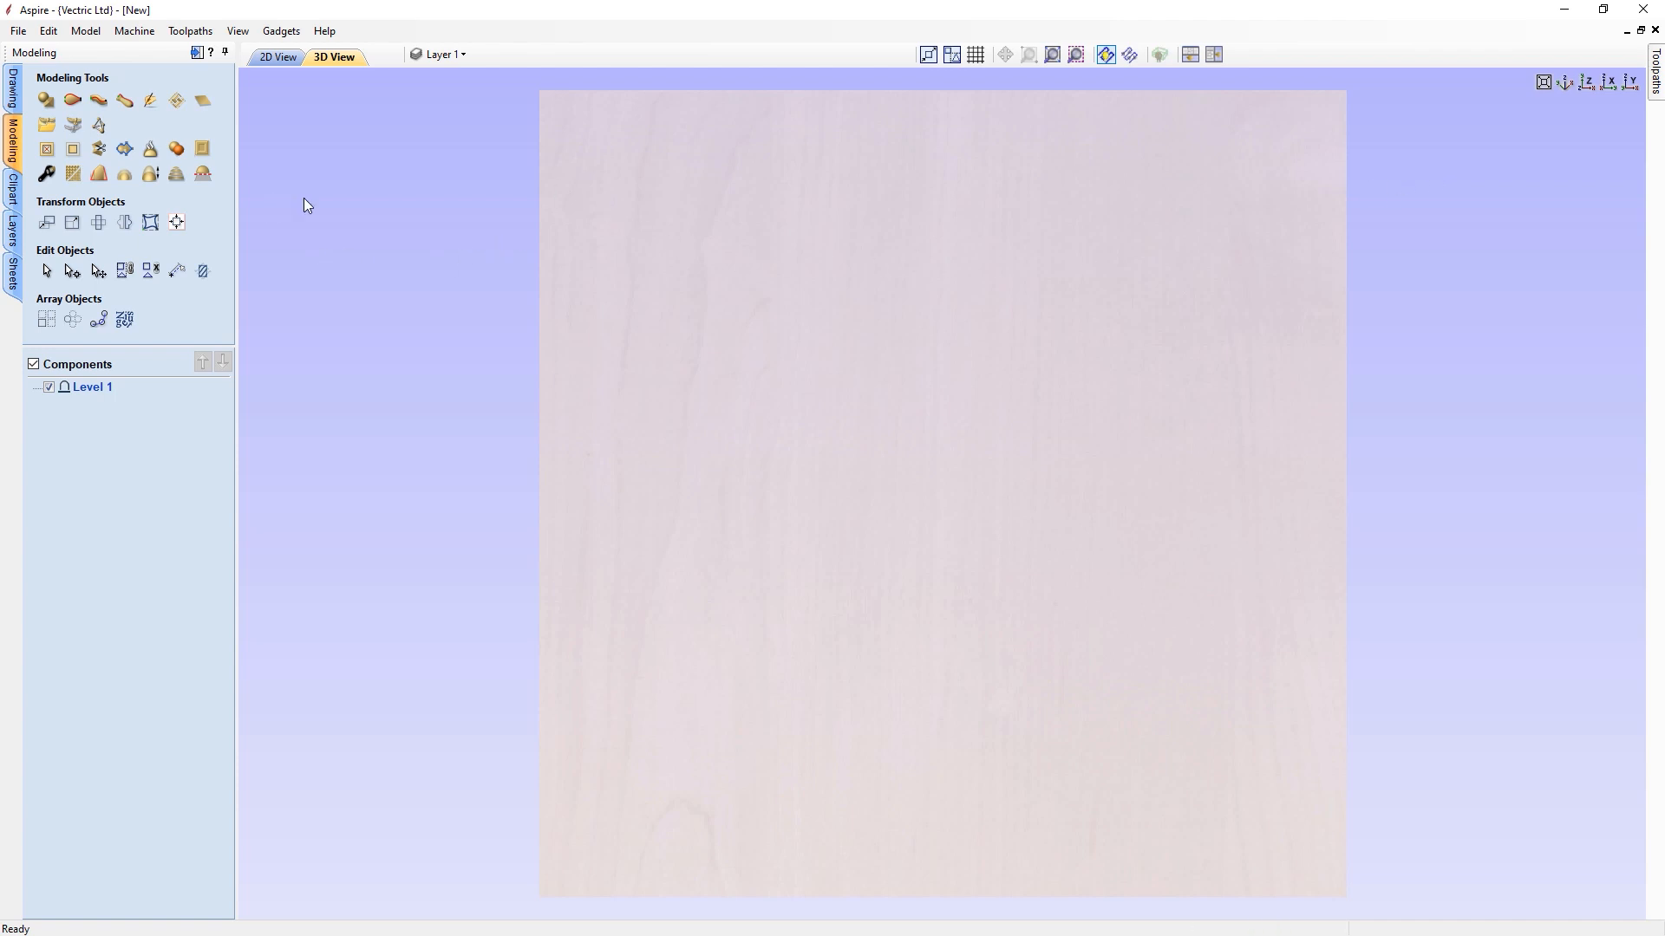
left_click(48, 127)
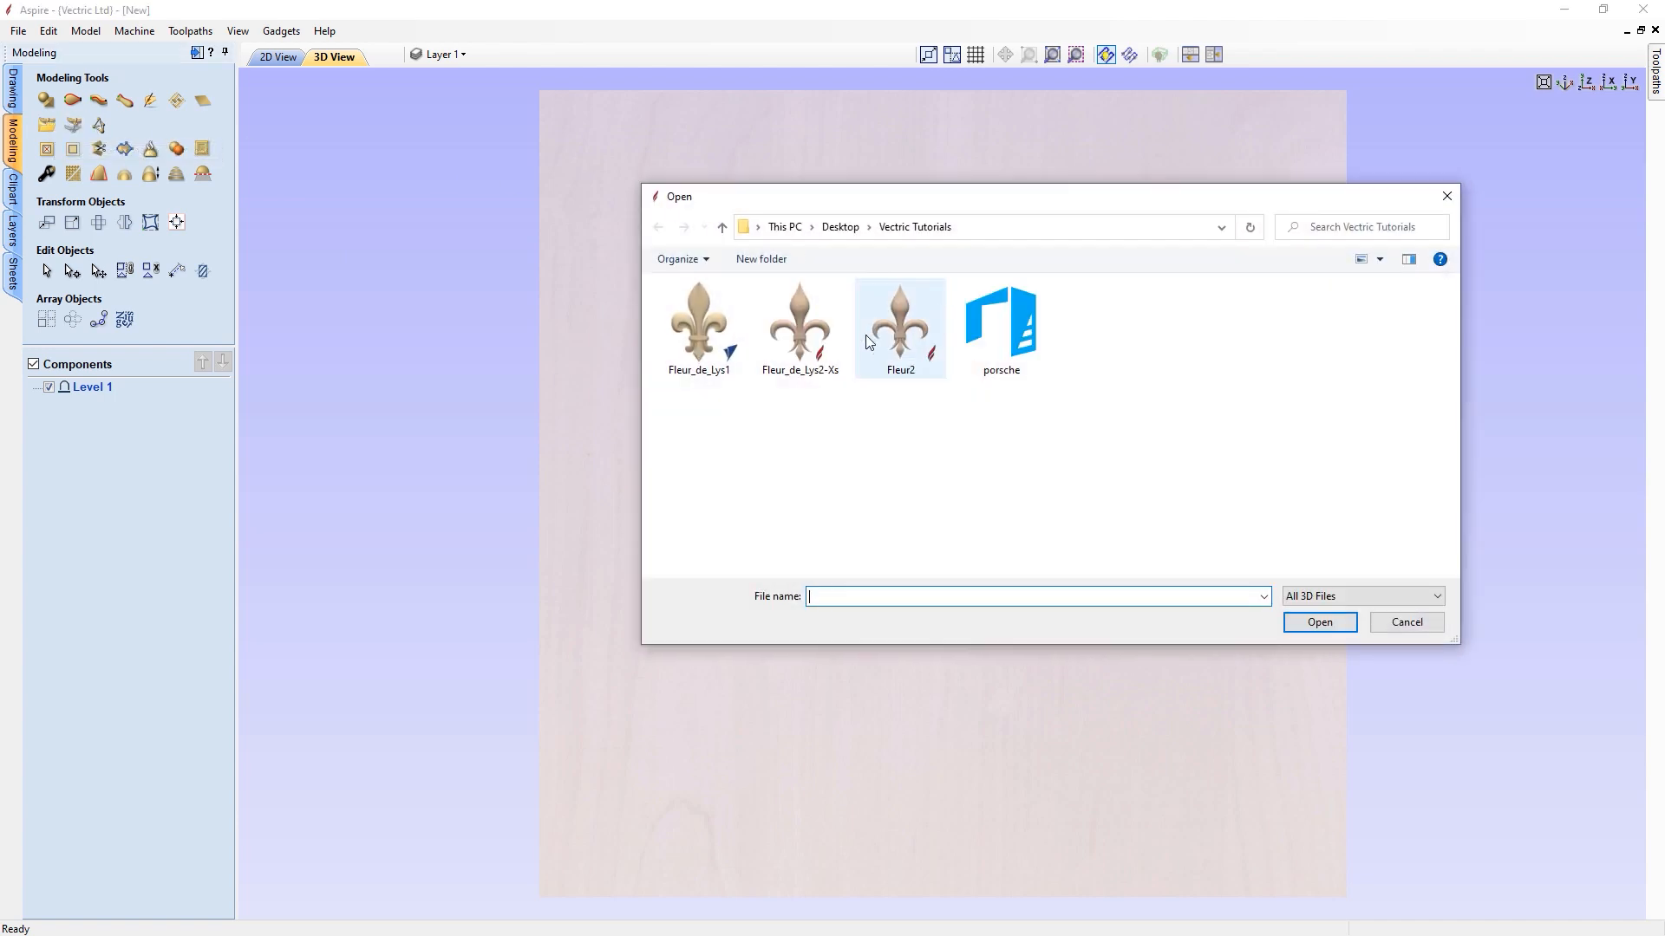
left_click(797, 308)
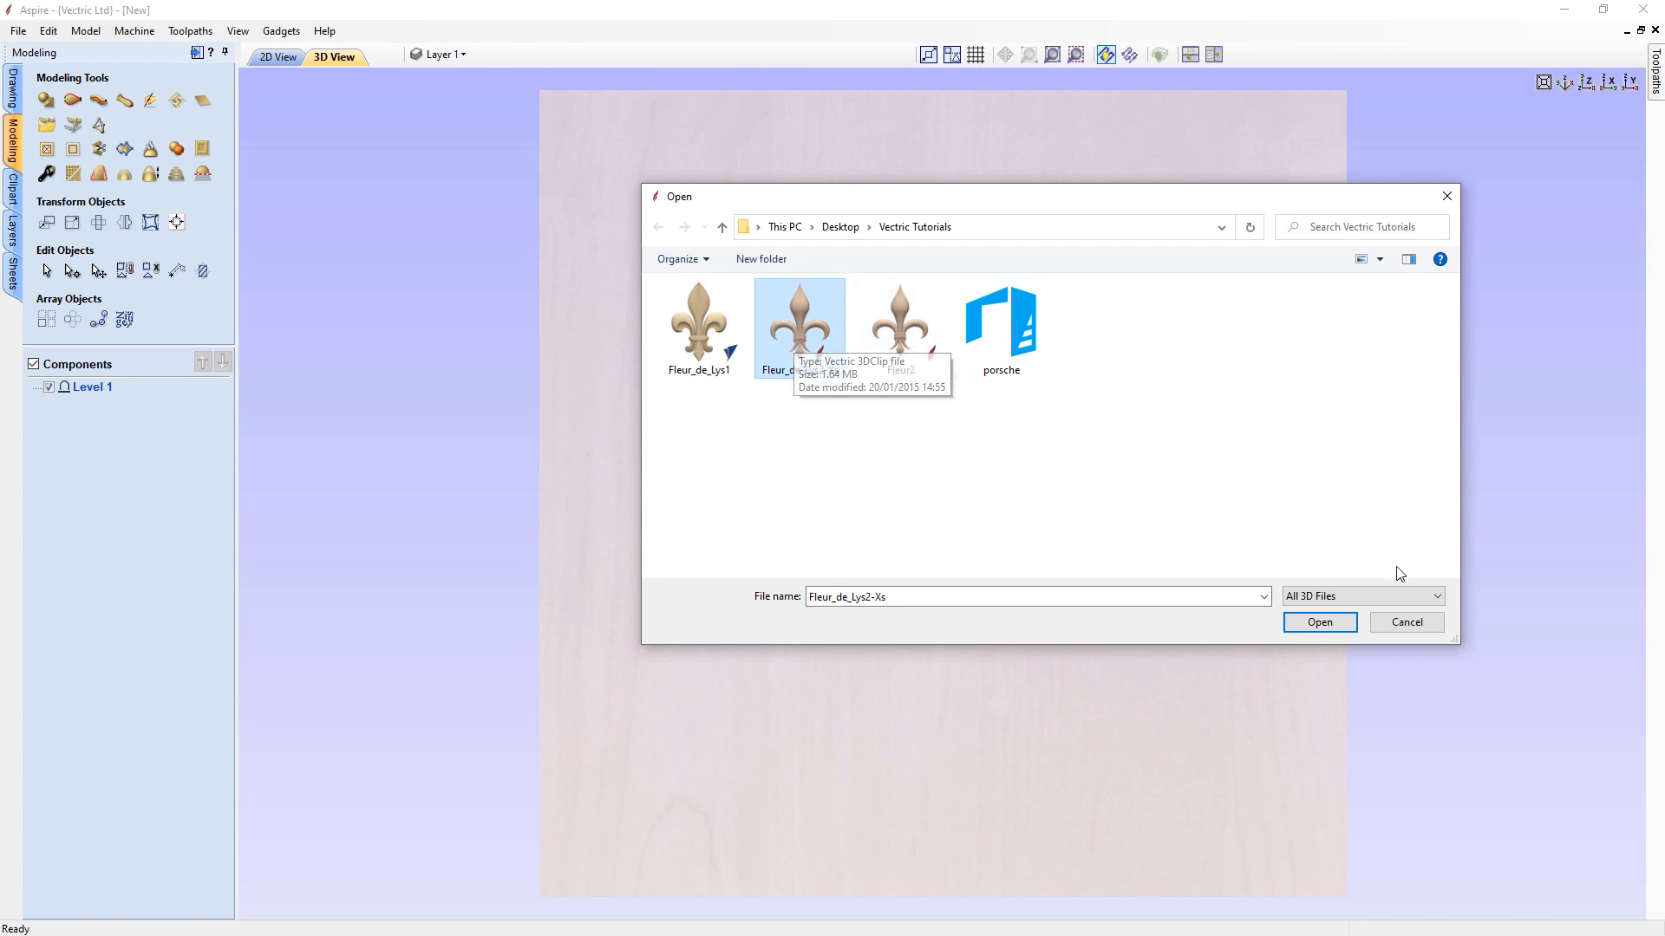
left_click(1329, 622)
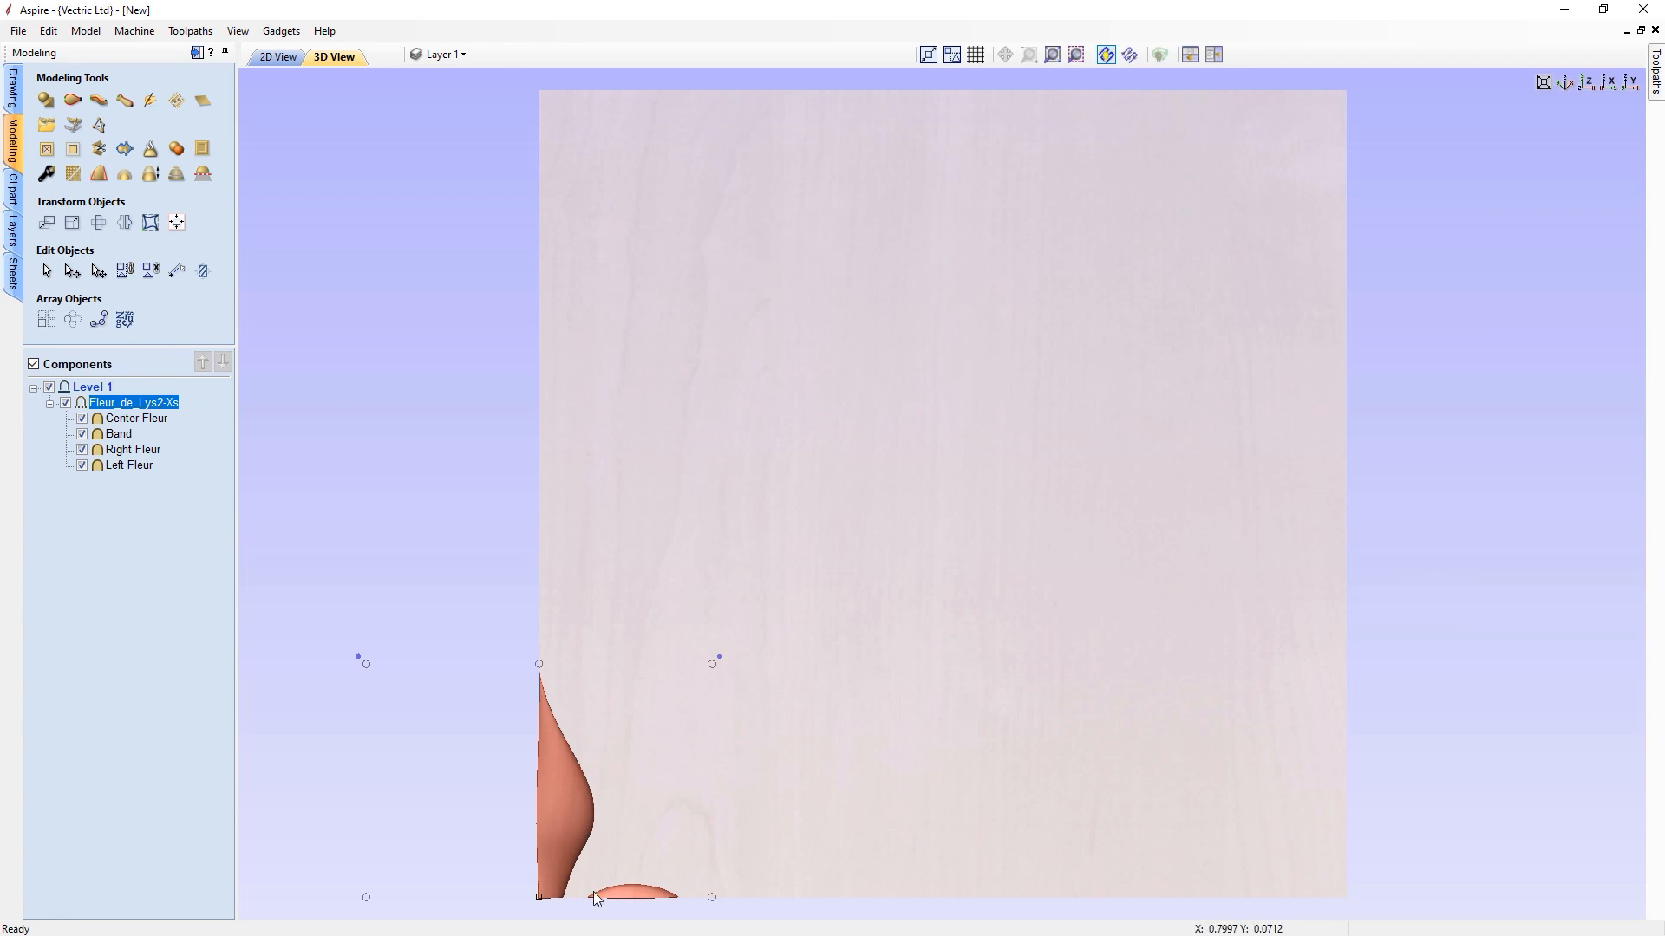
key("F9")
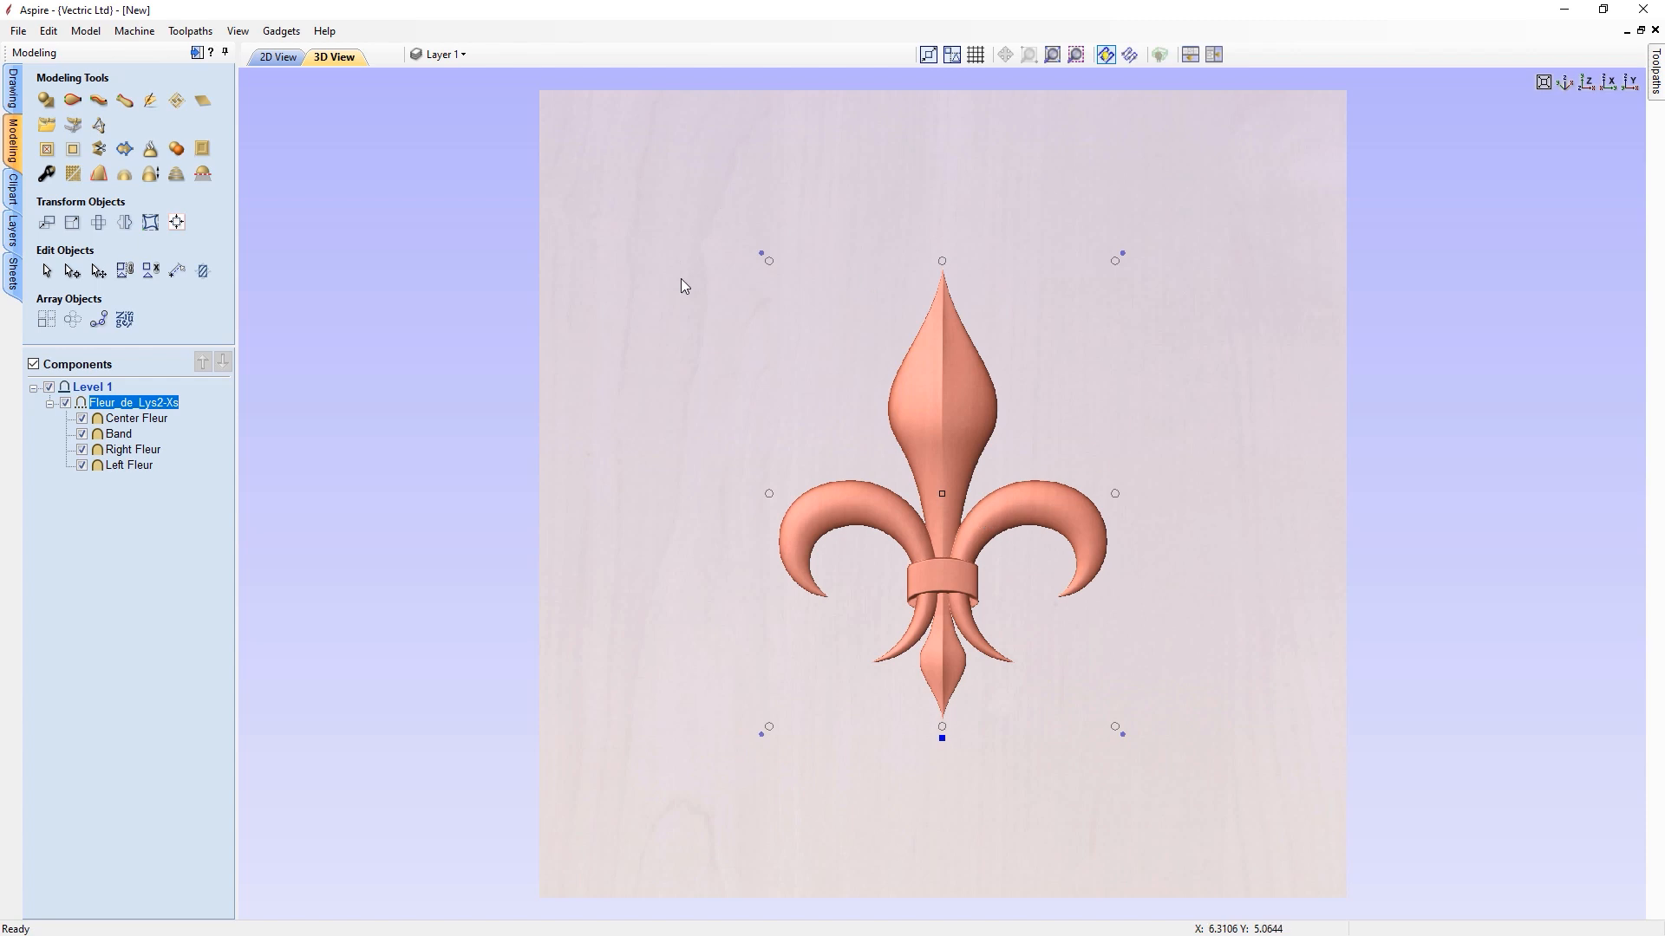
Hide the Center Fleur and Band components of the Fleur_de_Lys2-Xs group, and show them again.
left_click(118, 482)
left_click(122, 418)
double_click(101, 433)
left_click(81, 418)
left_click(81, 434)
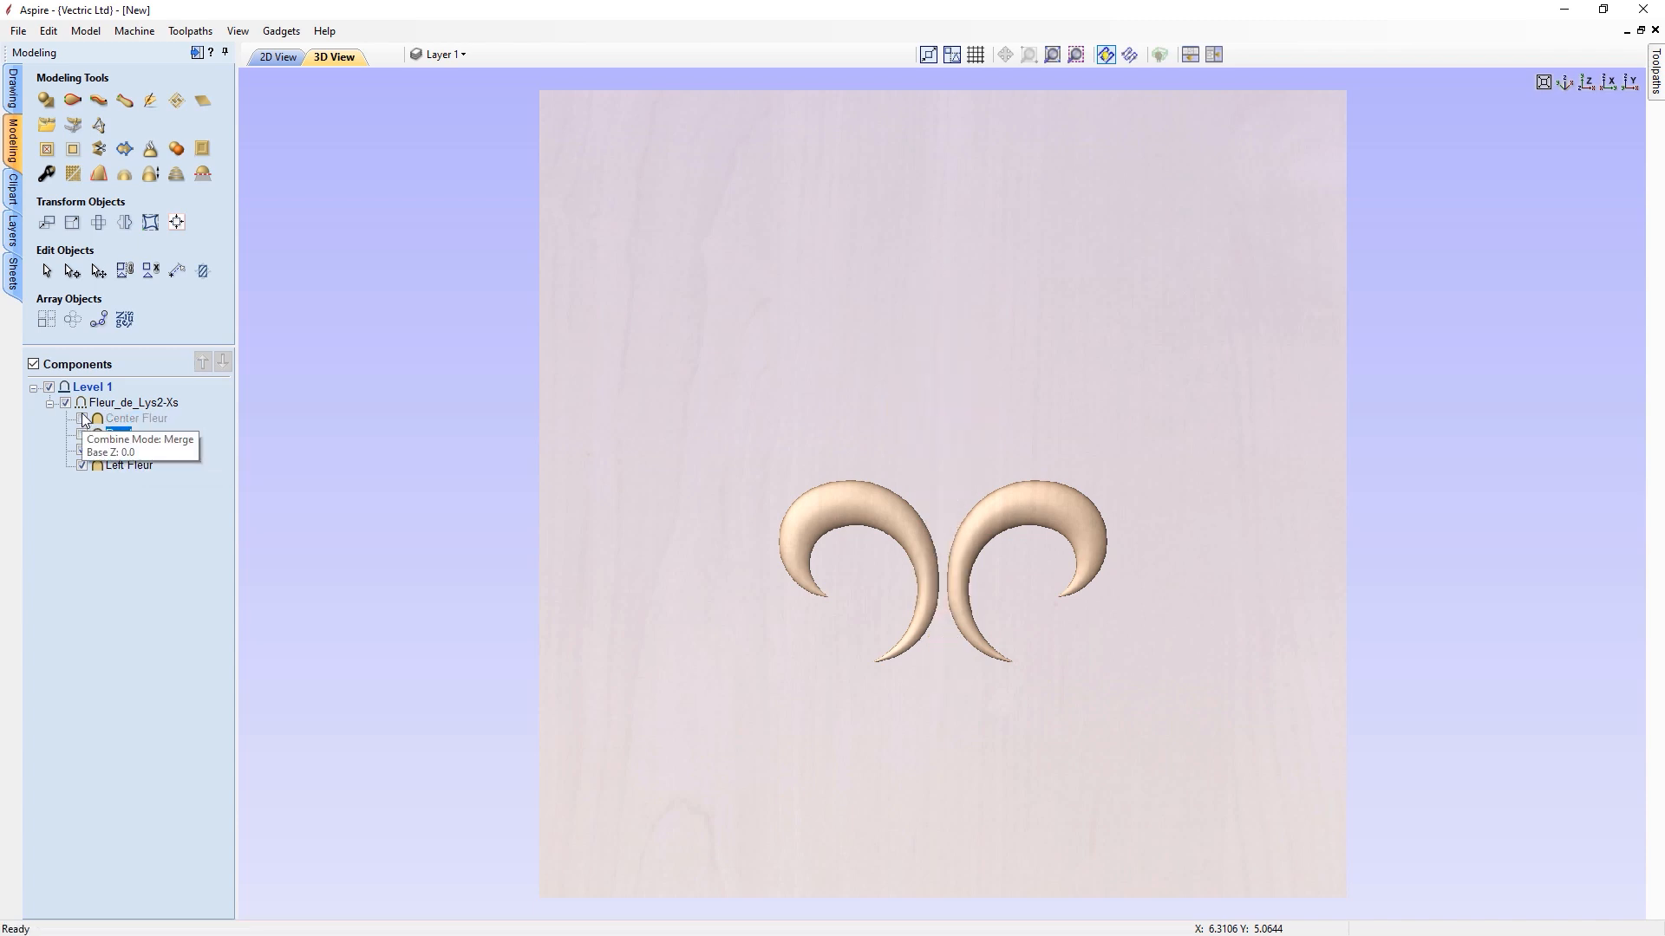
left_click(81, 419)
left_click(83, 434)
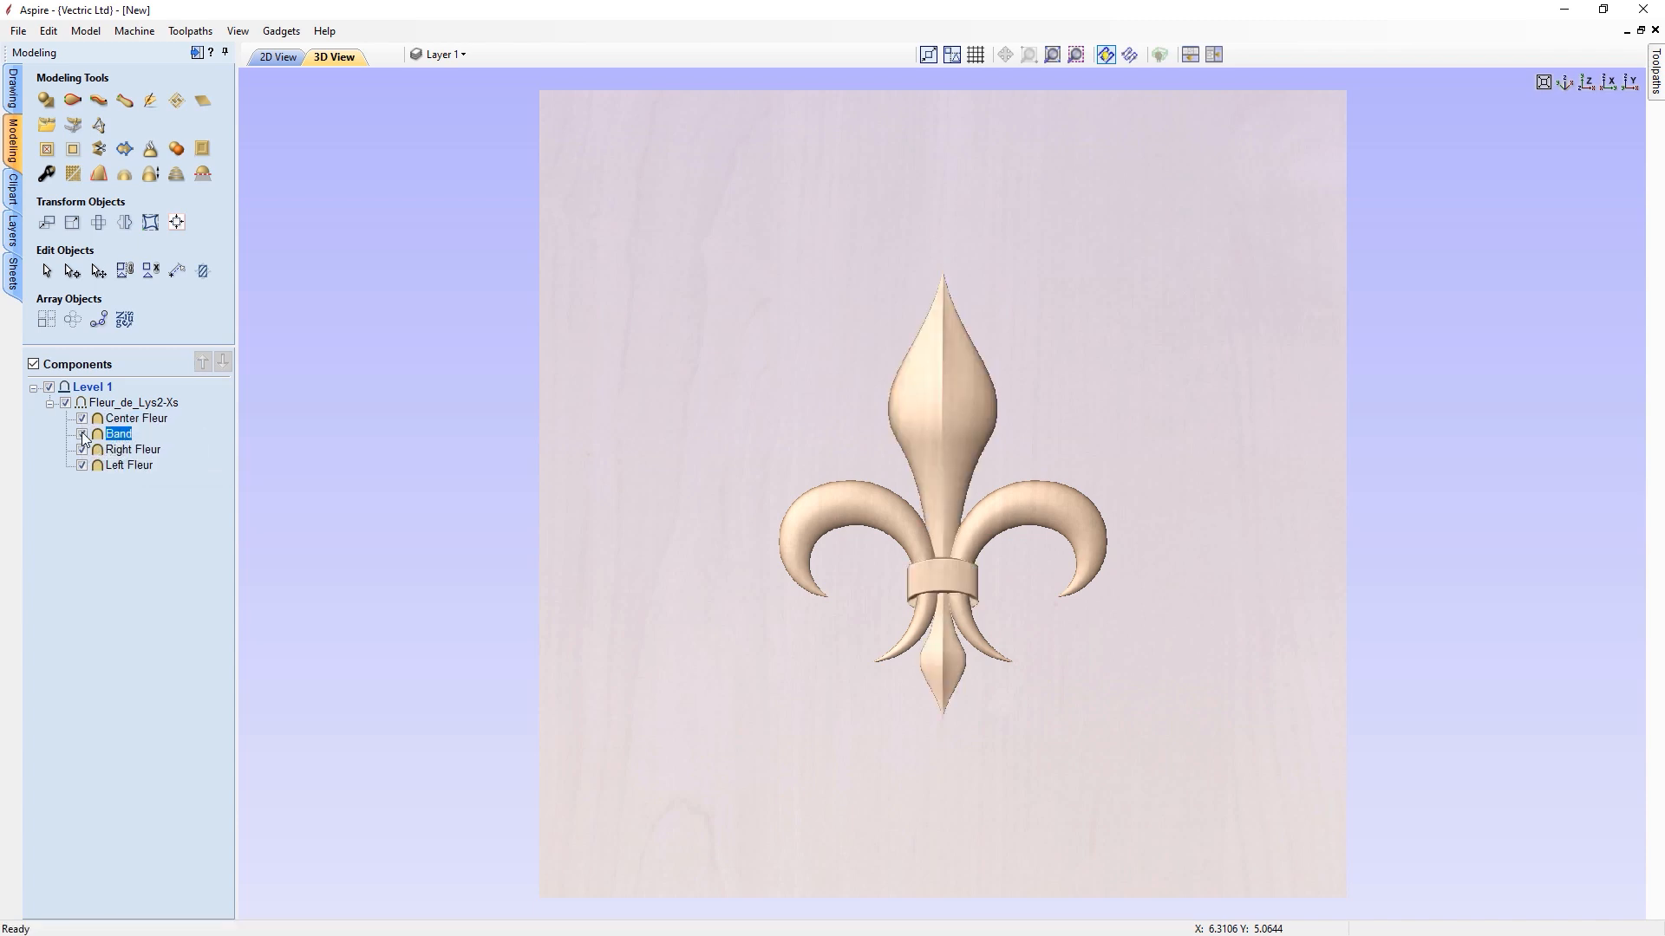
Ungroup the Fleur_de_Lys2-Xs component into its separate parts on Level 1.
left_click(131, 418)
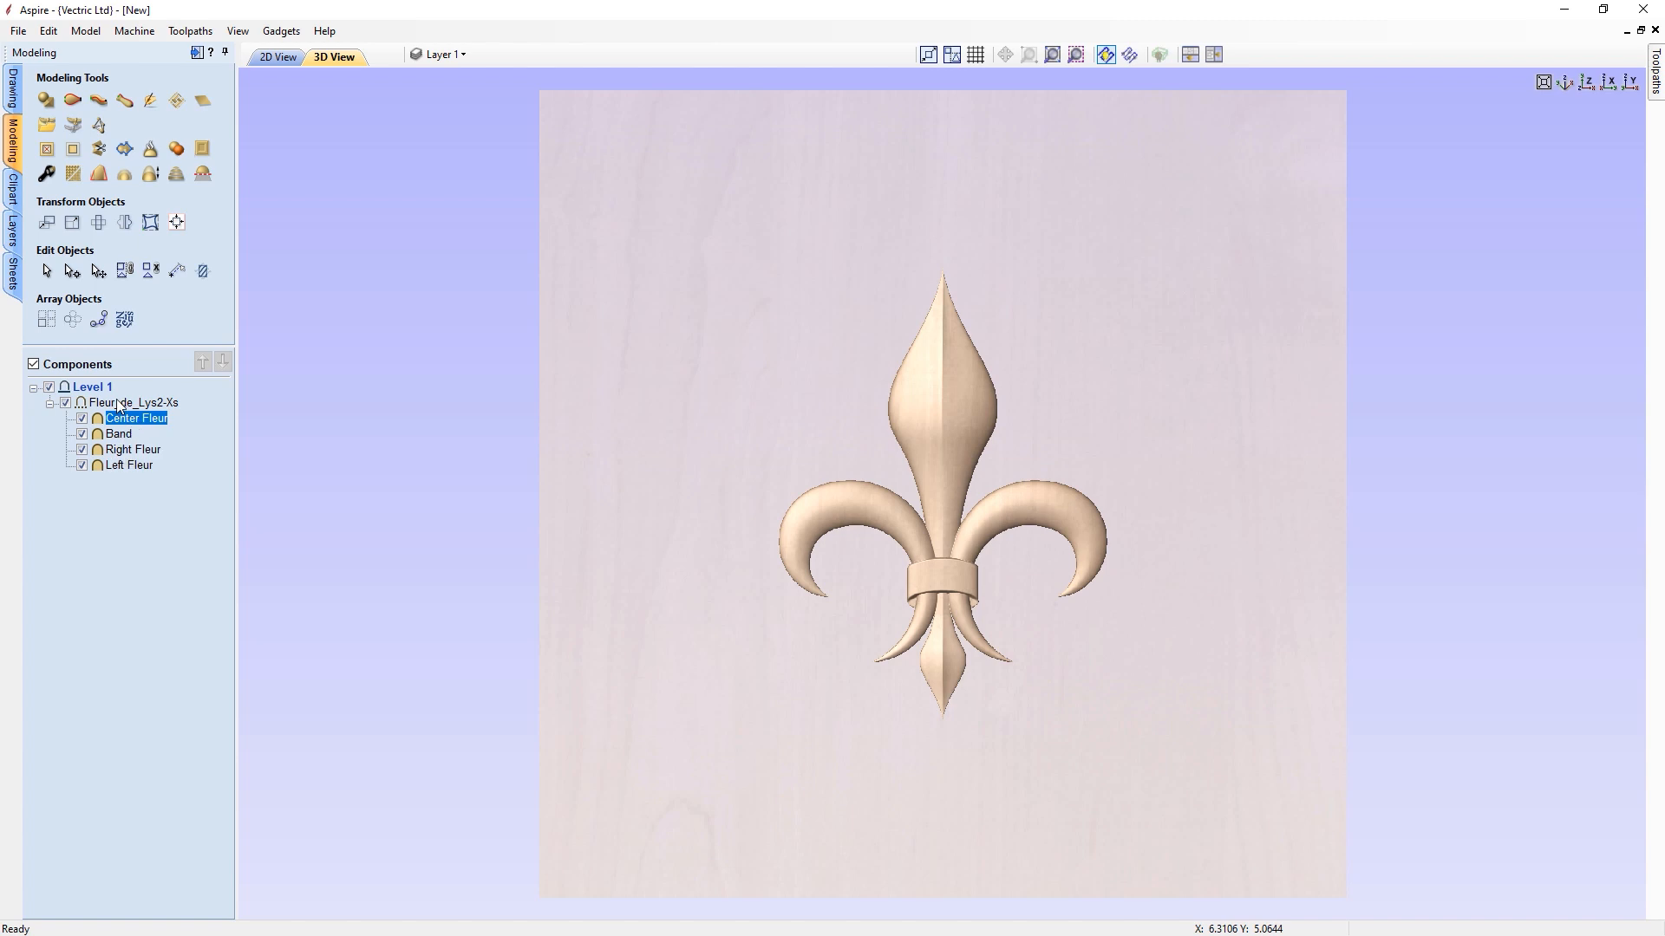
right_click(120, 404)
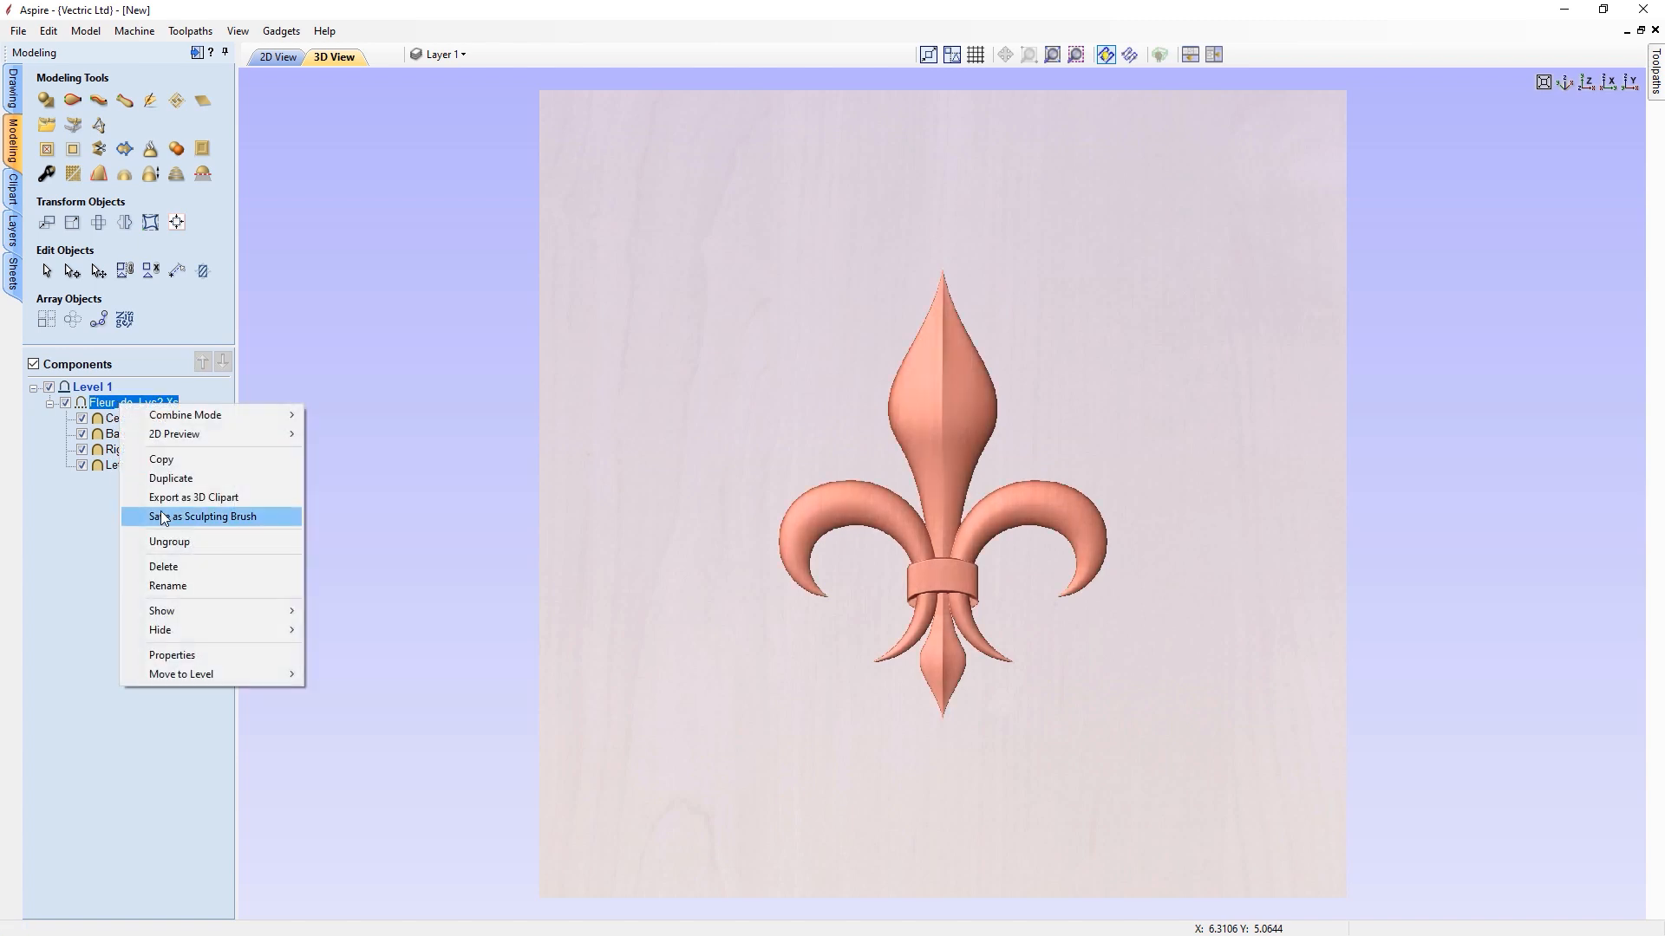
left_click(165, 541)
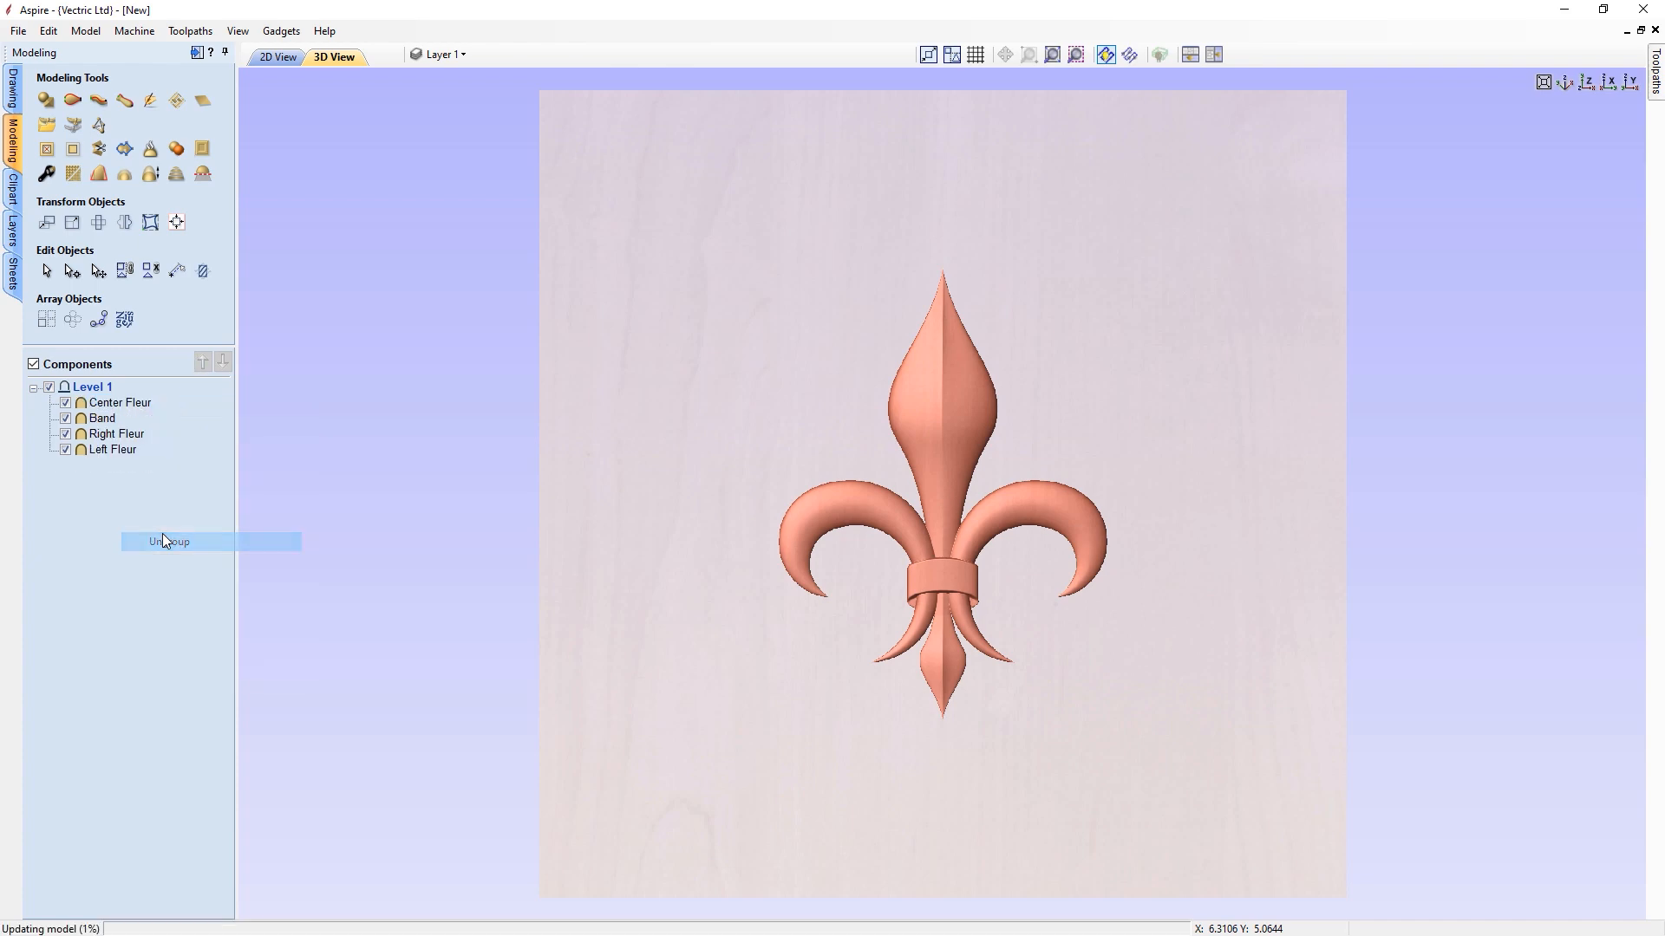
Export the Center Fleur component as 3D clipart named Center Fleur in the Vectric Tutorials folder.
left_click(118, 404)
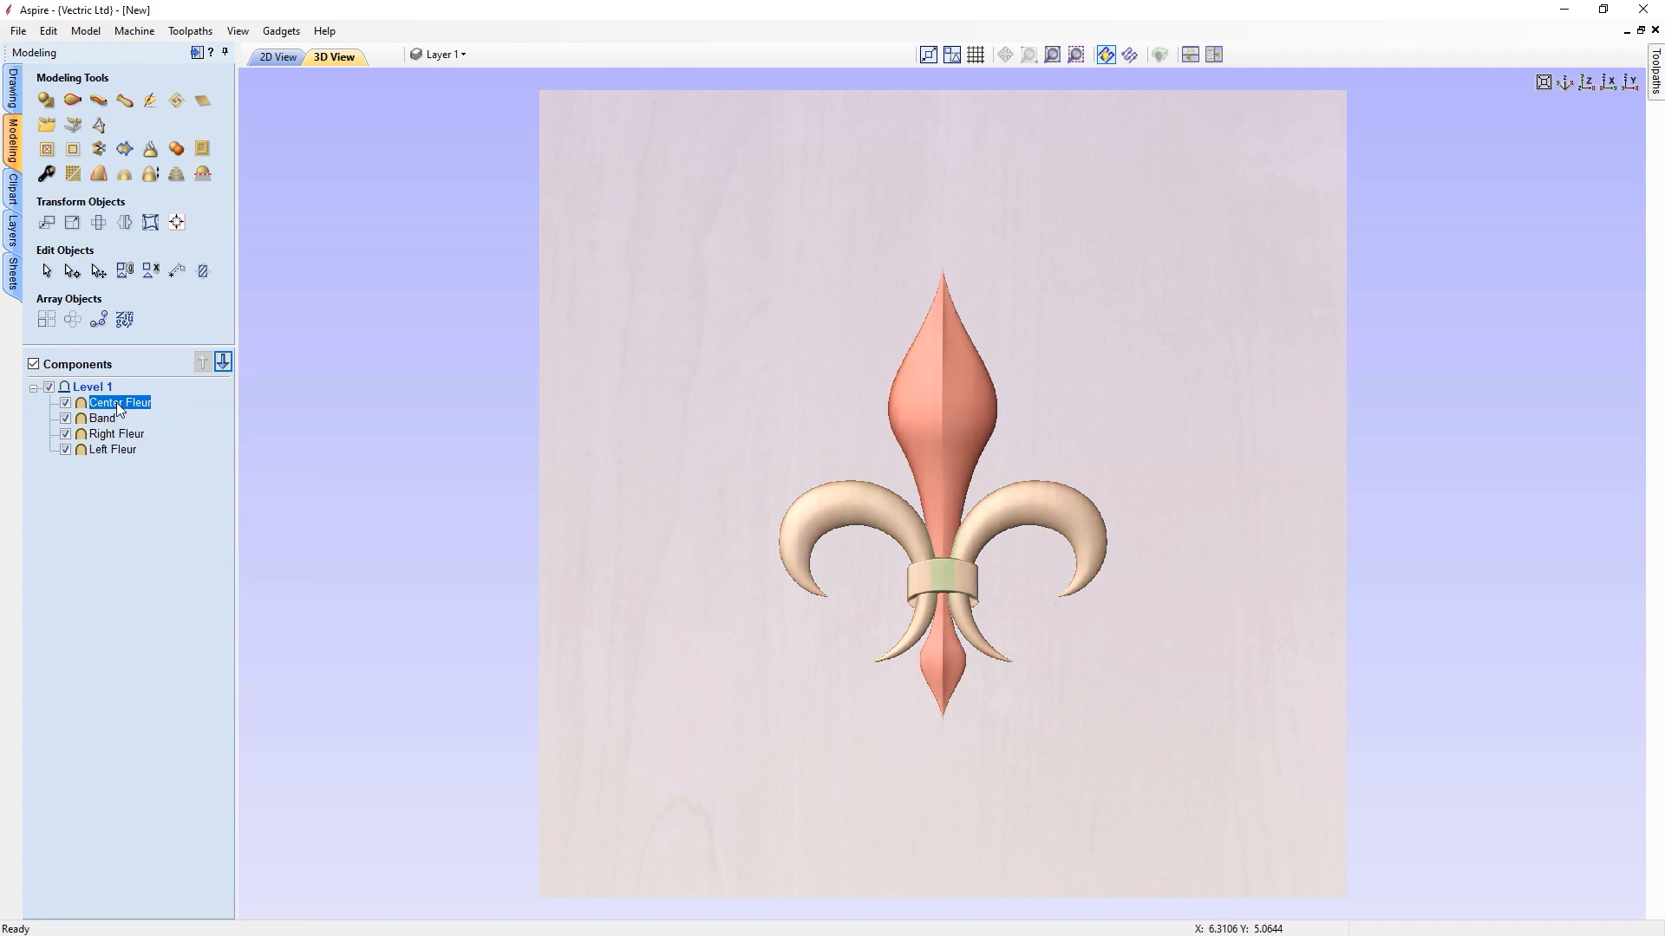
right_click(116, 405)
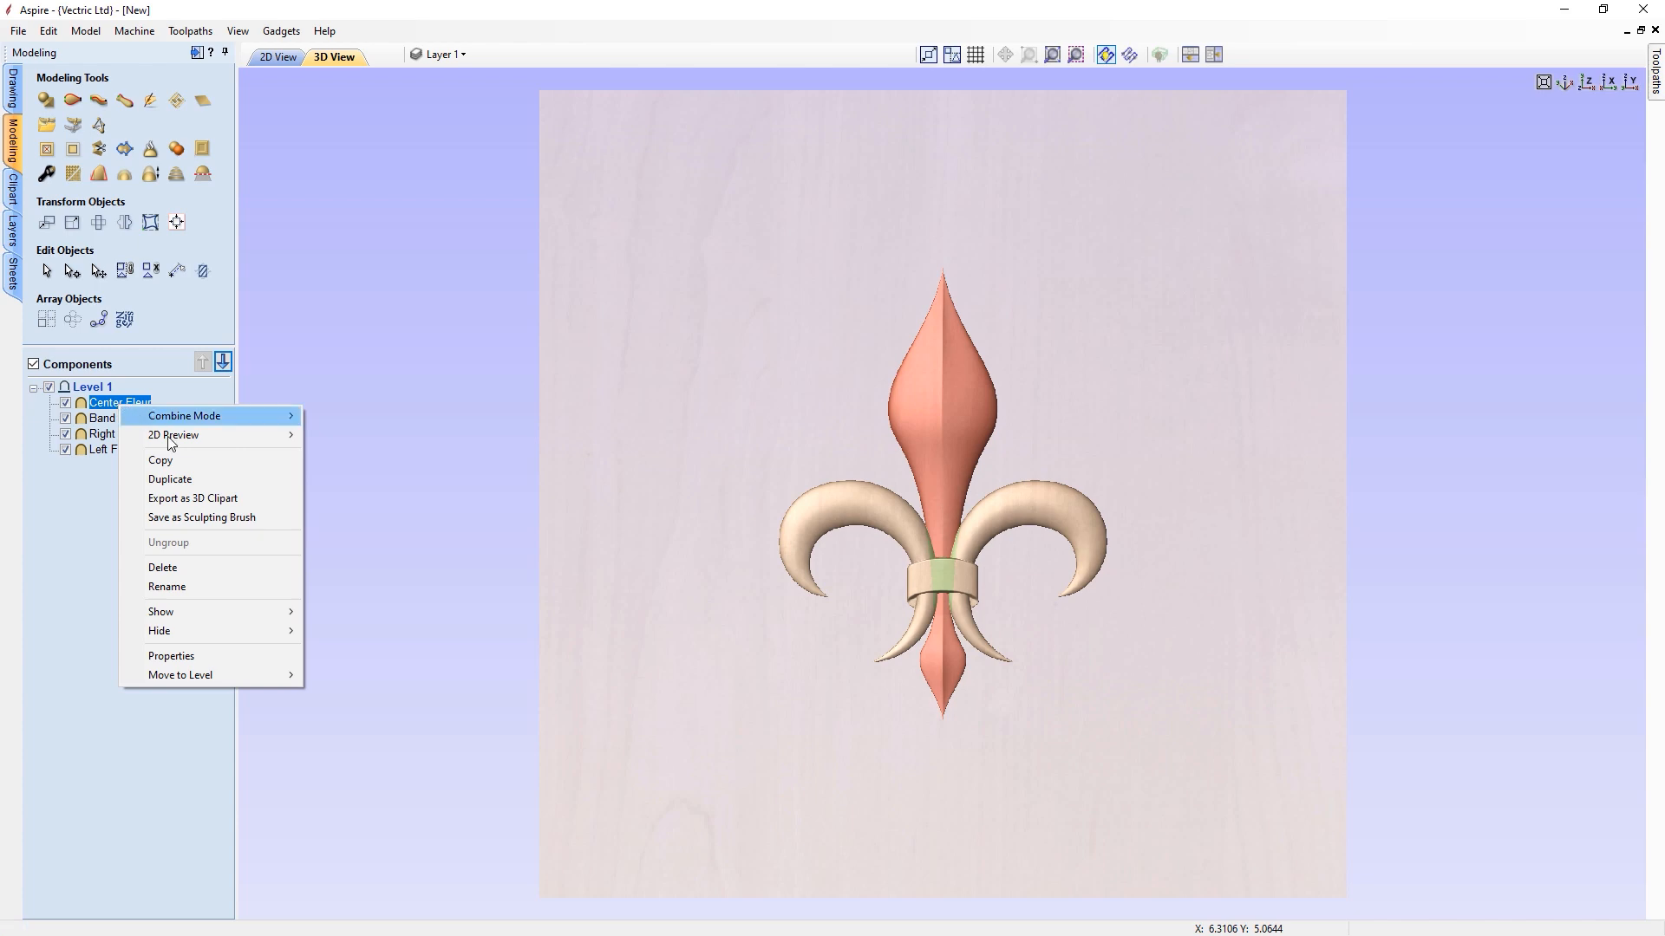
left_click(186, 505)
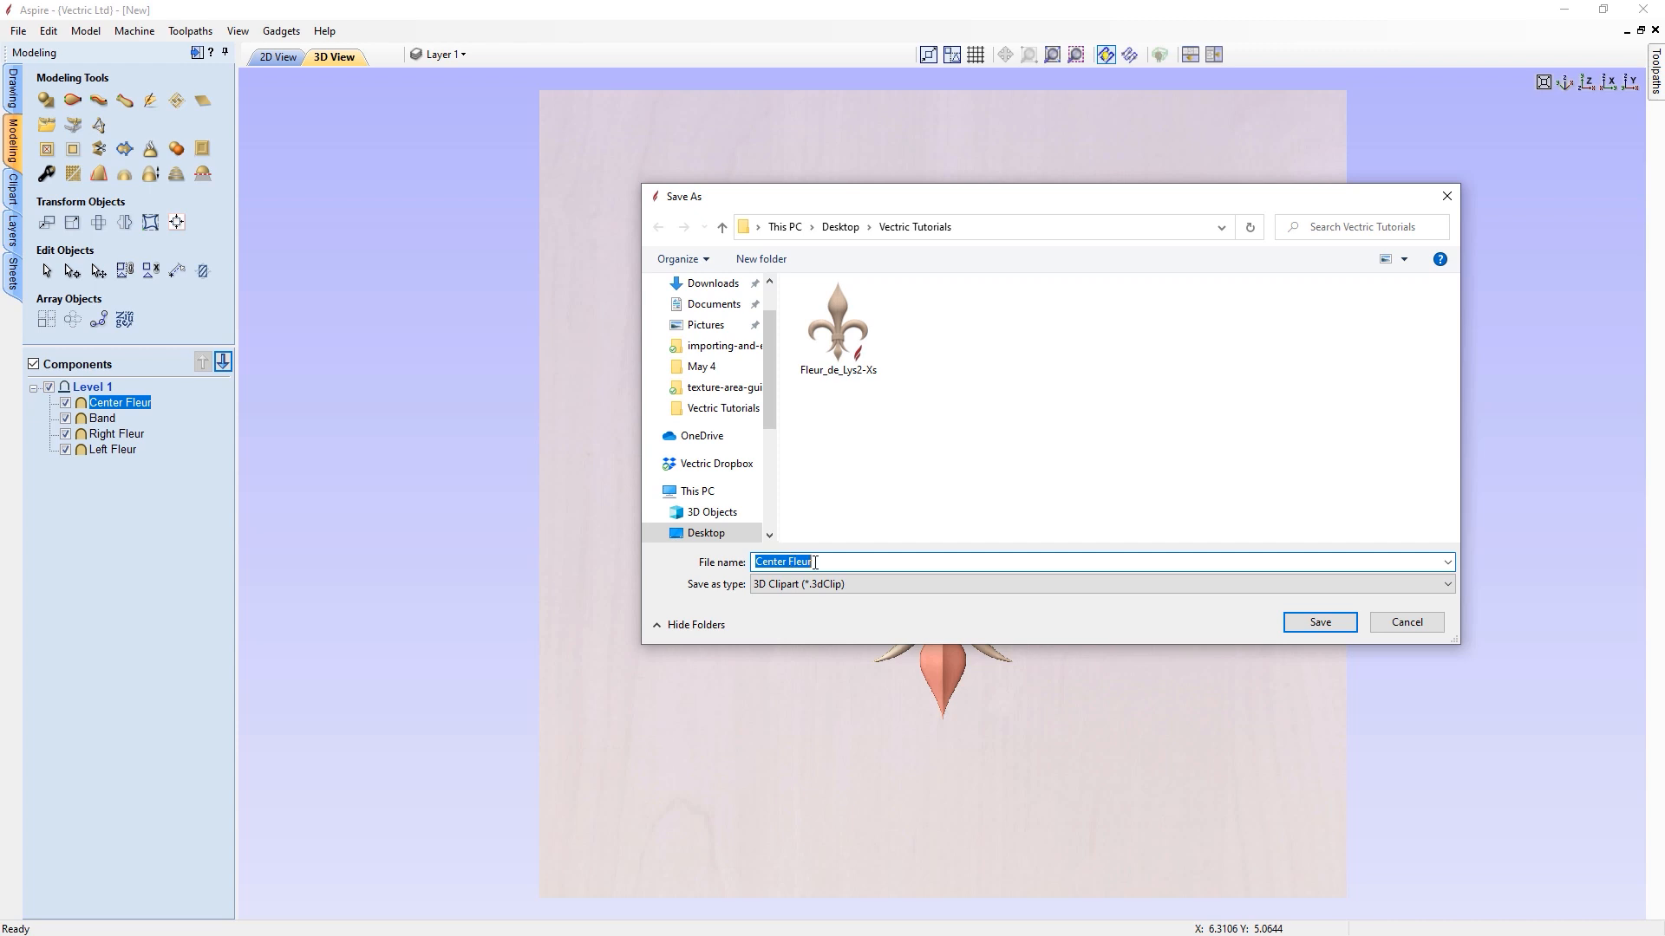
left_click(848, 563)
left_click(1320, 623)
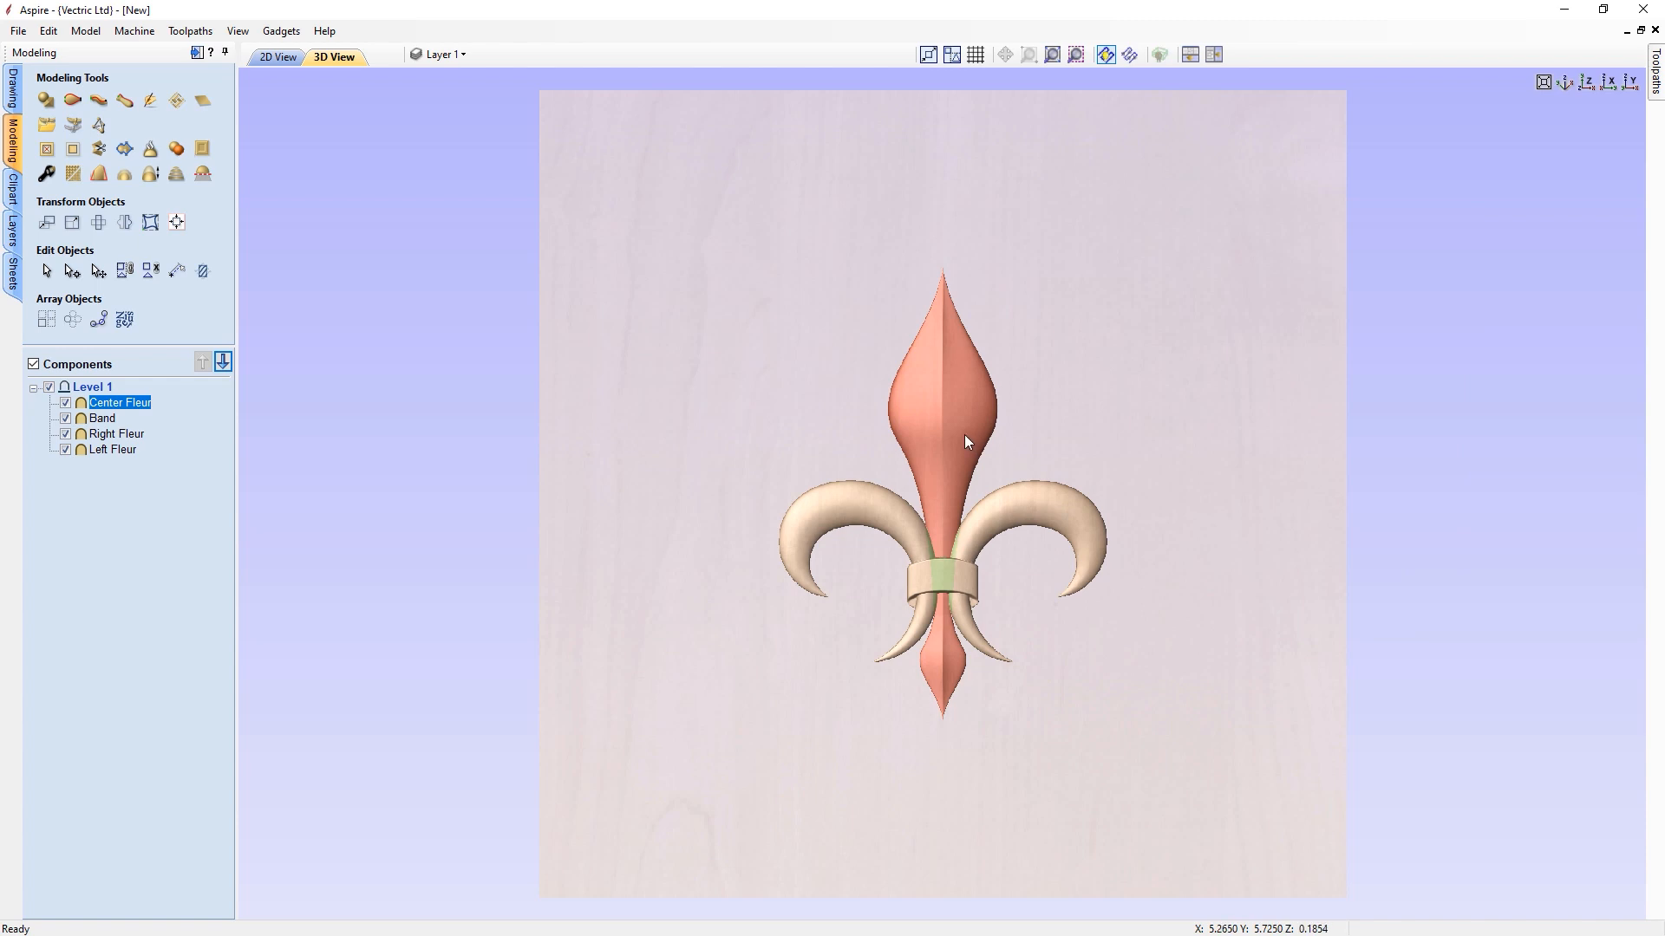
Import the exported Center Fleur clipart beside the original as a trial and delete the imported copy.
left_click(48, 127)
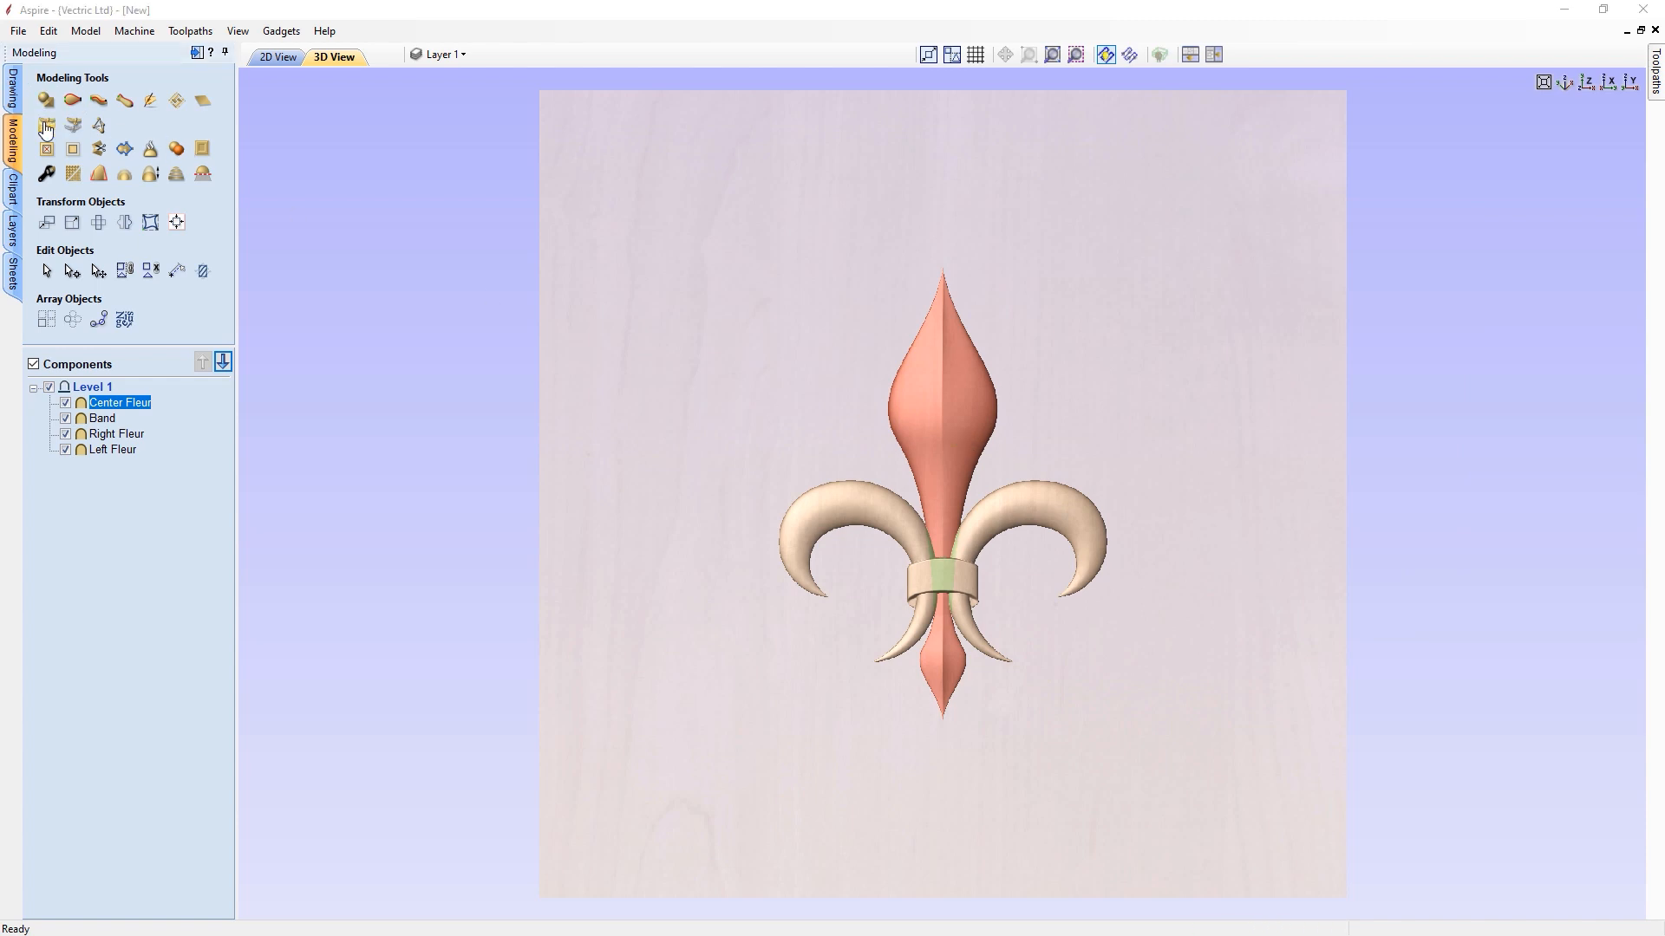
left_click(706, 309)
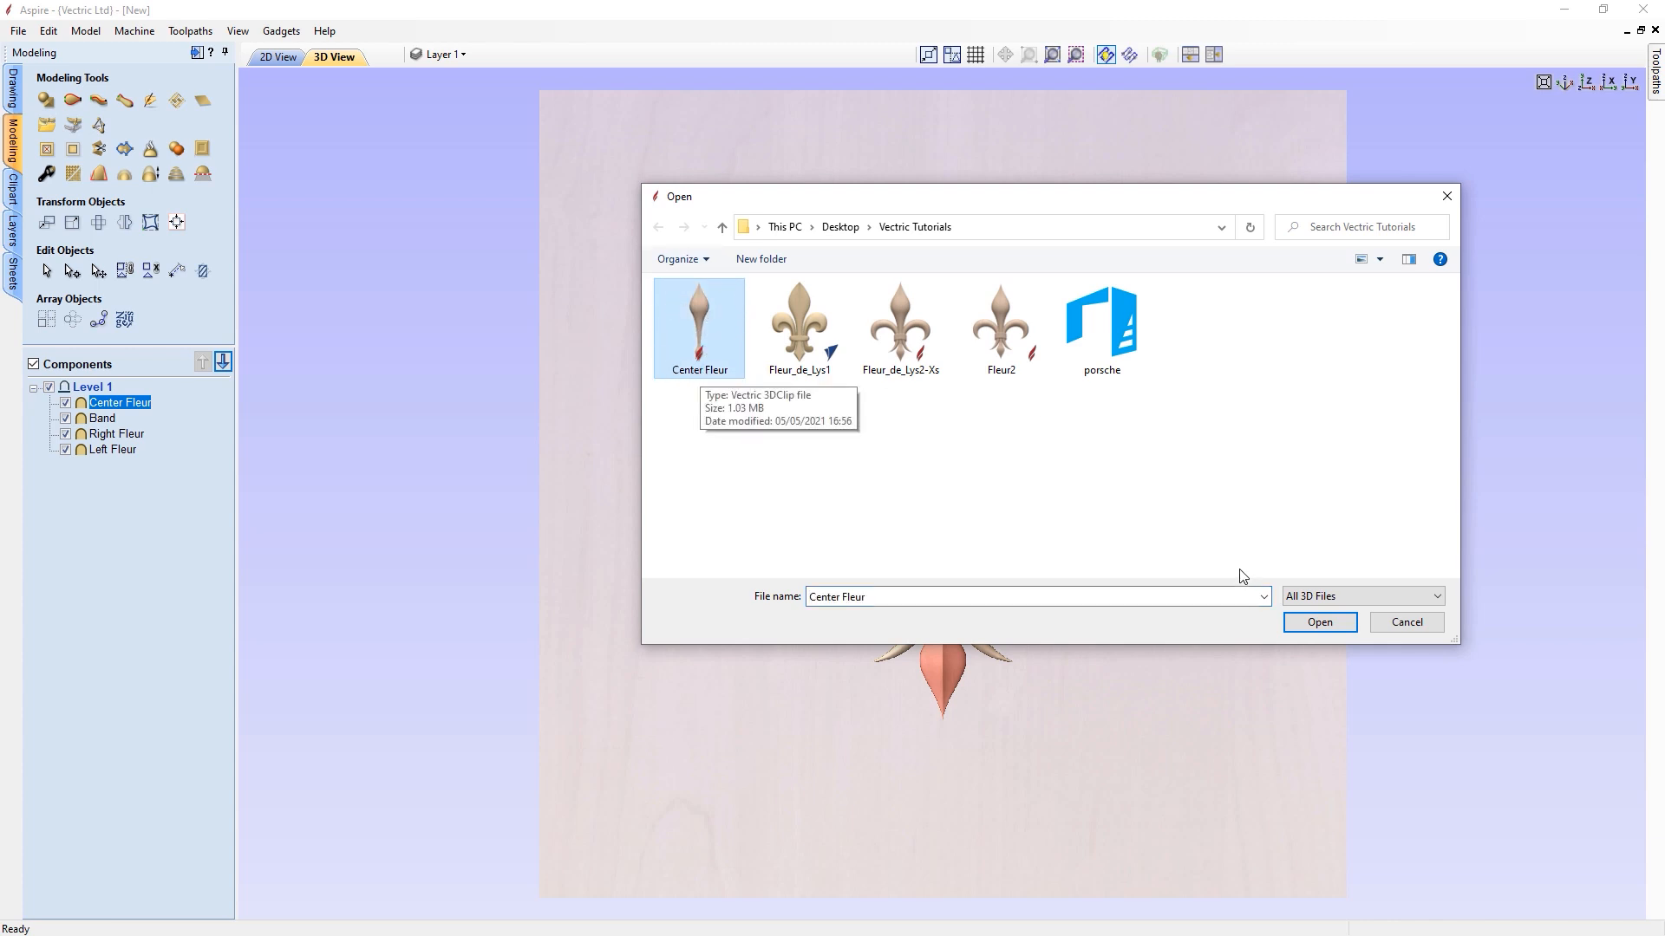
left_click(1319, 624)
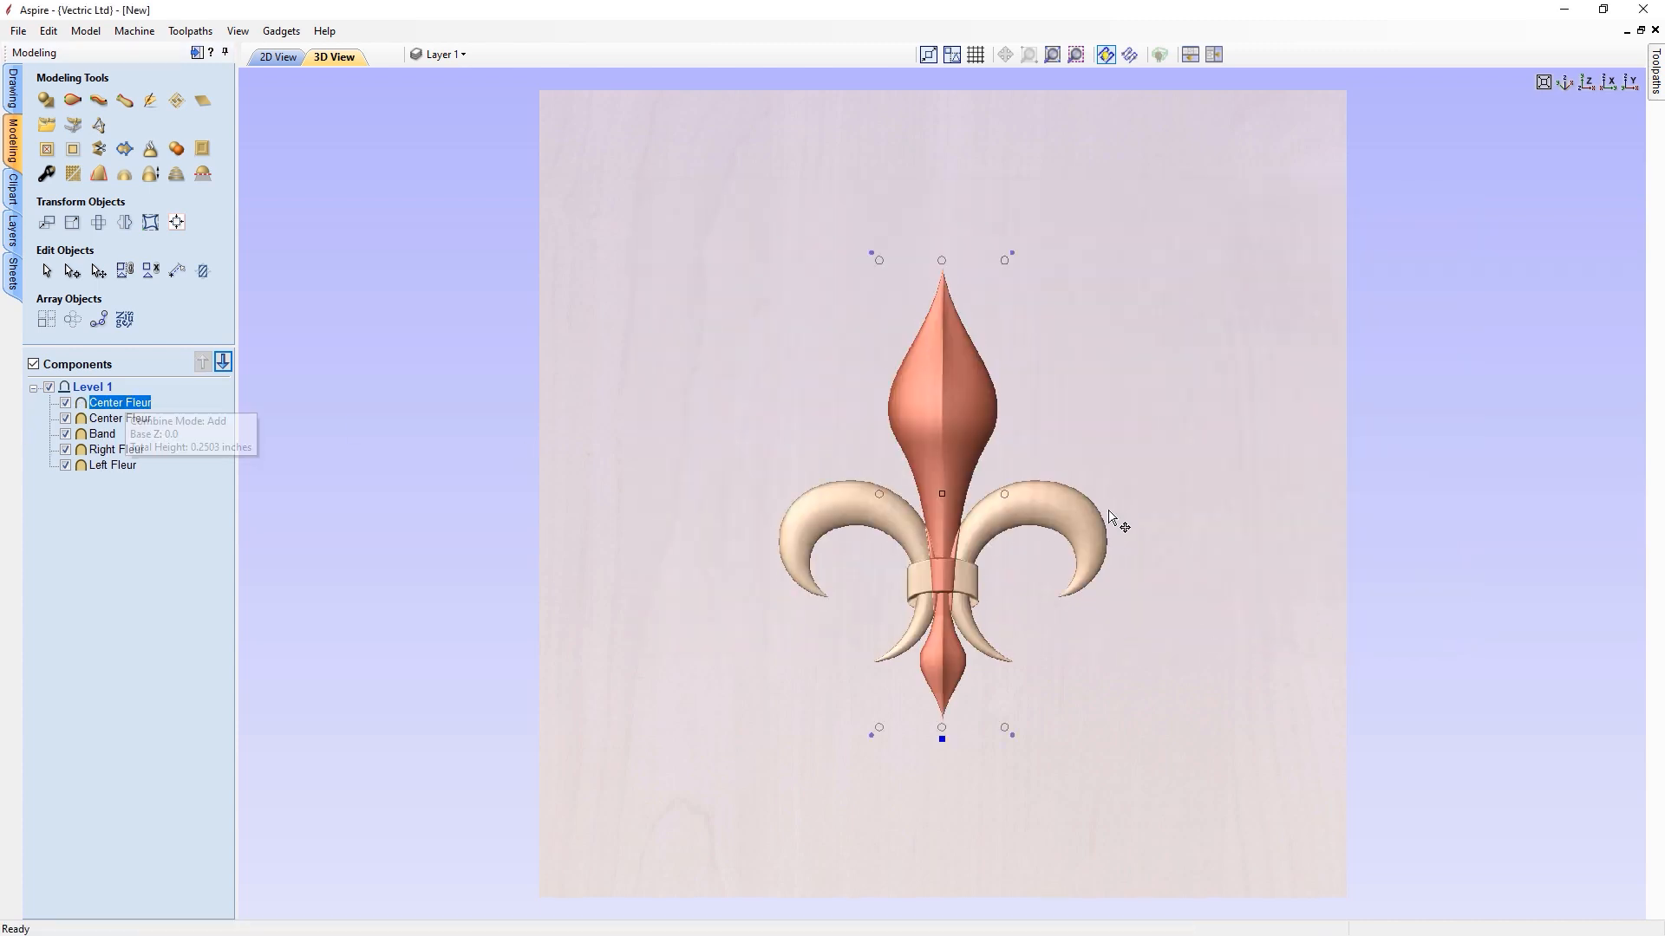
left_click_drag(947, 493, 826, 489)
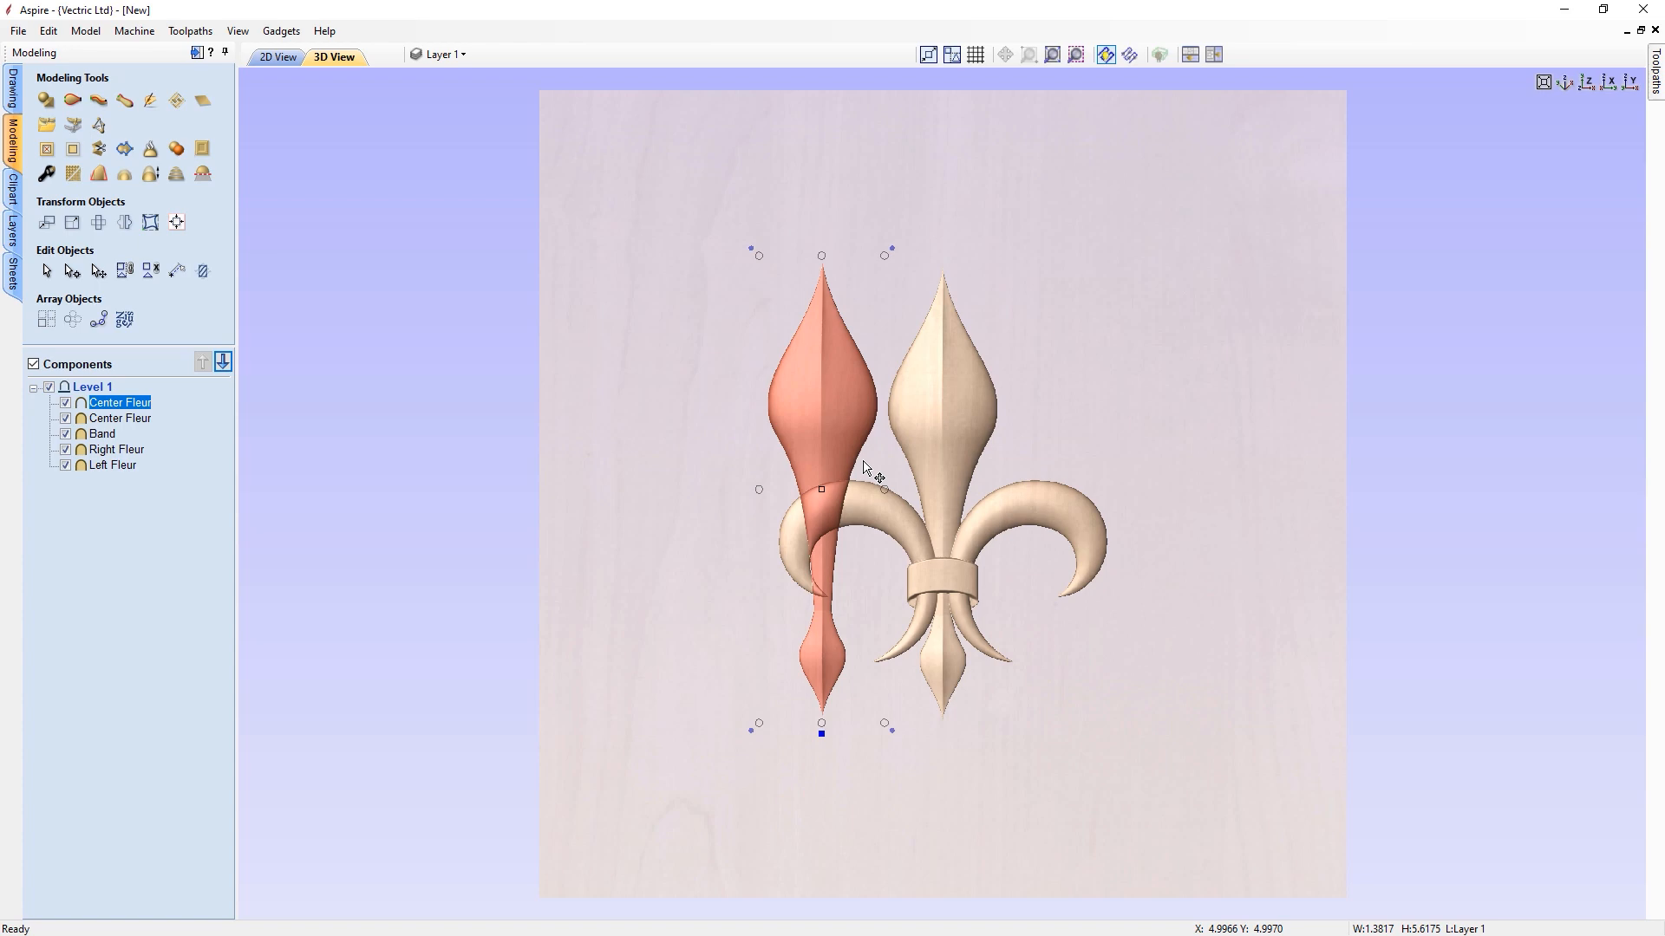
key("Delete")
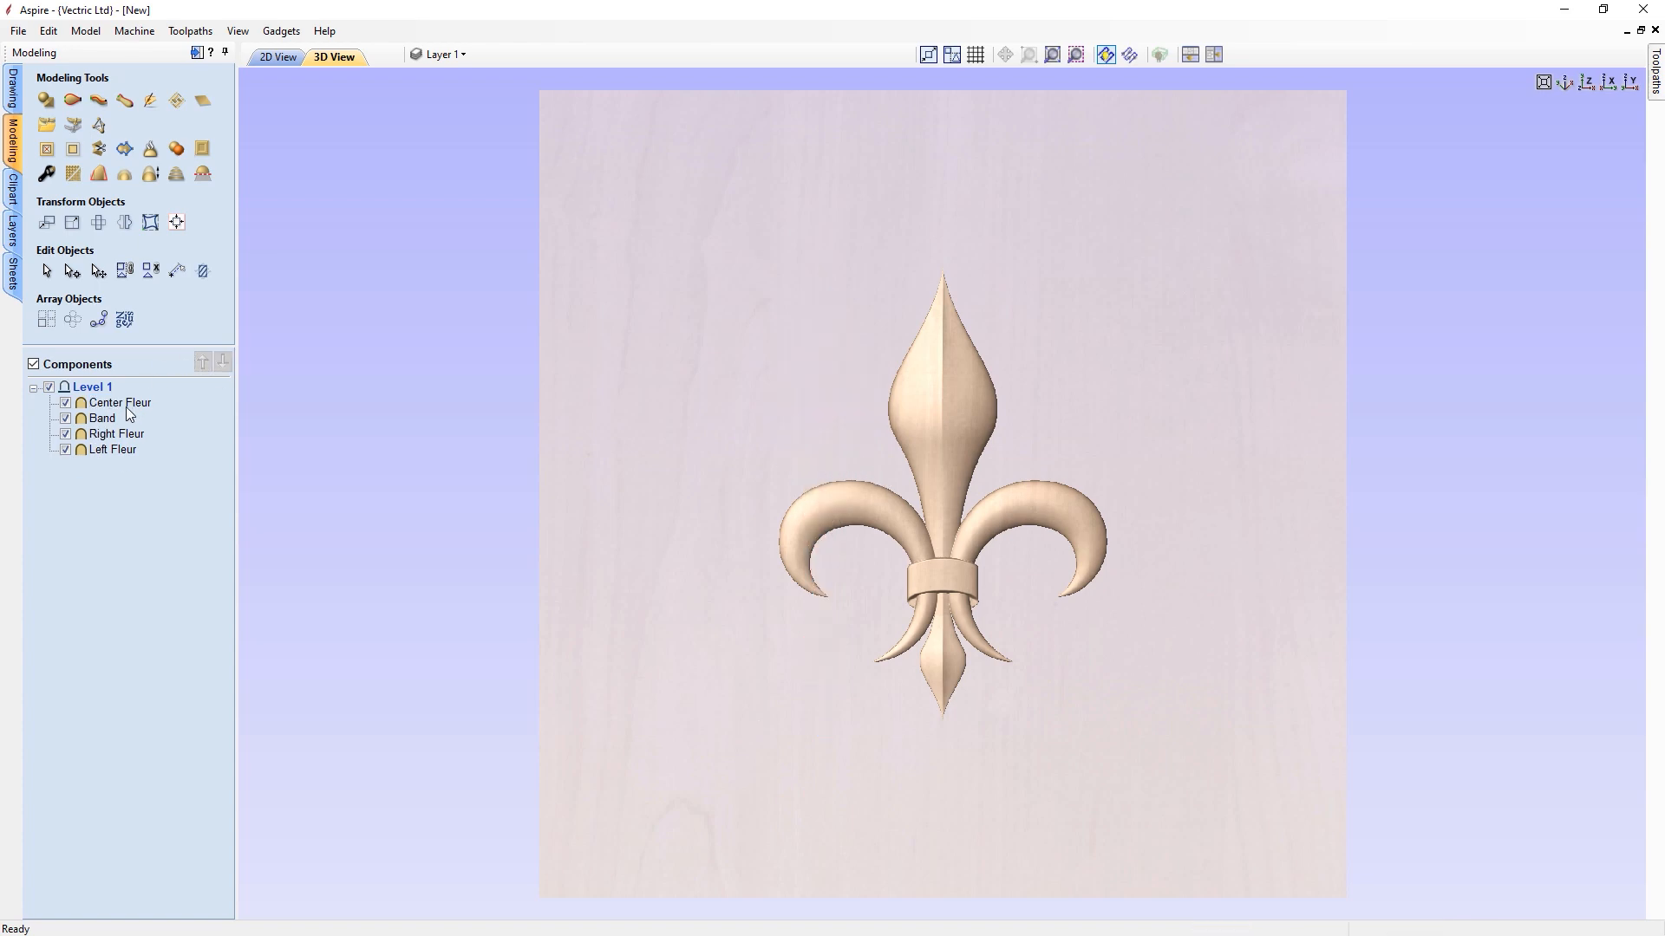
Group the Center Fleur, Band, Right Fleur and Left Fleur components into one component.
mouse_move(108, 460)
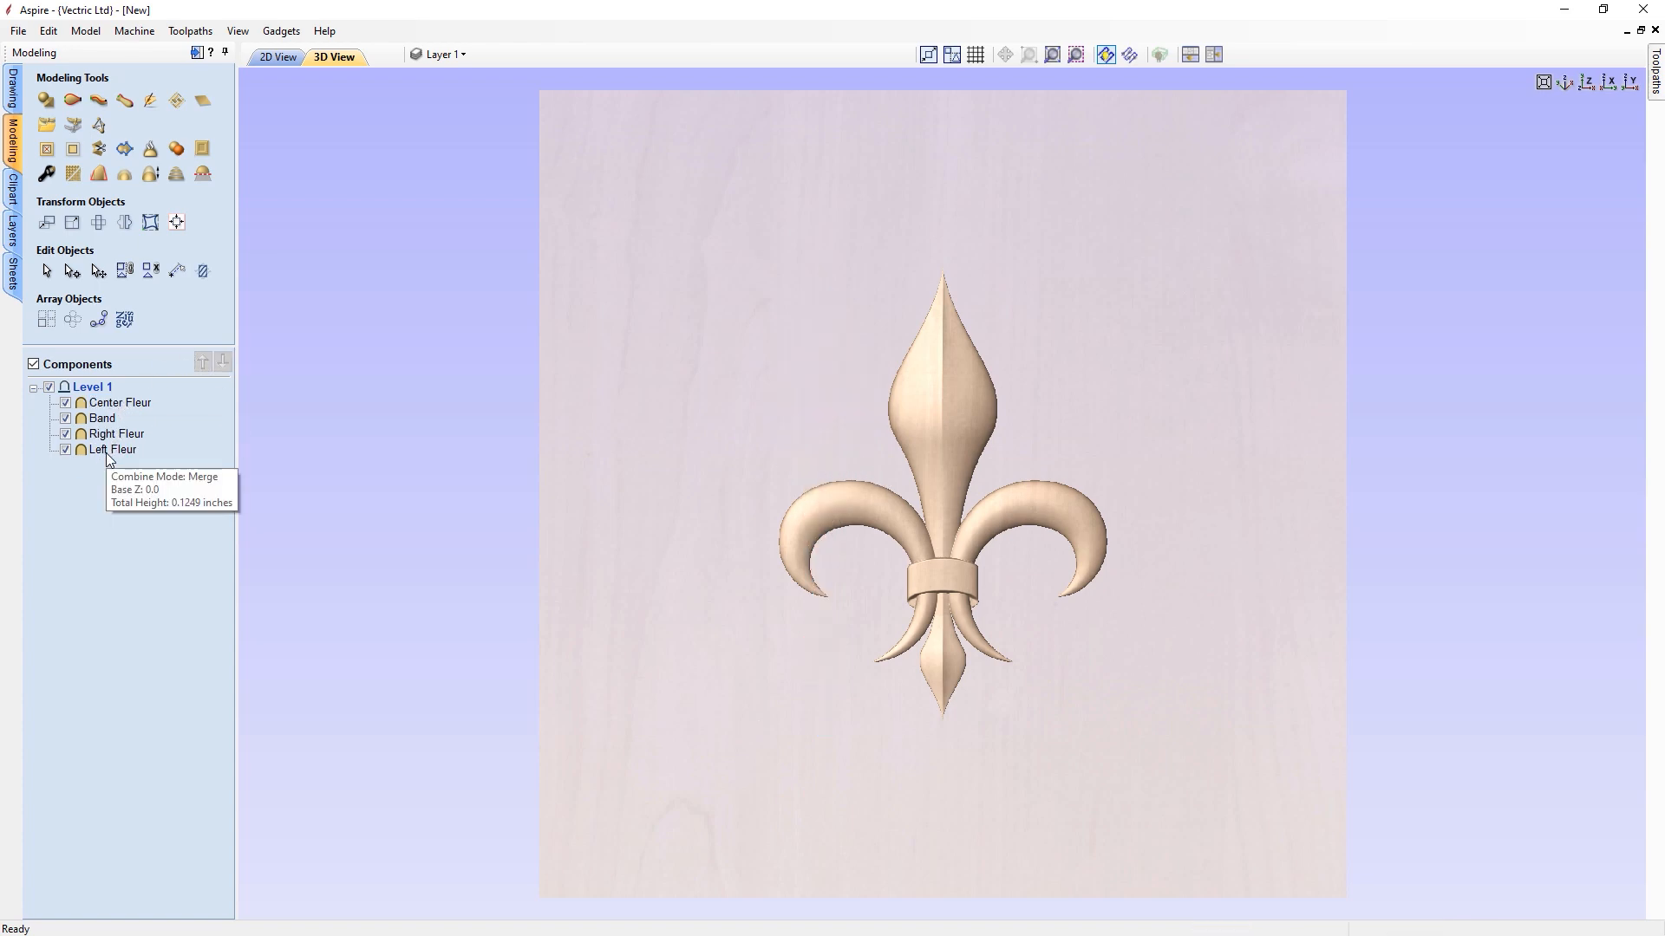
left_click(105, 404)
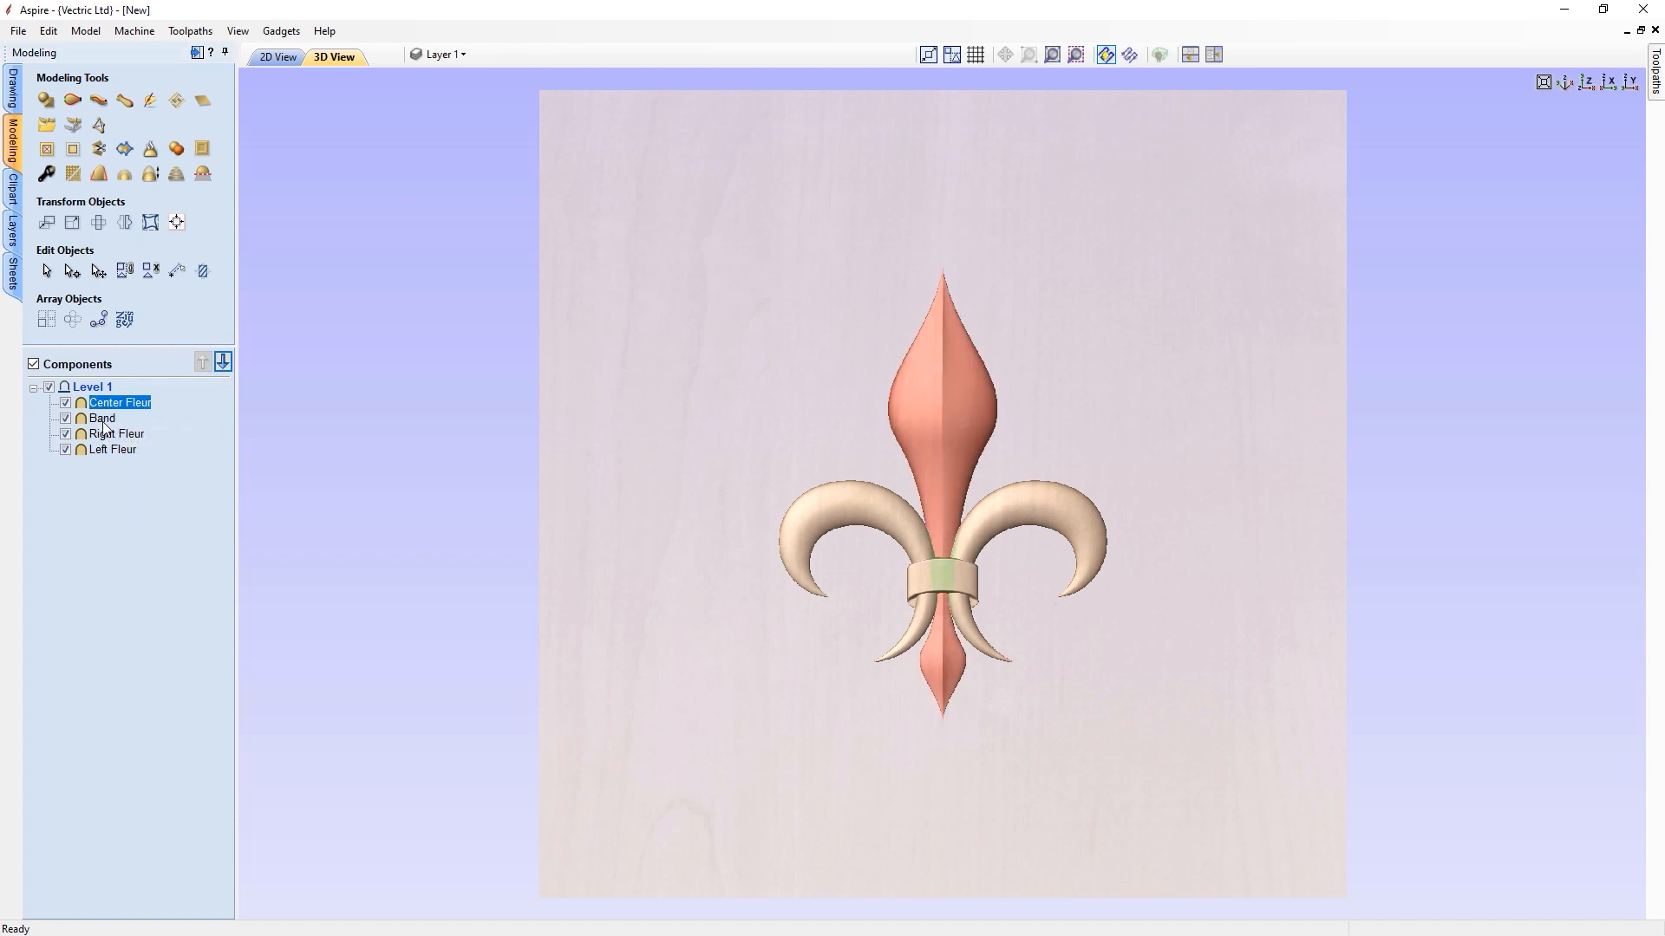
left_click(108, 420, "ctrl")
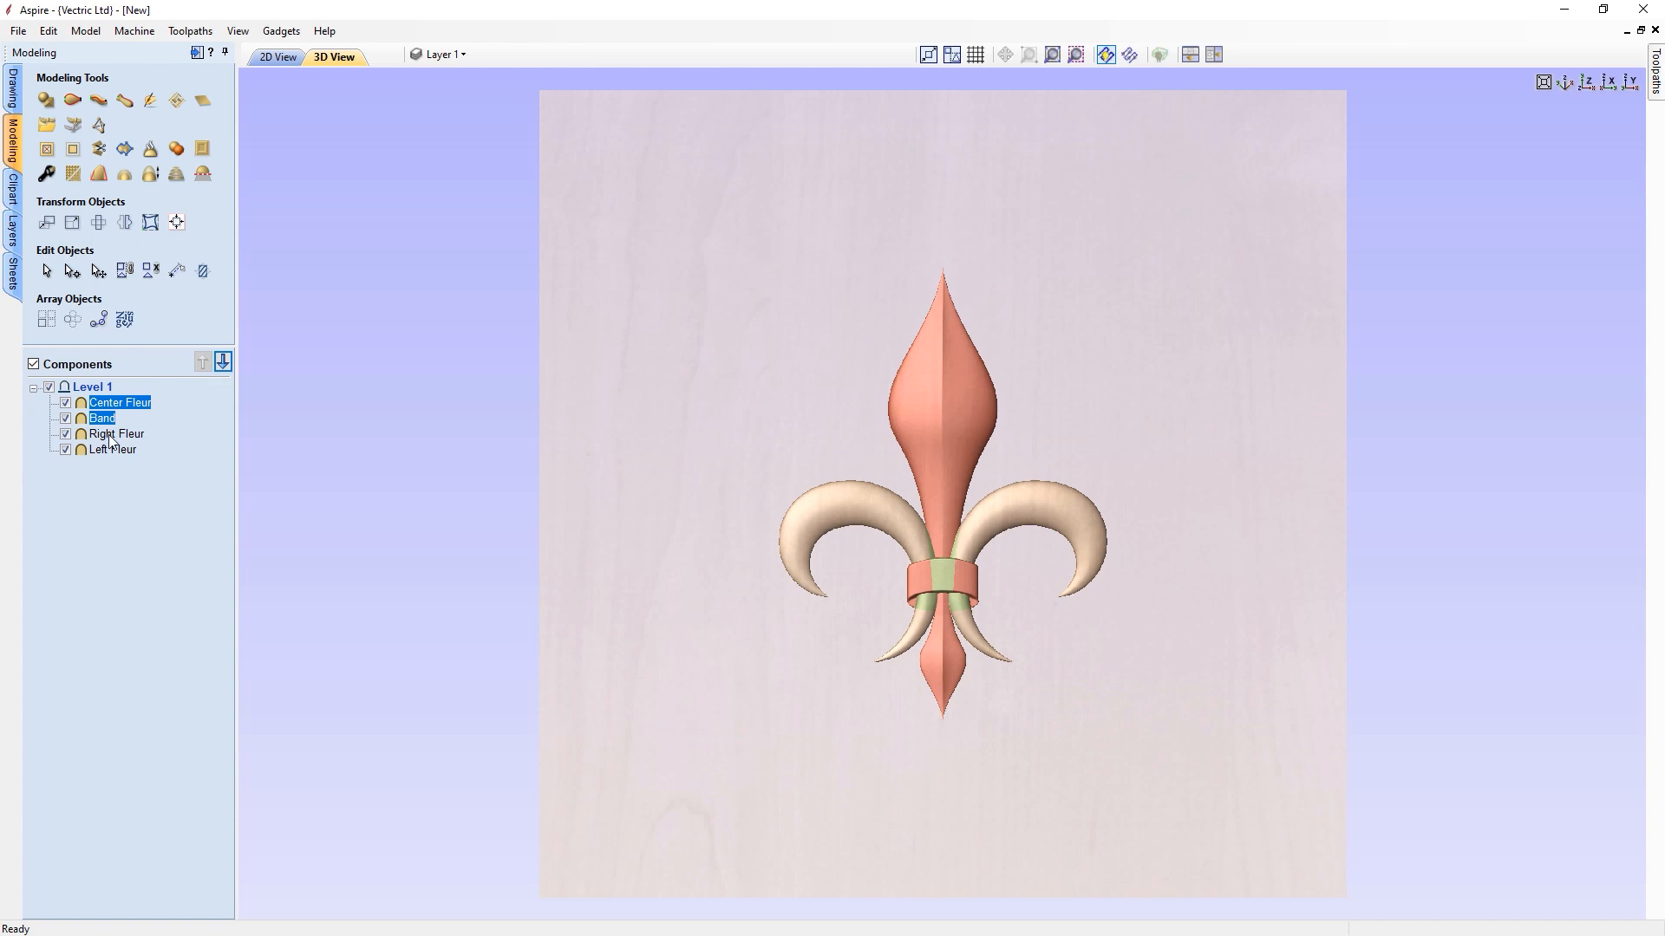
left_click(113, 435, "ctrl")
left_click(113, 451, "ctrl")
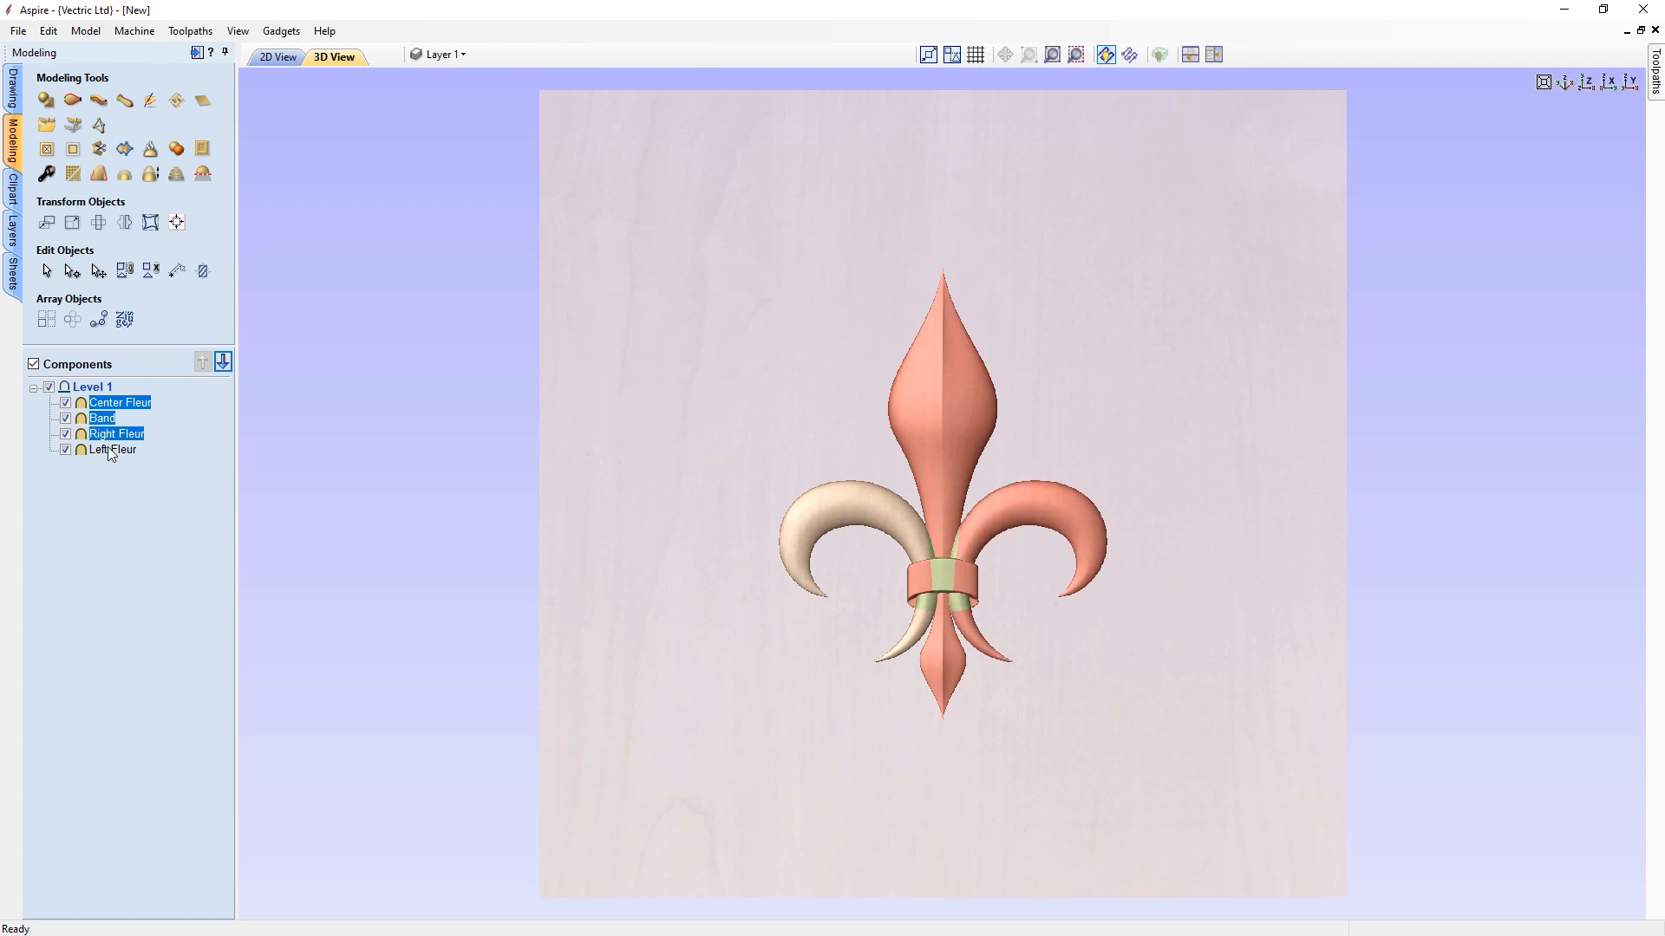
right_click(106, 402)
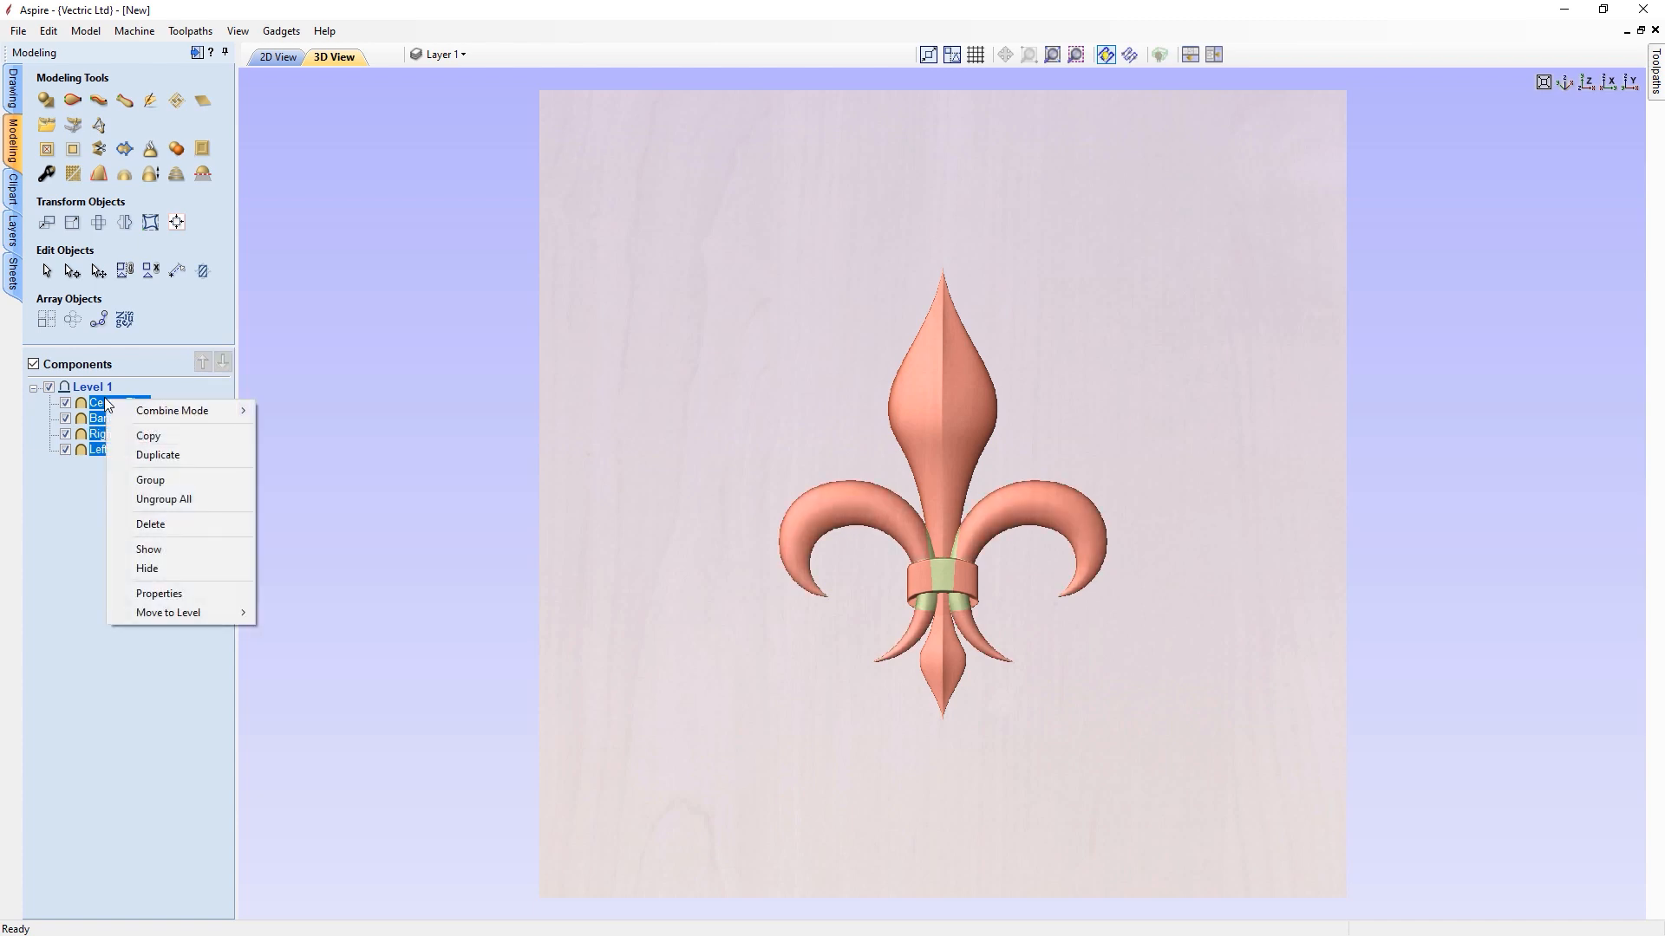
left_click(150, 481)
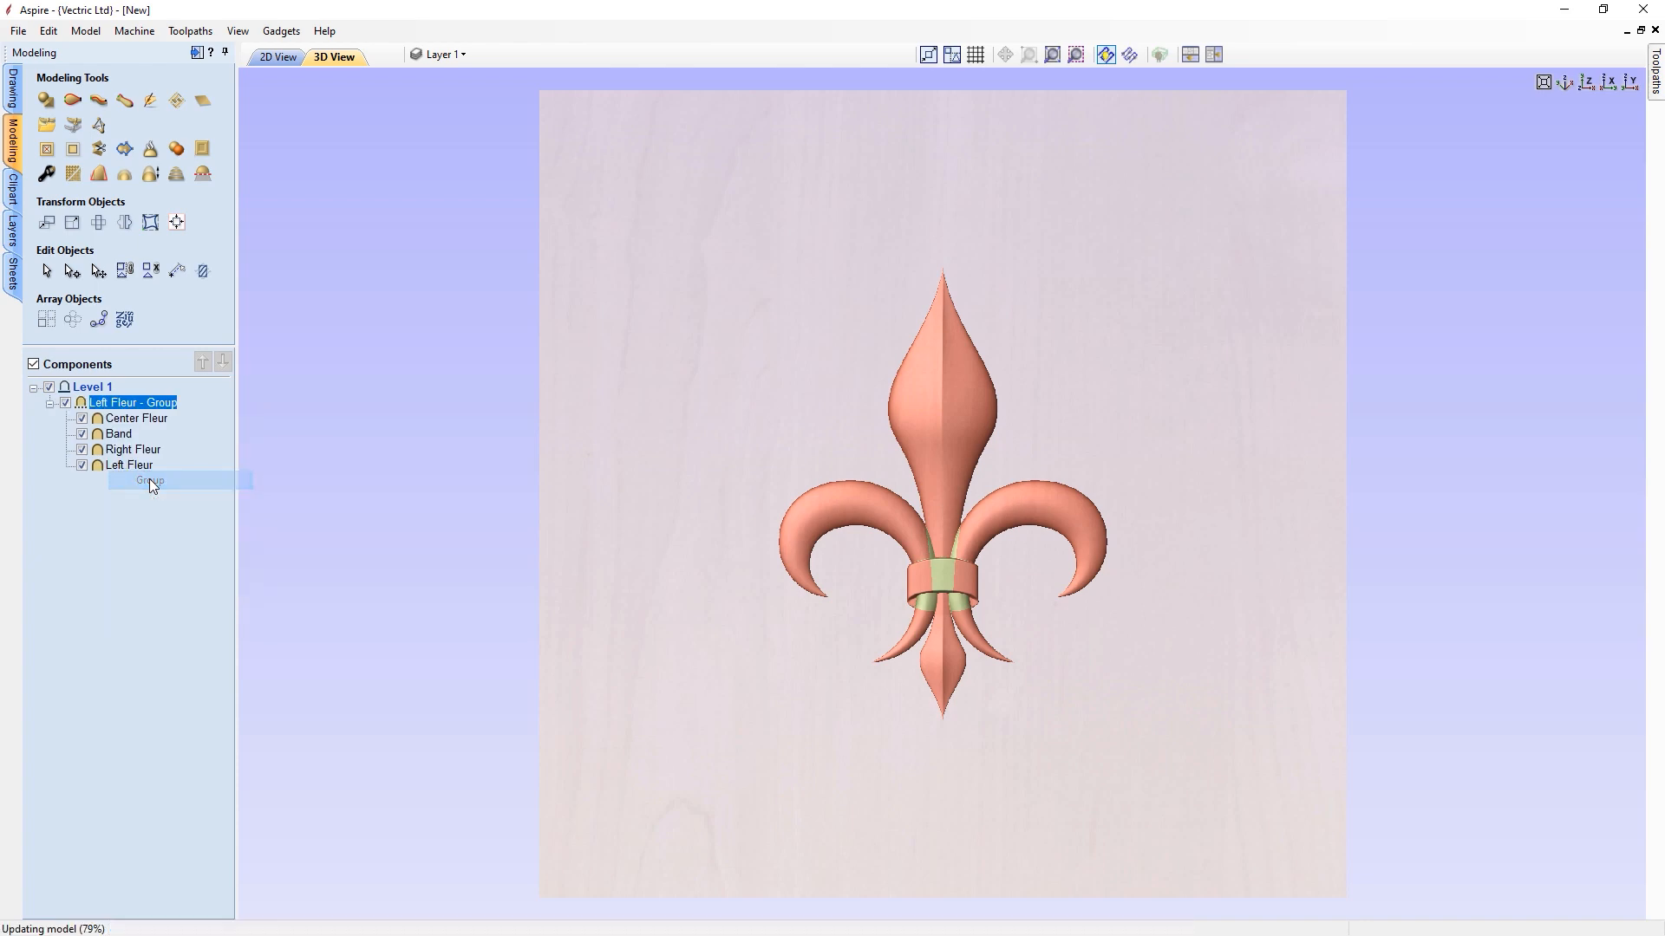
right_click(132, 404)
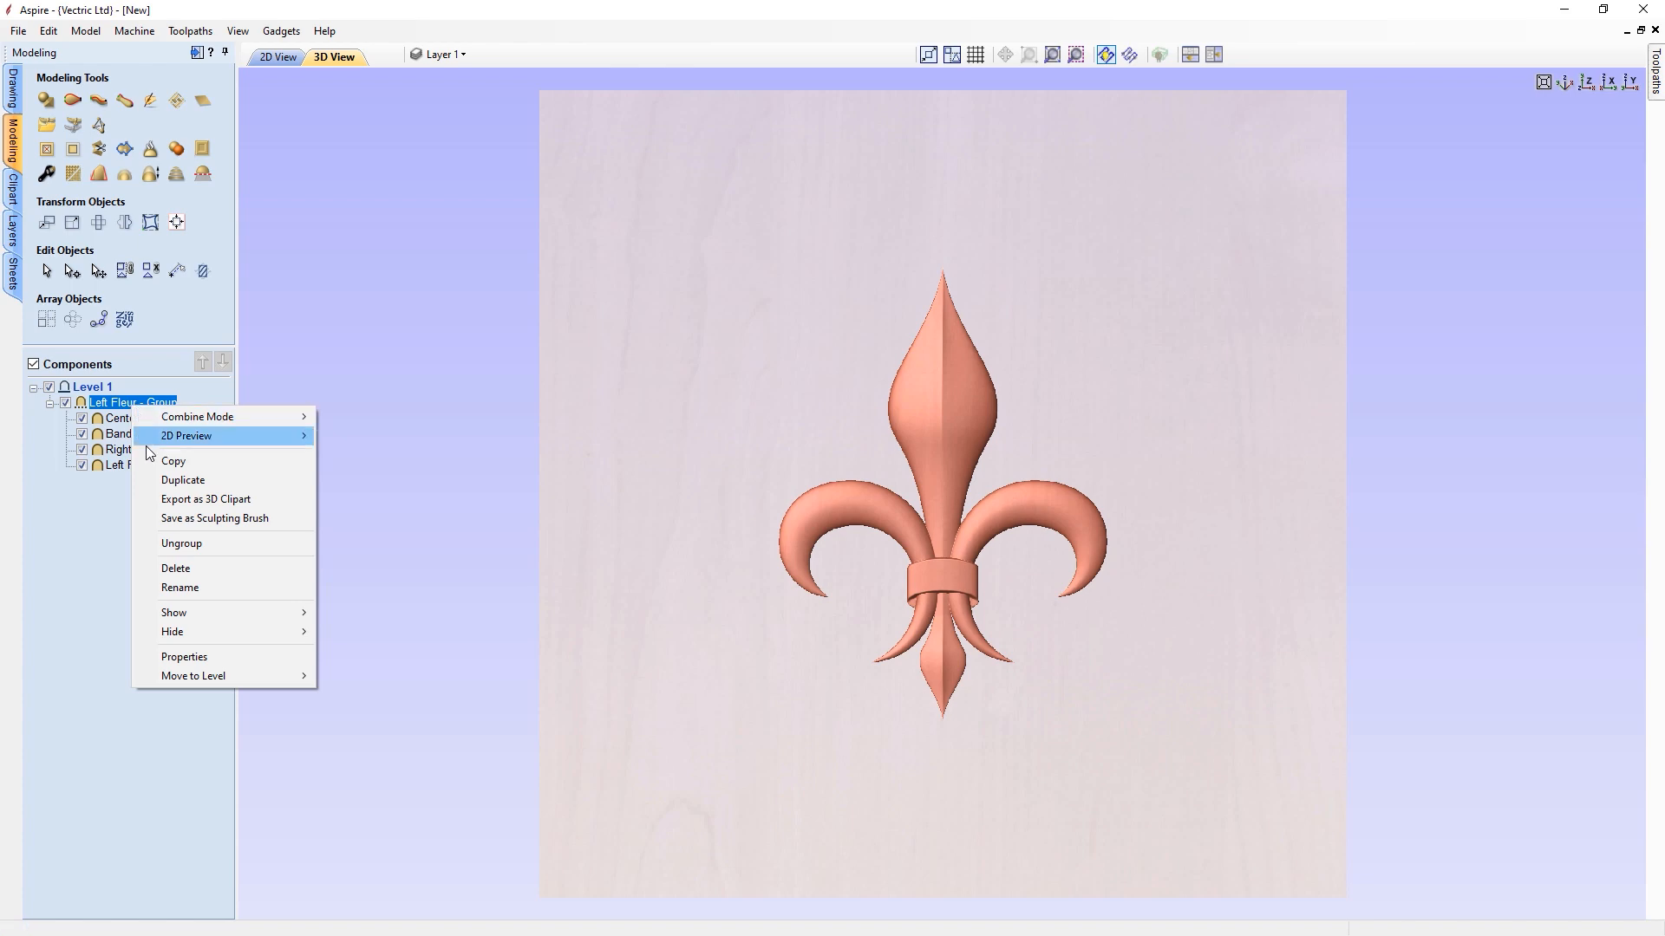
left_click(164, 500)
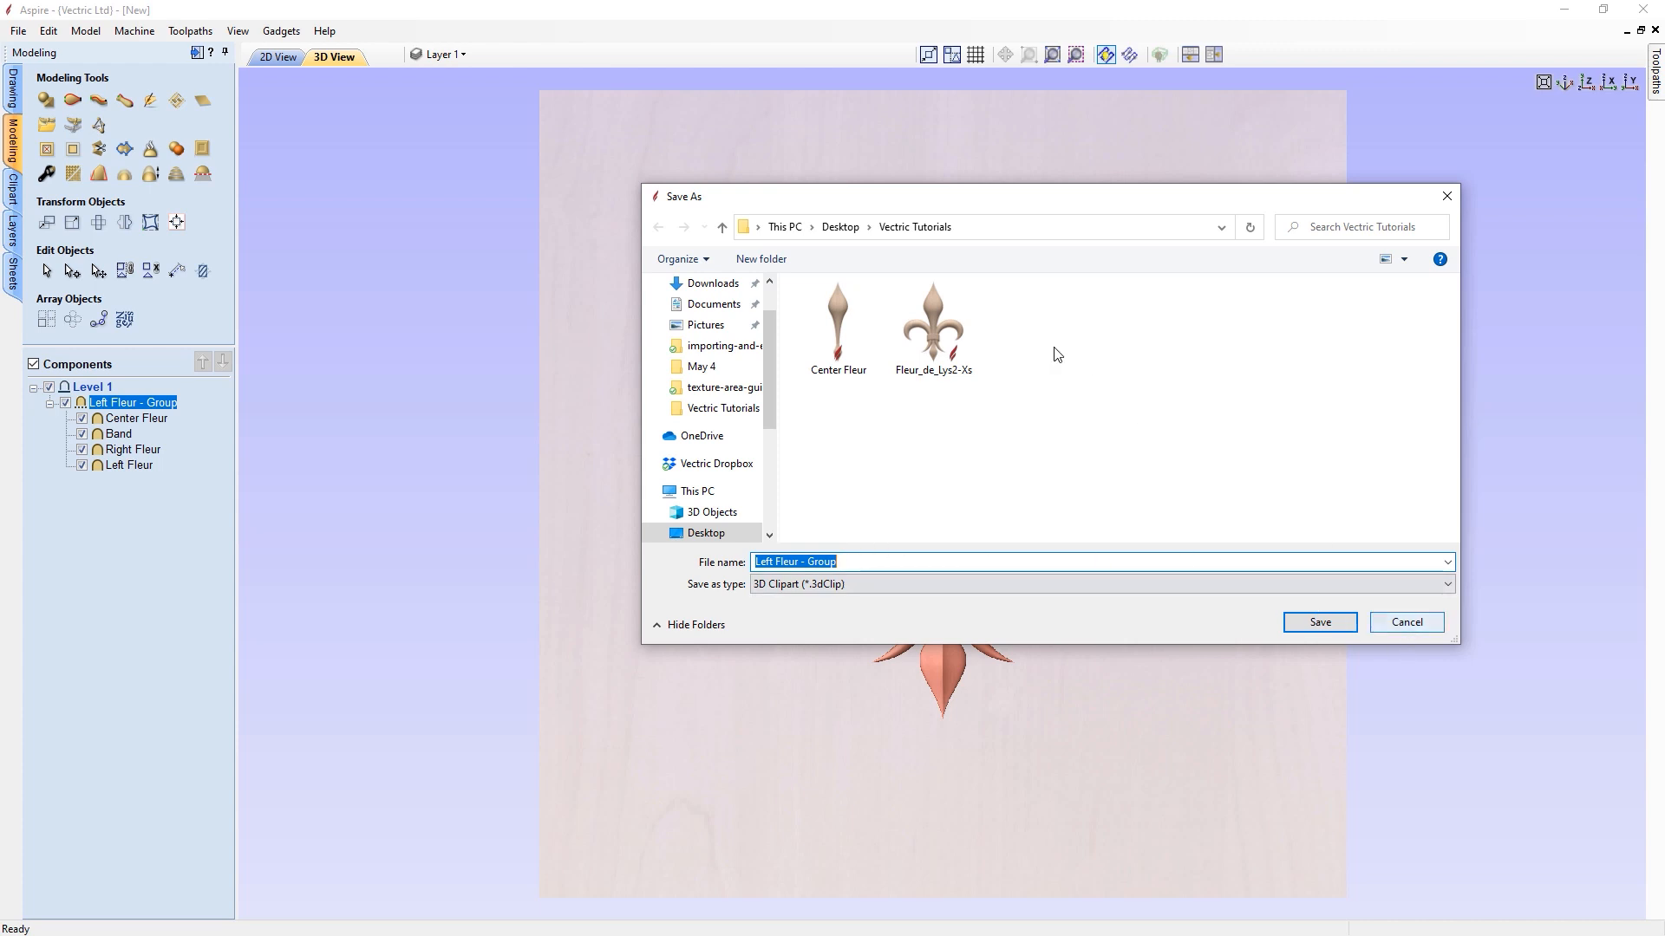
left_click(1433, 627)
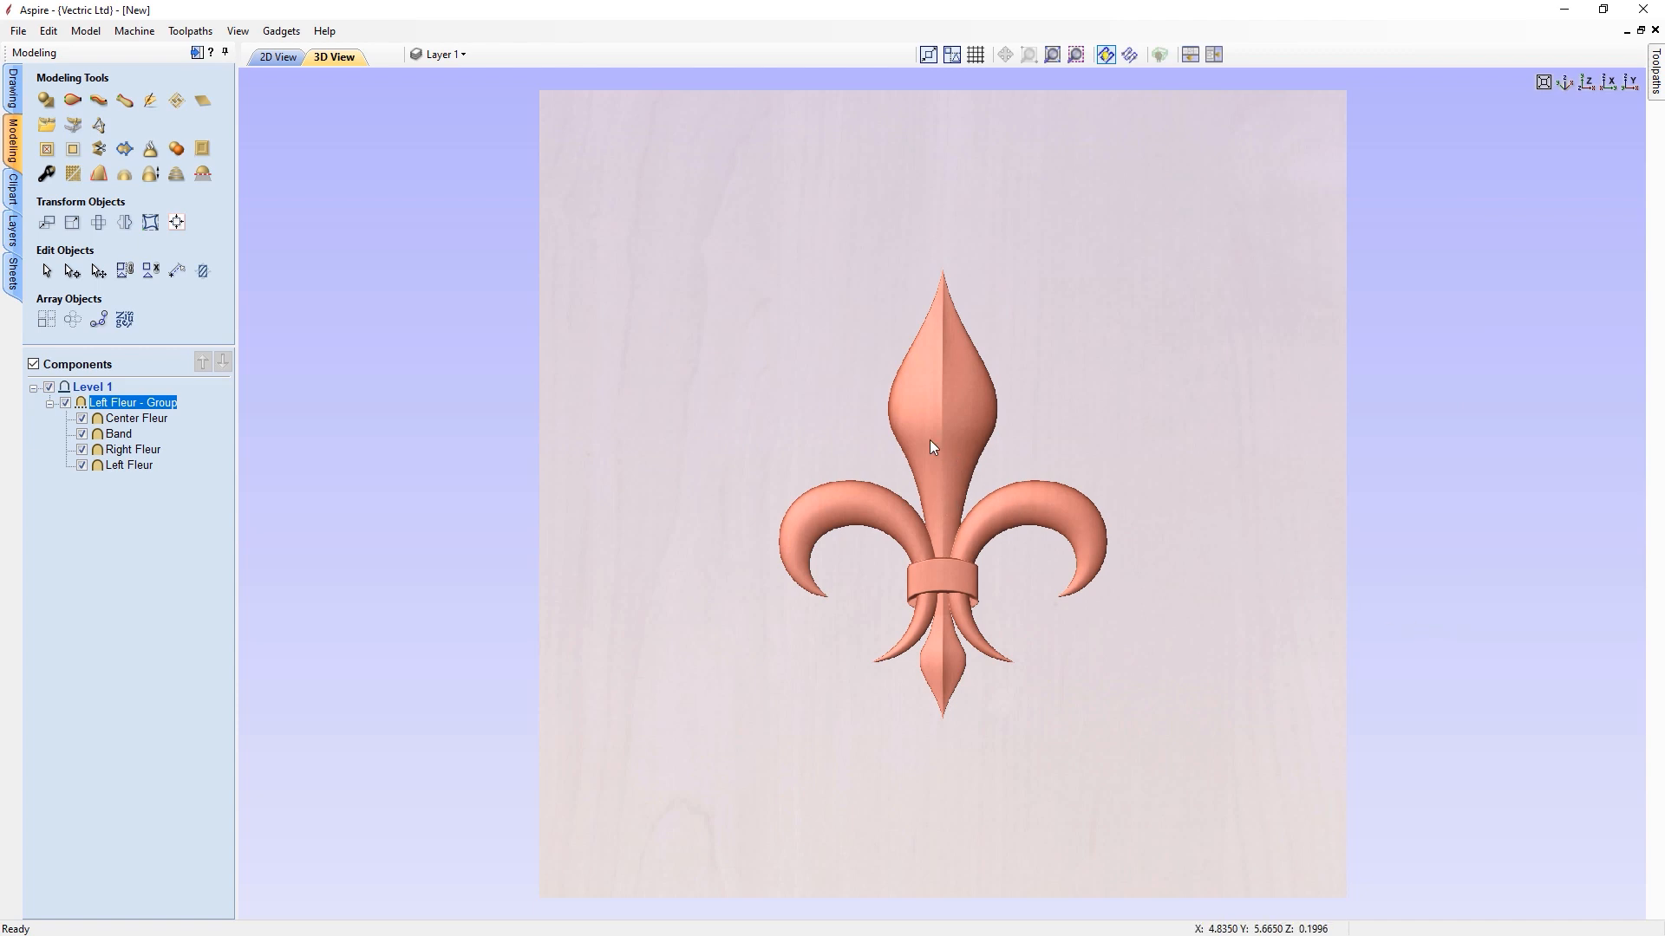
Start an STL export of the model and triangulate it with a 0.004 inch approximation tolerance and an open back, inspecting the mesh closely.
left_click(98, 135)
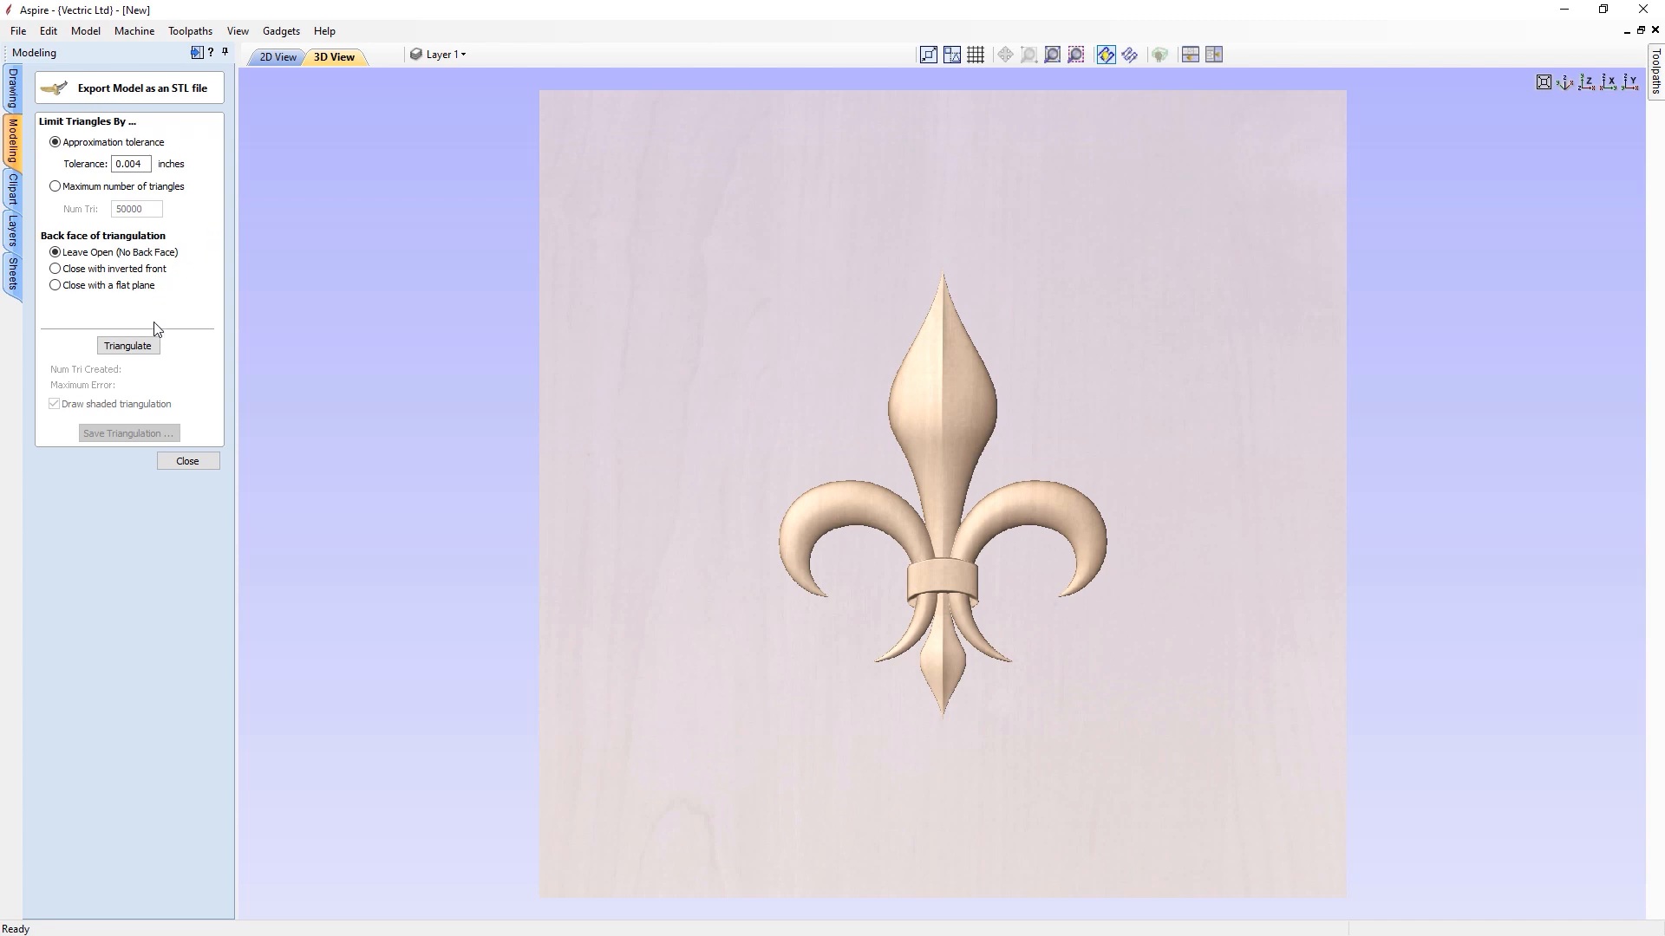
left_click(141, 347)
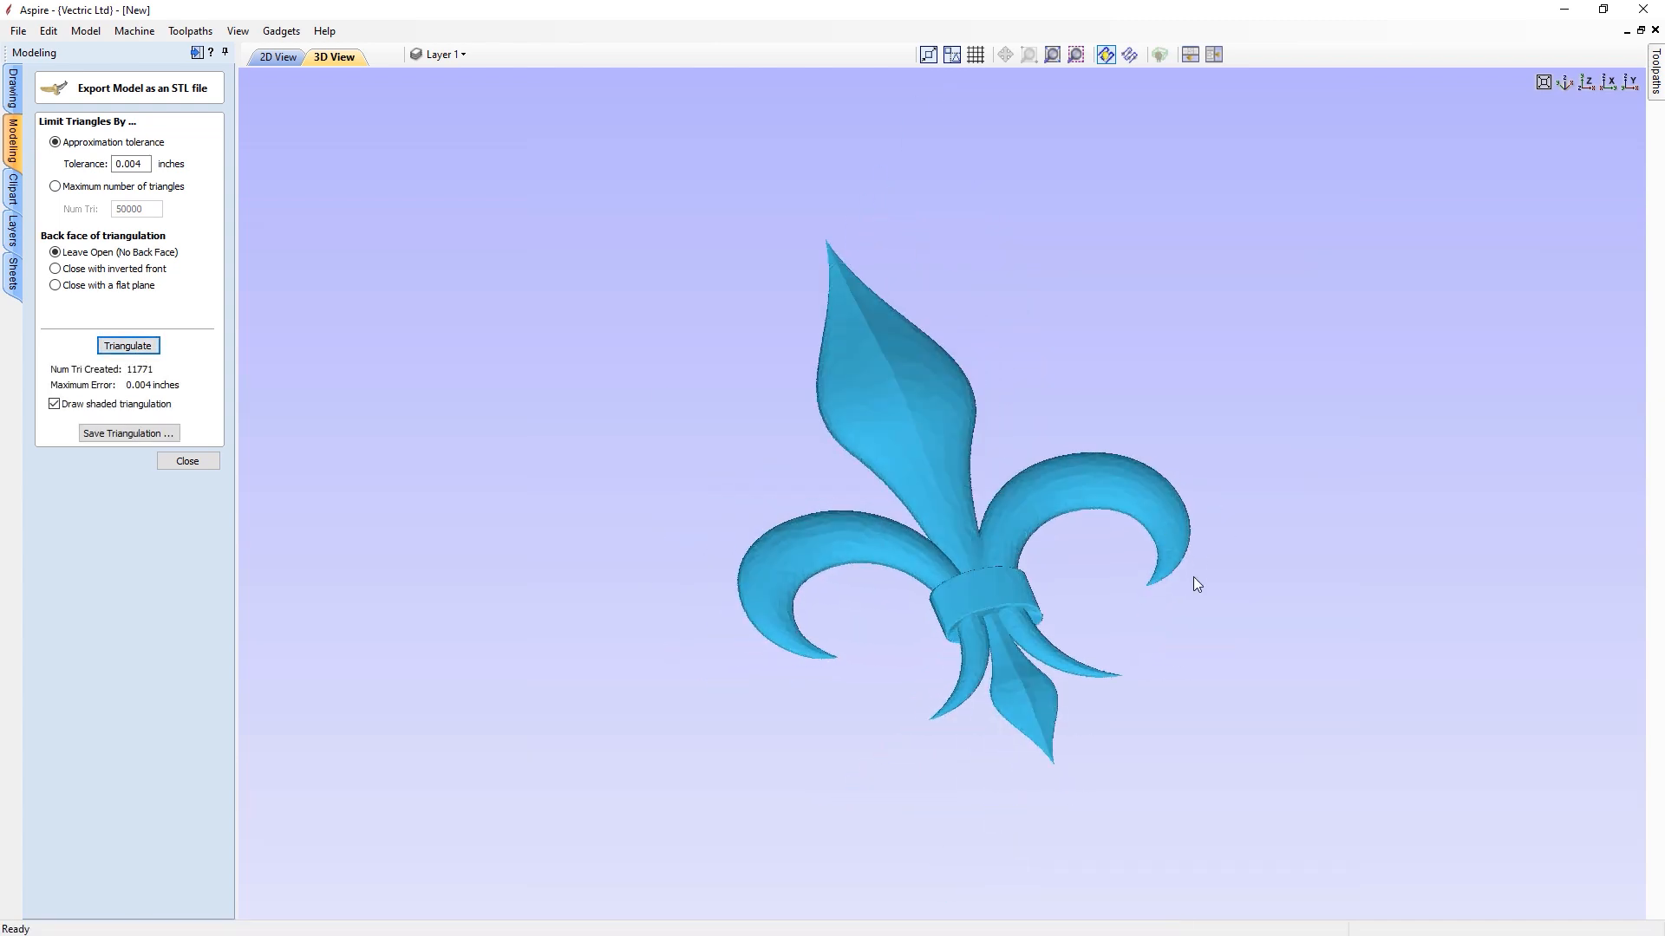
left_click_drag(888, 747, 1006, 676)
scroll(993, 648, "up", 8)
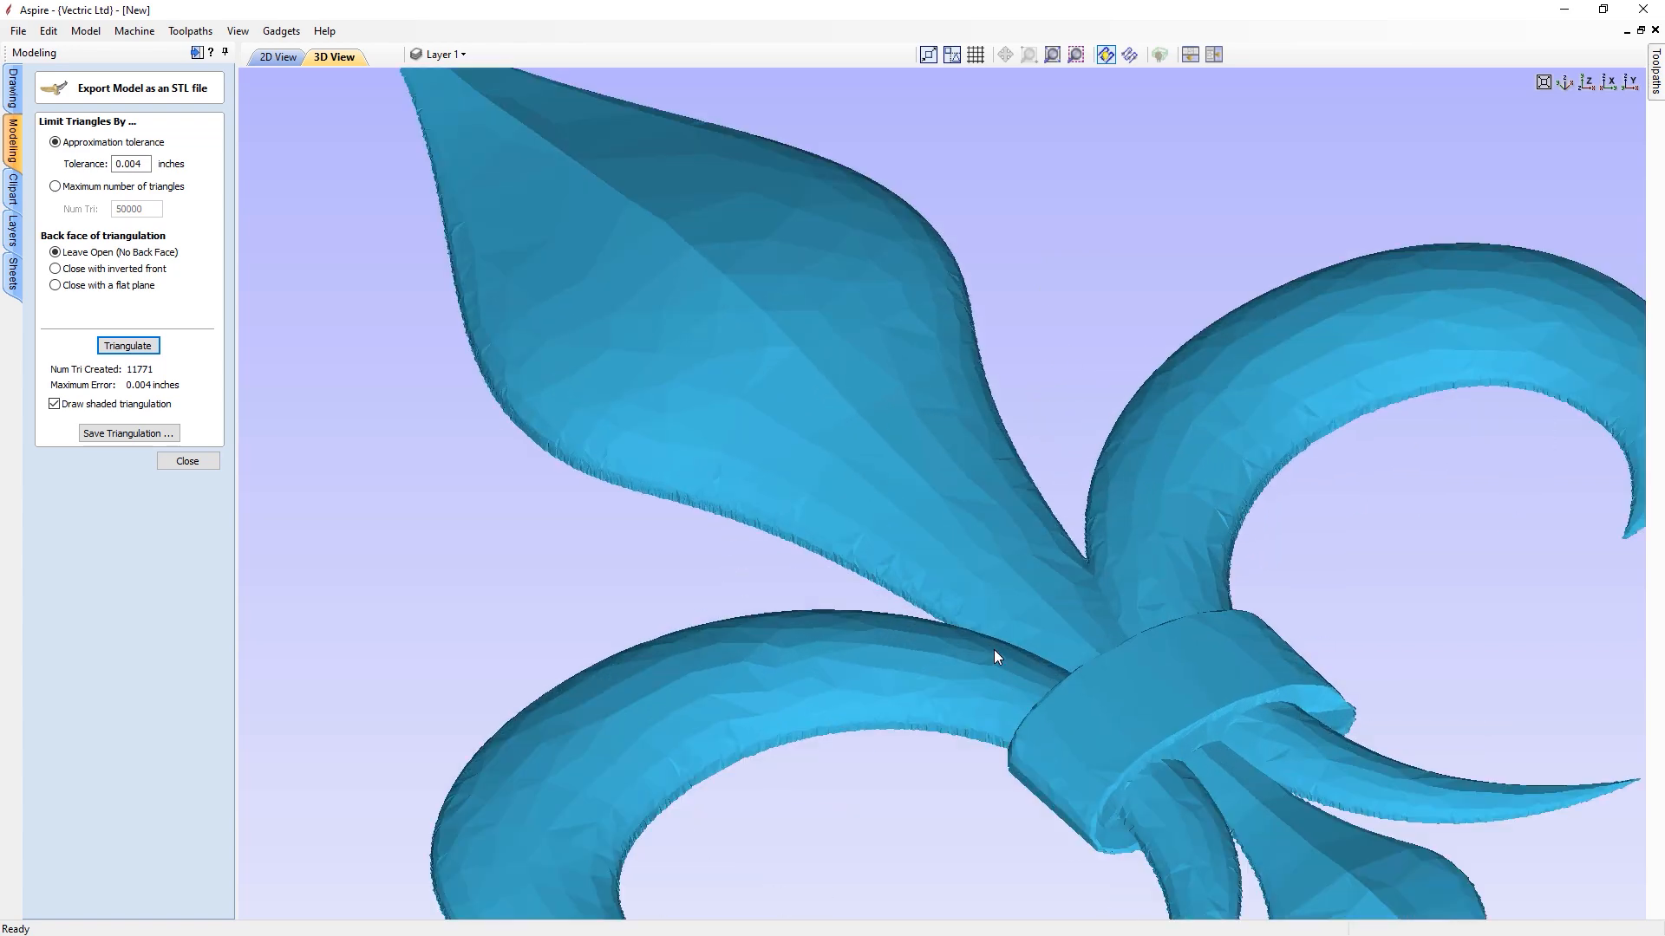
left_click_drag(661, 548, 748, 492)
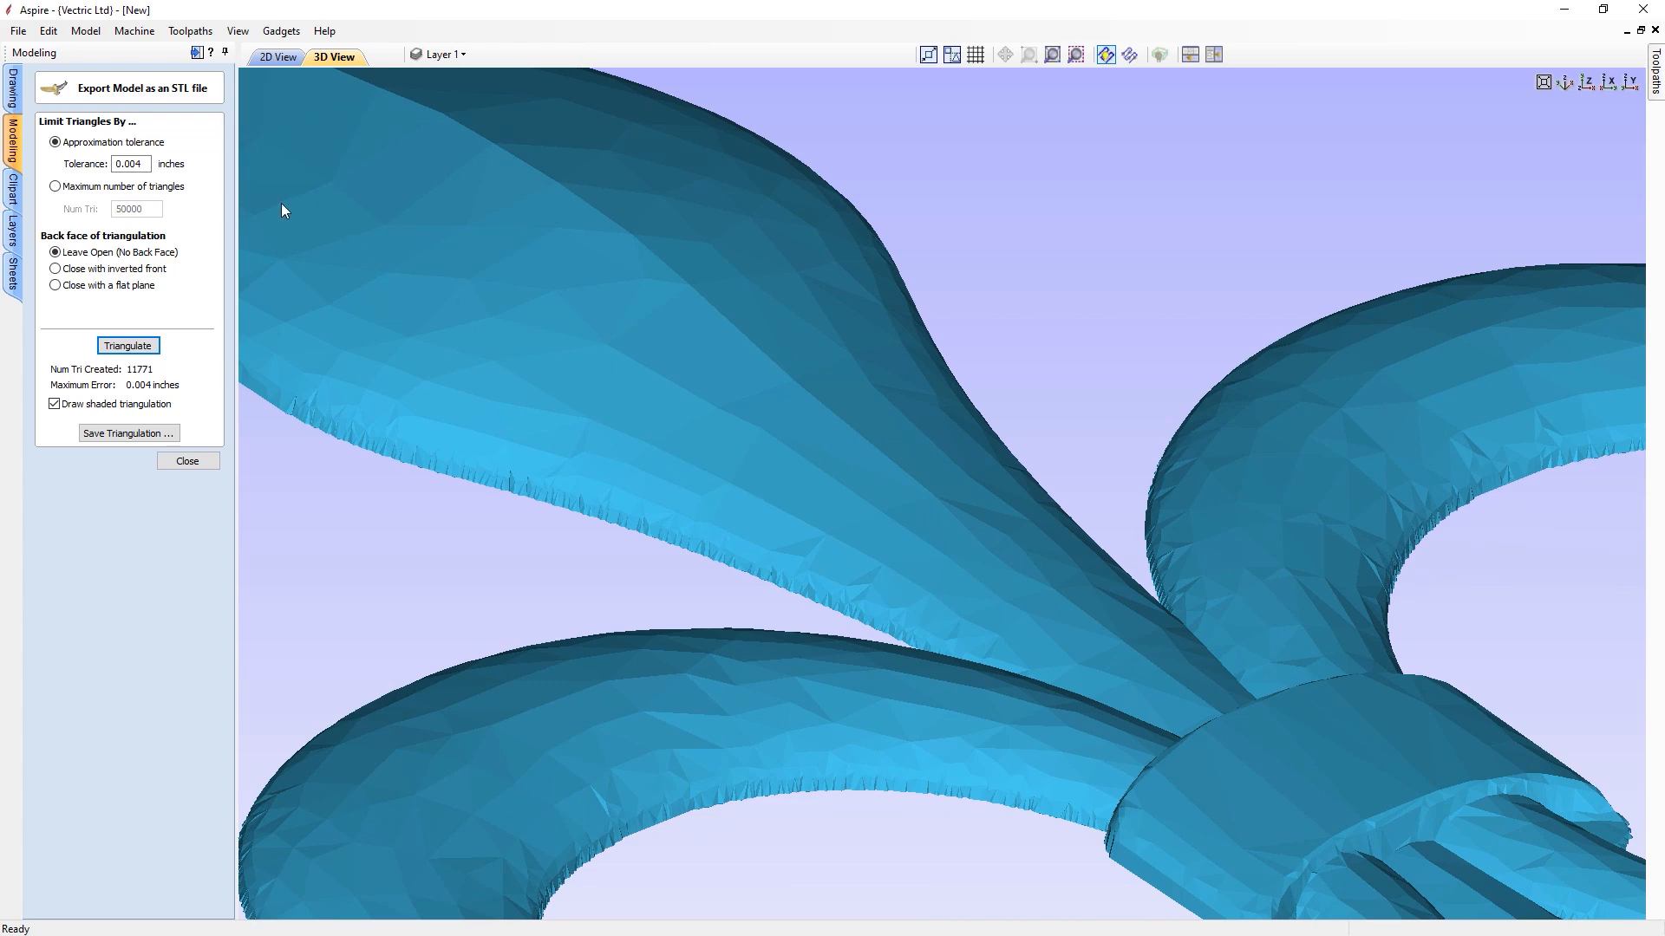
Set the approximation tolerance to 0.001 inches, triangulate the model again and inspect the mesh up close.
left_click(137, 165)
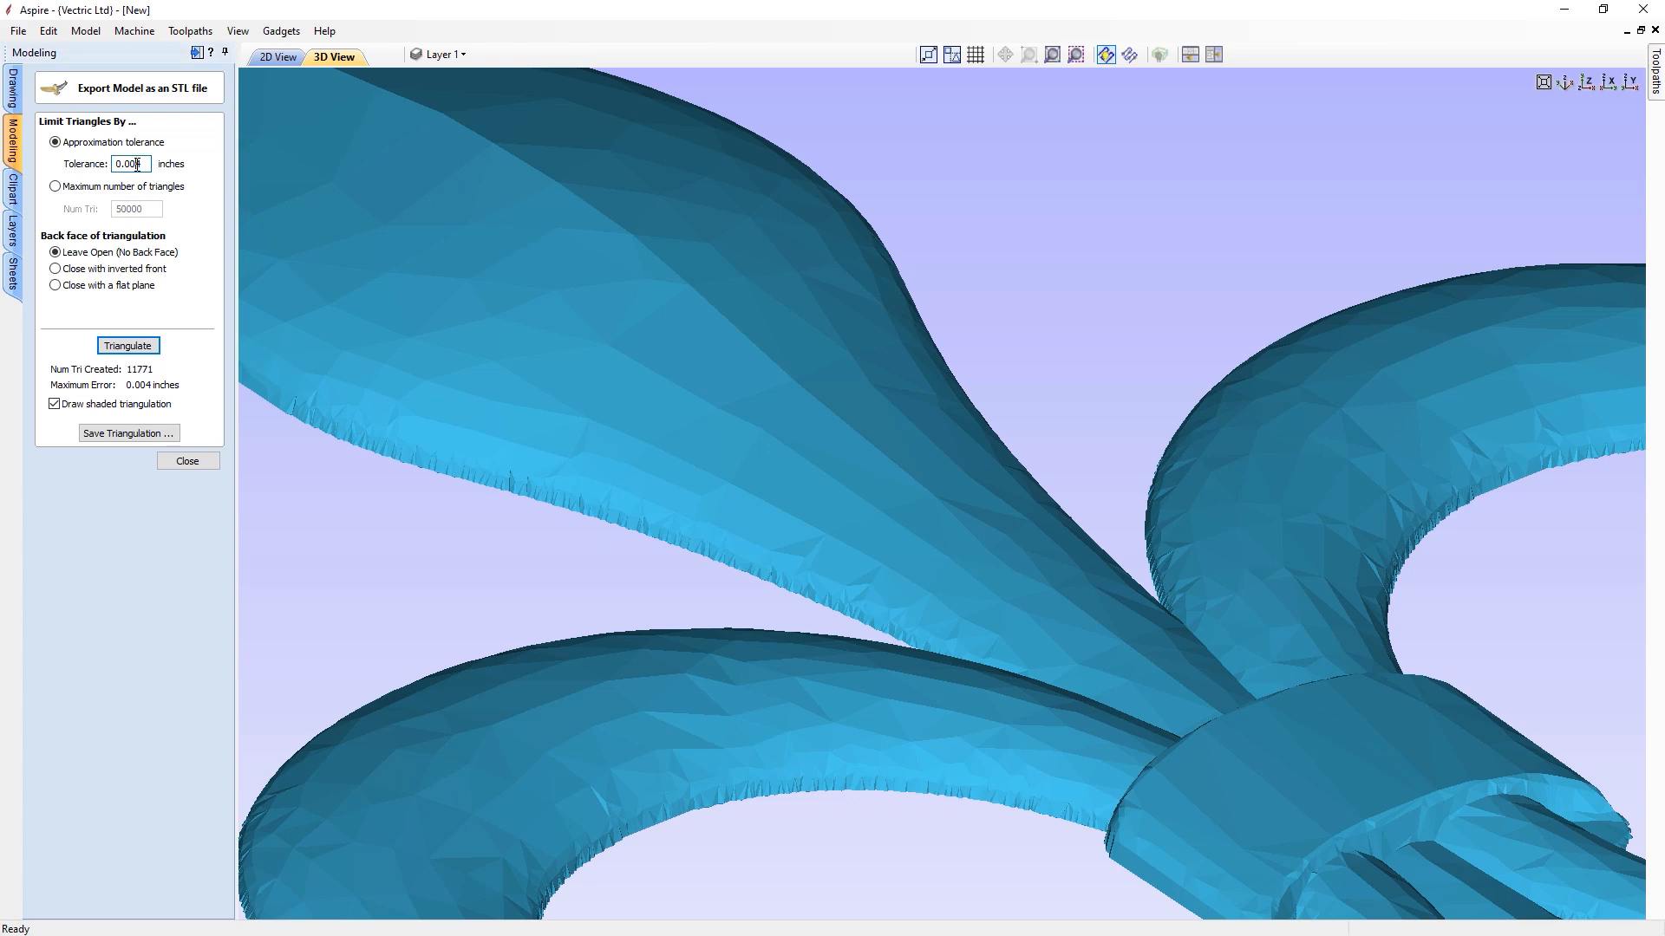
left_click_drag(141, 165, 146, 165)
type("1")
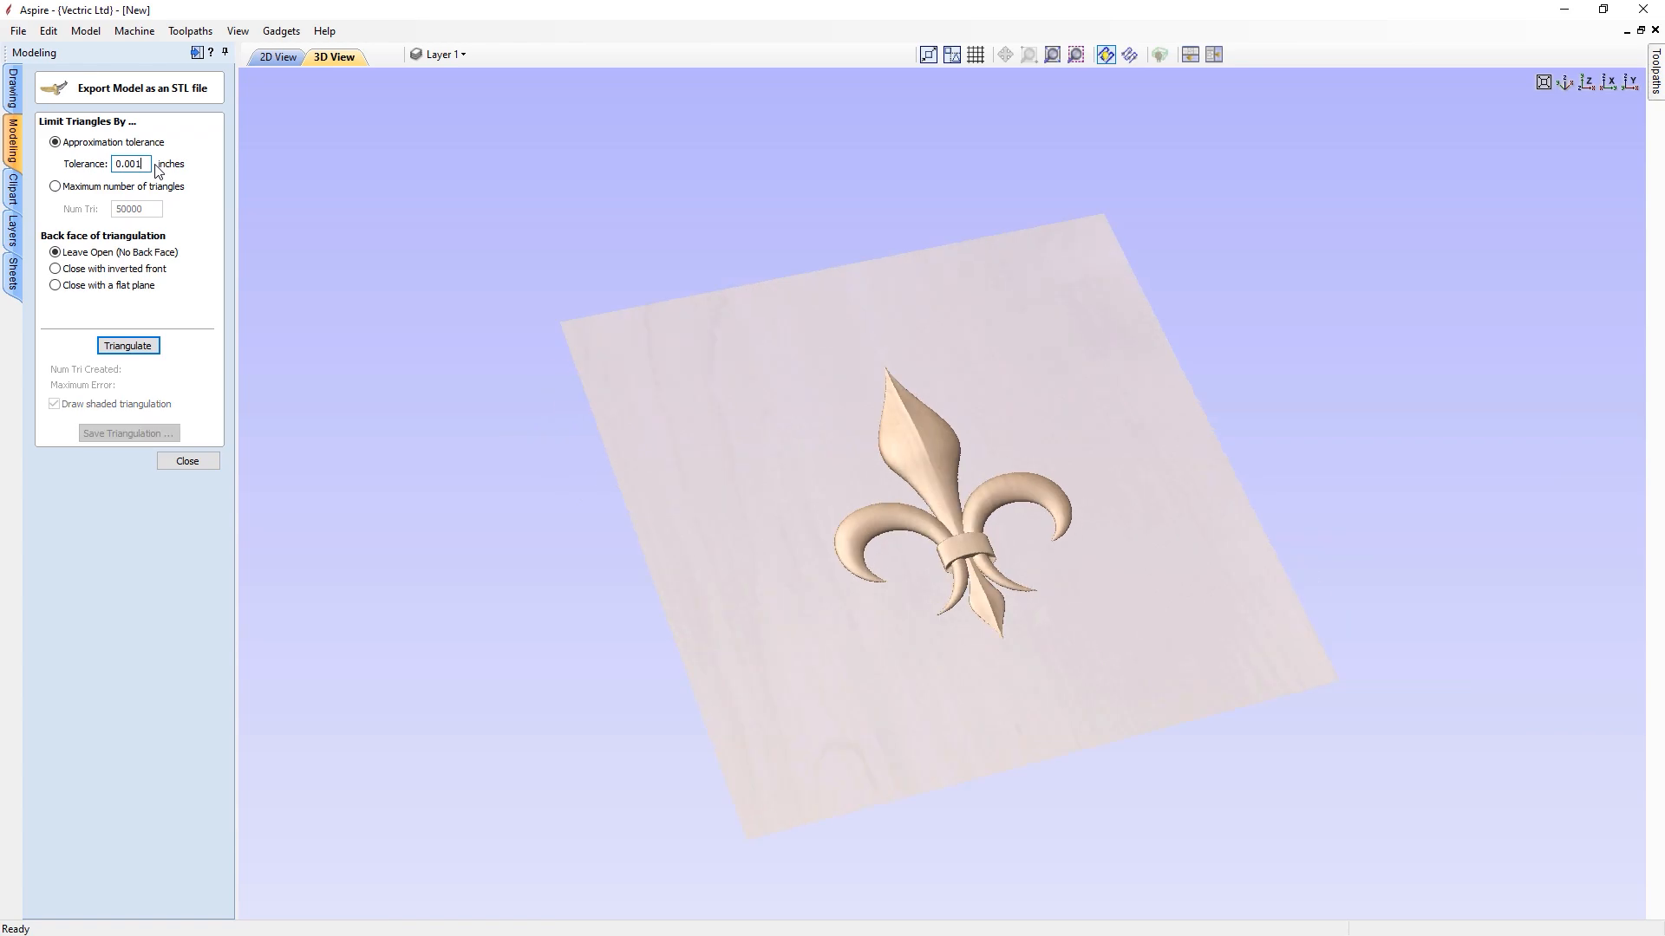
left_click(139, 350)
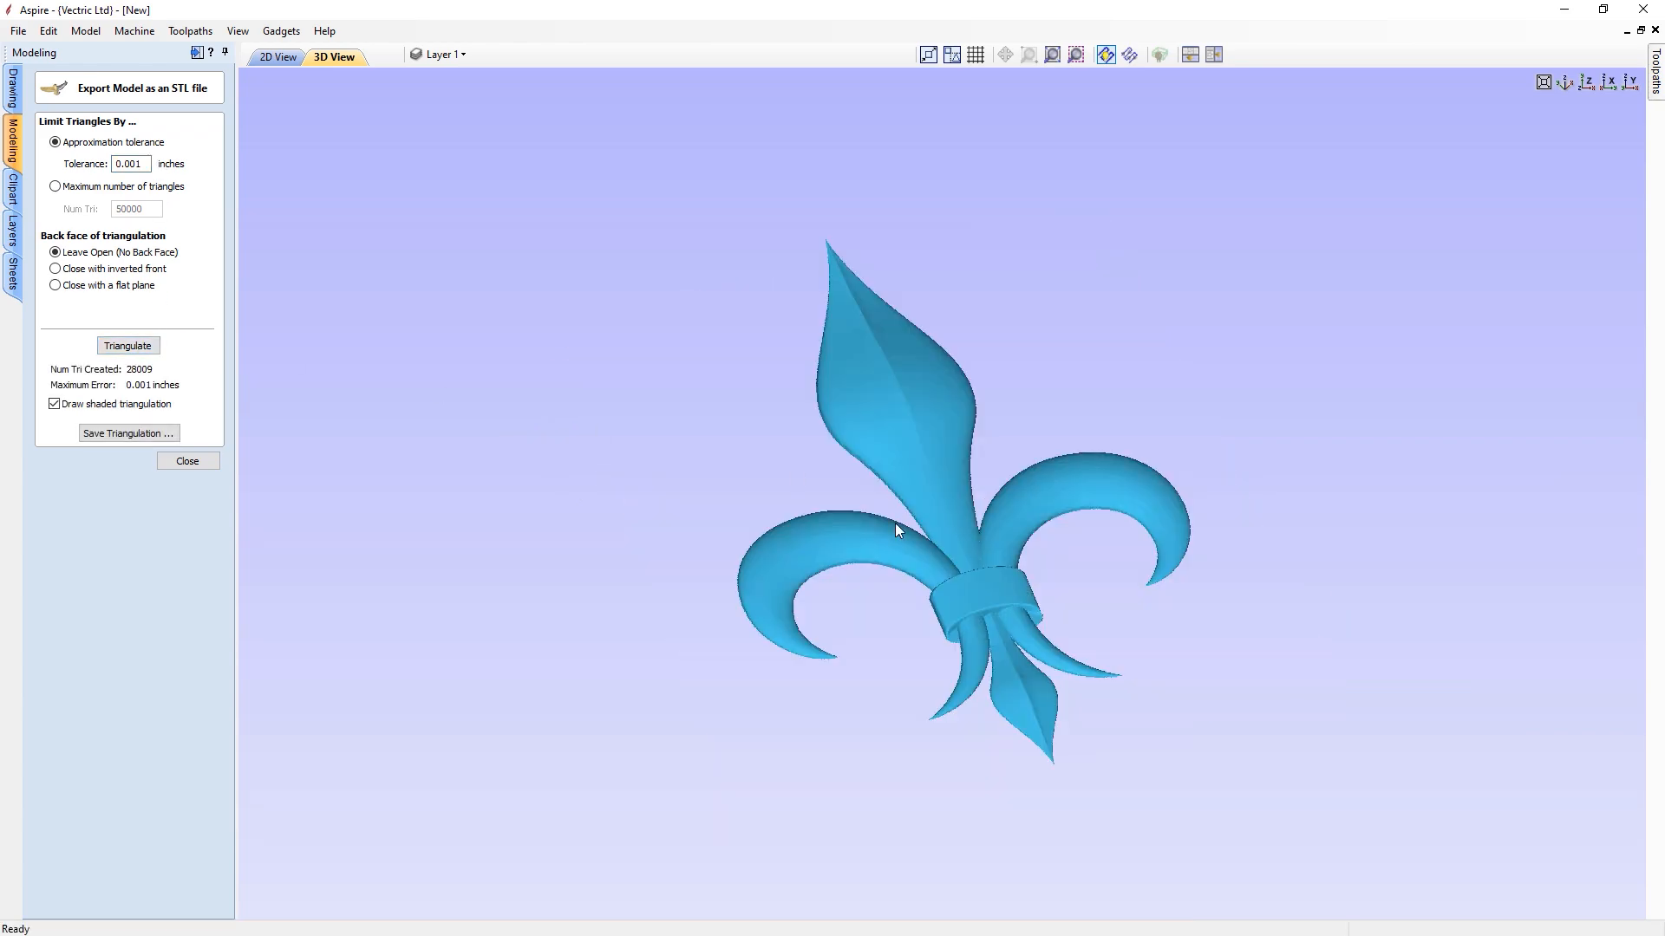
scroll(902, 574, "up", 8)
scroll(902, 577, "down", 3)
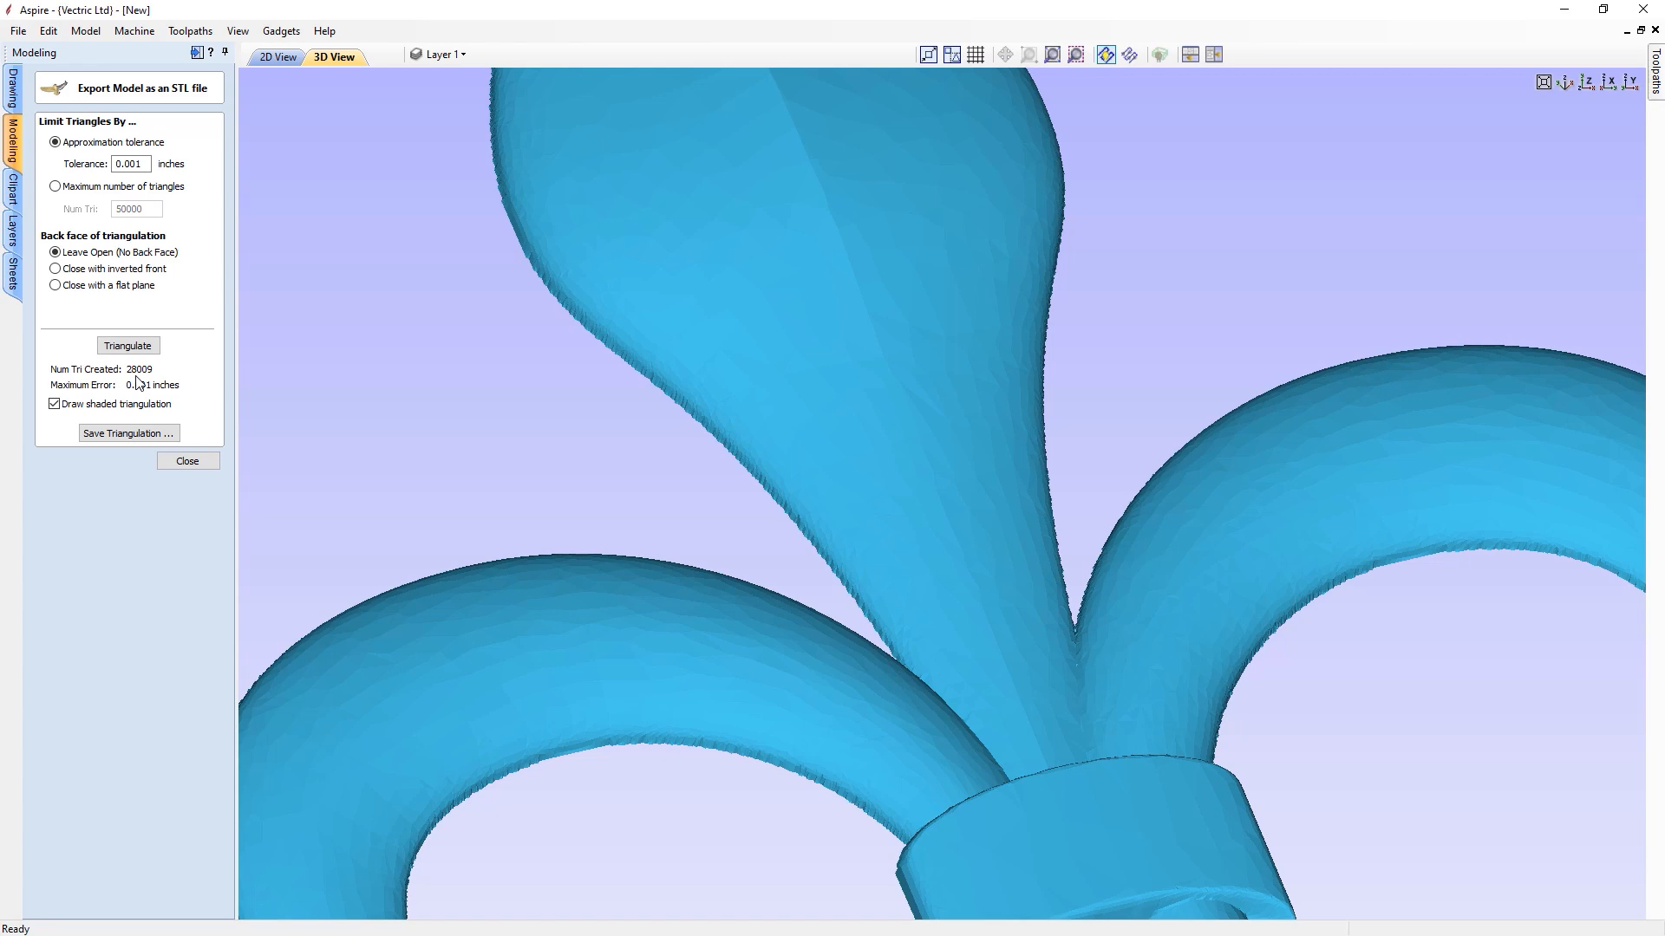
Set the approximation tolerance to 0.004 inches and triangulate the model again.
left_click(149, 163)
key("BackSpace")
type("4")
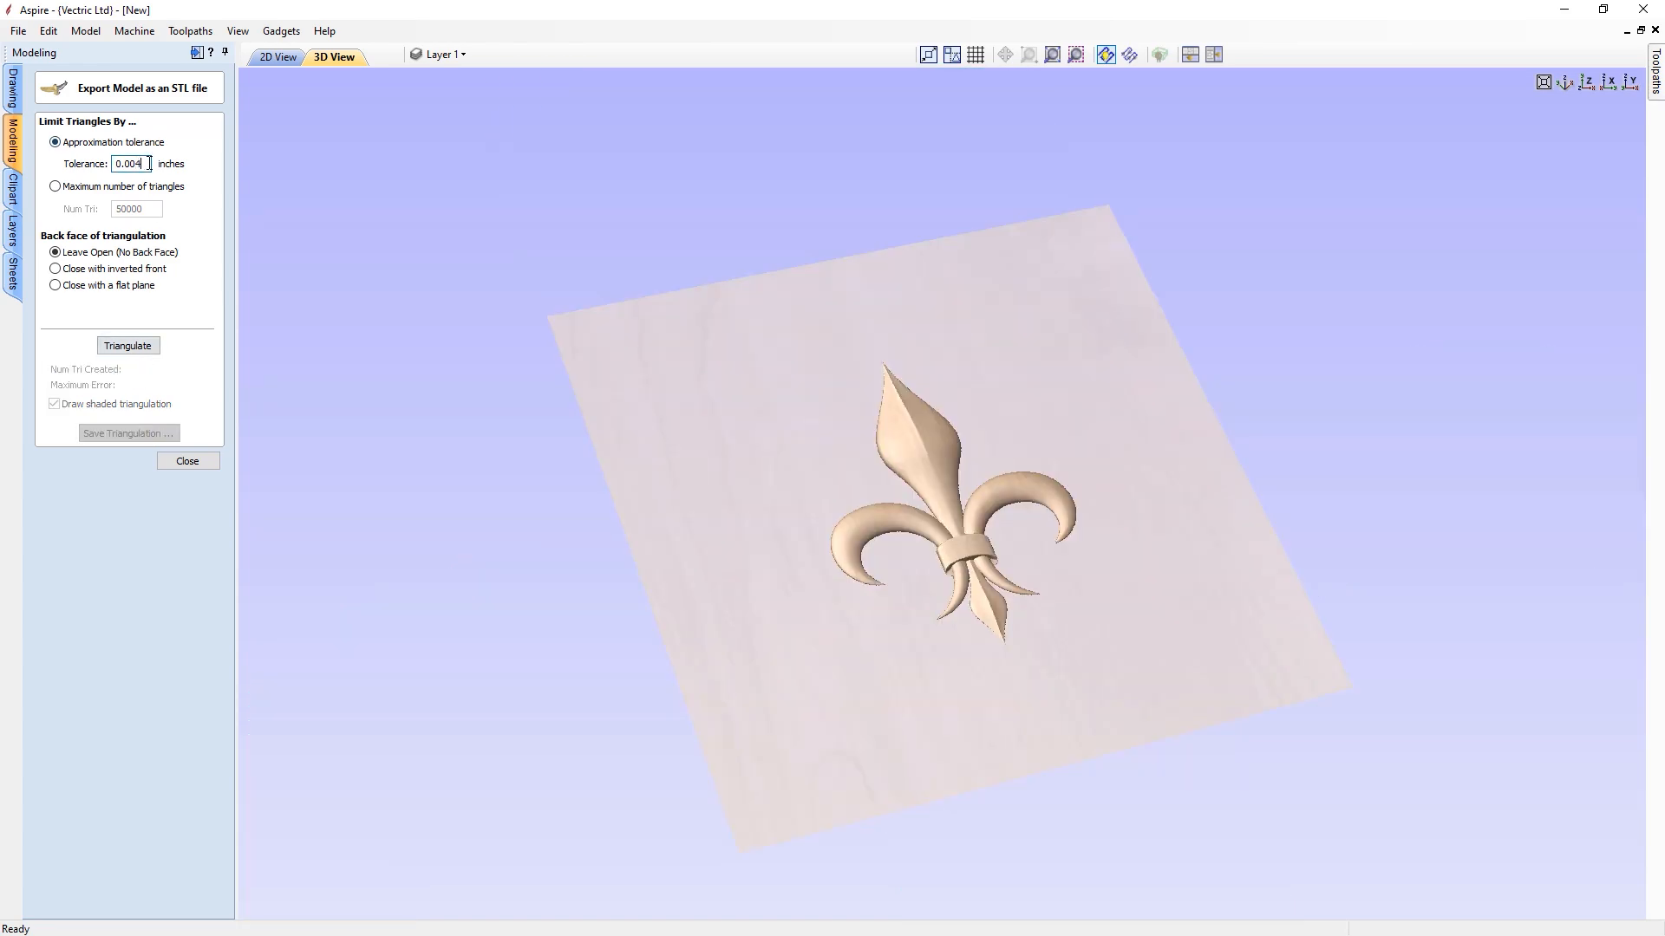
left_click(139, 347)
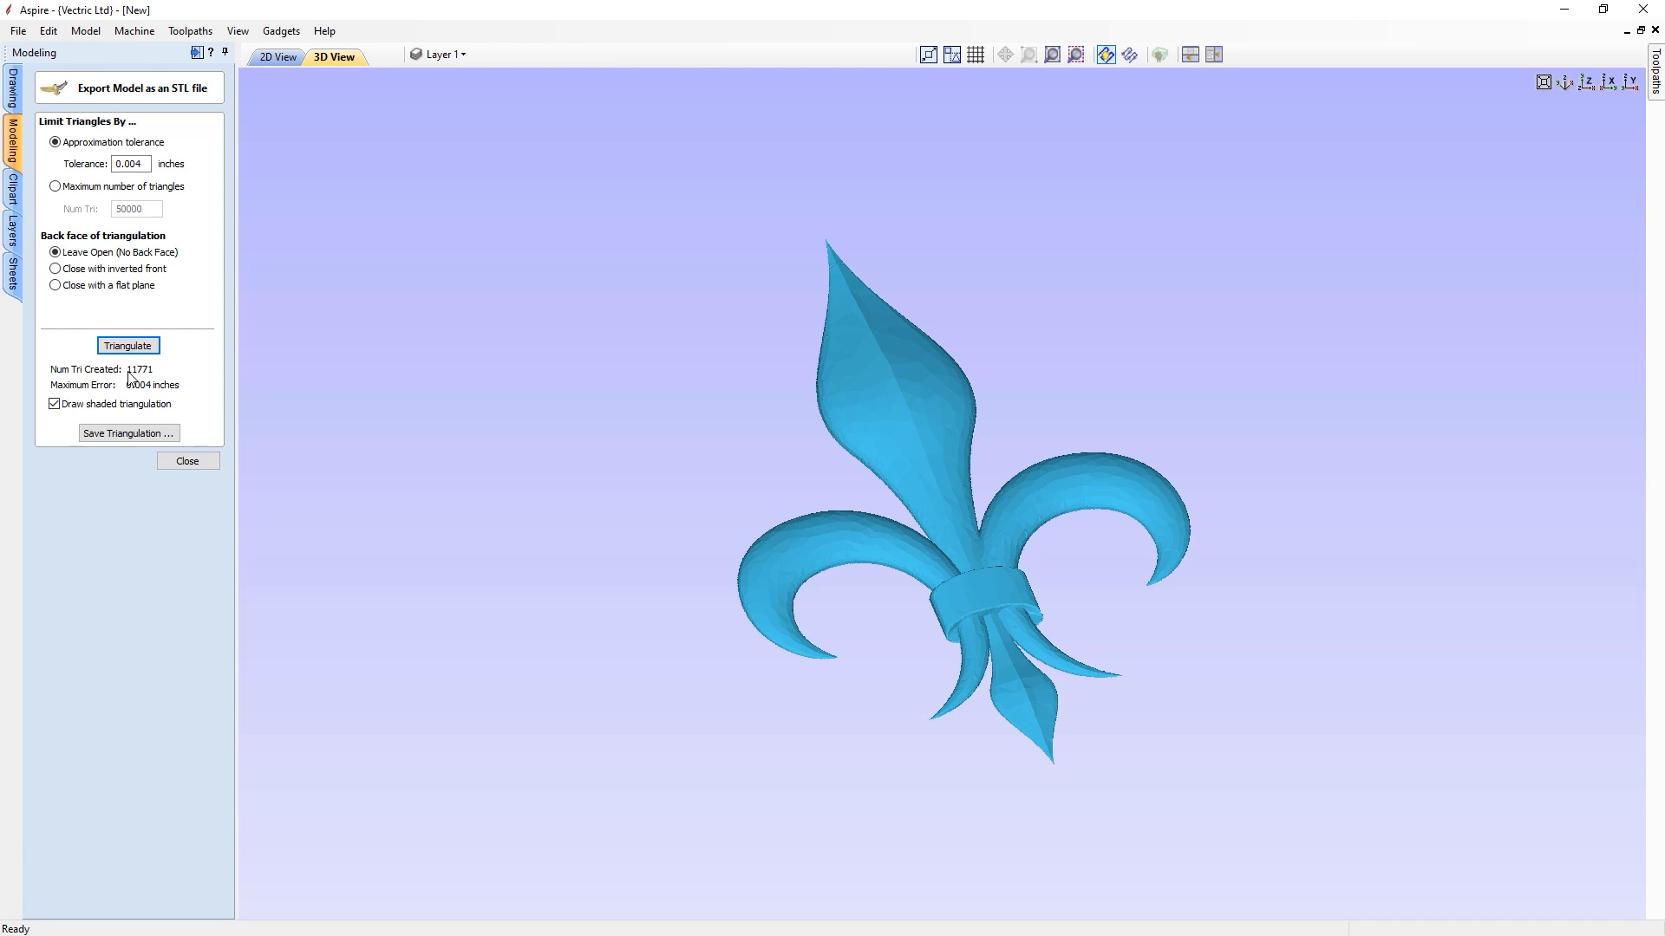
Limit the triangulation to a maximum of 50000 triangles, triangulate again and inspect the mesh's front and open underside.
left_click(84, 191)
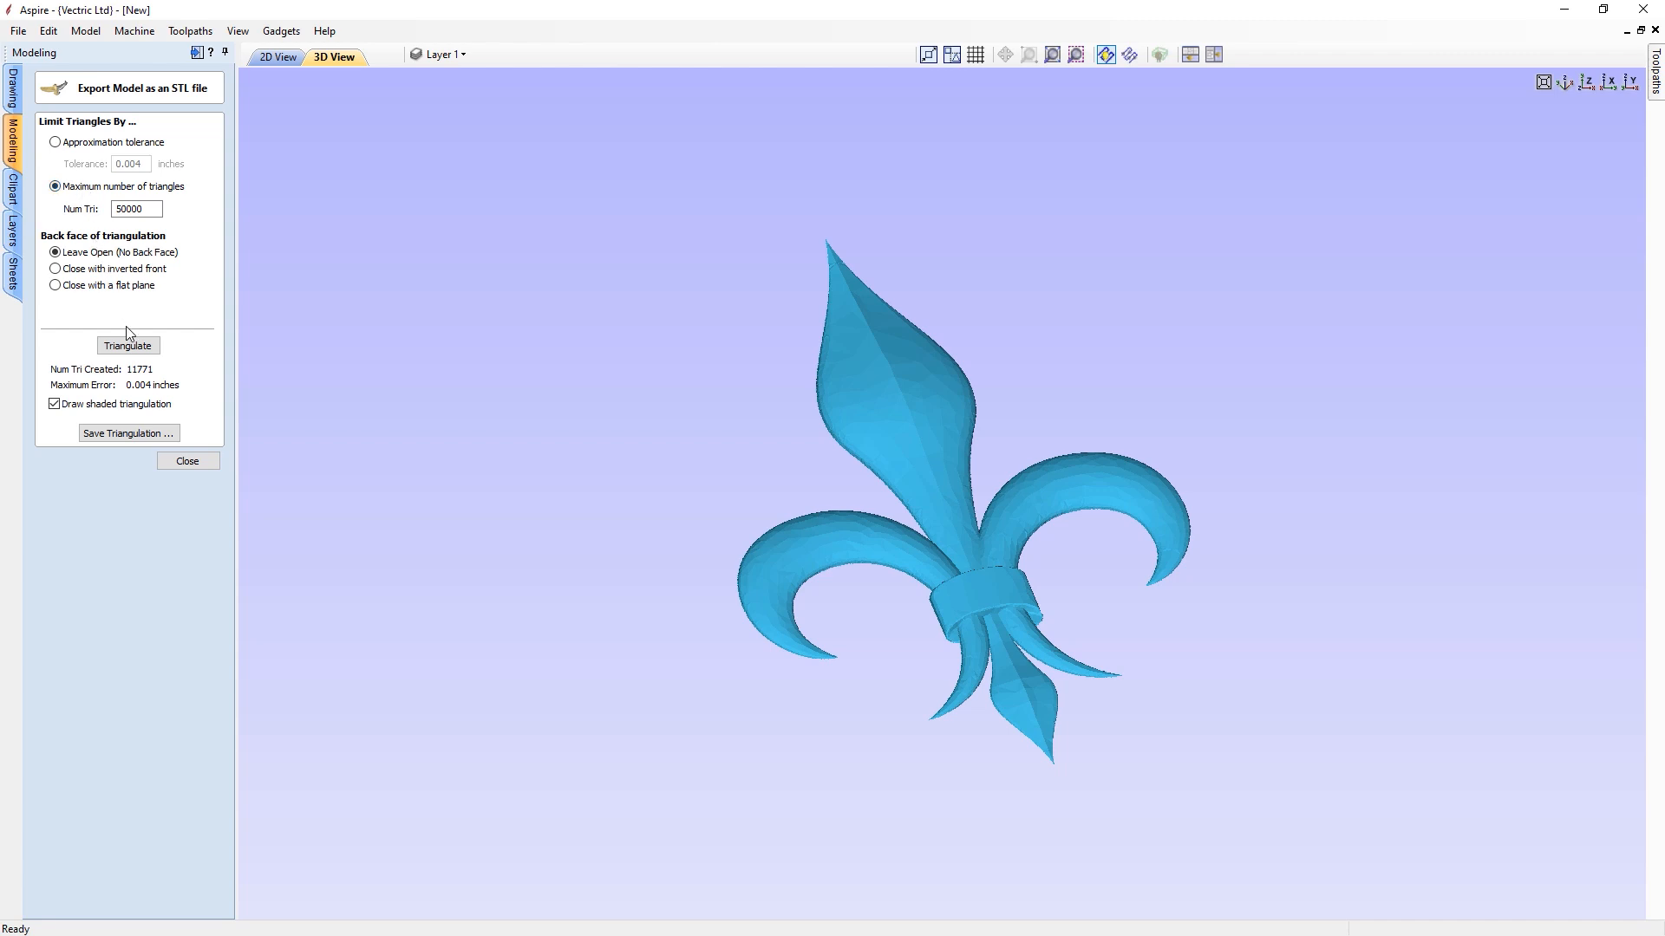
left_click(128, 210)
left_click(119, 345)
scroll(951, 569, "up", 8)
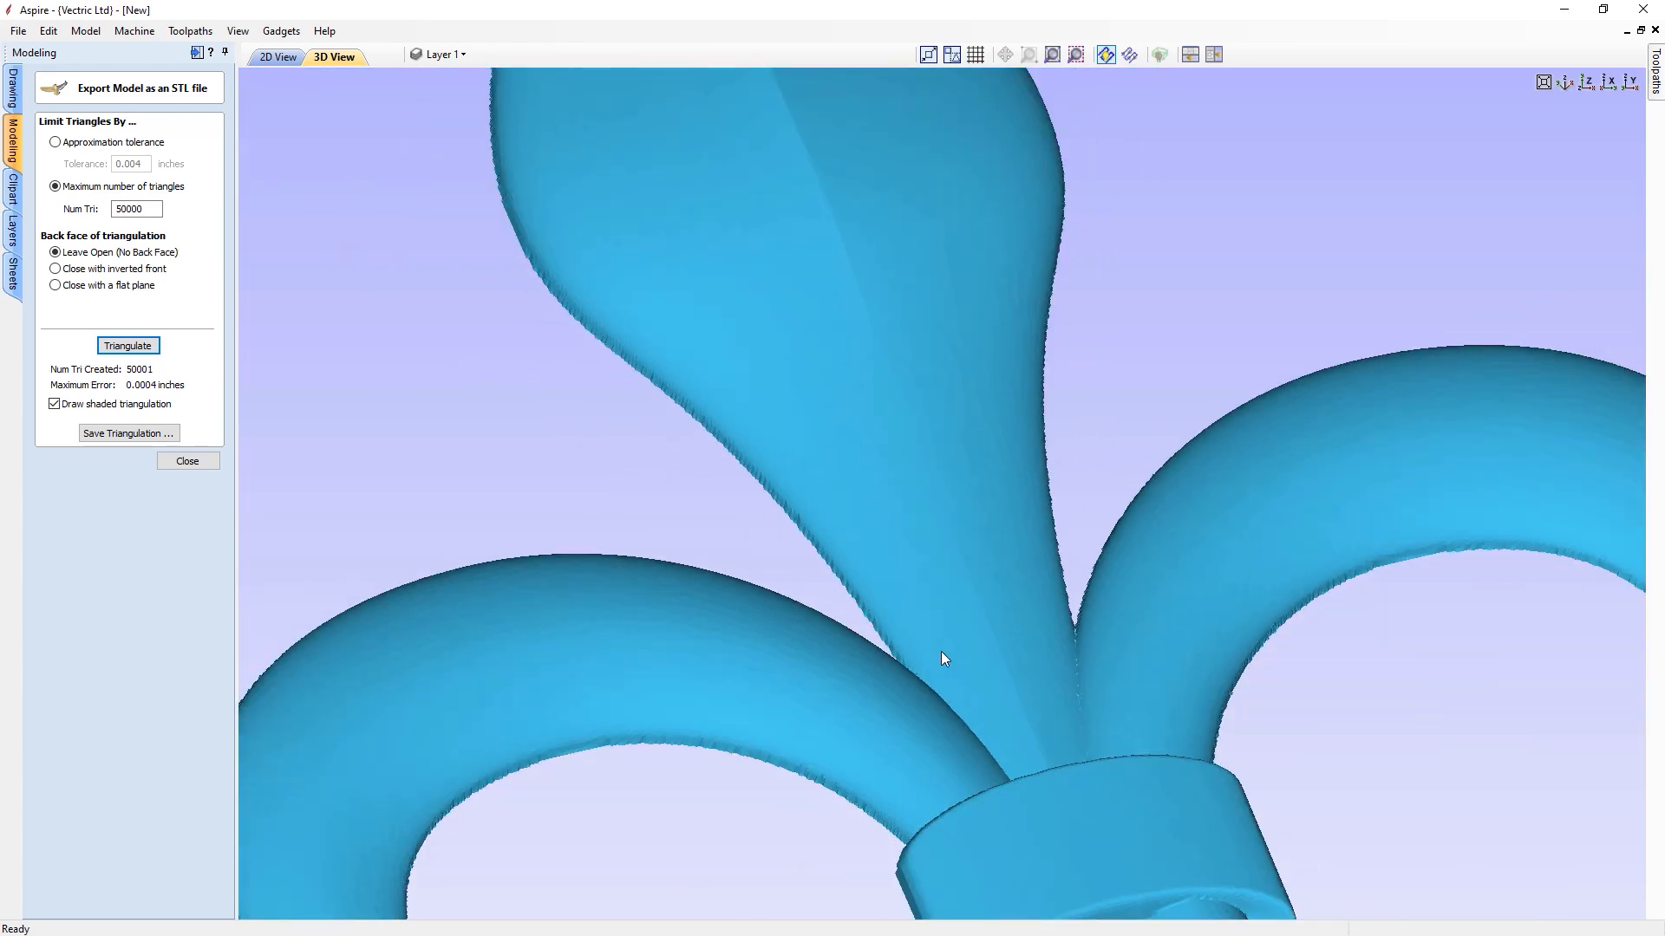
scroll(940, 652, "down", 5)
left_click_drag(1028, 701, 1214, 652)
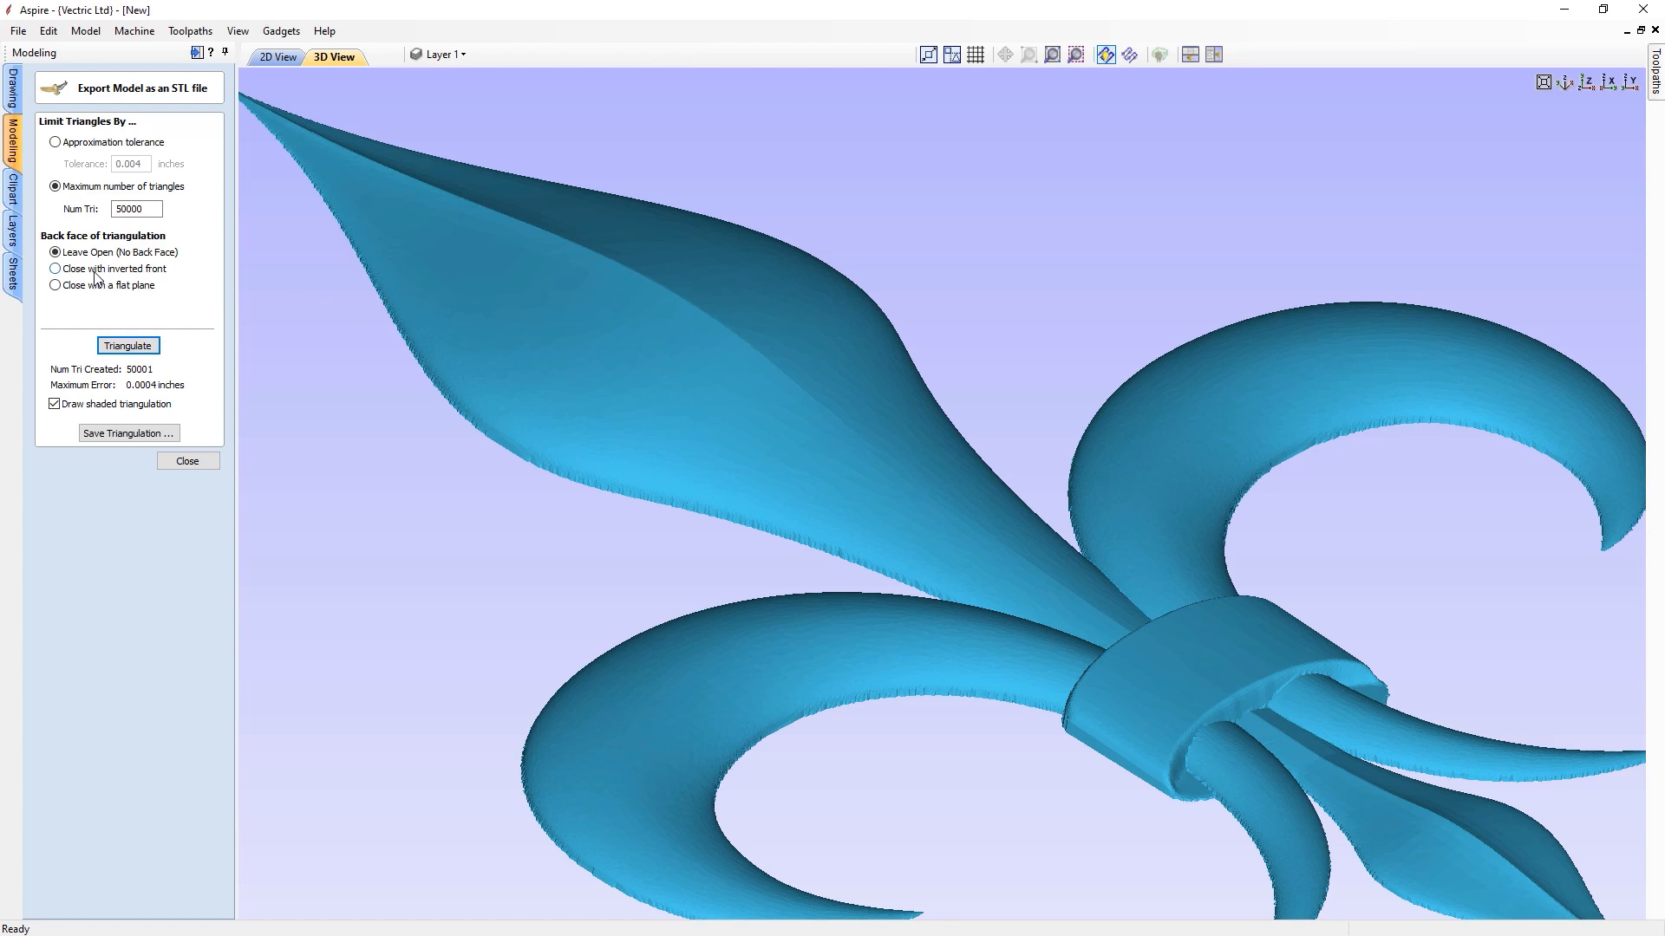
left_click_drag(870, 575, 922, 387)
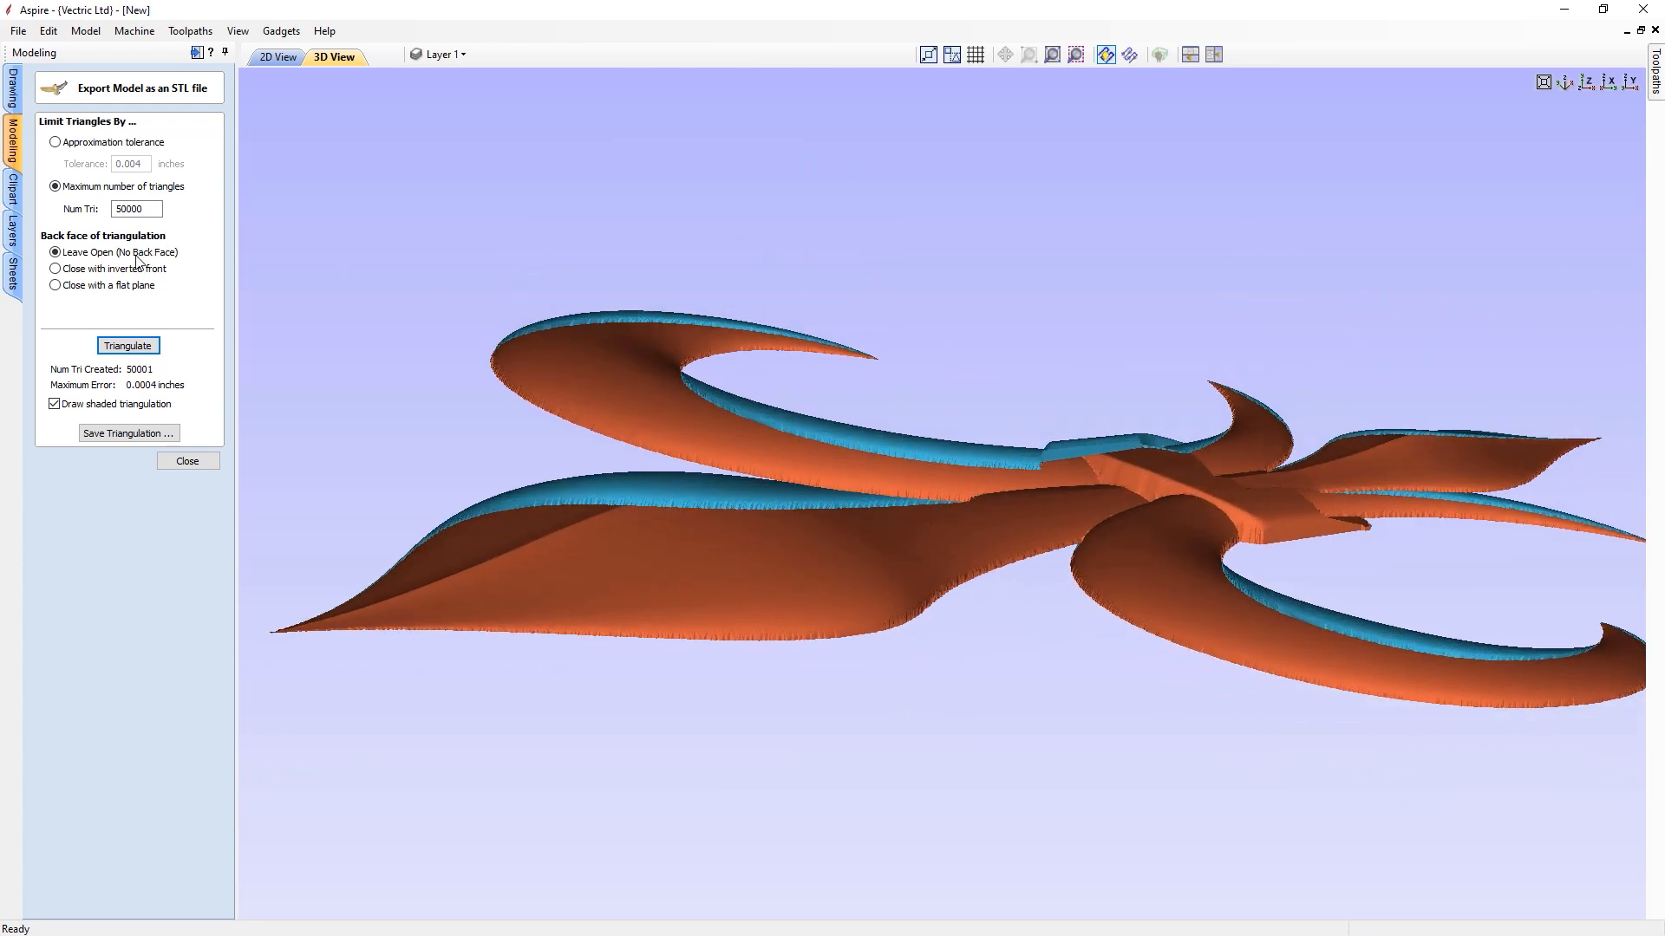
Close the back of the triangulation with an inverted front, triangulate the model and rotate it to inspect the mesh.
left_click(131, 266)
left_click(130, 347)
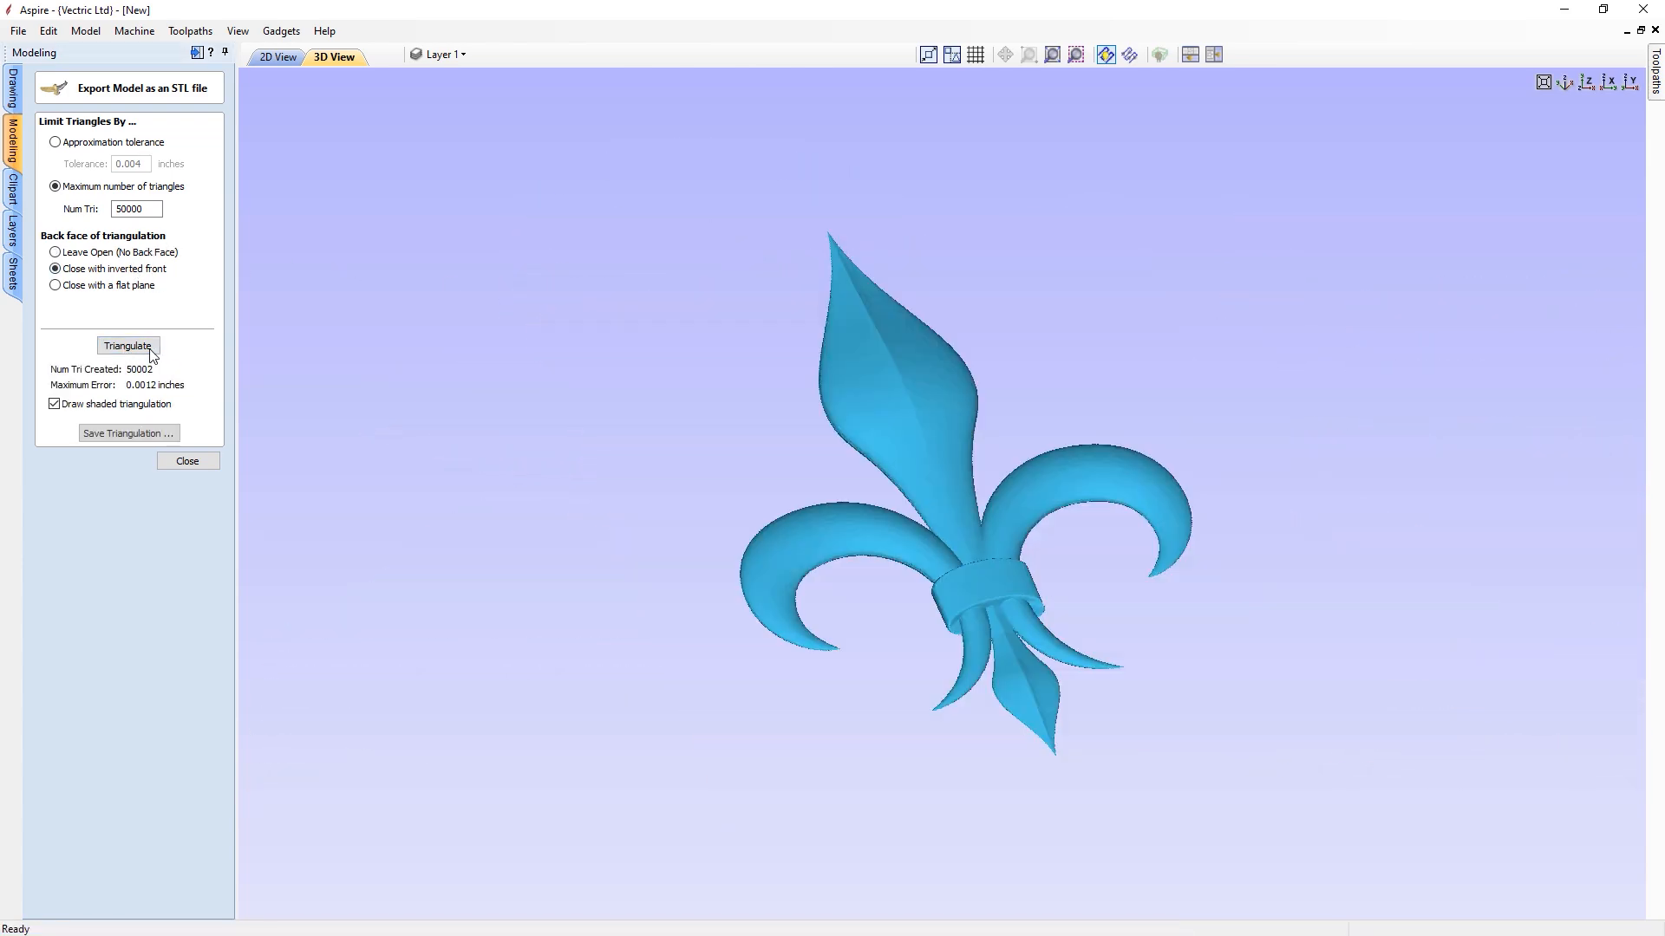
left_click_drag(948, 547, 868, 507)
Close the back of the triangulation with a flat plane and triangulate the model.
left_click(95, 285)
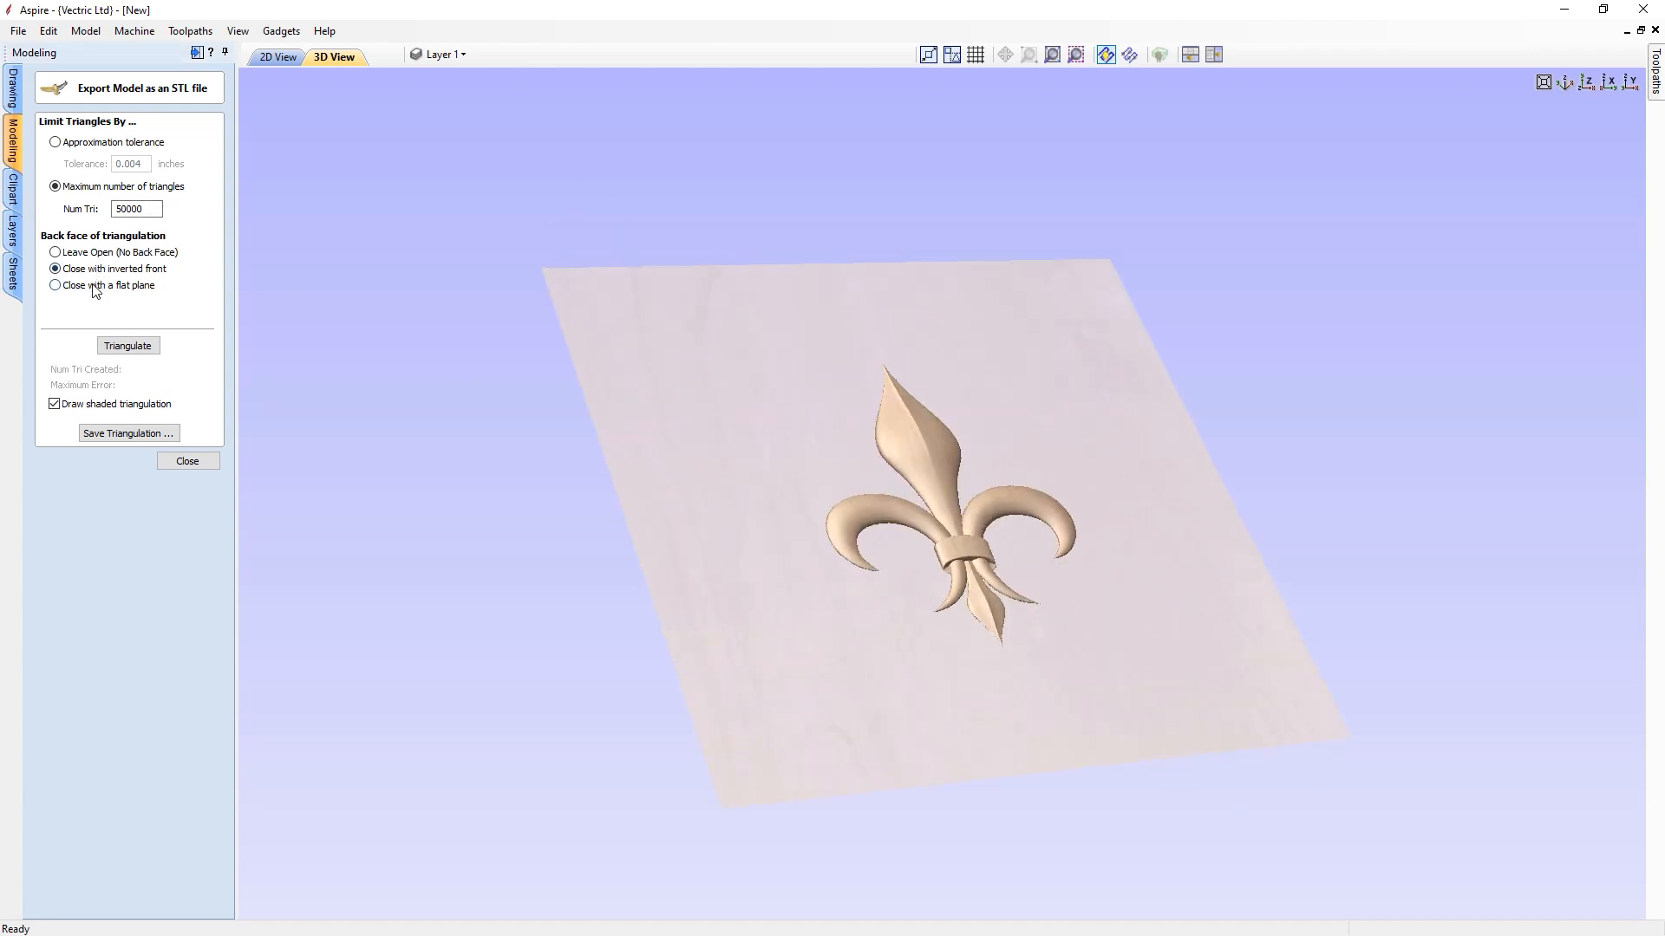
left_click(136, 347)
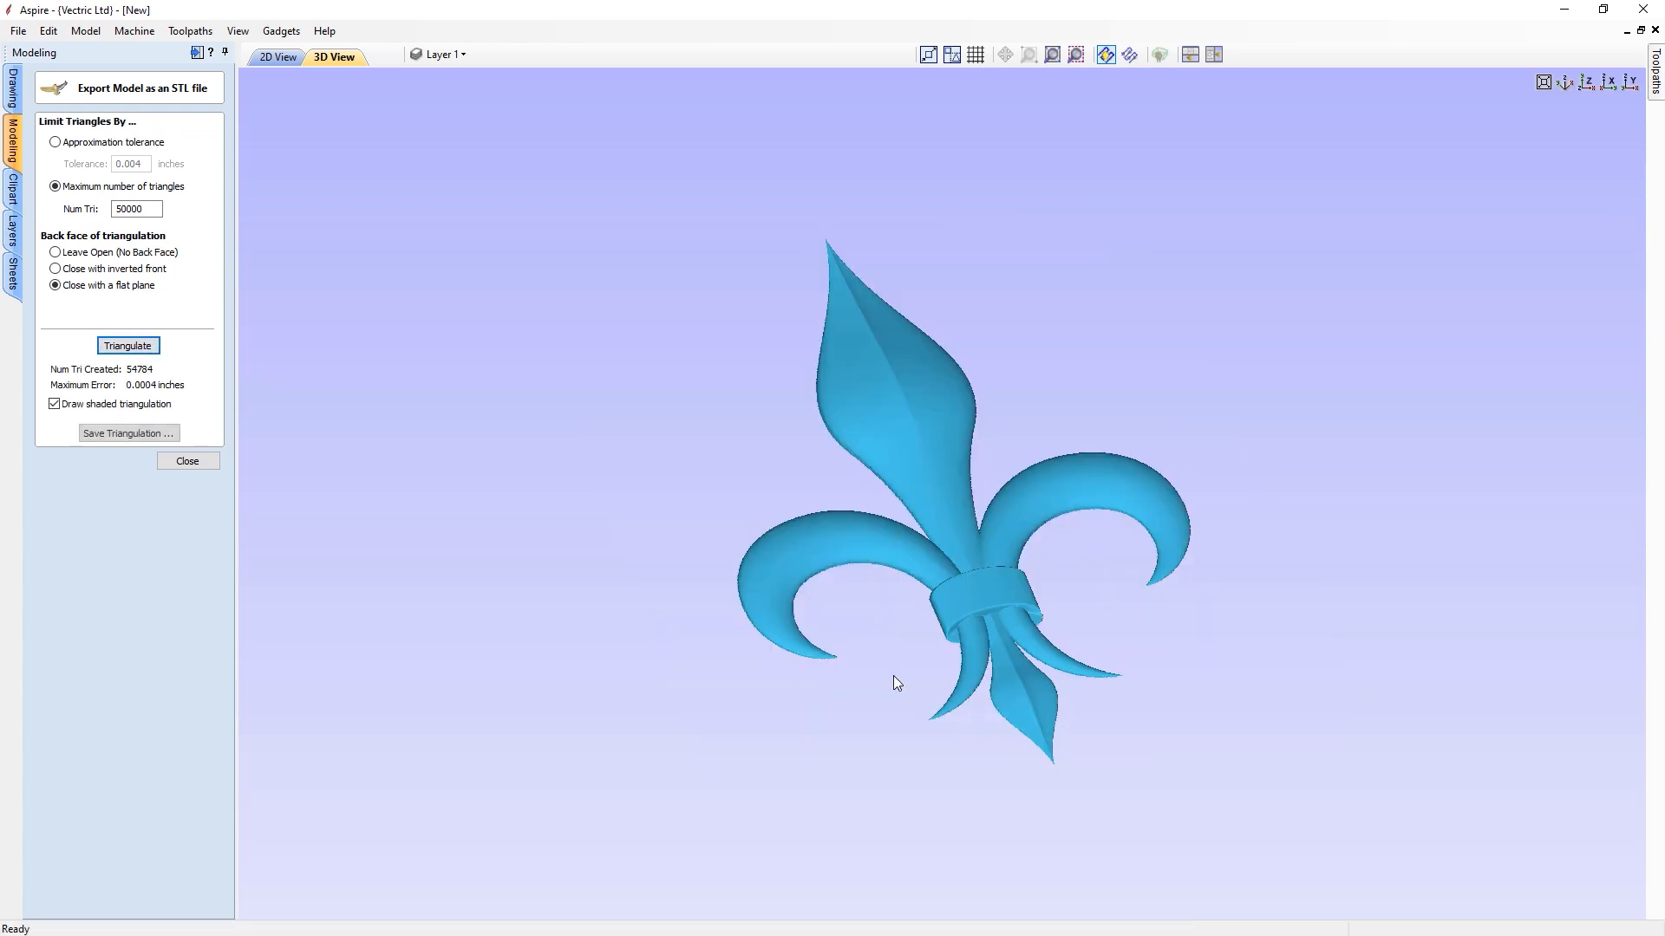
left_click_drag(818, 750, 863, 634)
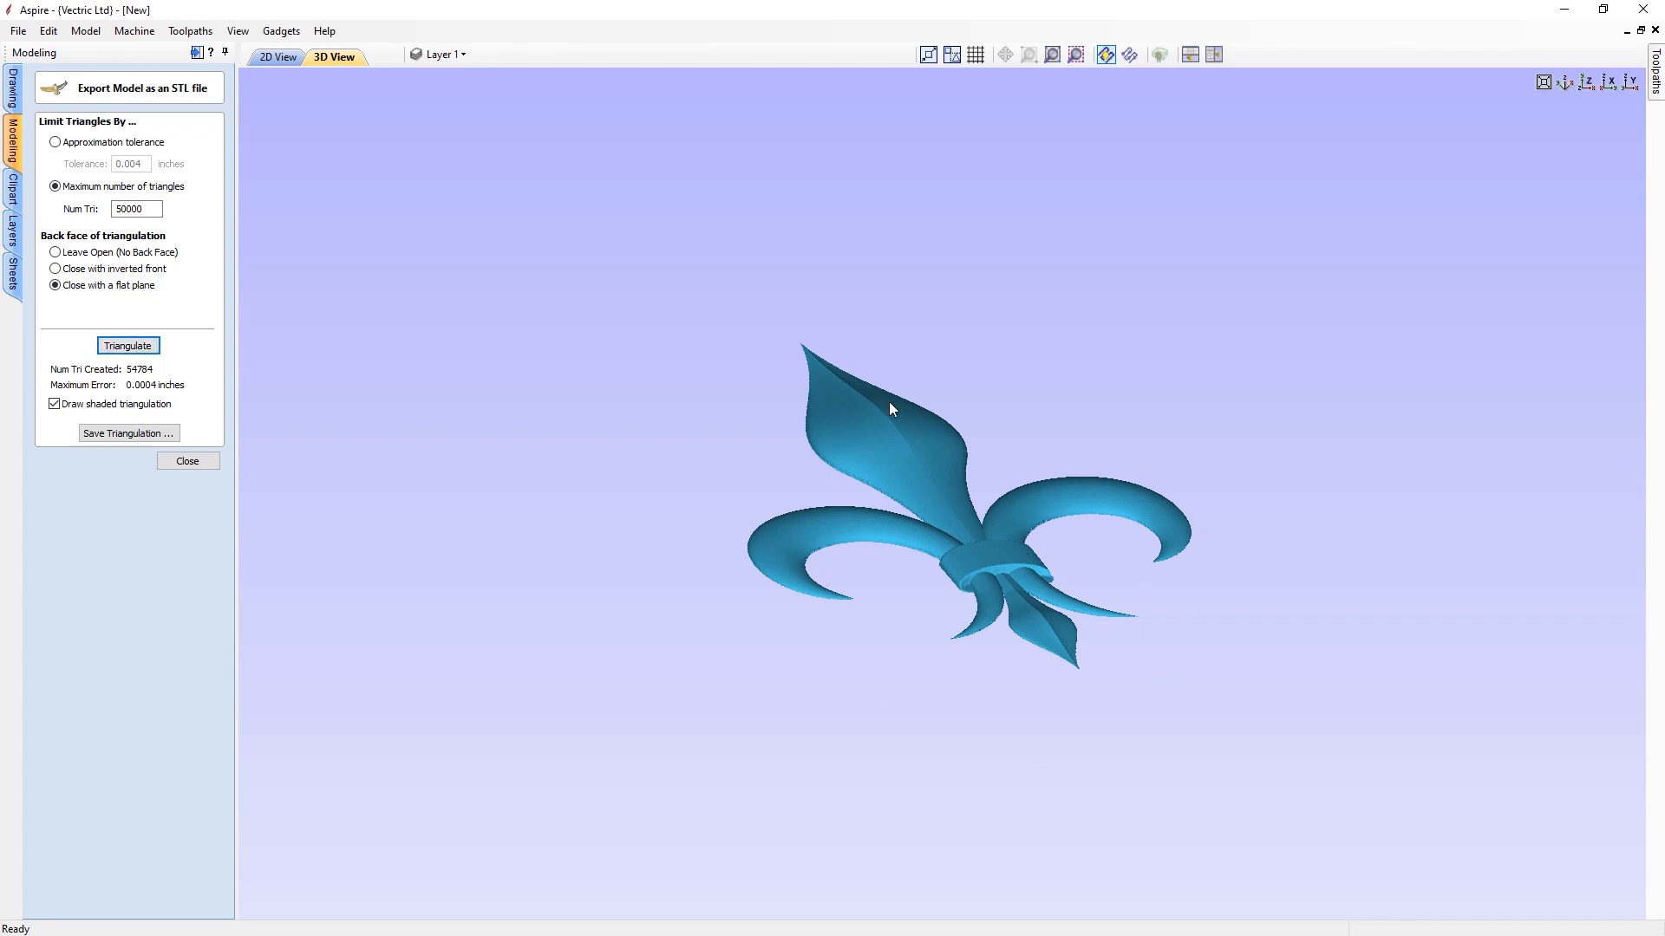
Save the triangulation as an STL file named Fleur in the Vectric Tutorials folder and close the export form.
left_click(118, 434)
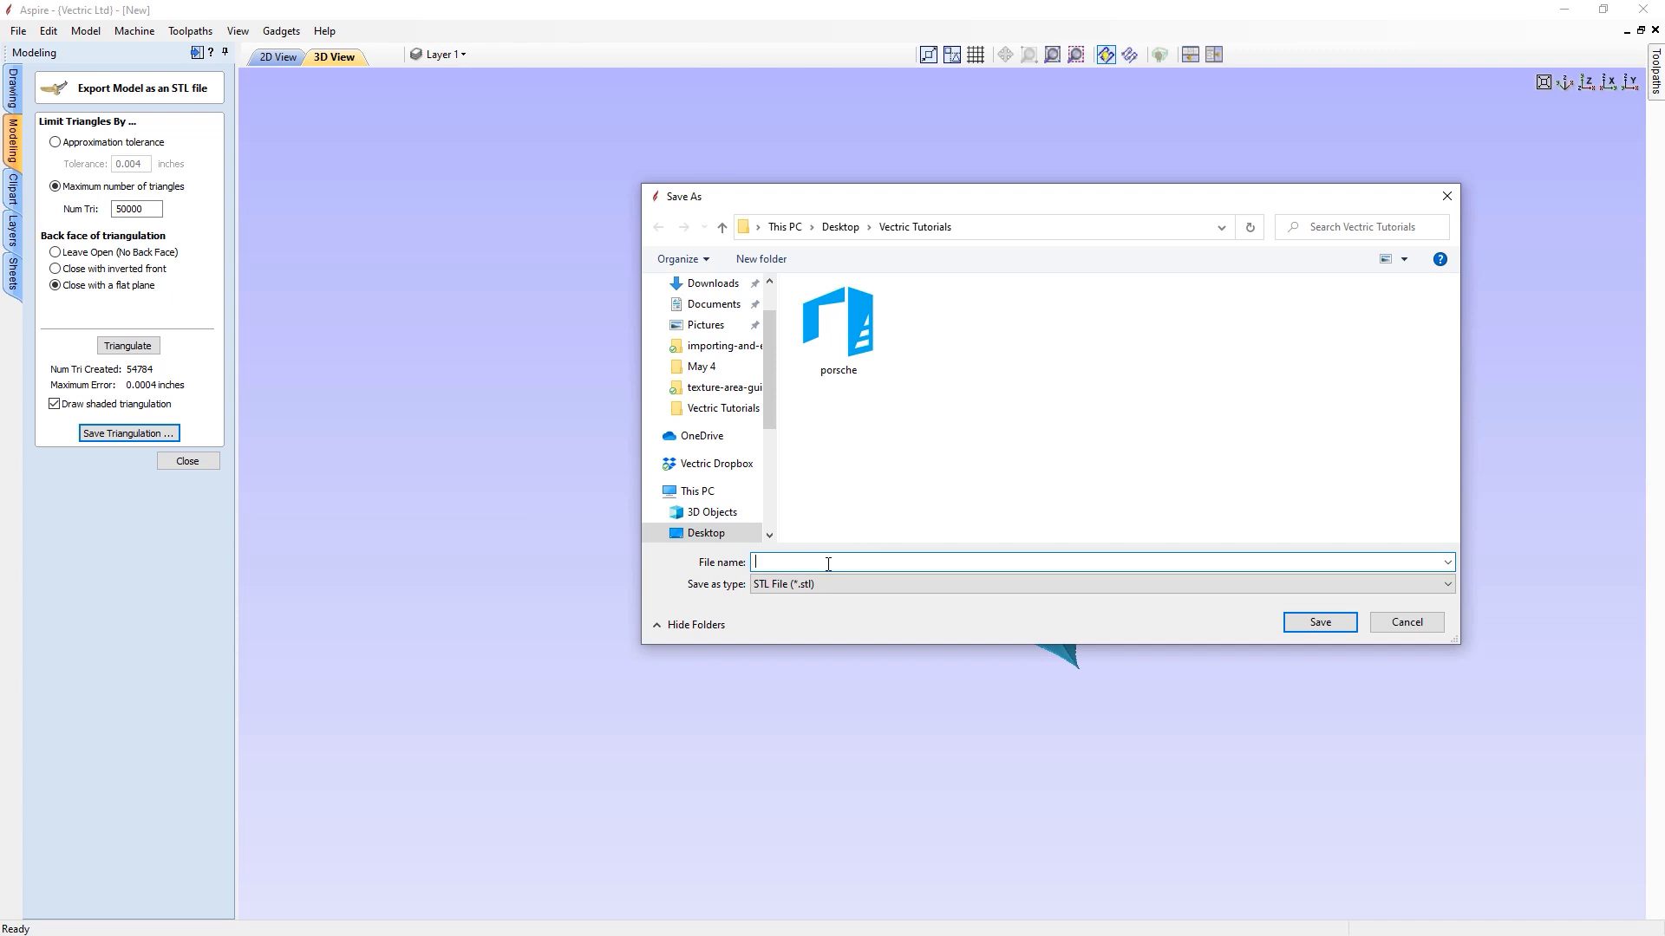
type("Fleur")
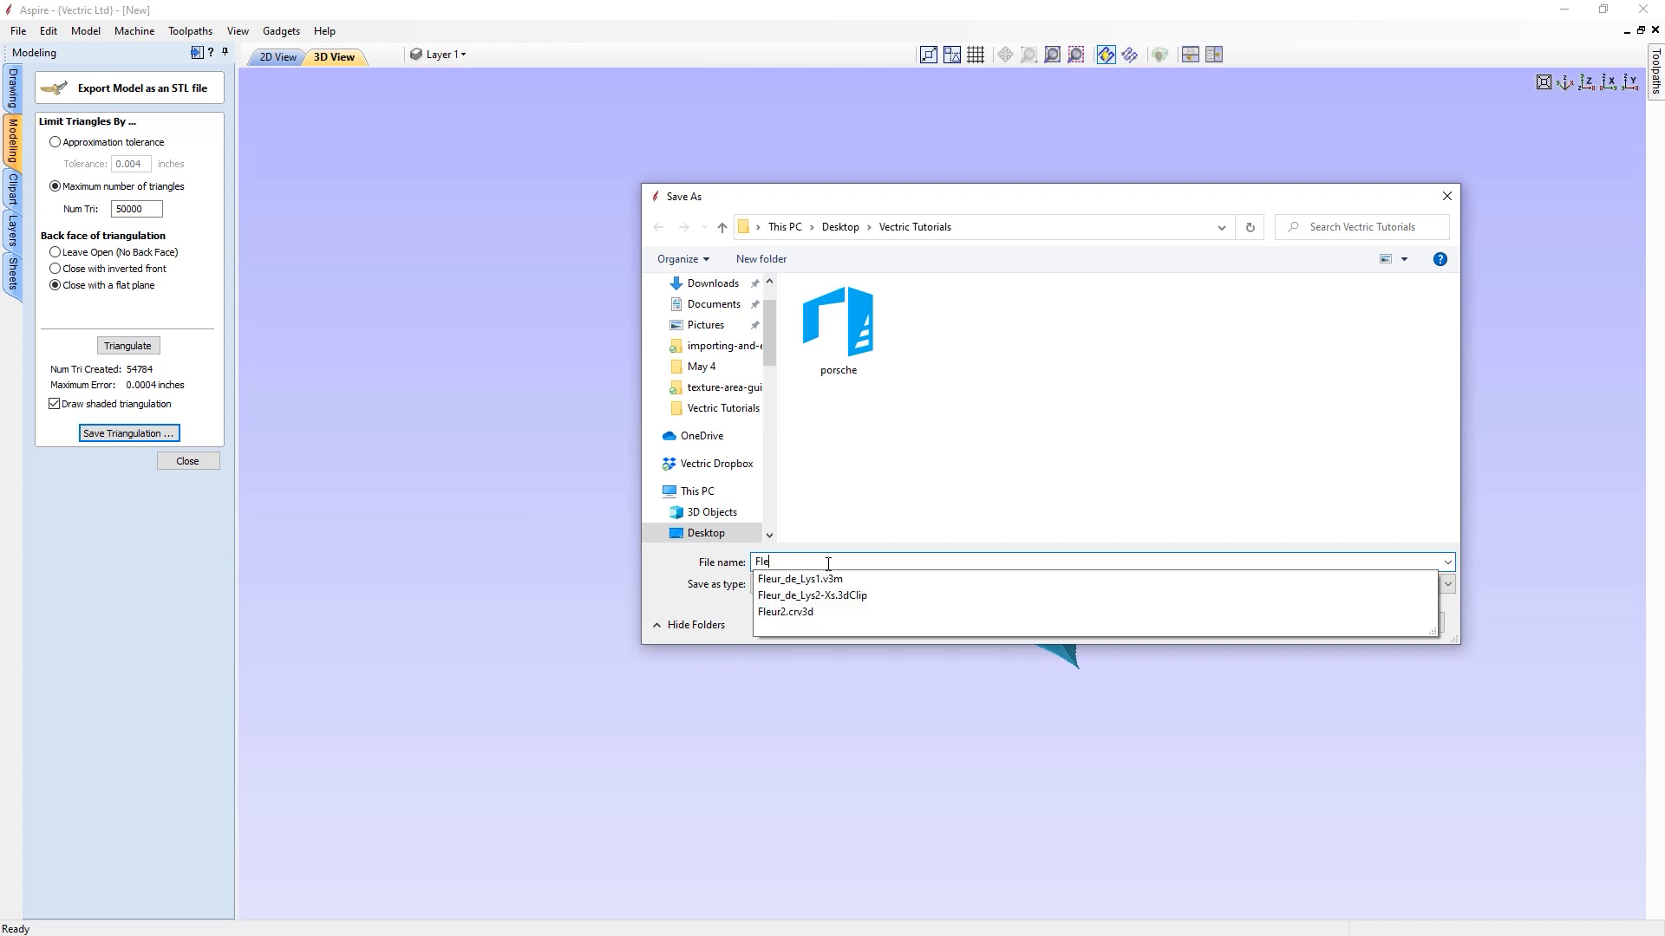
left_click(952, 522)
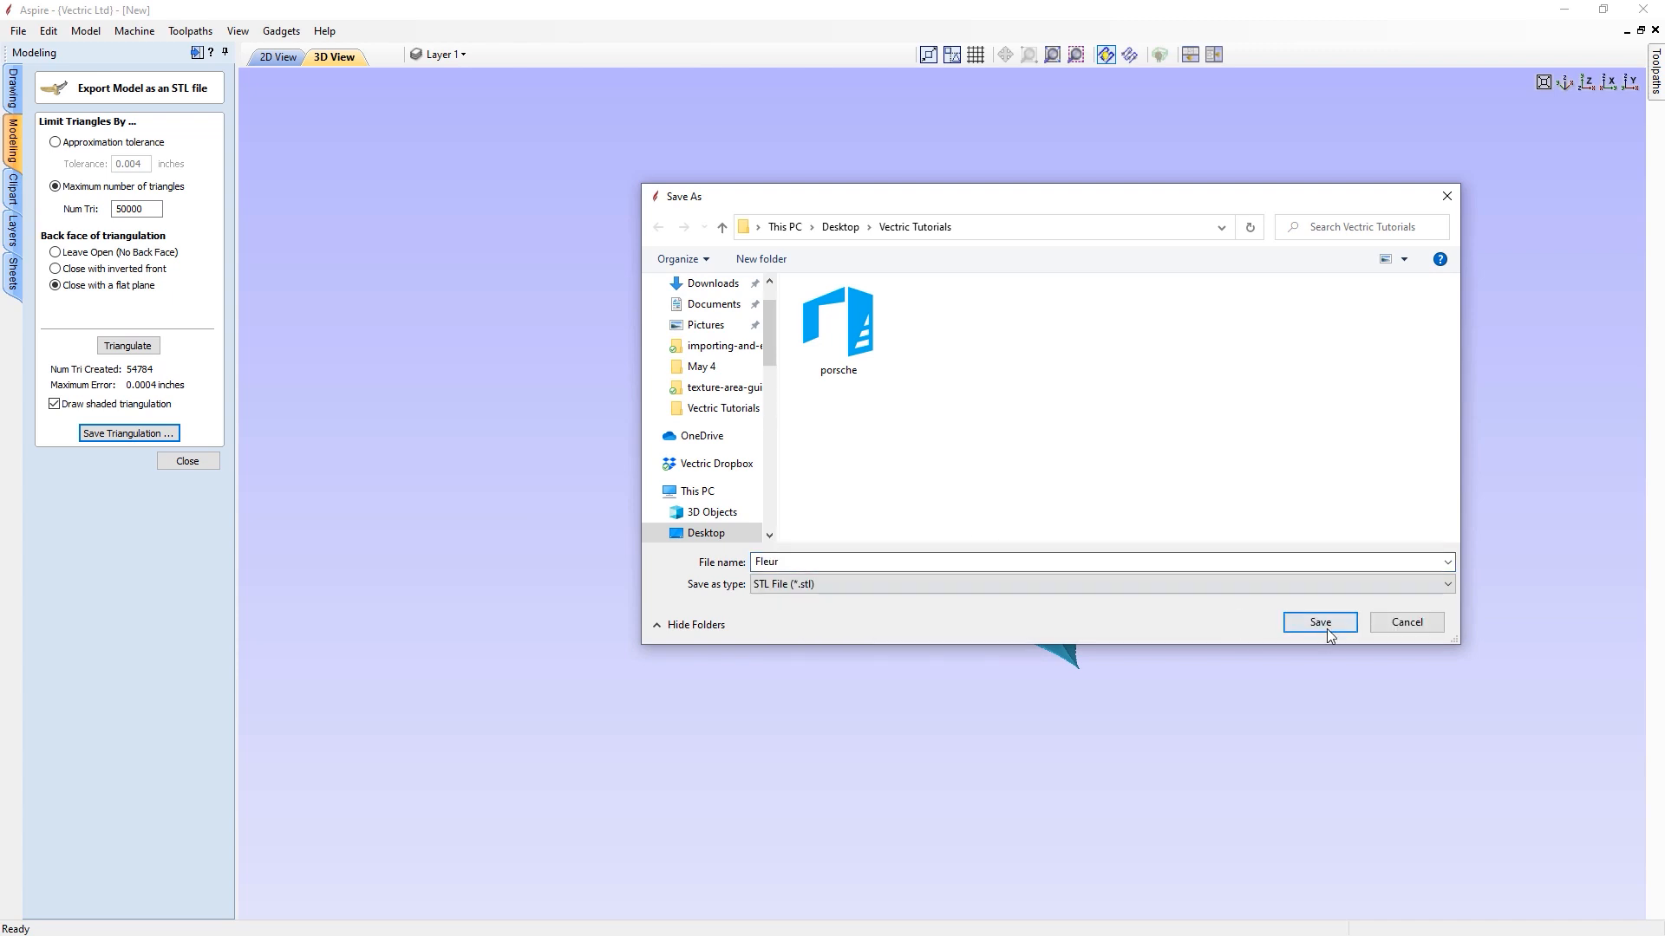
left_click(827, 587)
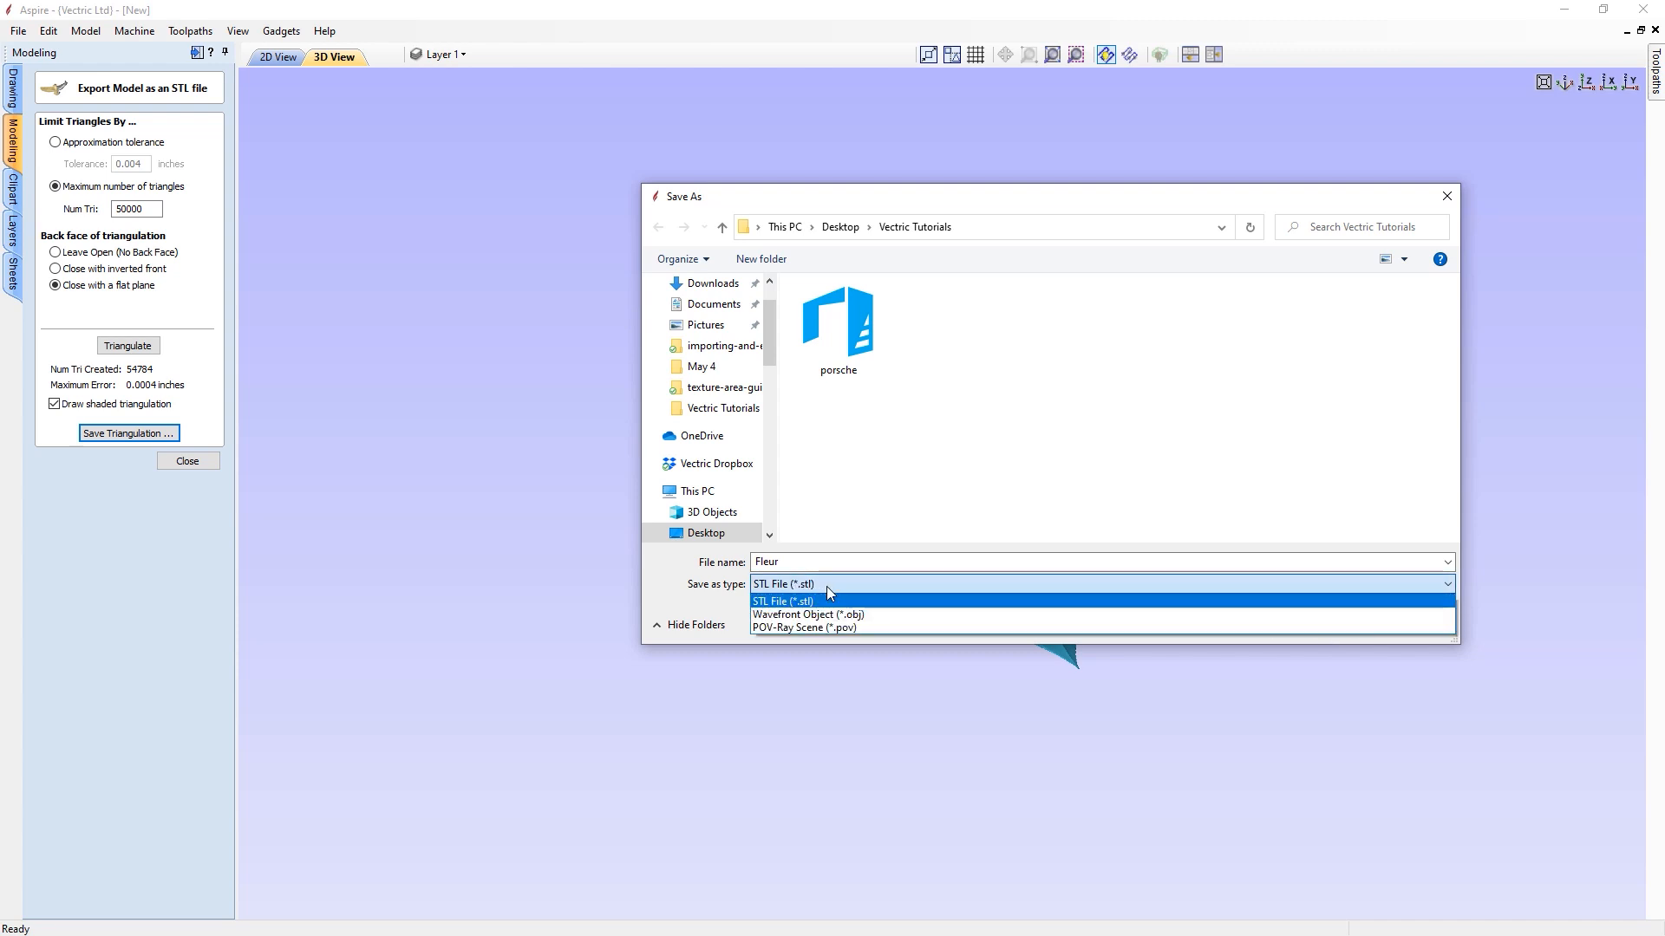
left_click(871, 607)
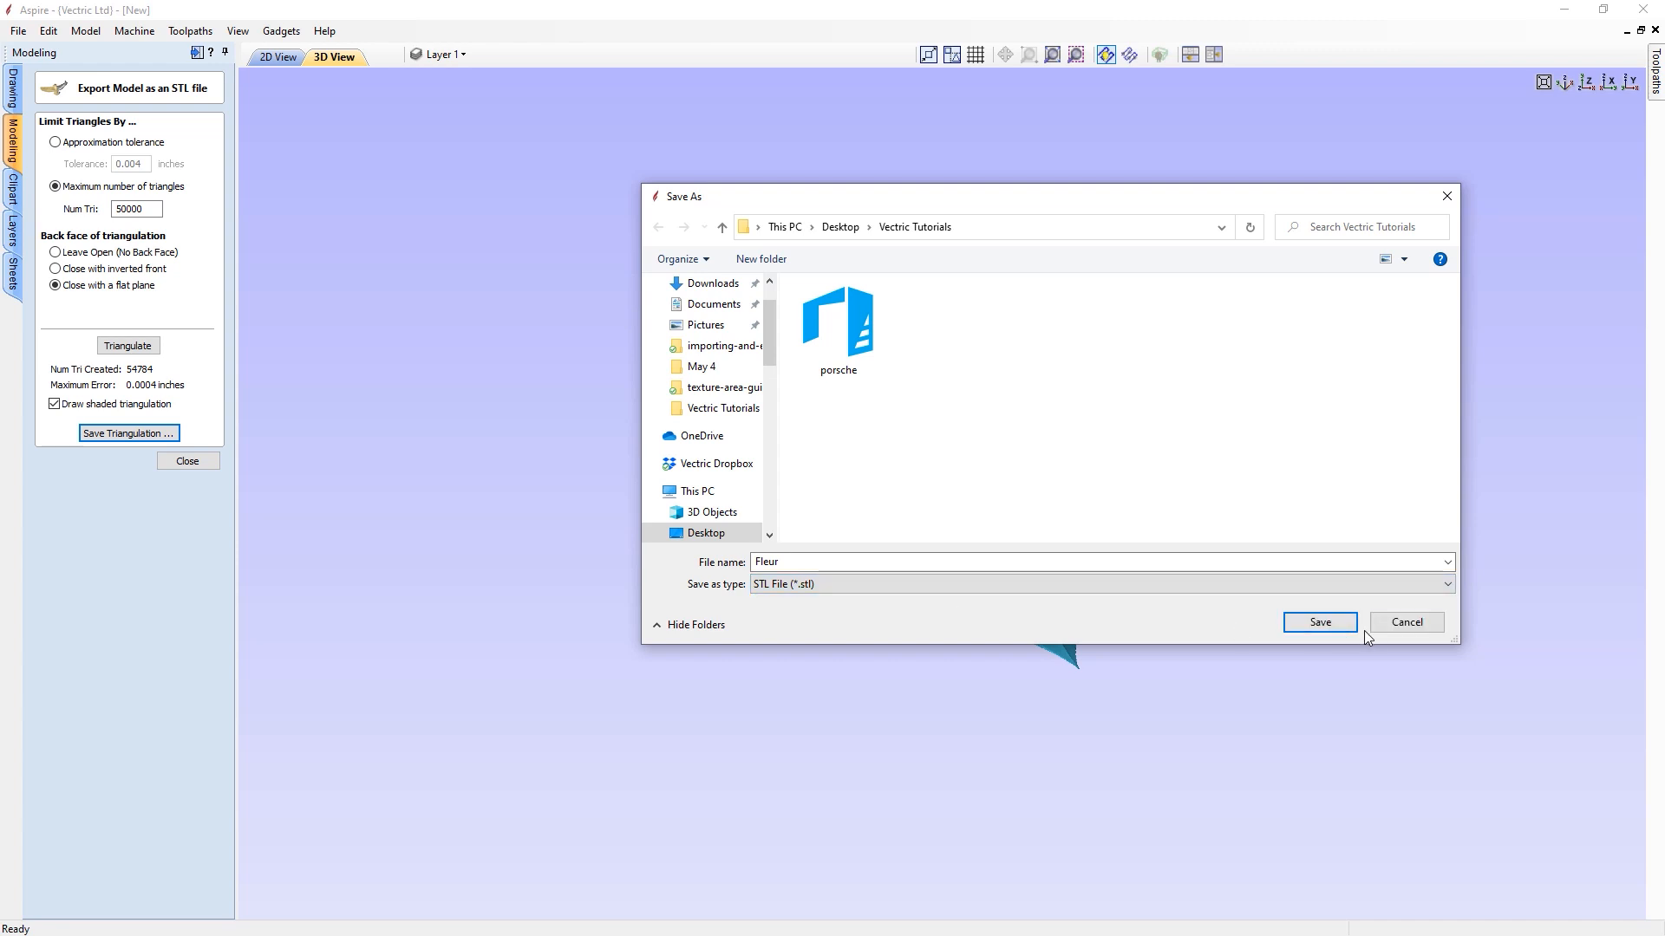
left_click(1320, 623)
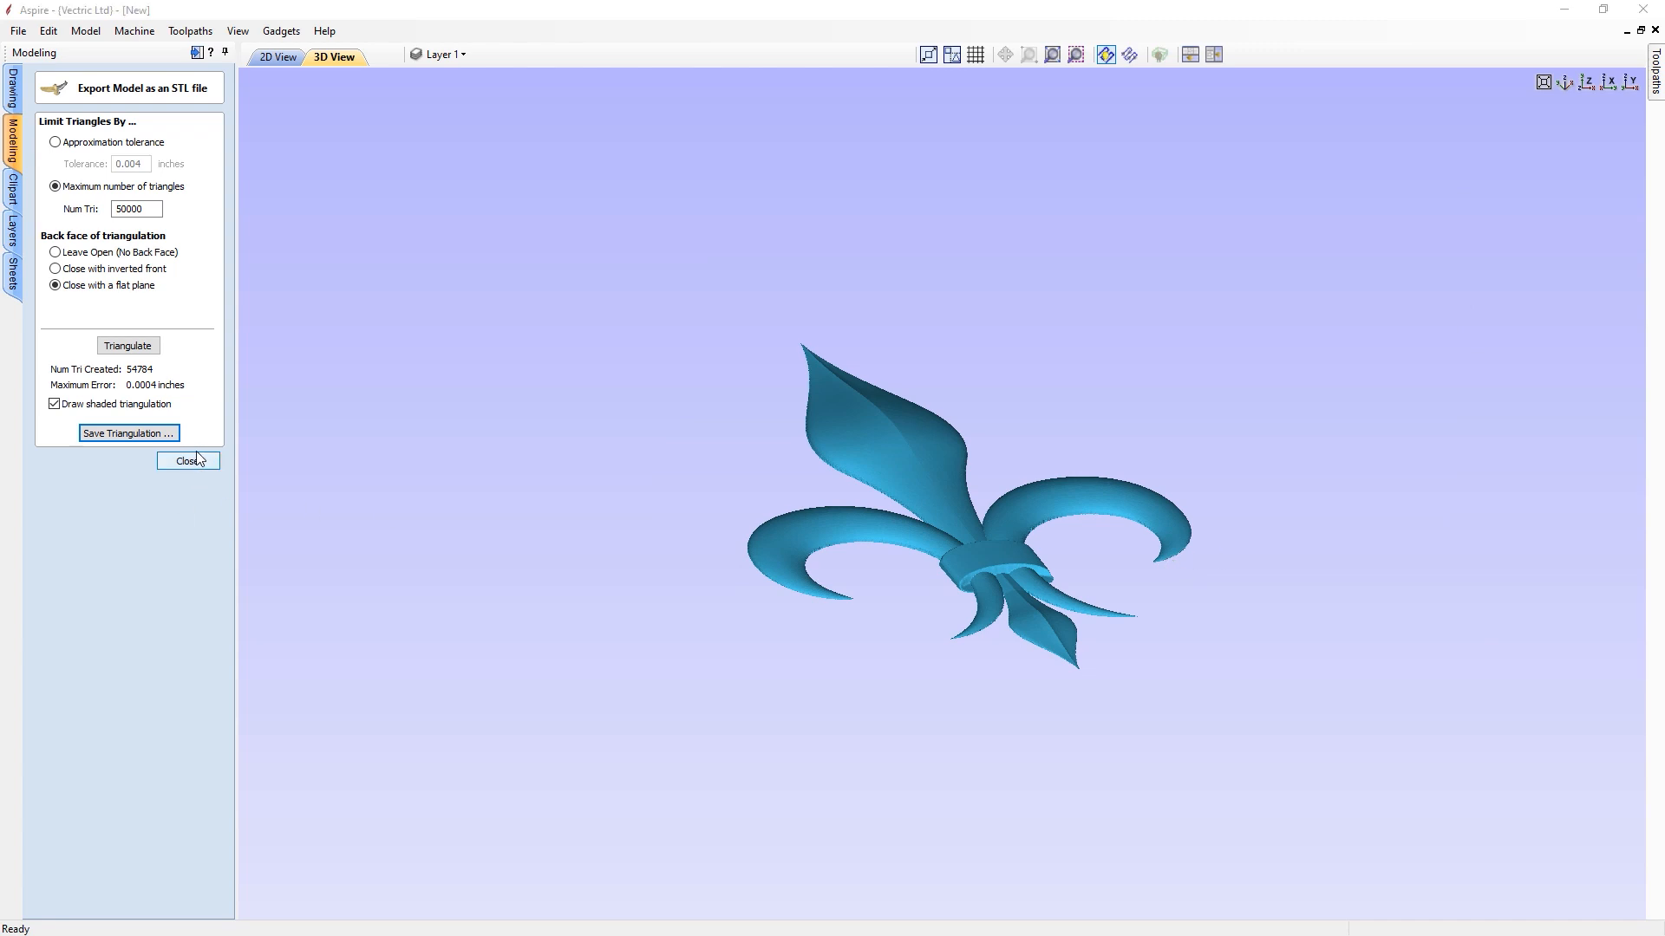
left_click(191, 461)
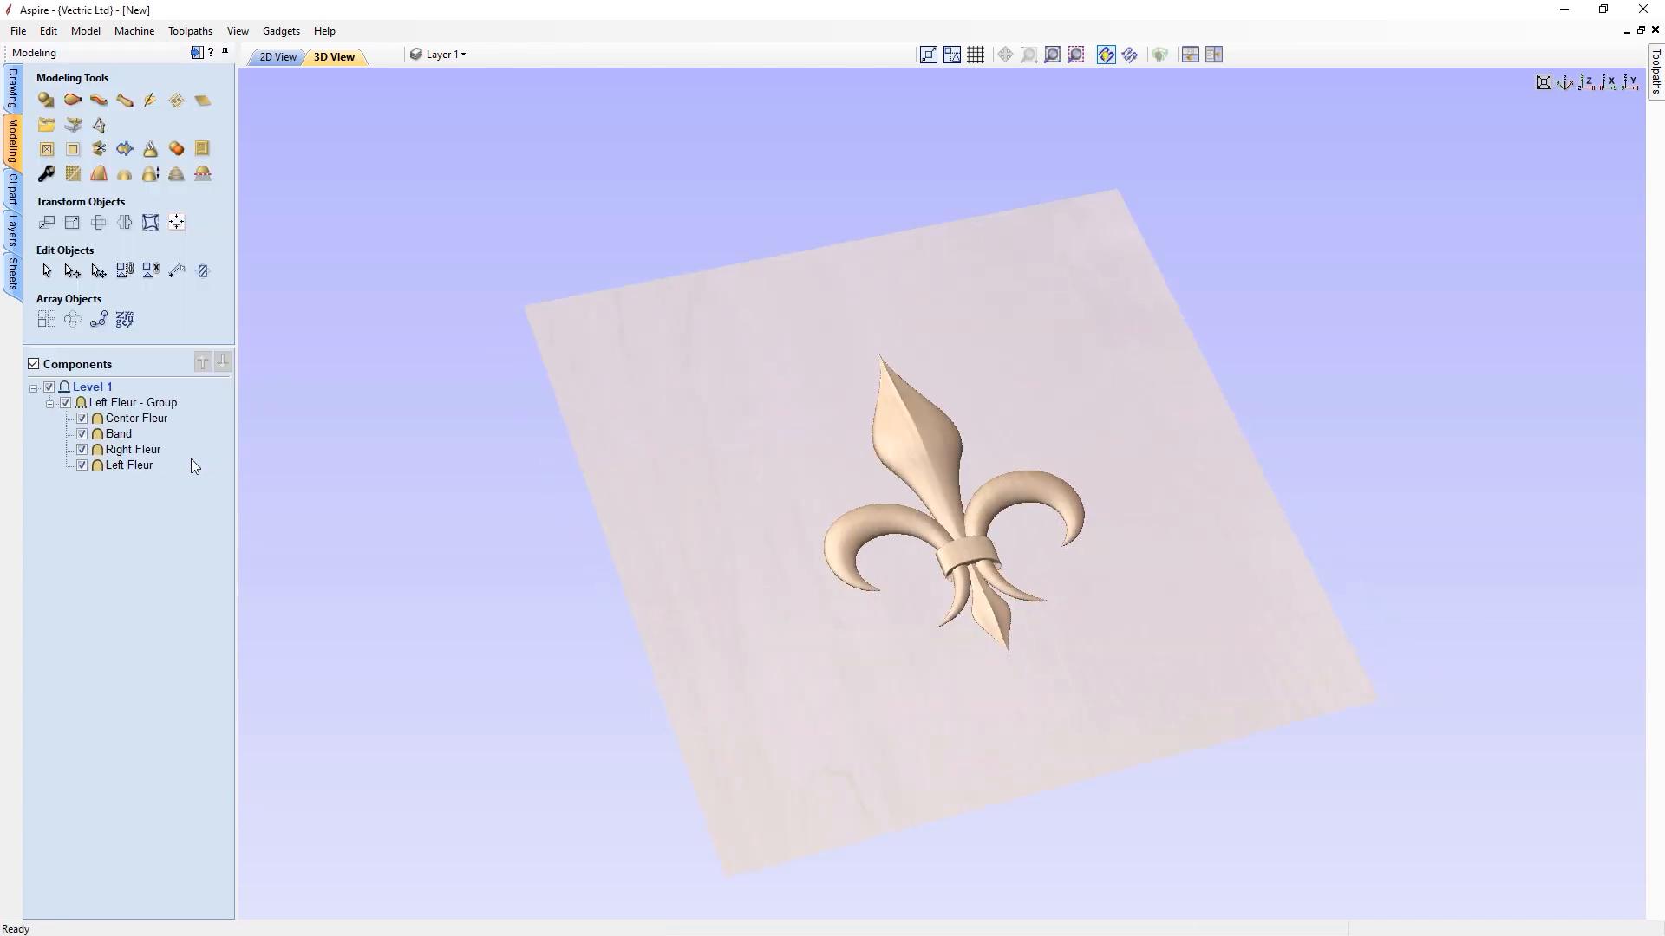
Show the 2D and 3D views side by side and export the grouped fleur component as a grayscale PNG image named bitmap.
left_click(1212, 53)
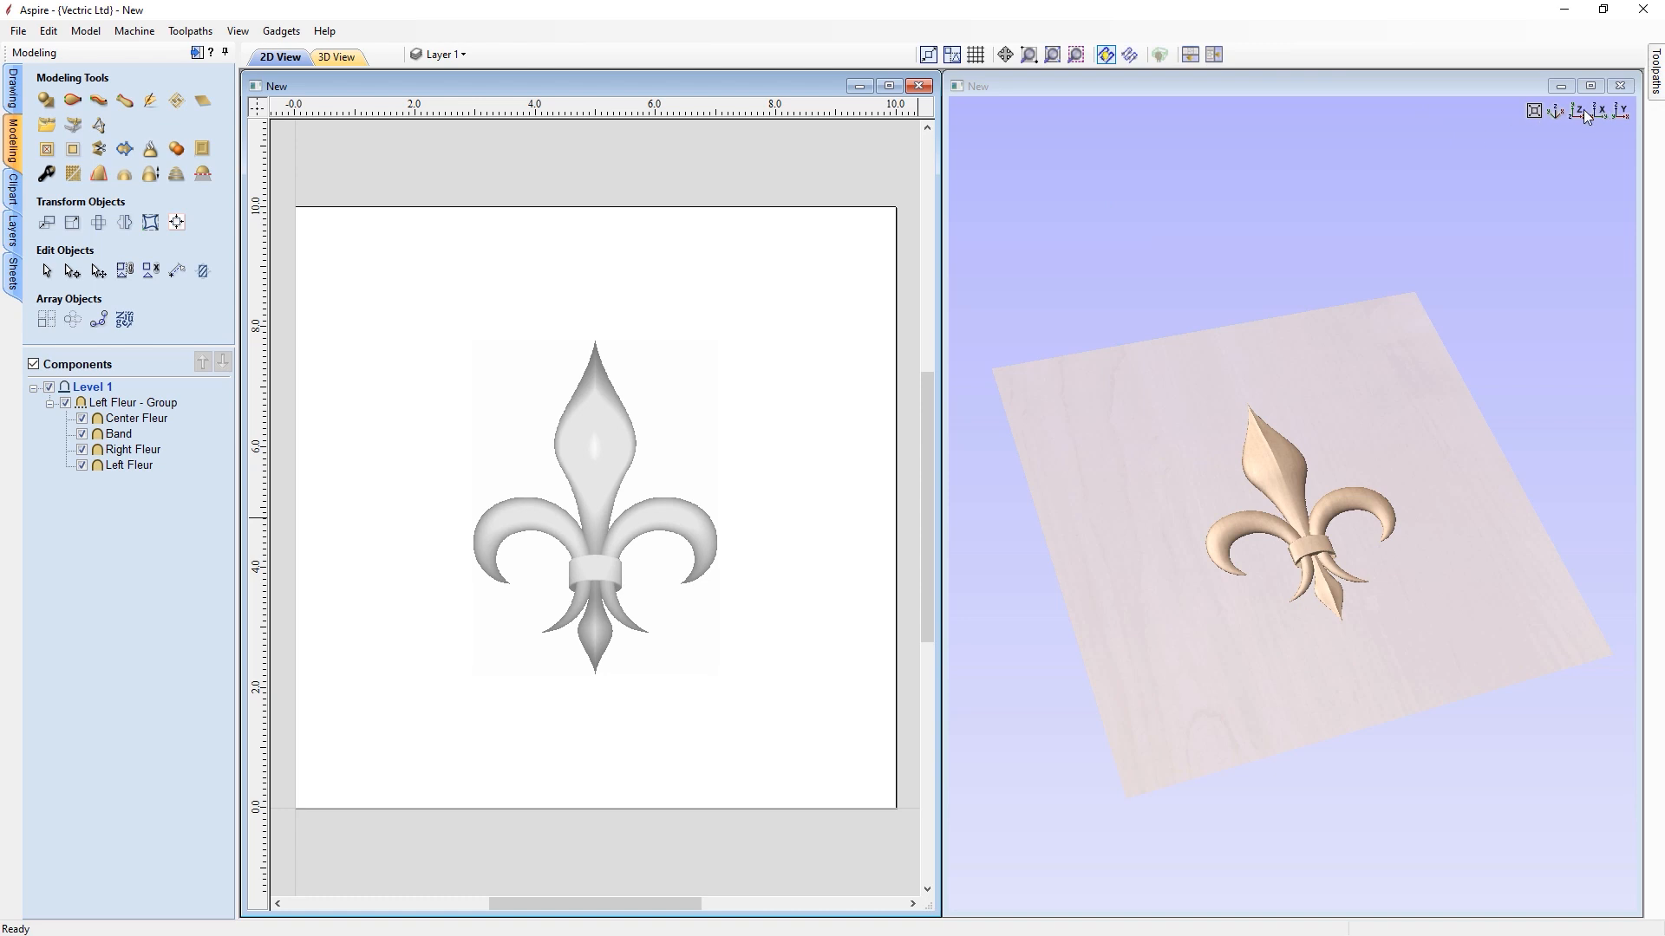
left_click(1578, 111)
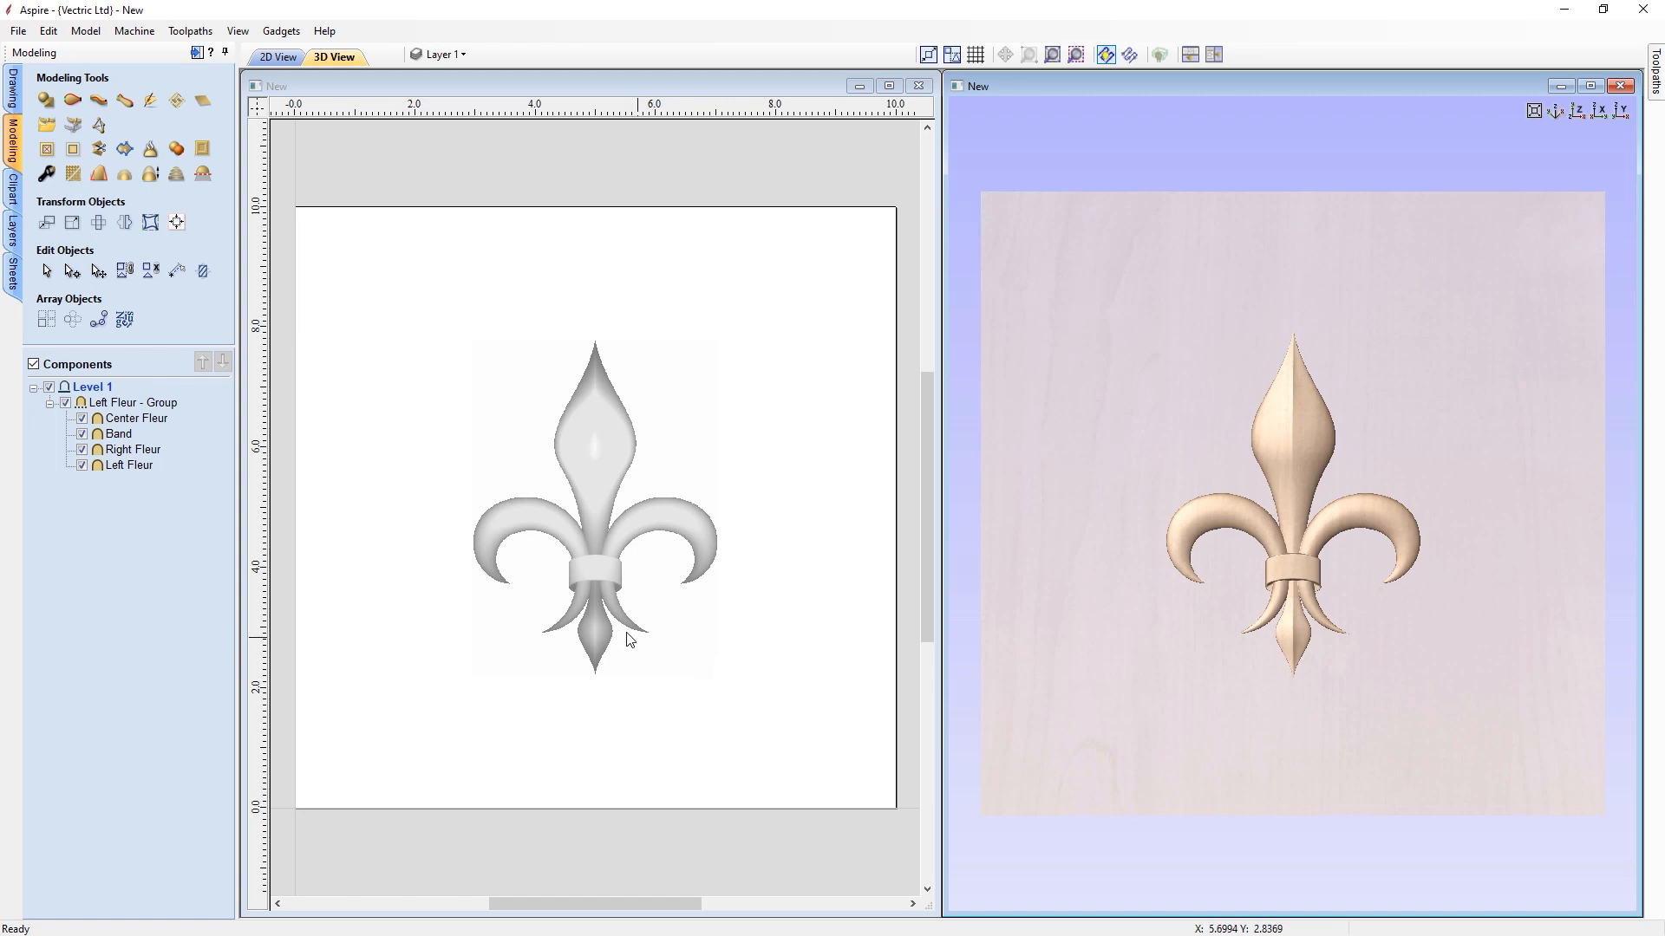
left_click(110, 405)
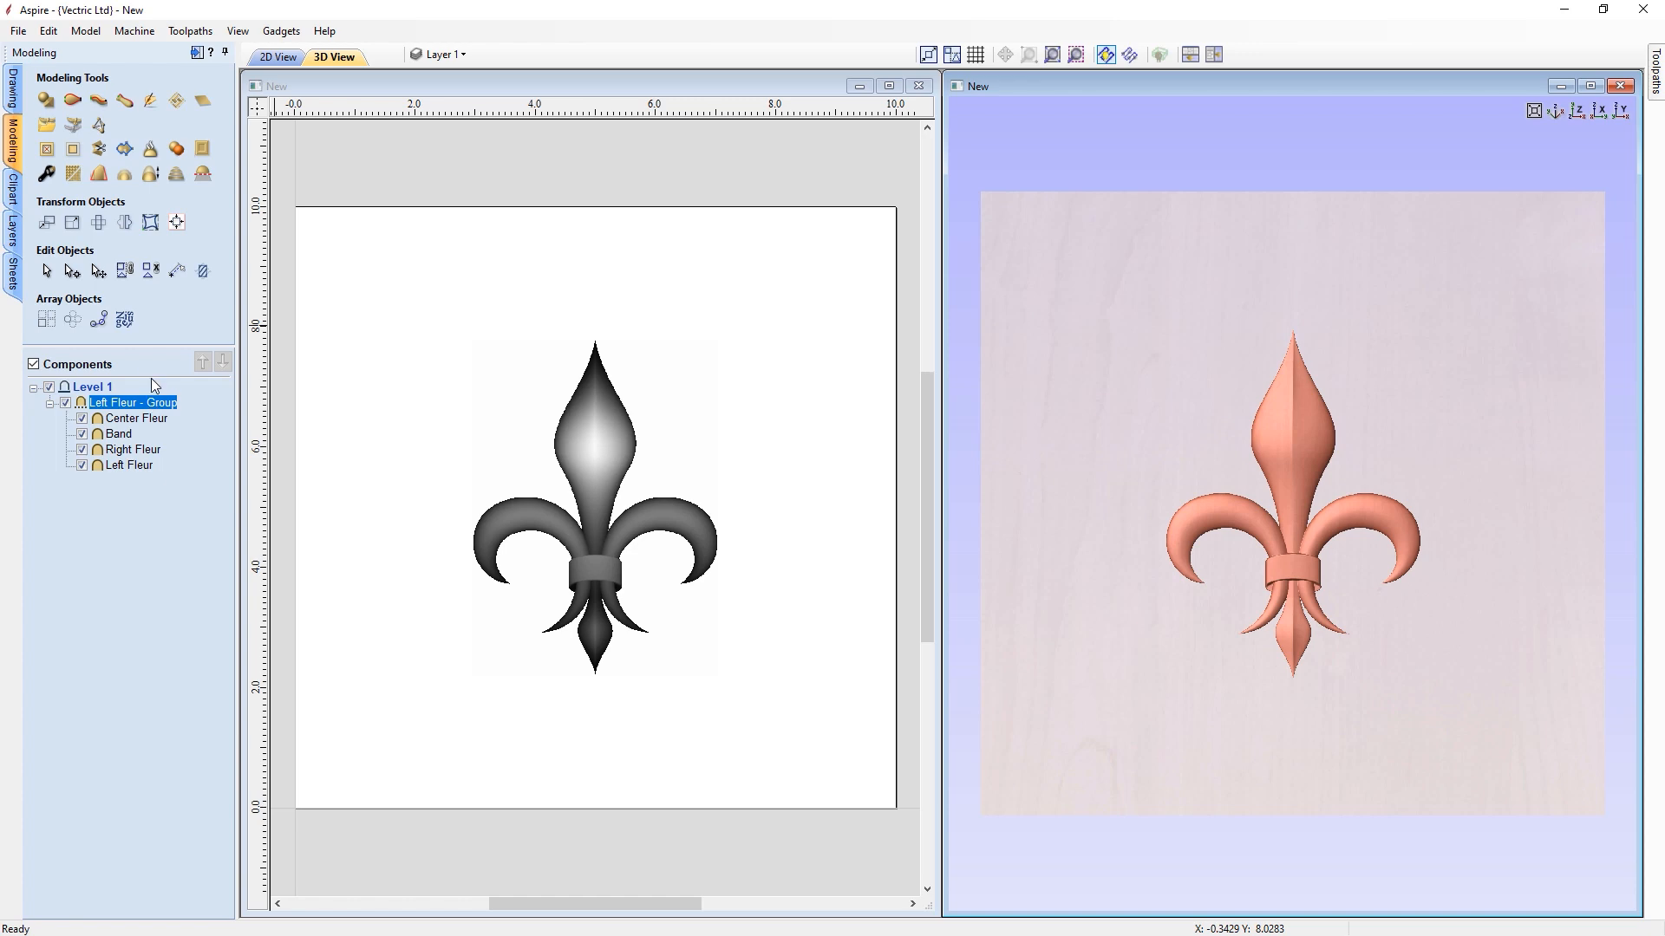
left_click(90, 35)
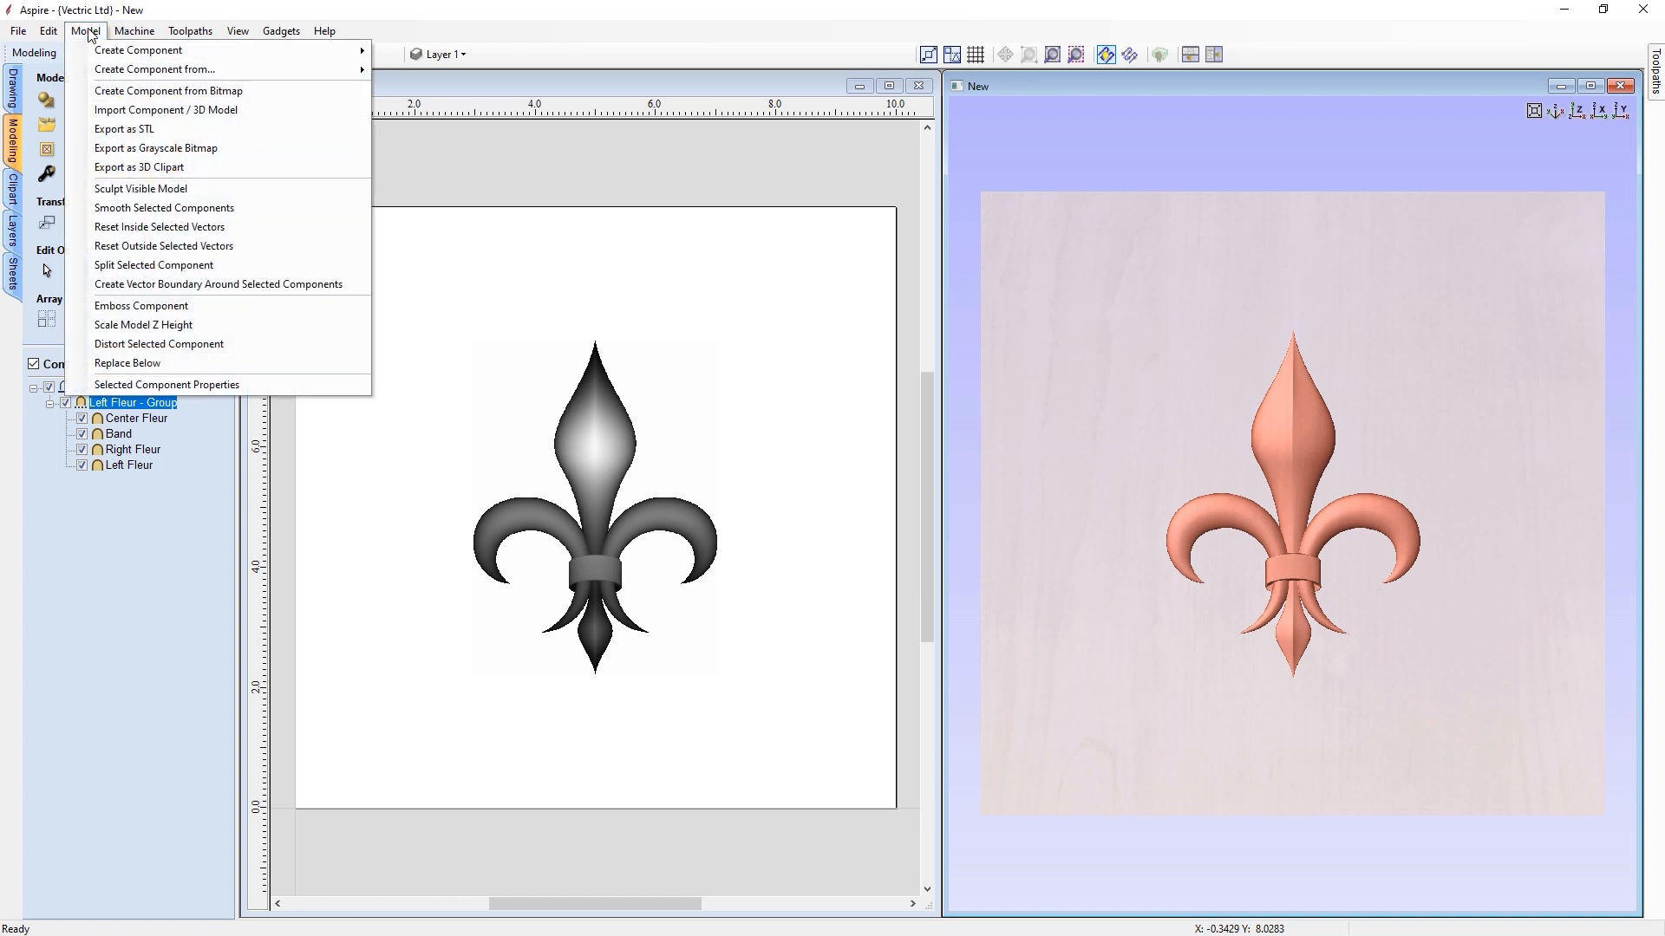
left_click(121, 153)
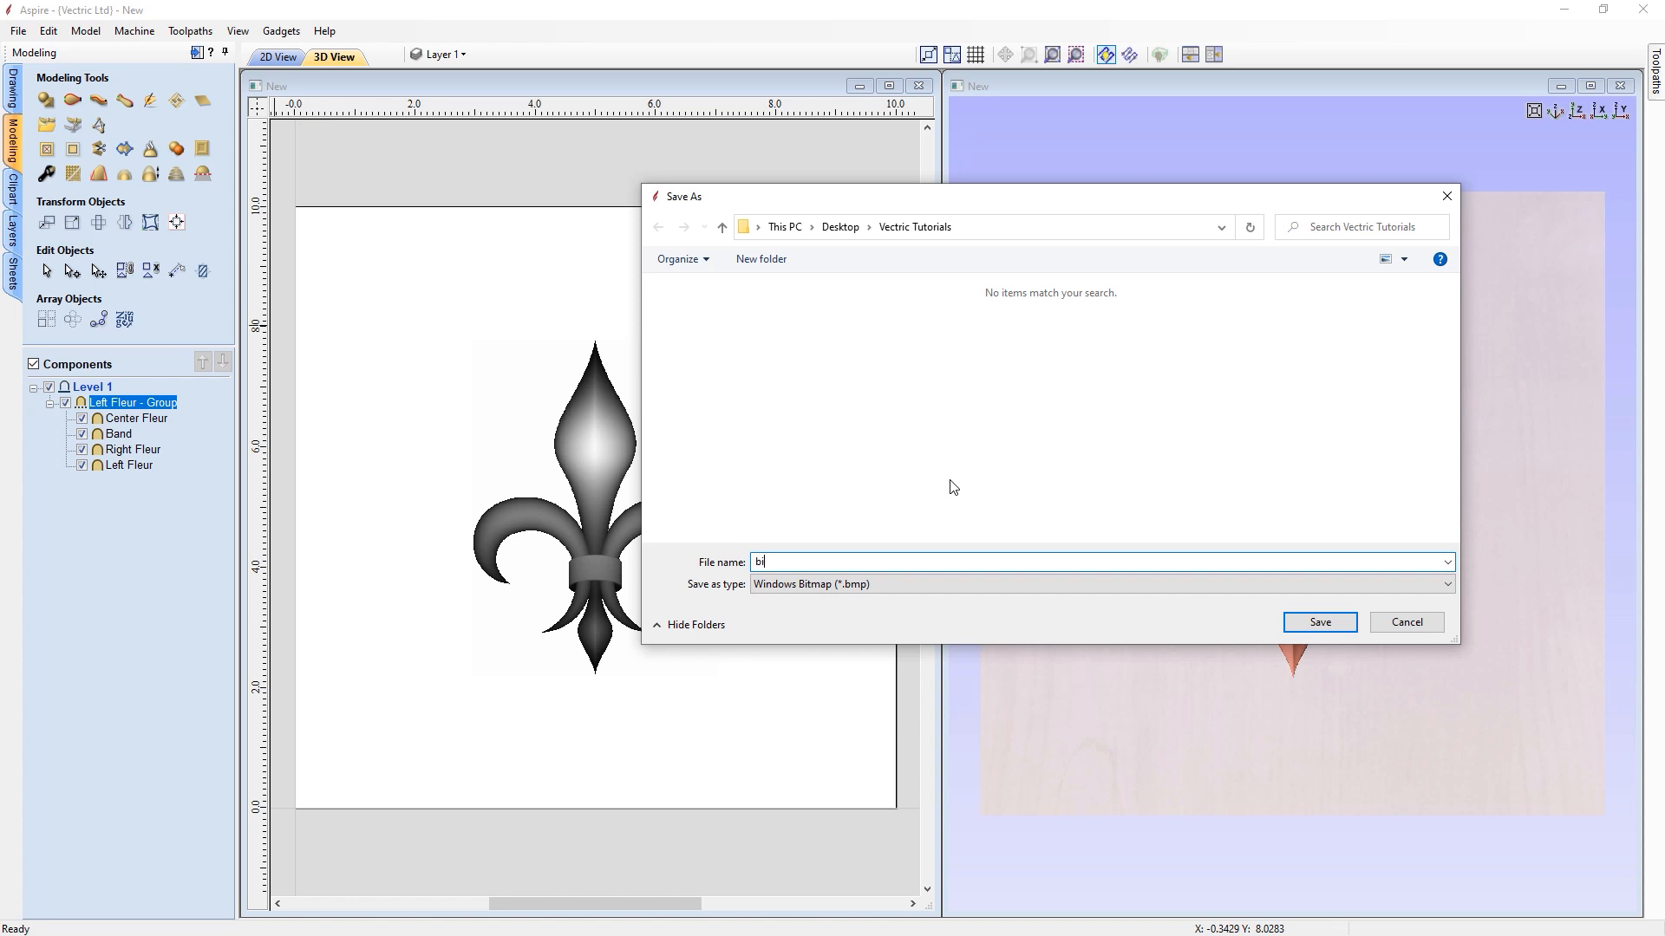
type("ap")
left_click(938, 581)
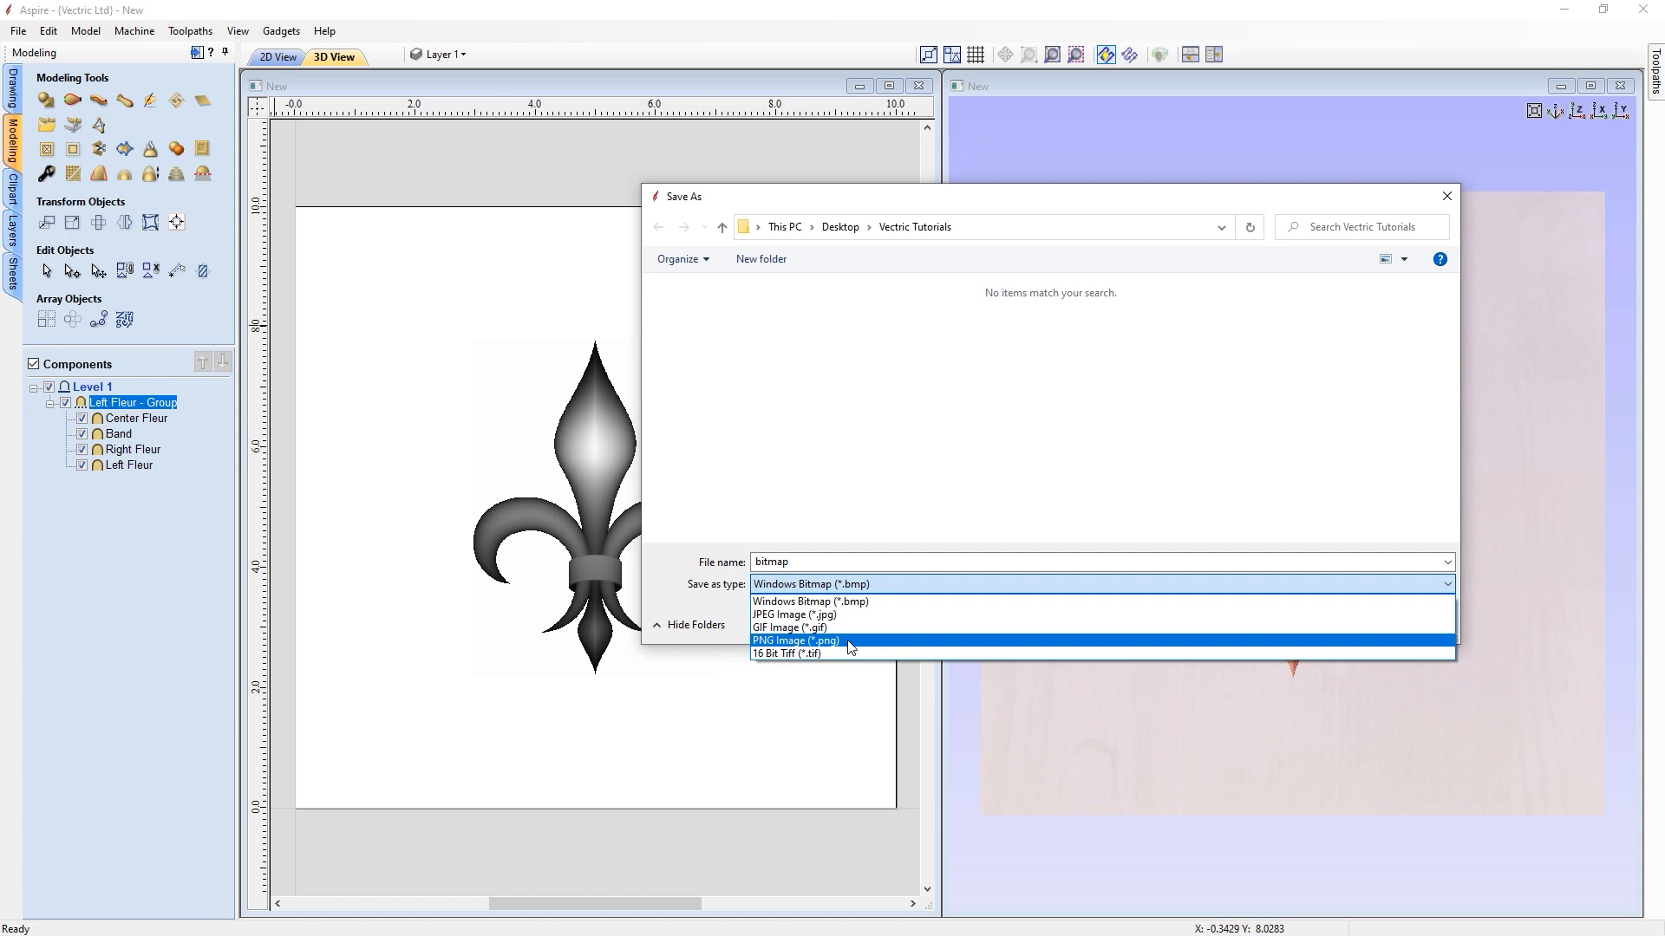
left_click(850, 641)
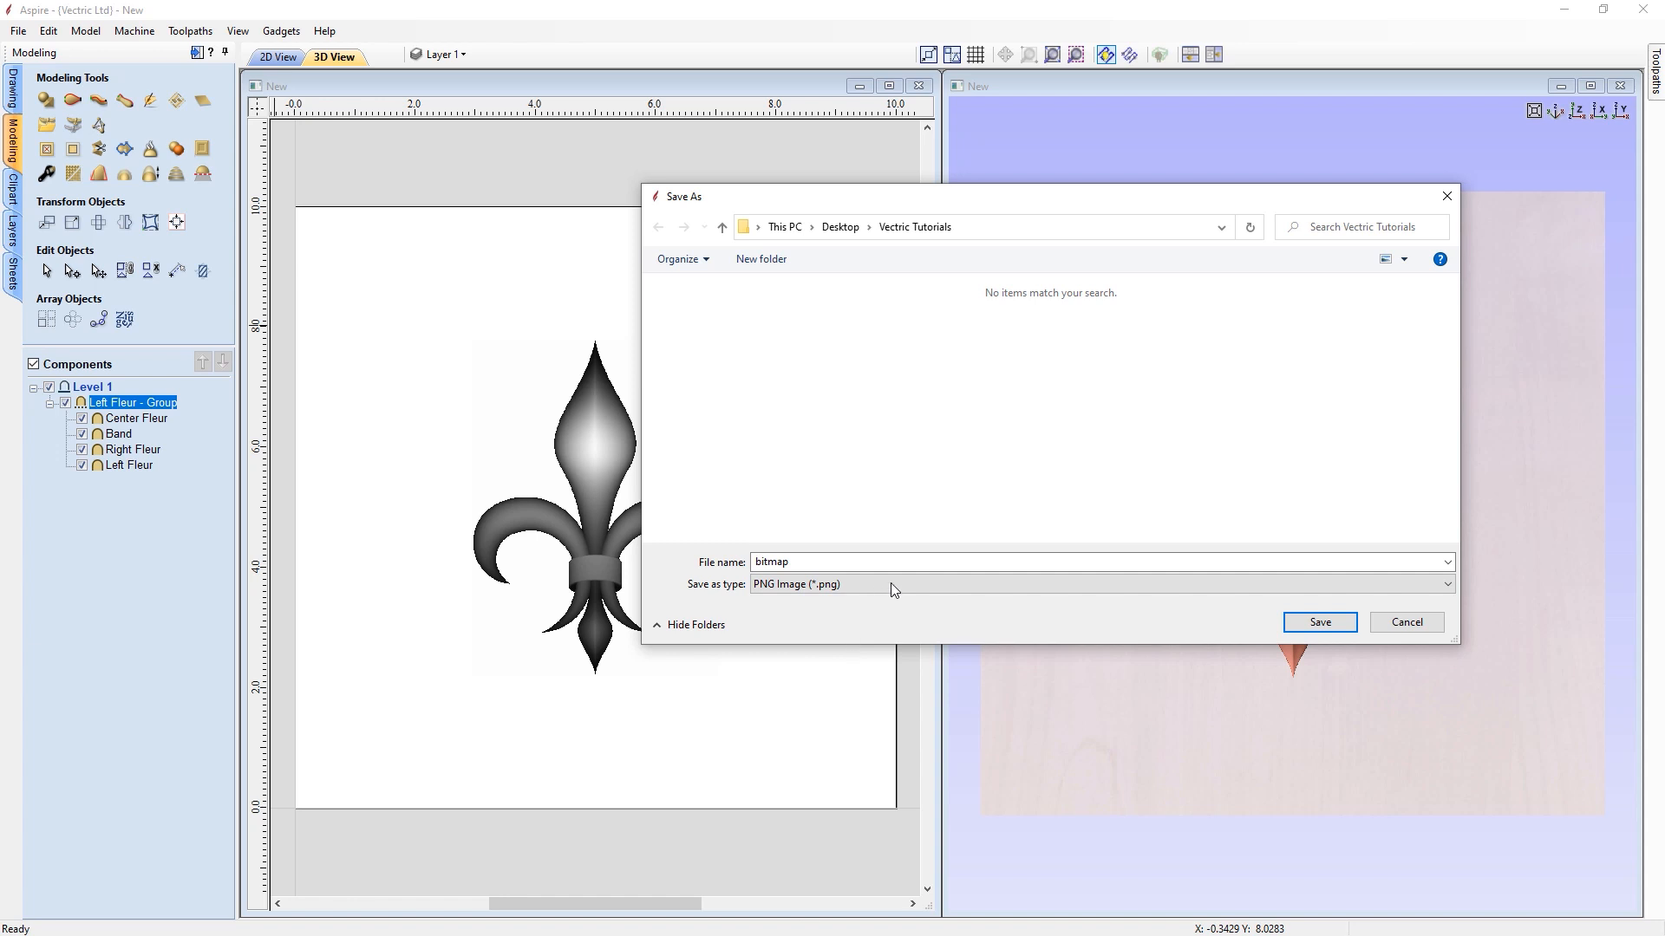
left_click(1320, 624)
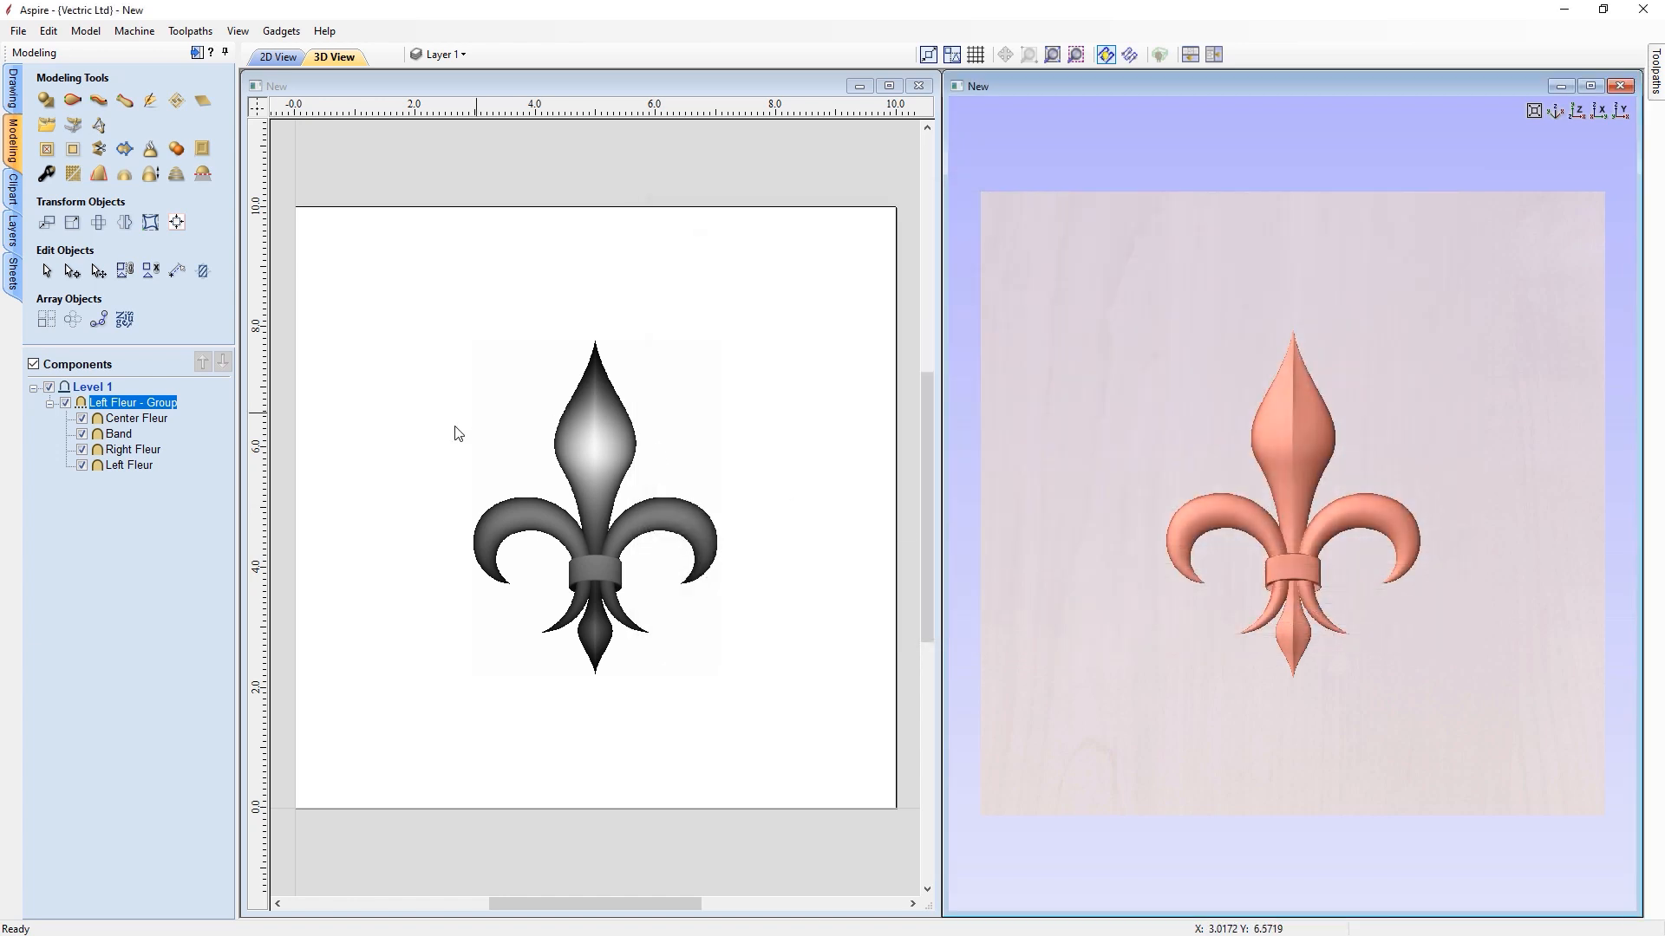
Import the exported bitmap image as a component, move it down onto the job area as a trial and delete it.
left_click(71, 130)
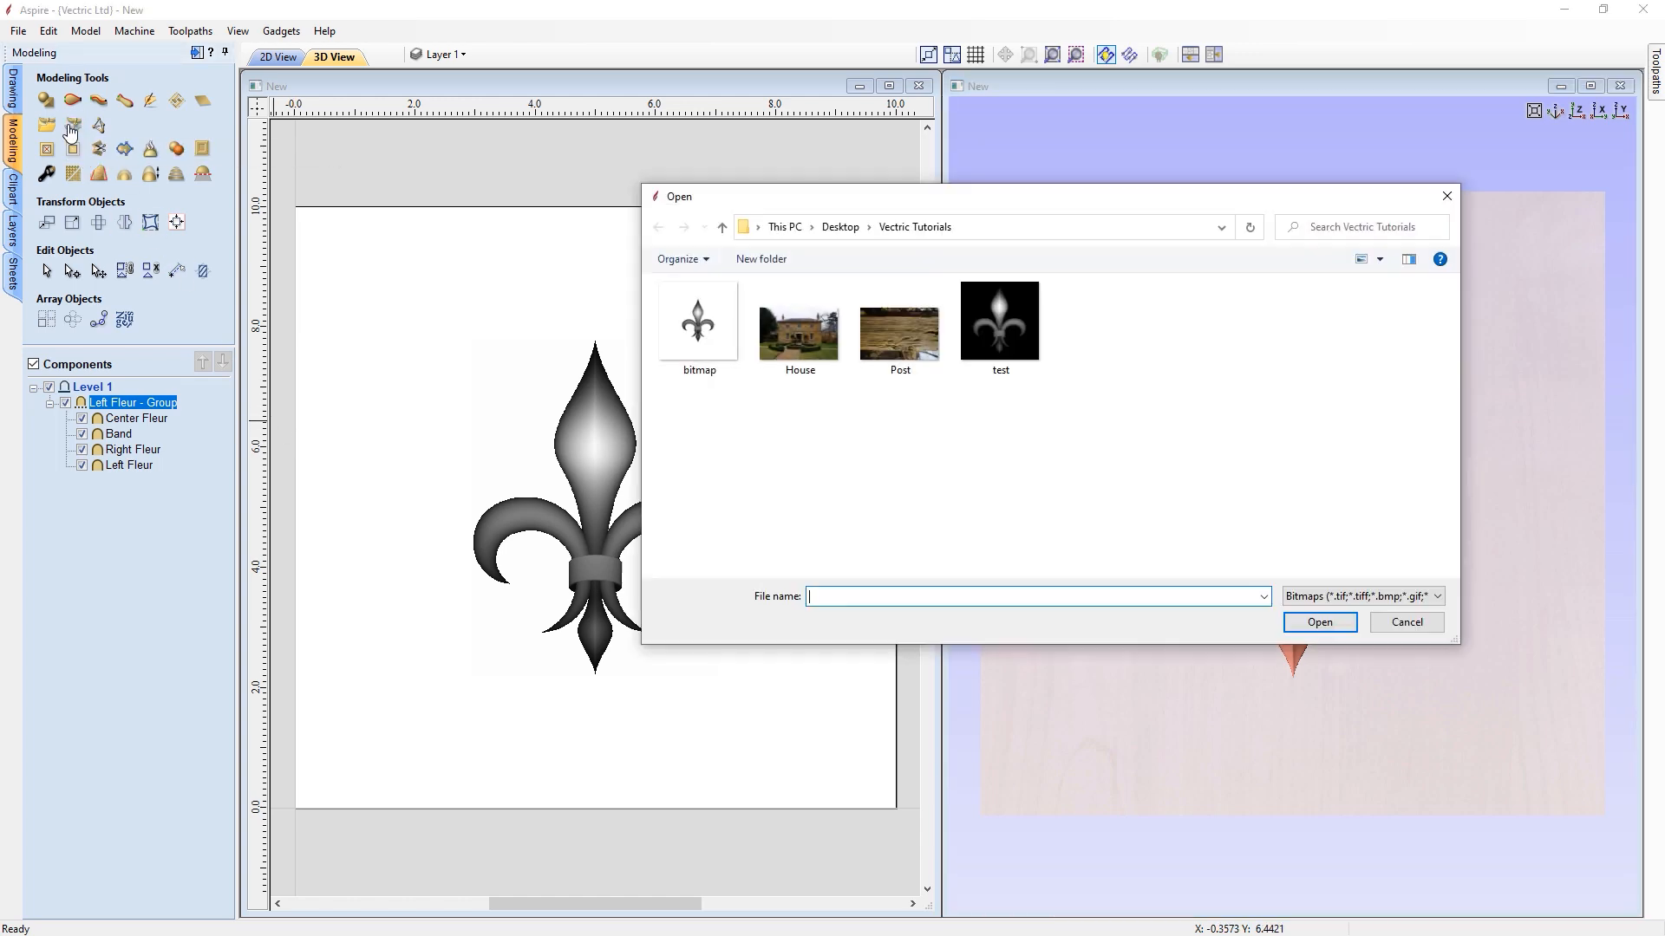
left_click(705, 328)
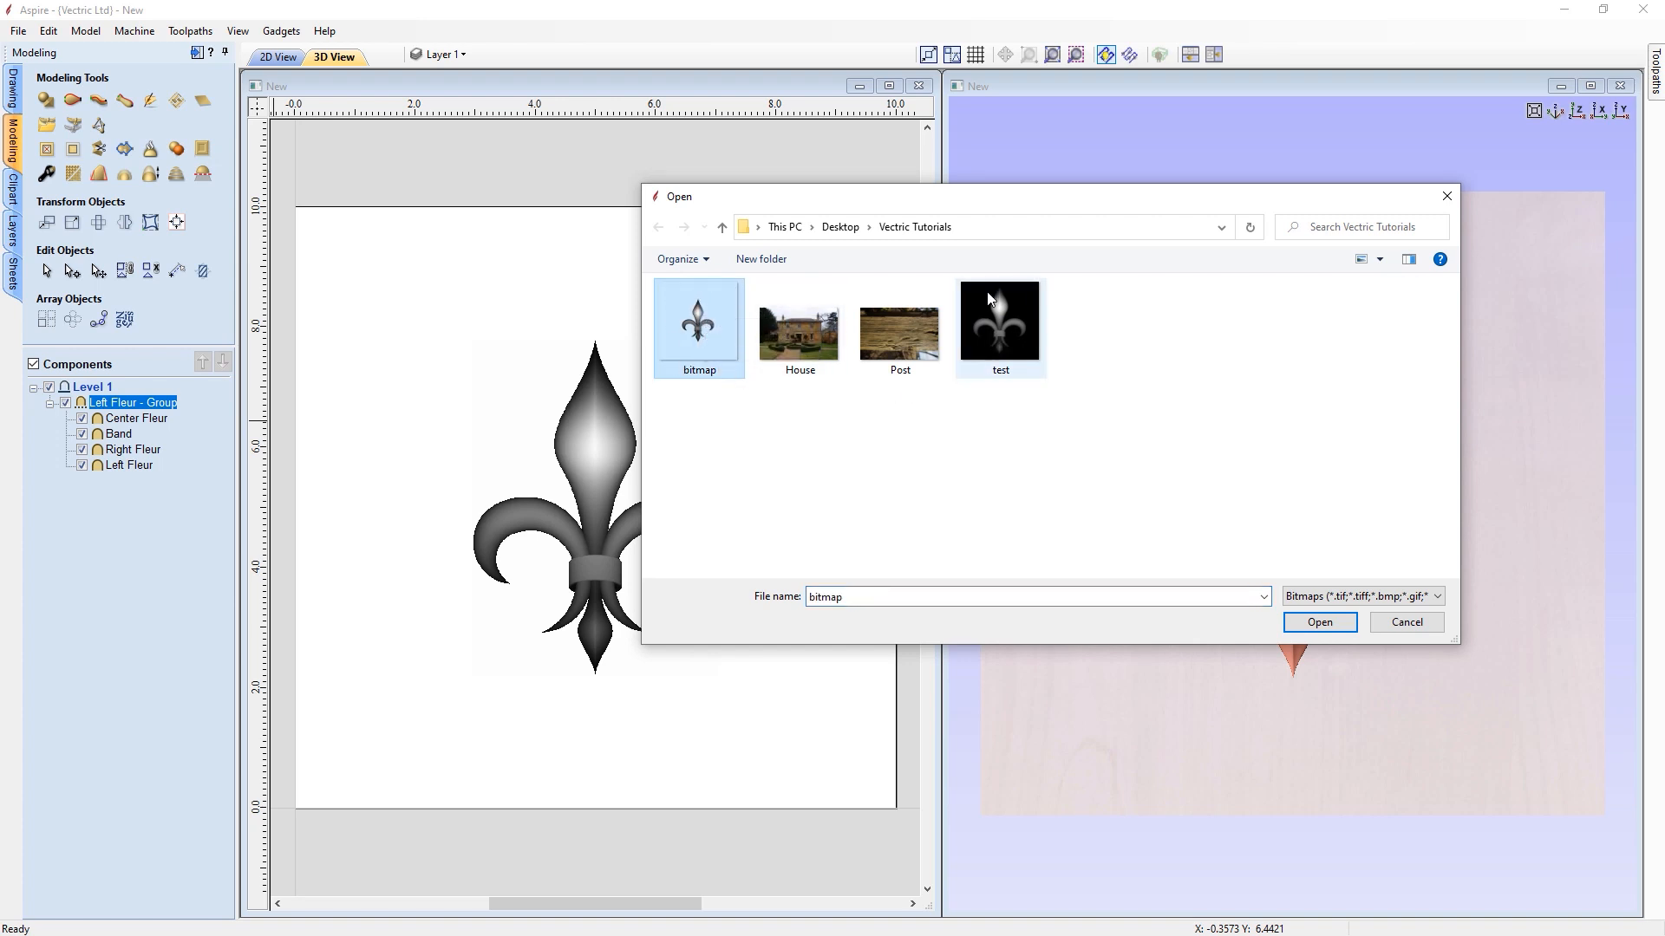
left_click(1319, 622)
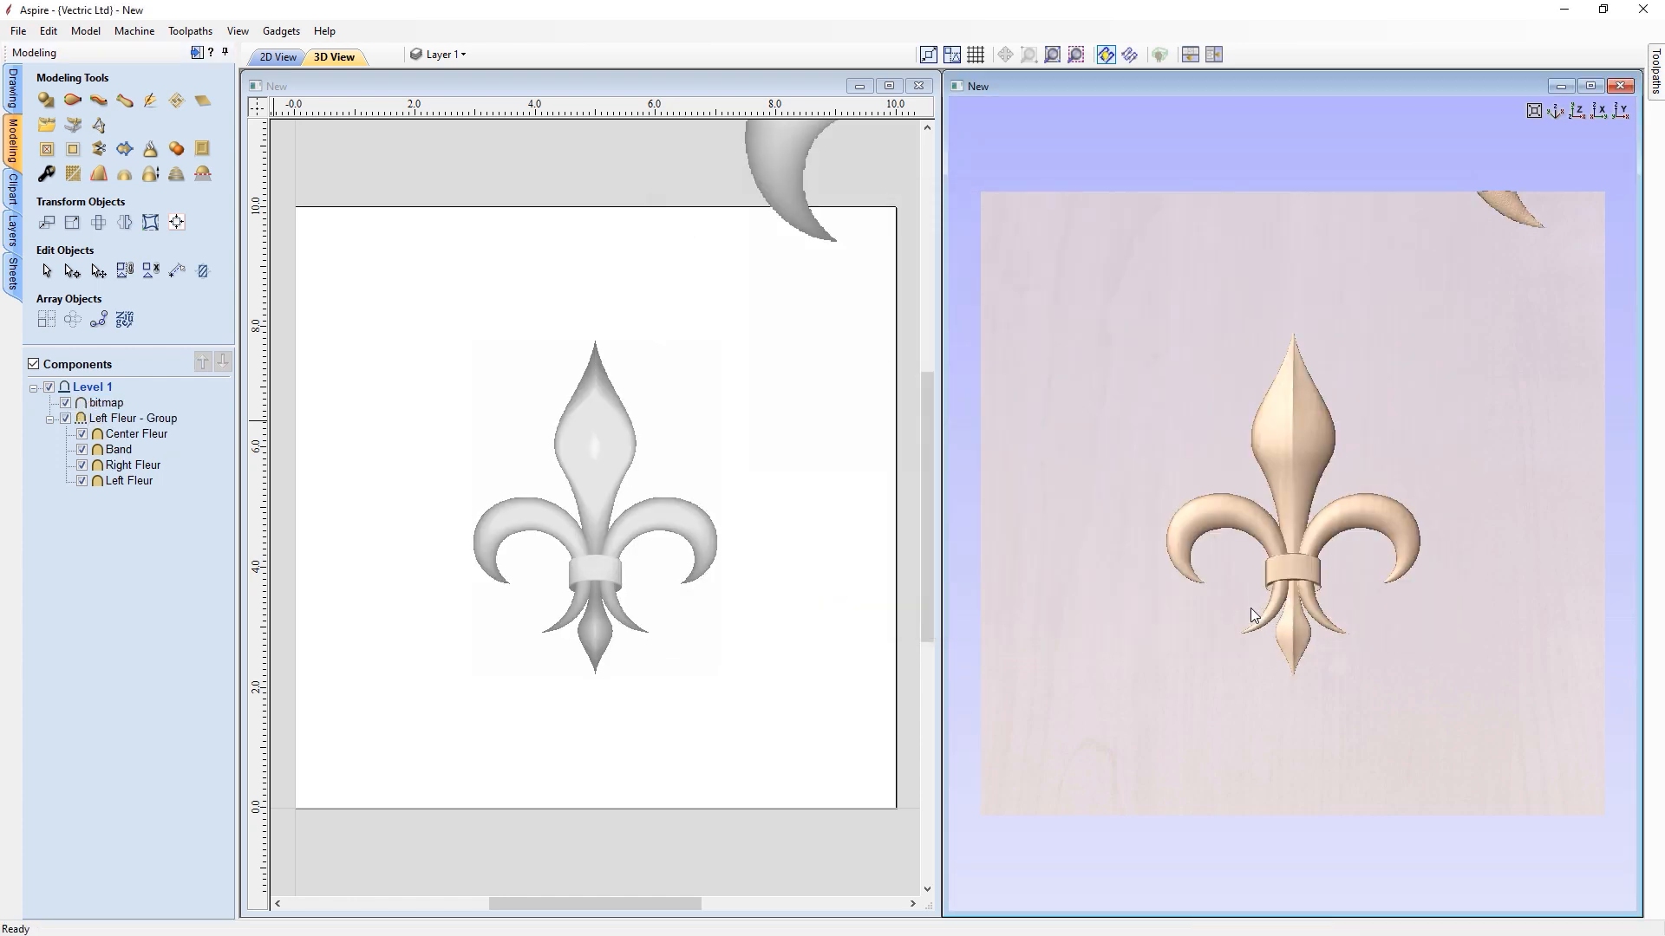
left_click(793, 137)
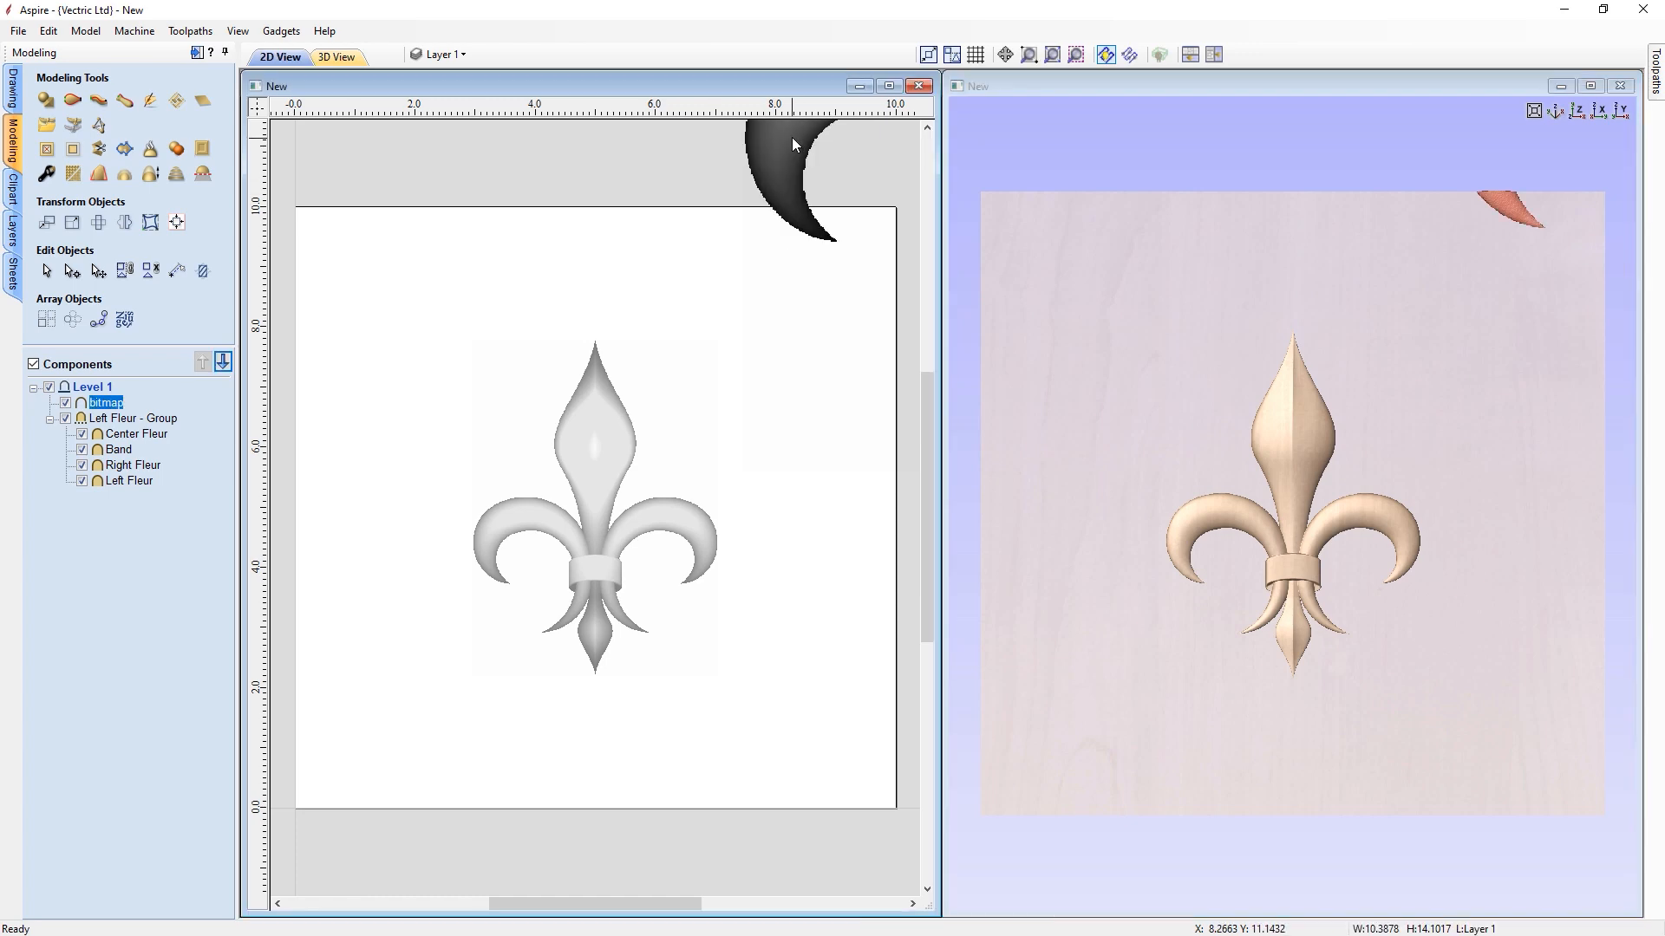
left_click_drag(785, 167, 711, 383)
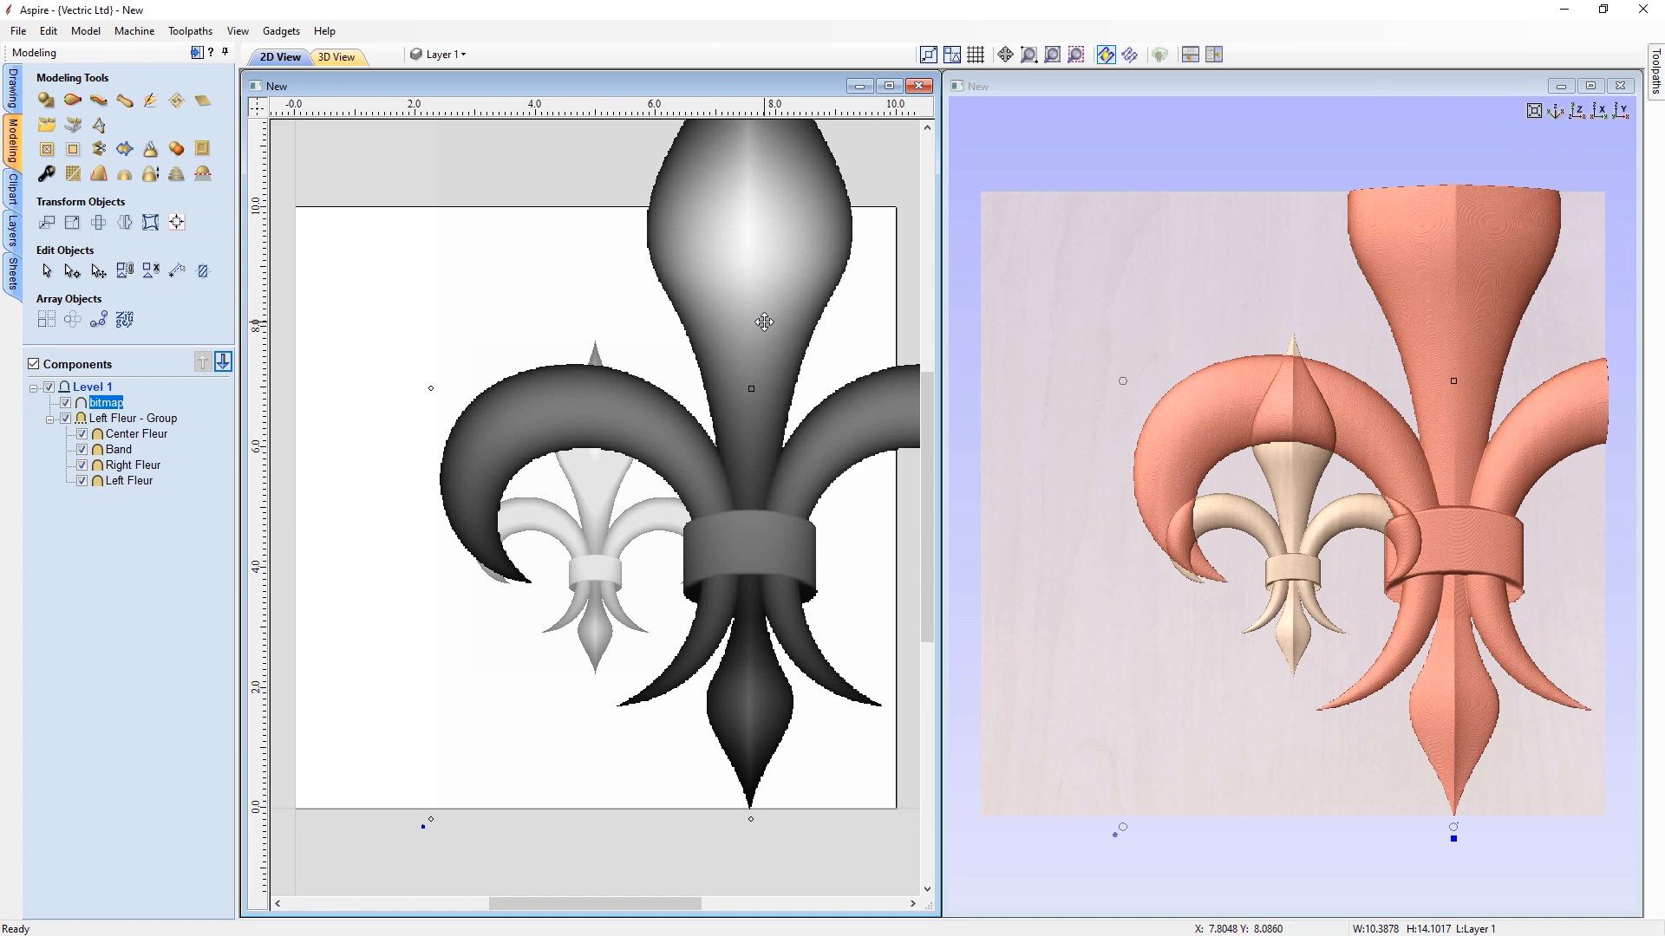
key("Delete")
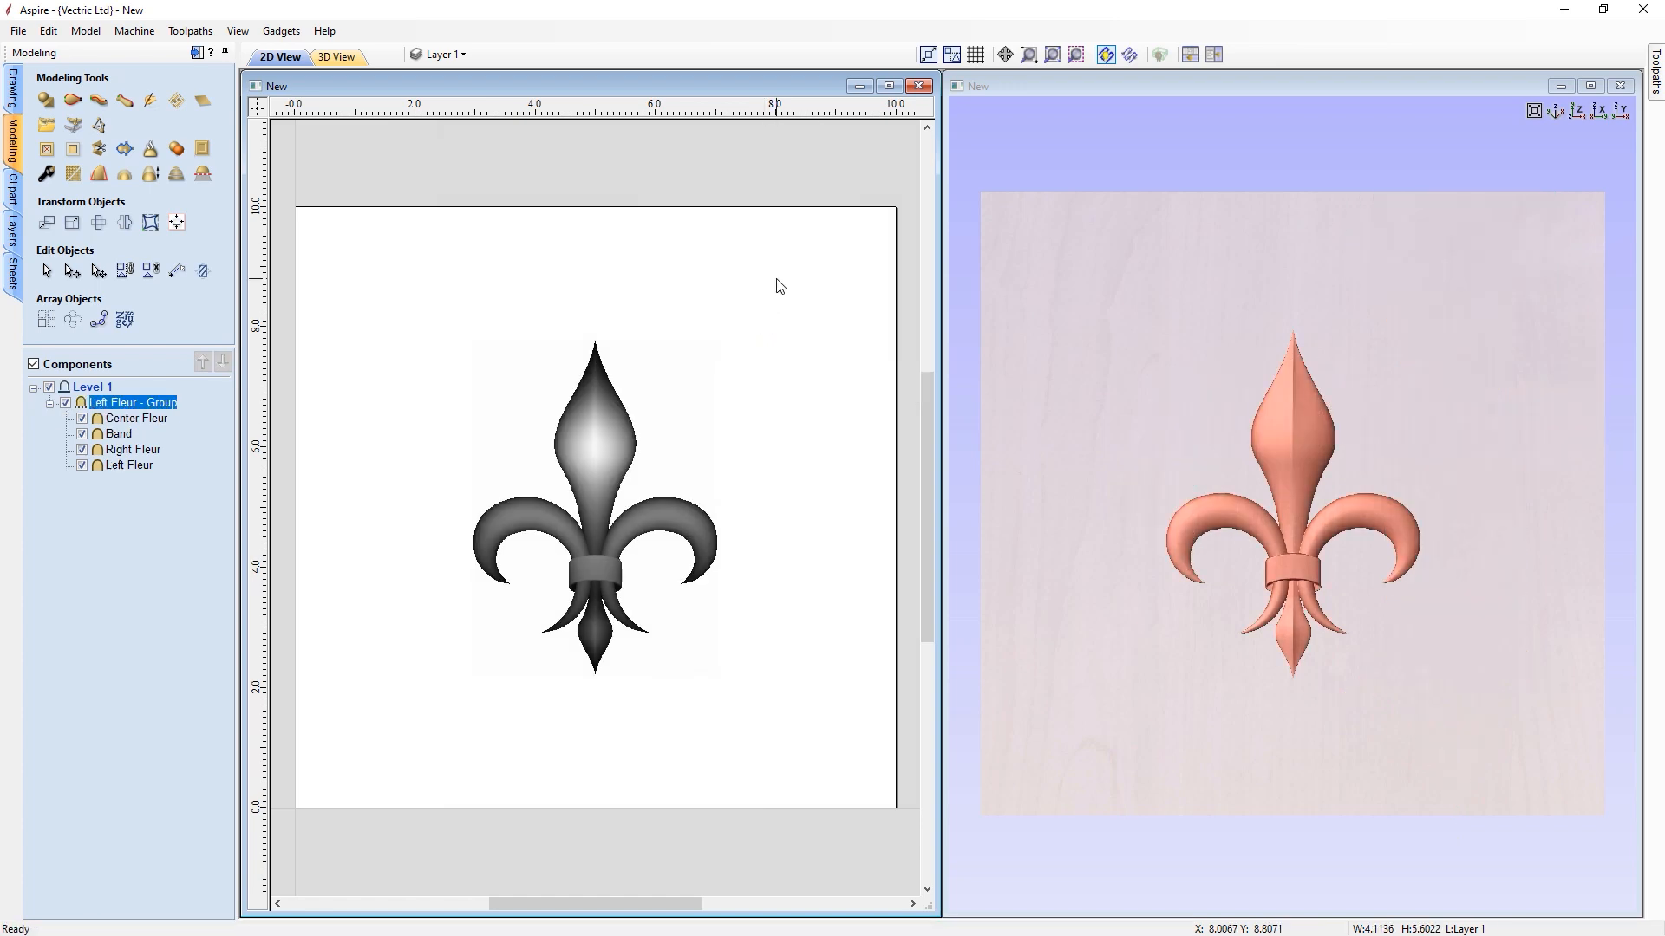